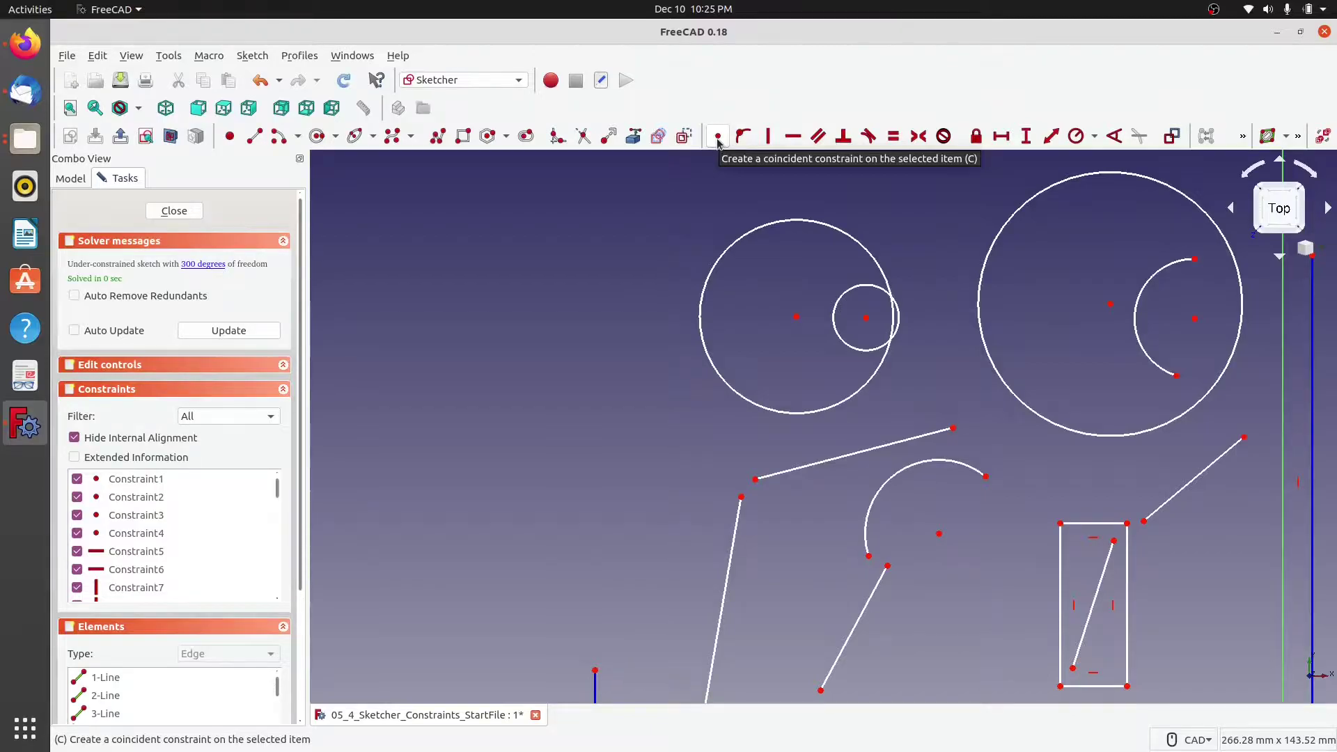
Make the centres of the two overlapping circles coincident and enlarge the smaller circle.
{"action": "left_click", "coordinate": [796, 319]}
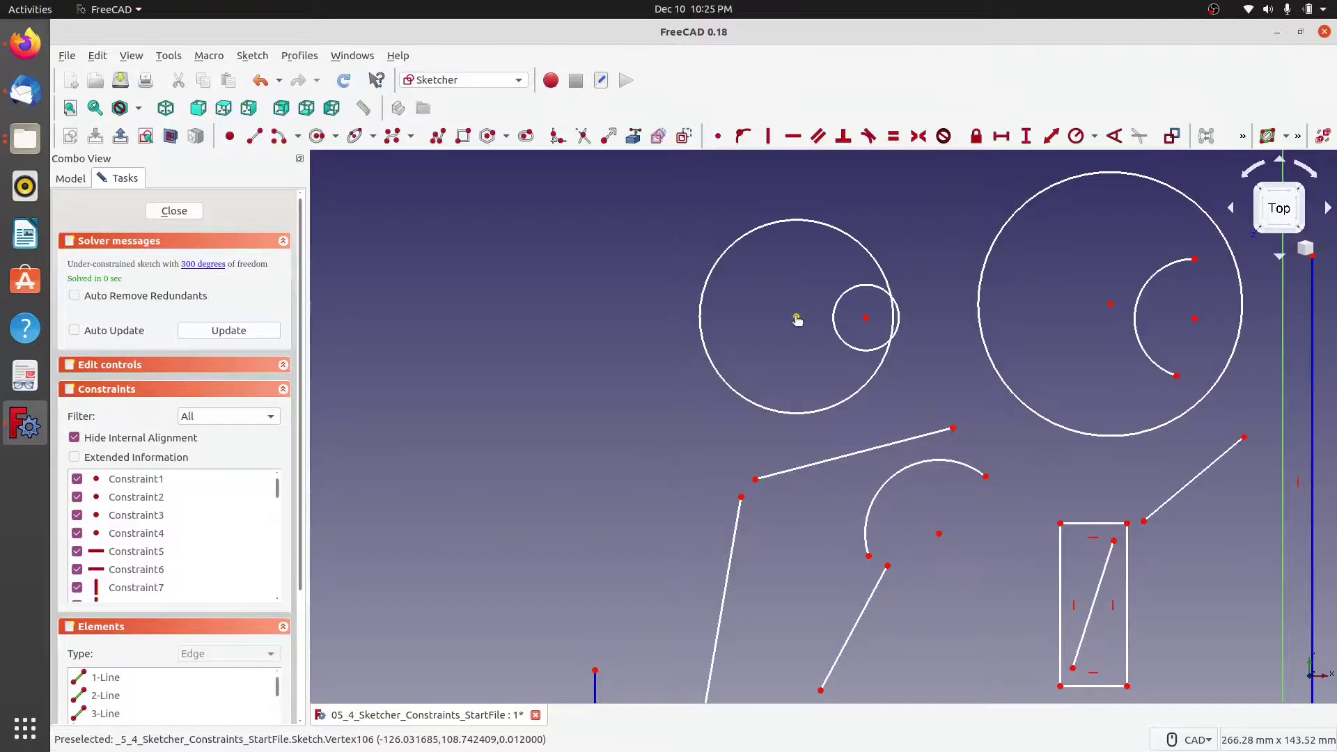
{"action": "left_click", "coordinate": [866, 319]}
{"action": "left_click", "coordinate": [719, 137]}
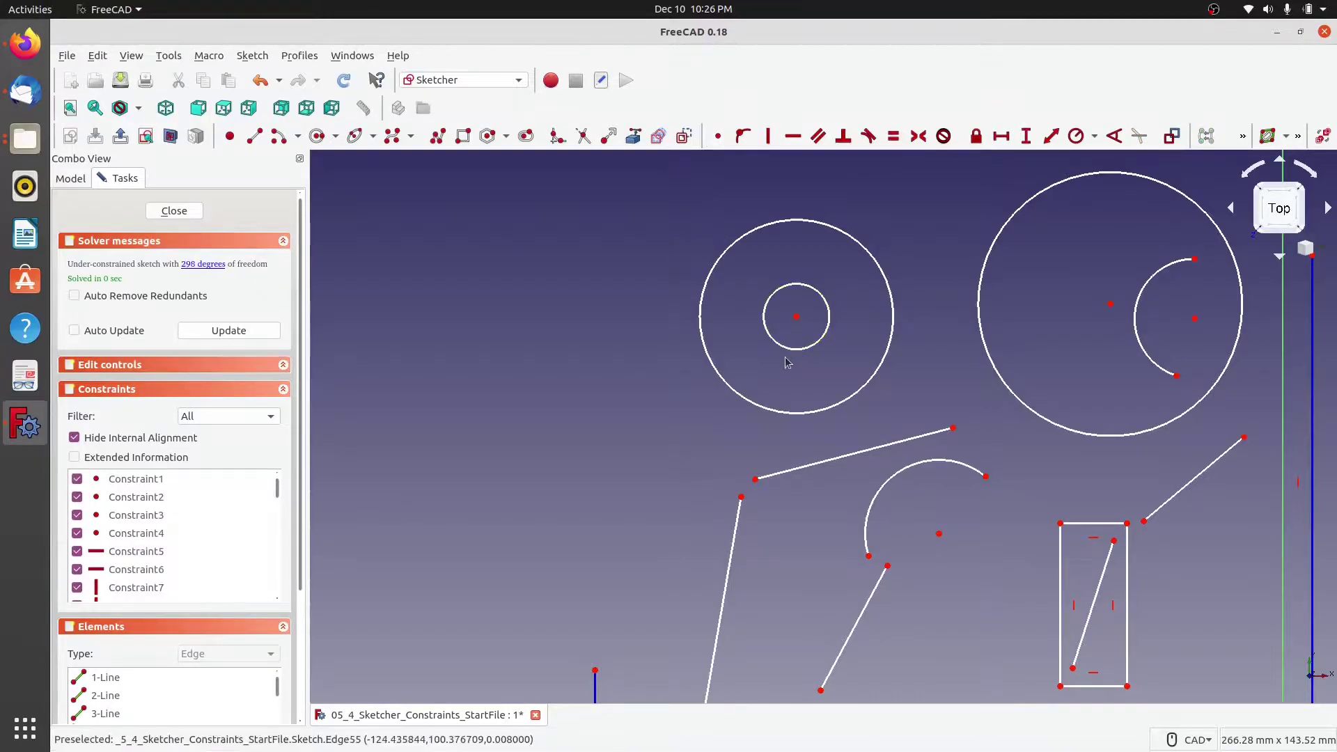
{"action": "left_click_drag", "start_coordinate": [766, 333], "coordinate": [783, 294]}
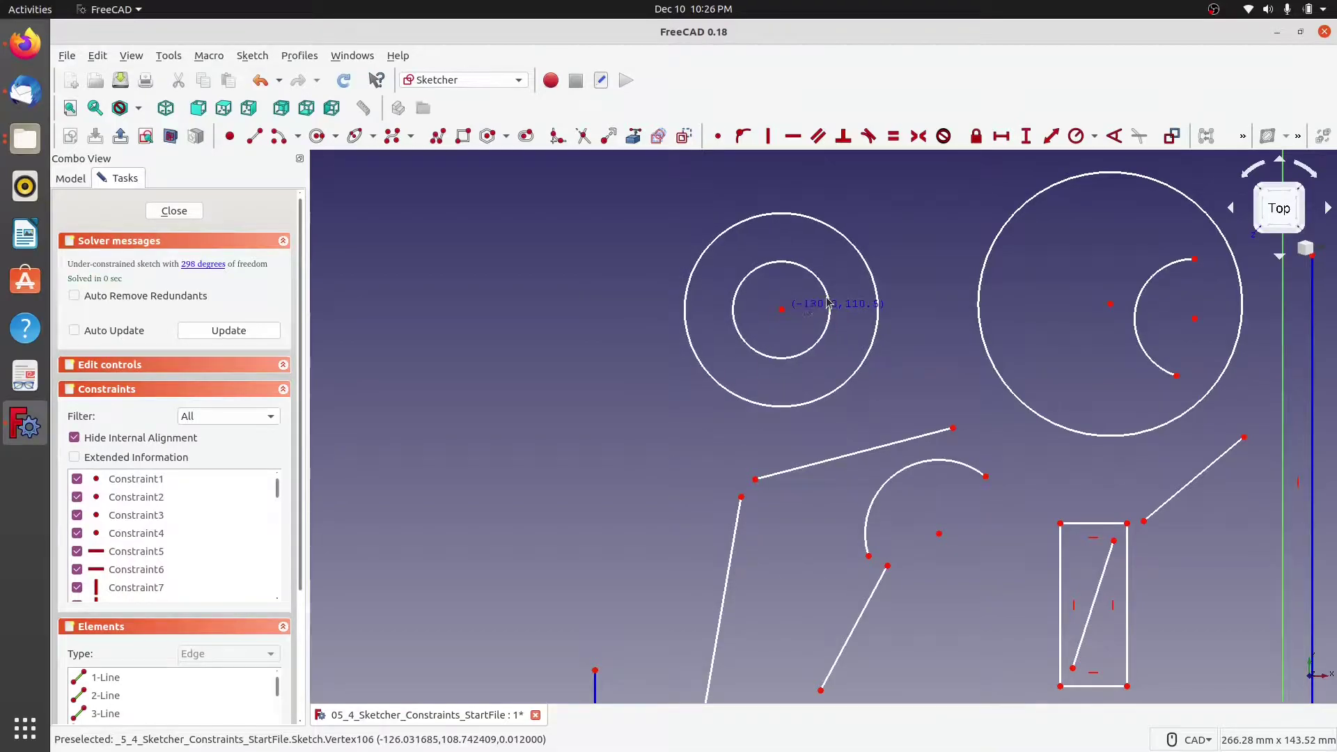
Make the large circle's centre coincident with the centre of the arc inside it, and move the shared centre back left.
{"action": "left_click", "coordinate": [1110, 305]}
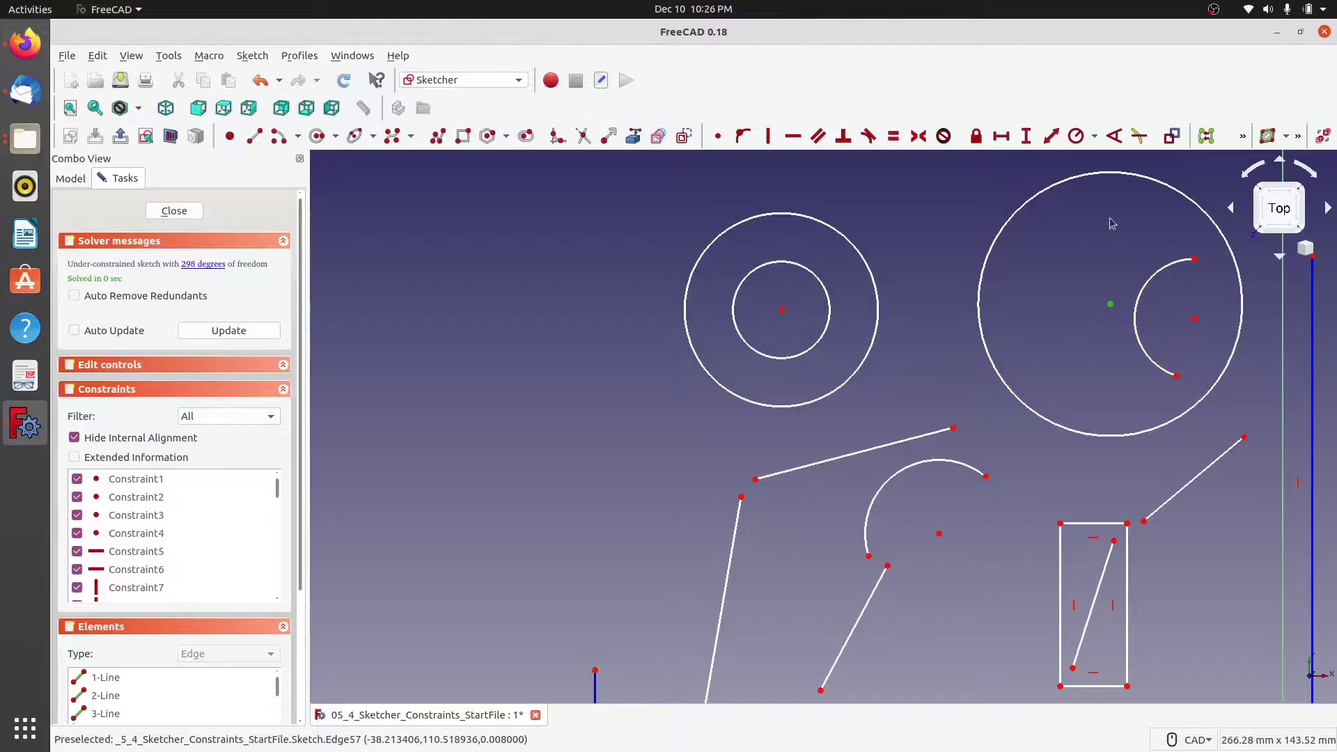
{"action": "left_click", "coordinate": [1195, 319]}
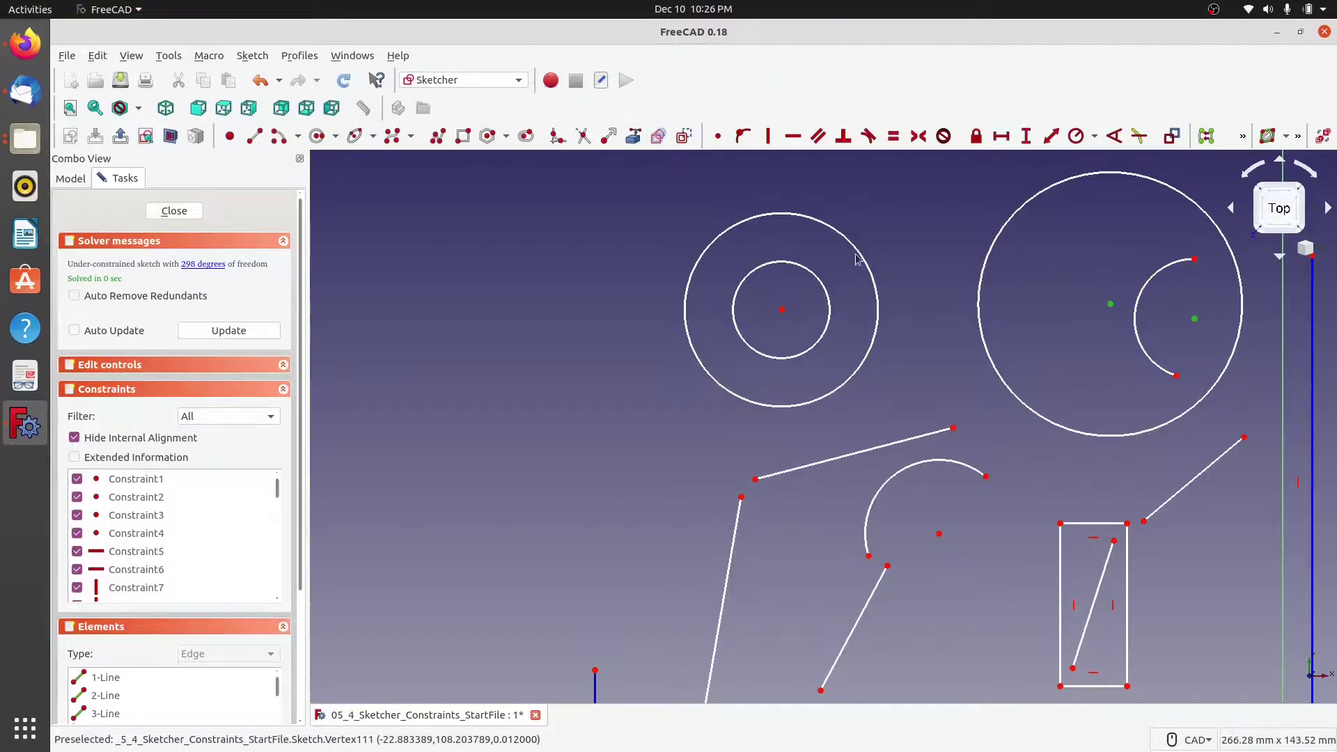
{"action": "left_click", "coordinate": [716, 139]}
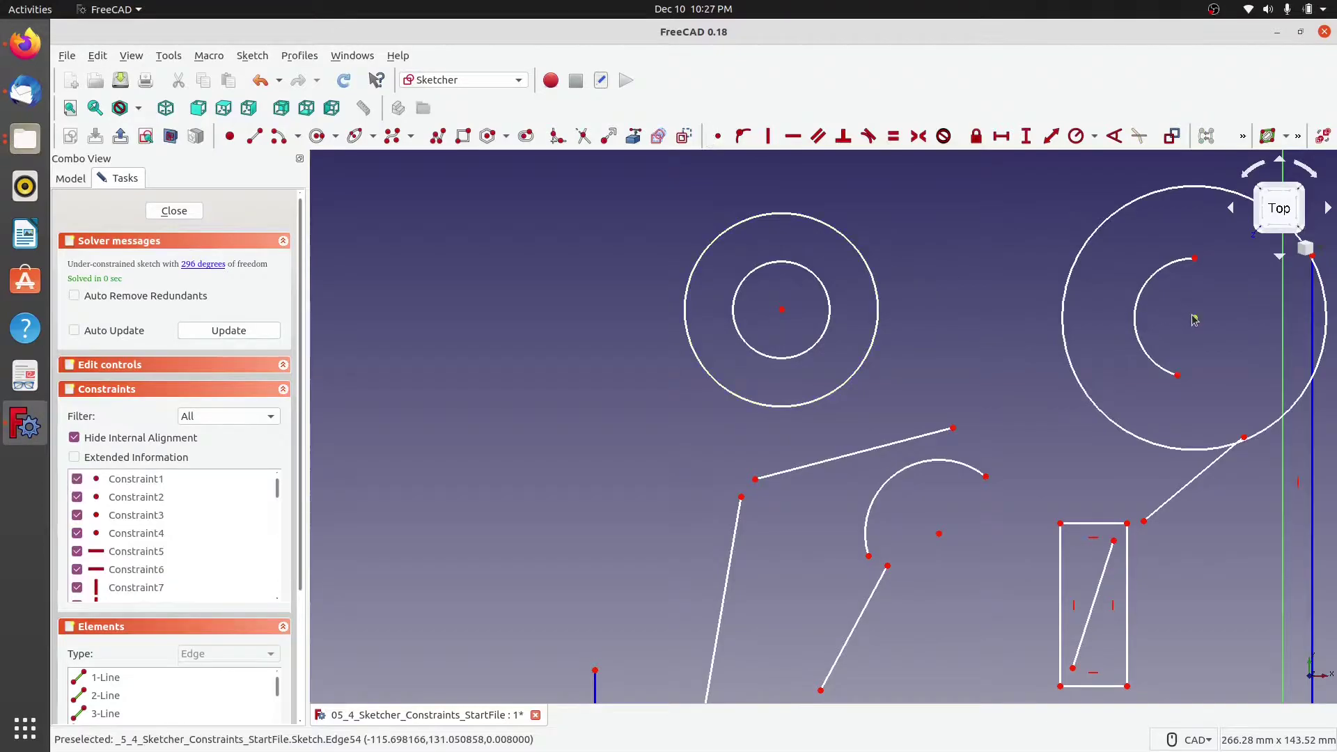
{"action": "left_click_drag", "start_coordinate": [1194, 319], "coordinate": [1104, 315]}
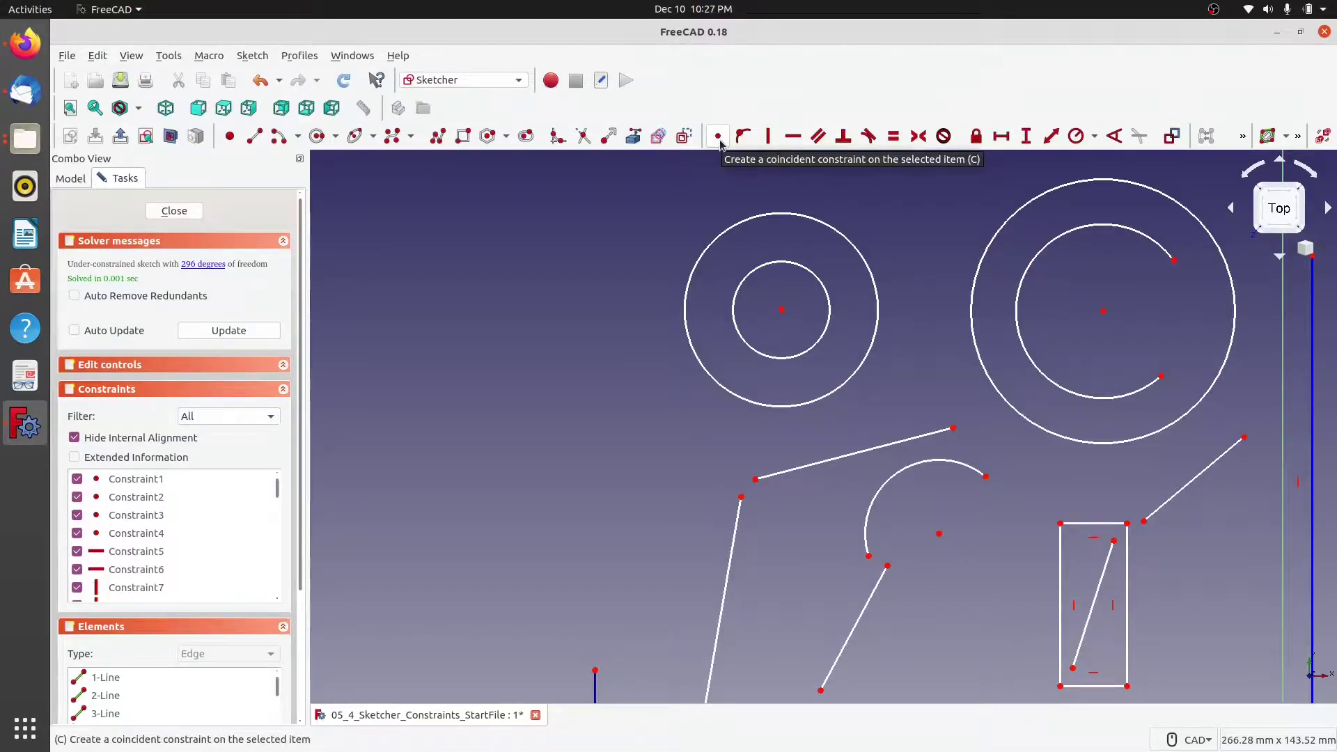
Join the near endpoints of the two long lines below the concentric circles with a coincident constraint, and move the shared corner outward.
{"action": "middle_click_drag", "start_coordinate": [786, 568], "coordinate": [778, 523]}
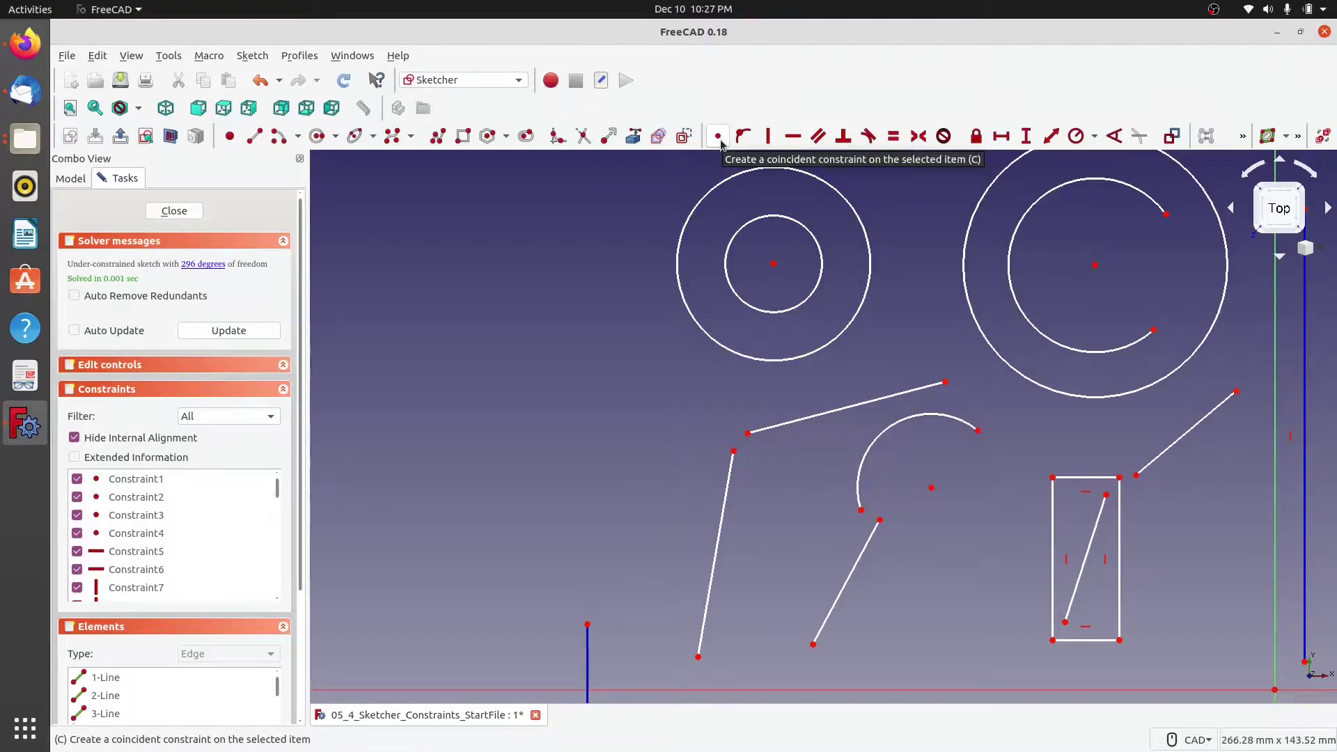
{"action": "left_click", "coordinate": [750, 436]}
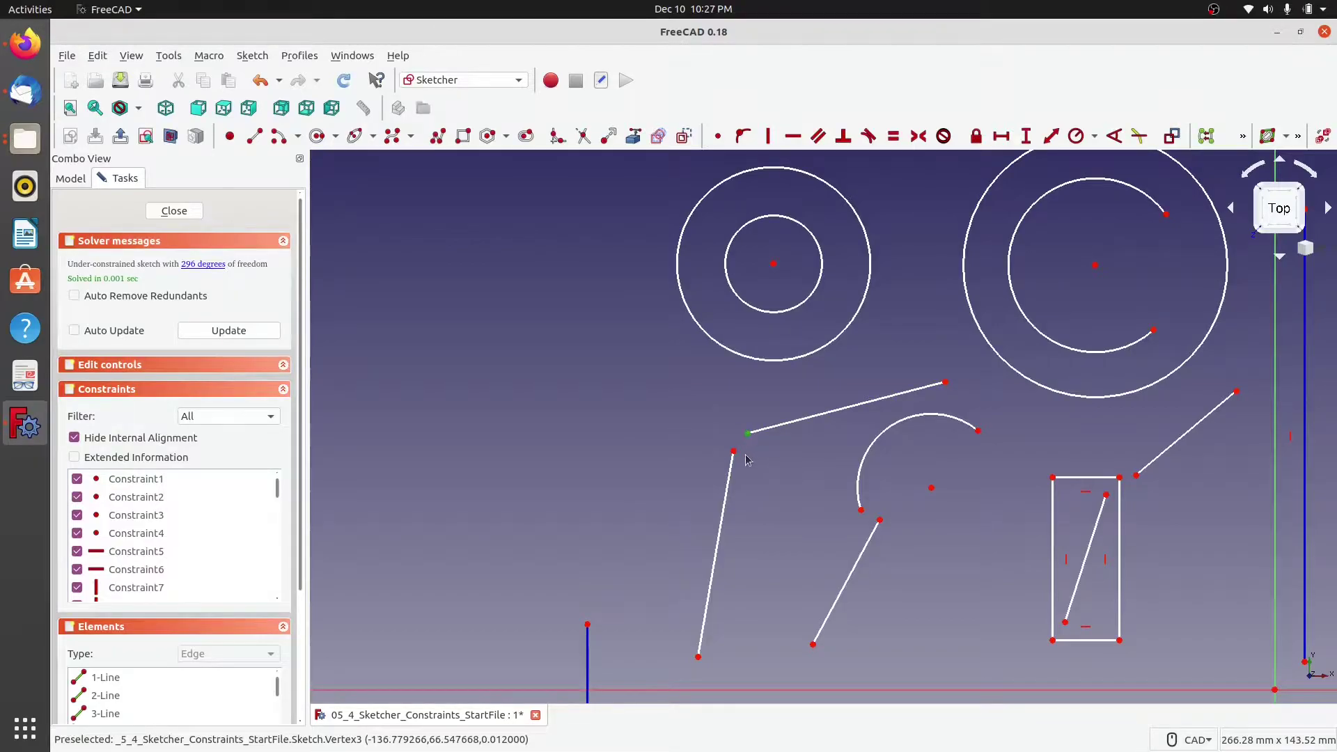
{"action": "left_click", "coordinate": [734, 452]}
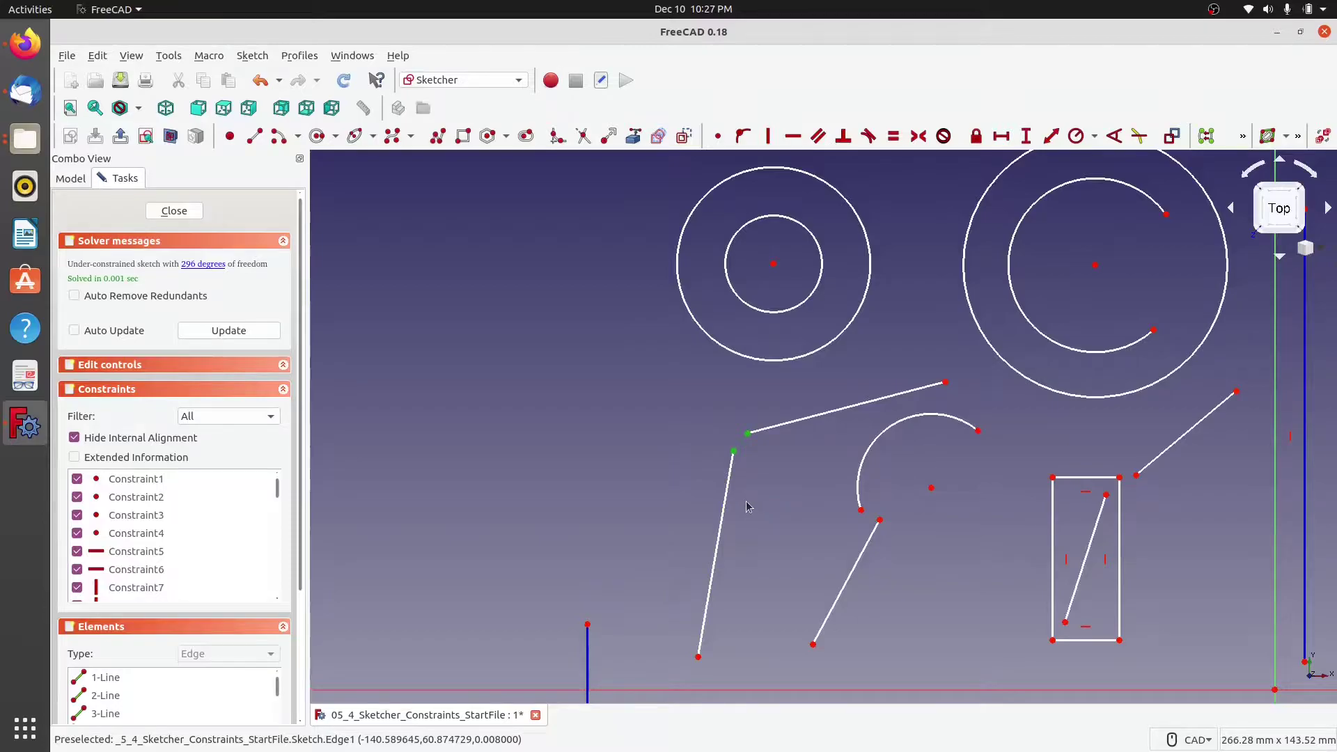
{"action": "left_click", "coordinate": [718, 141]}
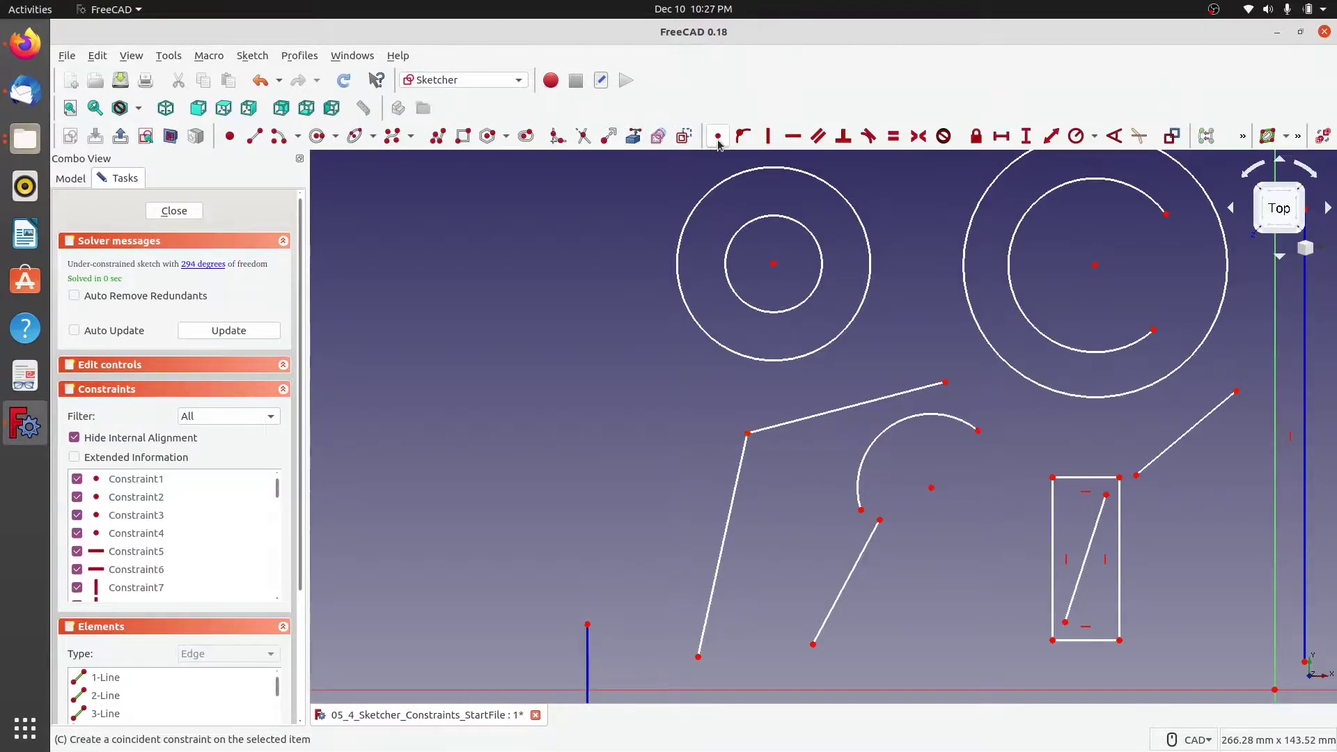
{"action": "left_click_drag", "start_coordinate": [748, 433], "coordinate": [655, 424]}
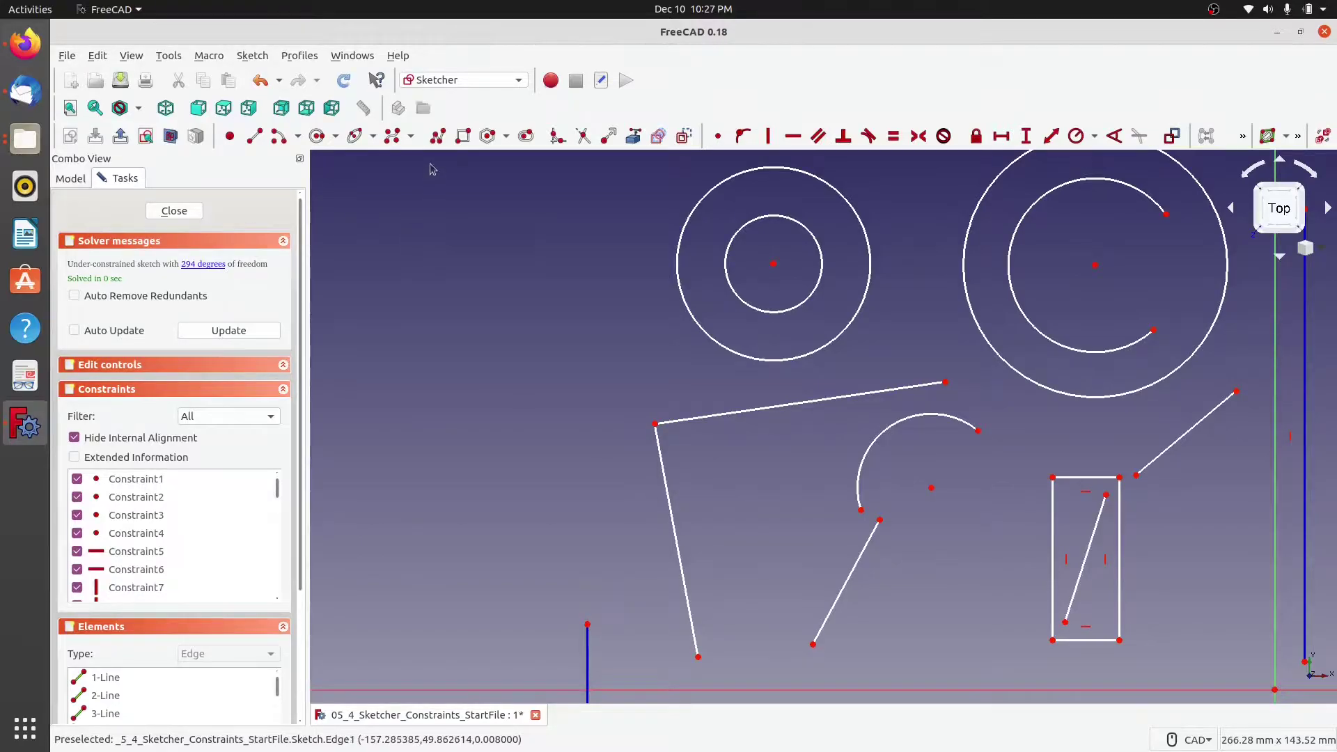
Draw an open two-segment polyline left of the joined lines, with its upper segment about 47 mm long.
{"action": "left_click", "coordinate": [437, 138]}
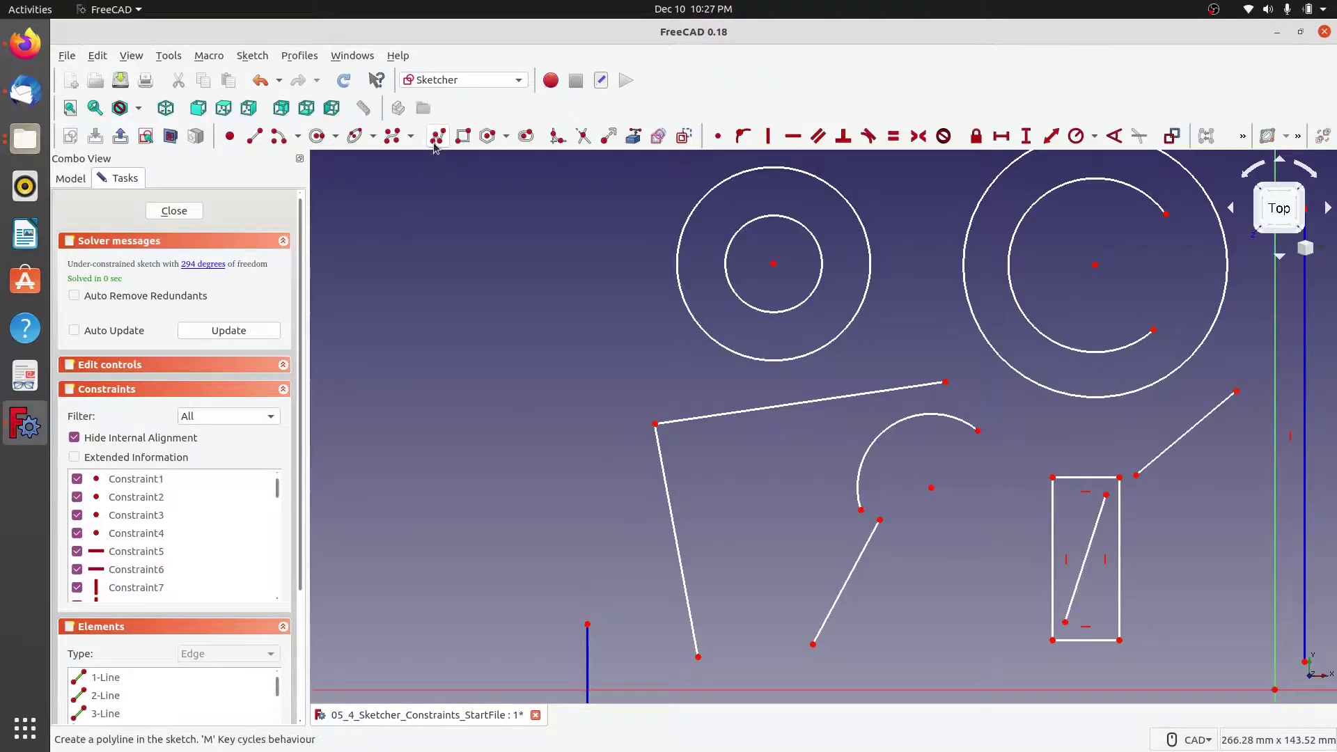
{"action": "left_click", "coordinate": [610, 595]}
{"action": "left_click", "coordinate": [572, 404]}
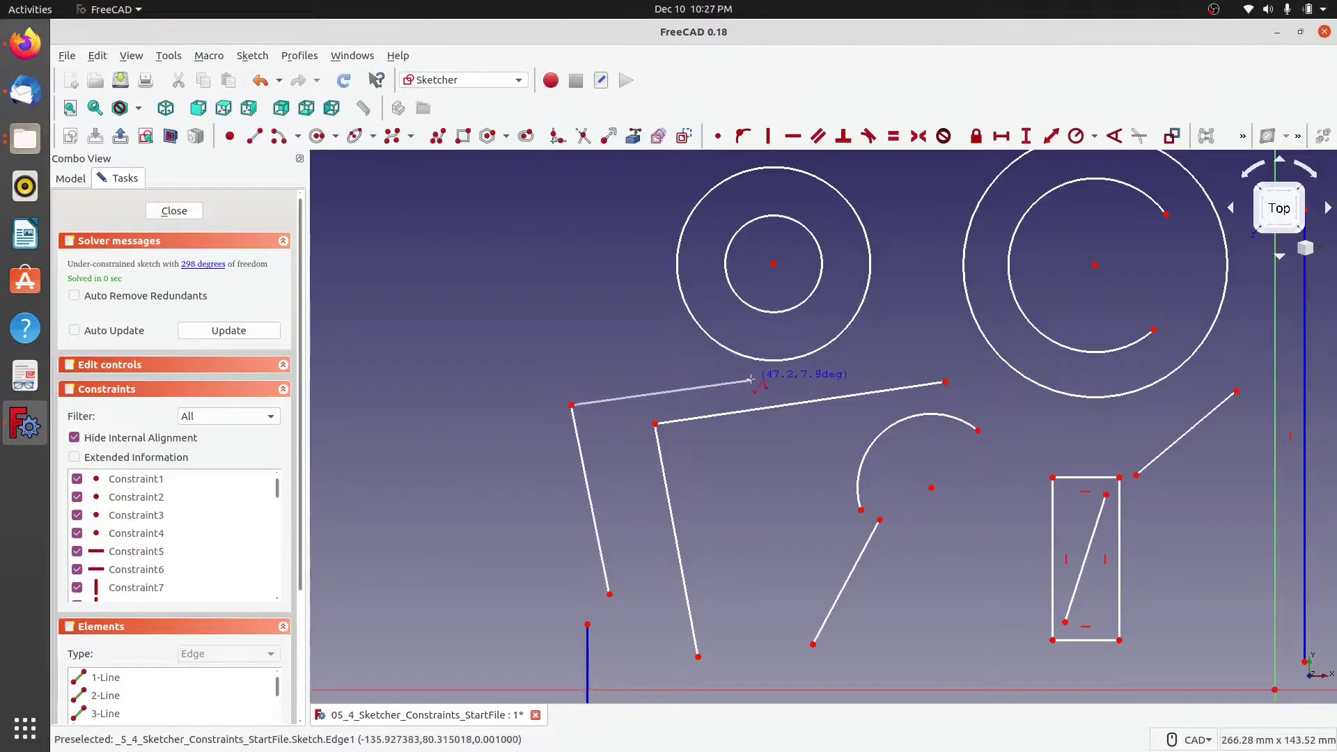
{"action": "left_click", "coordinate": [751, 380]}
{"action": "right_click", "coordinate": [753, 449]}
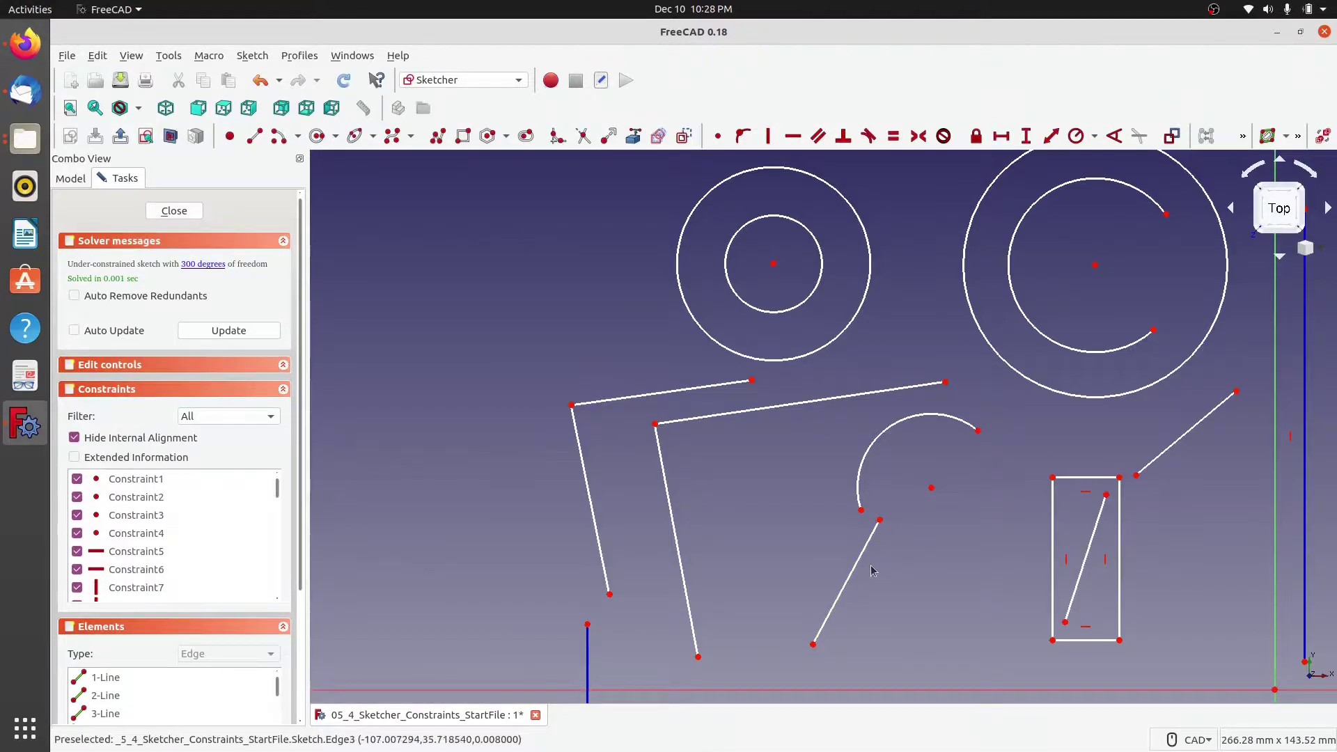
Make the arc's lower endpoint coincident with the upper end of the slanted line below it, and shift the joined line slightly.
{"action": "left_click", "coordinate": [868, 517]}
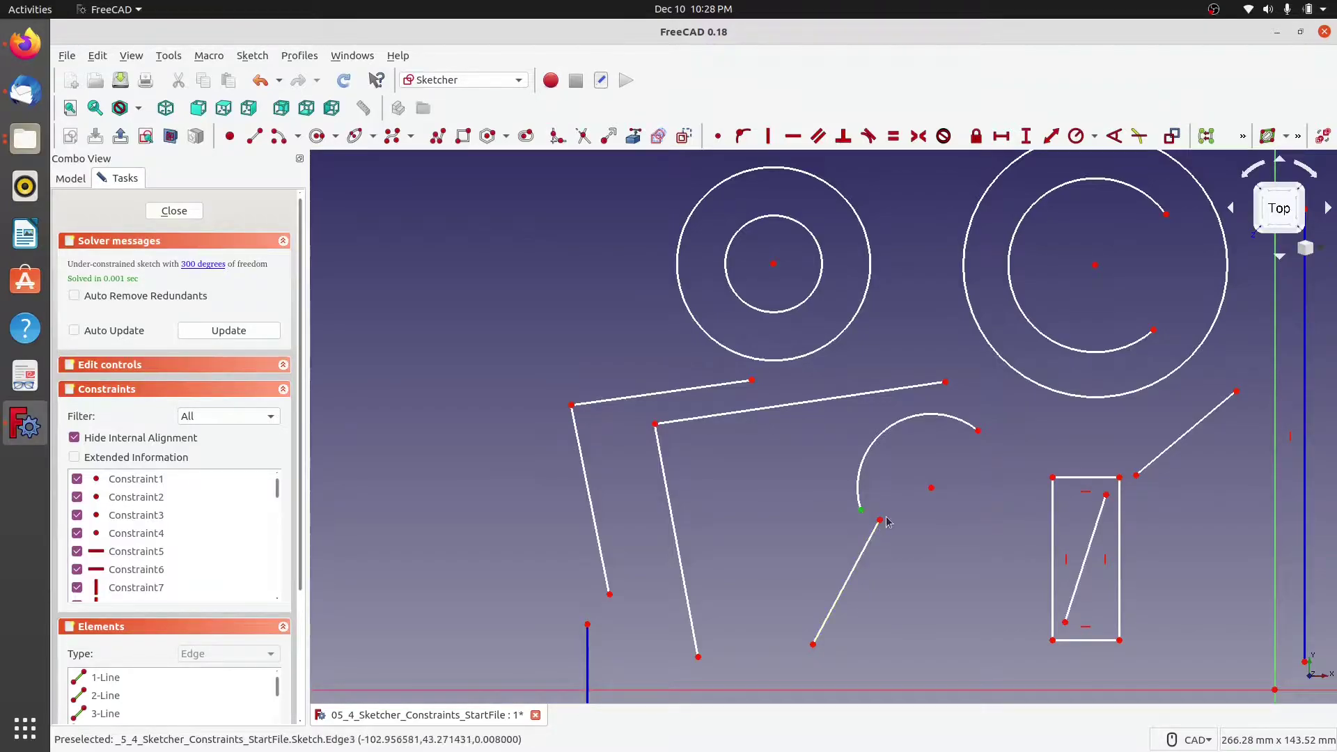
{"action": "left_click", "coordinate": [879, 520]}
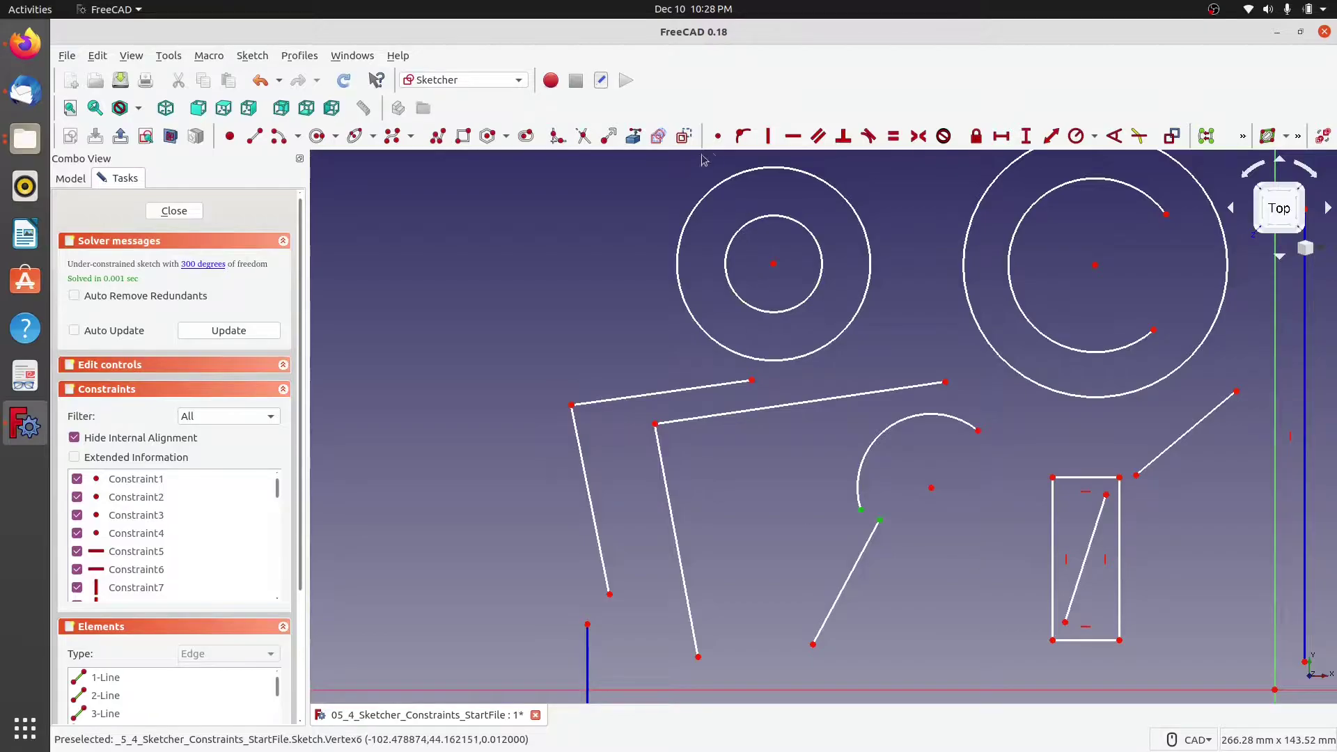
{"action": "left_click", "coordinate": [717, 138]}
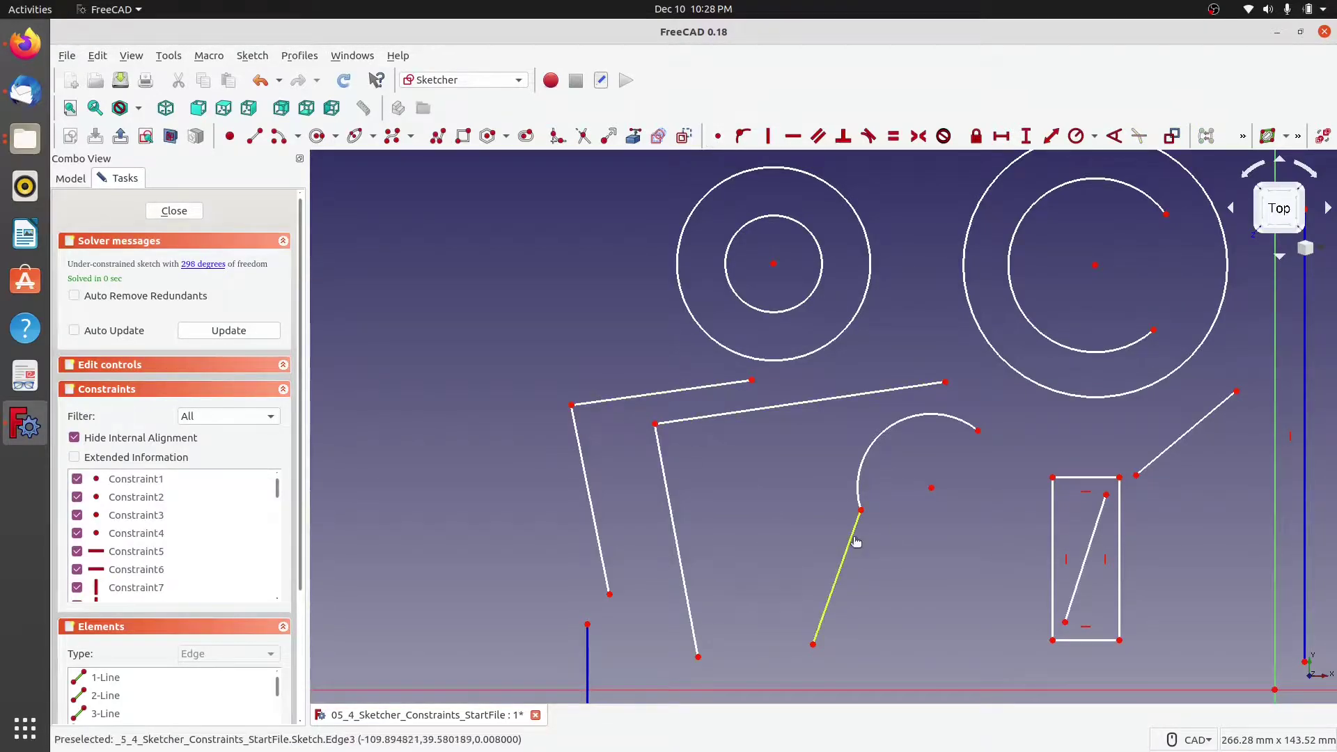
{"action": "mouse_move", "coordinate": [857, 538]}
{"action": "left_mouse_down"}
{"action": "mouse_move", "coordinate": [898, 556]}
{"action": "mouse_move", "coordinate": [915, 547]}
{"action": "left_mouse_up"}
{"action": "mouse_move", "coordinate": [872, 547]}
{"action": "left_mouse_down"}
{"action": "mouse_move", "coordinate": [826, 546]}
{"action": "mouse_move", "coordinate": [861, 539]}
{"action": "left_mouse_up"}
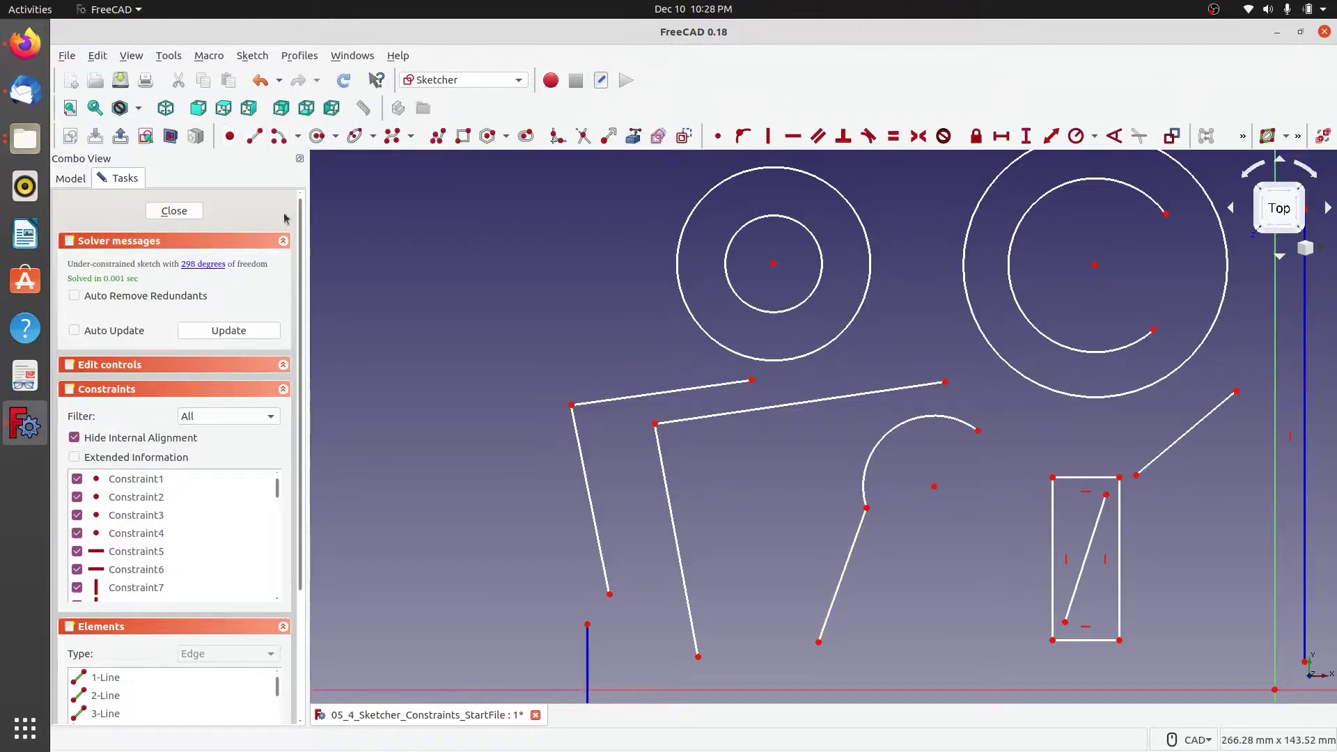
Draw a steep line beneath the arc, starting just left of the arc's centre point.
{"action": "key", "text": "g"}
{"action": "key", "text": "l"}
{"action": "left_click", "coordinate": [902, 498]}
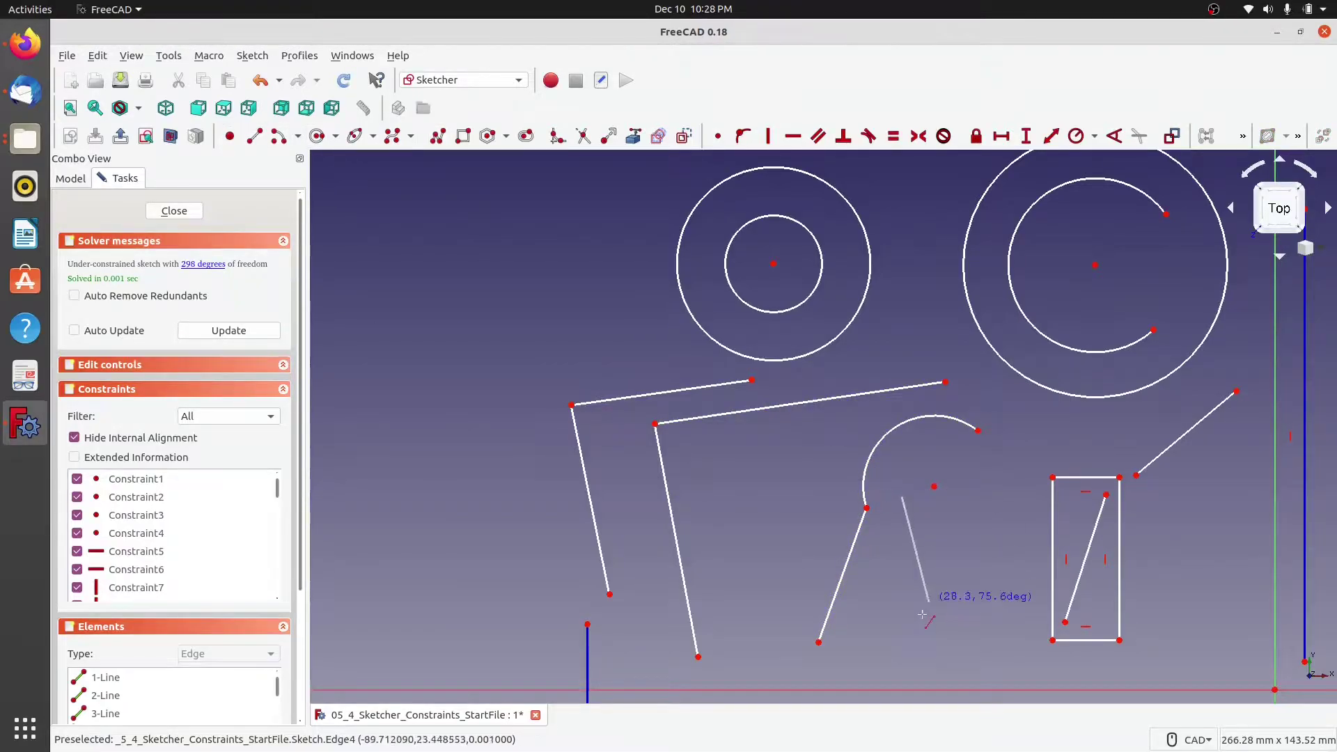
{"action": "left_click", "coordinate": [919, 625]}
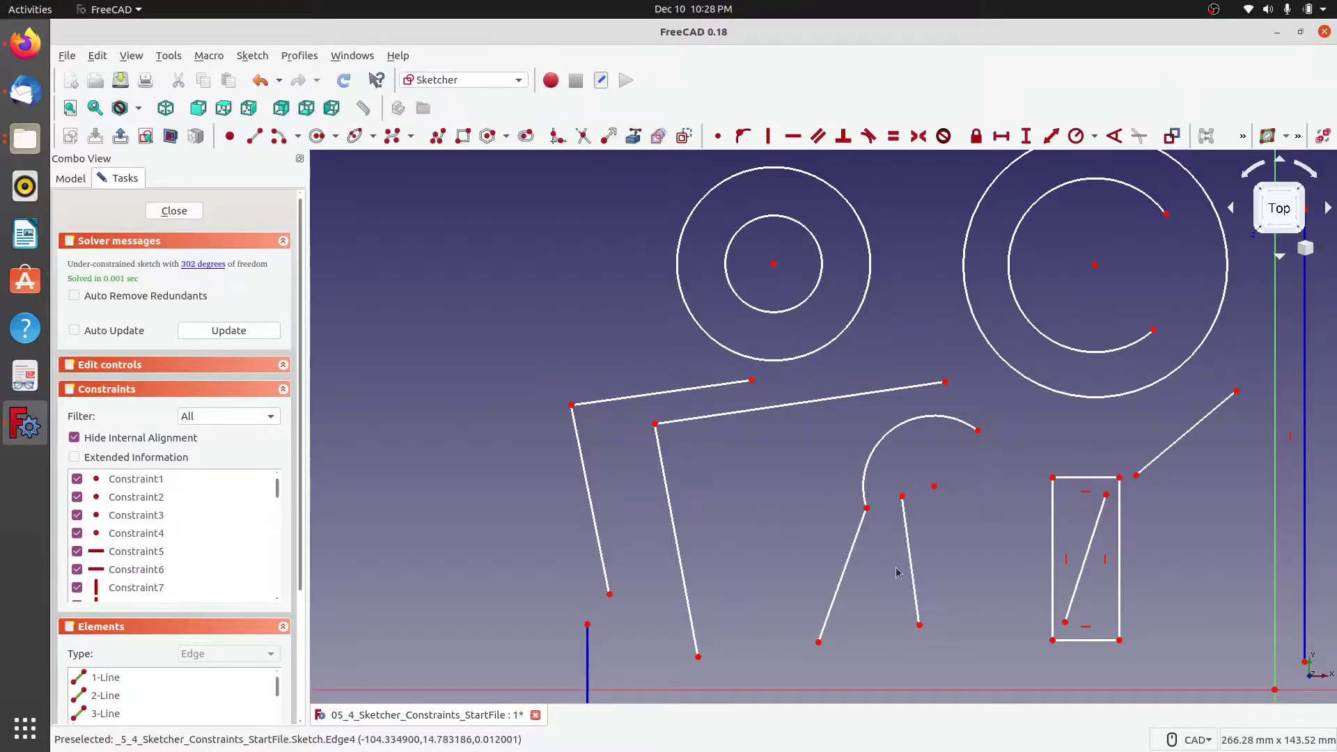
Make the new line's upper end coincident with the arc's centre, and move the shared point to the left.
{"action": "left_click", "coordinate": [903, 497]}
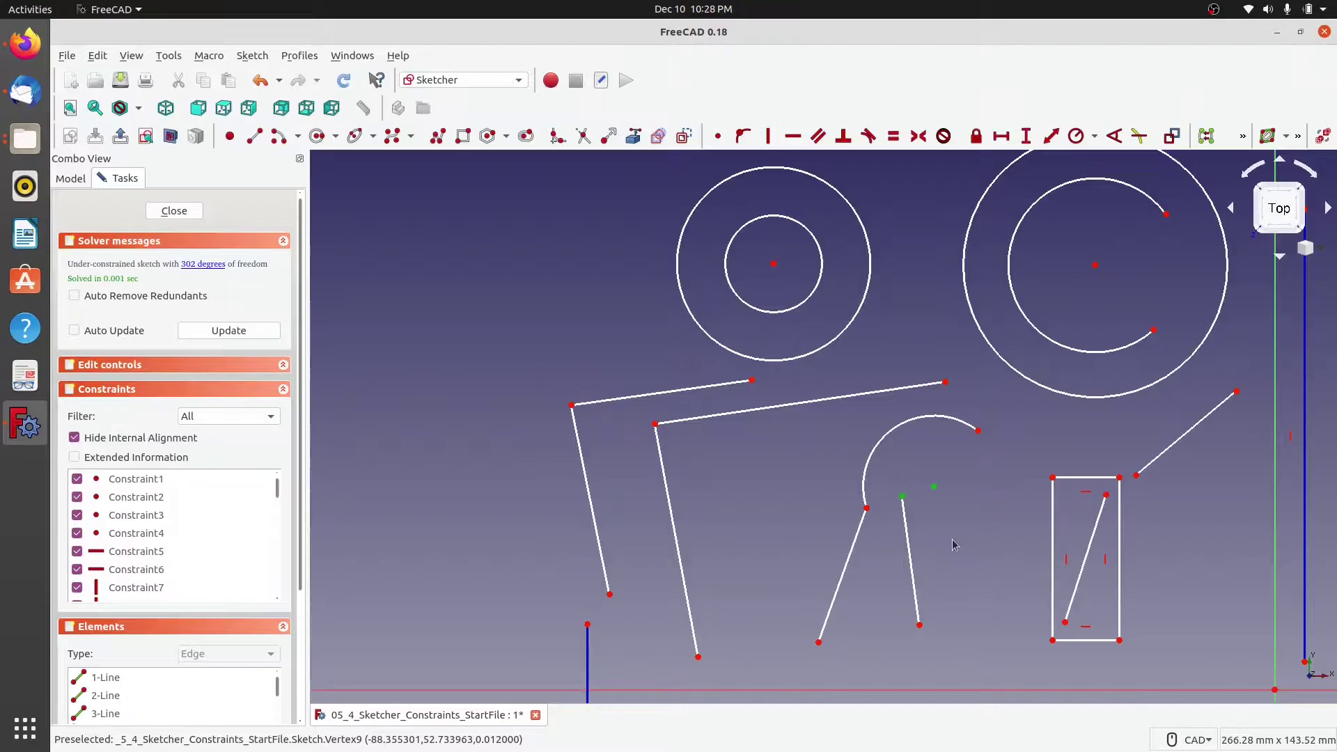
{"action": "left_click", "coordinate": [718, 136]}
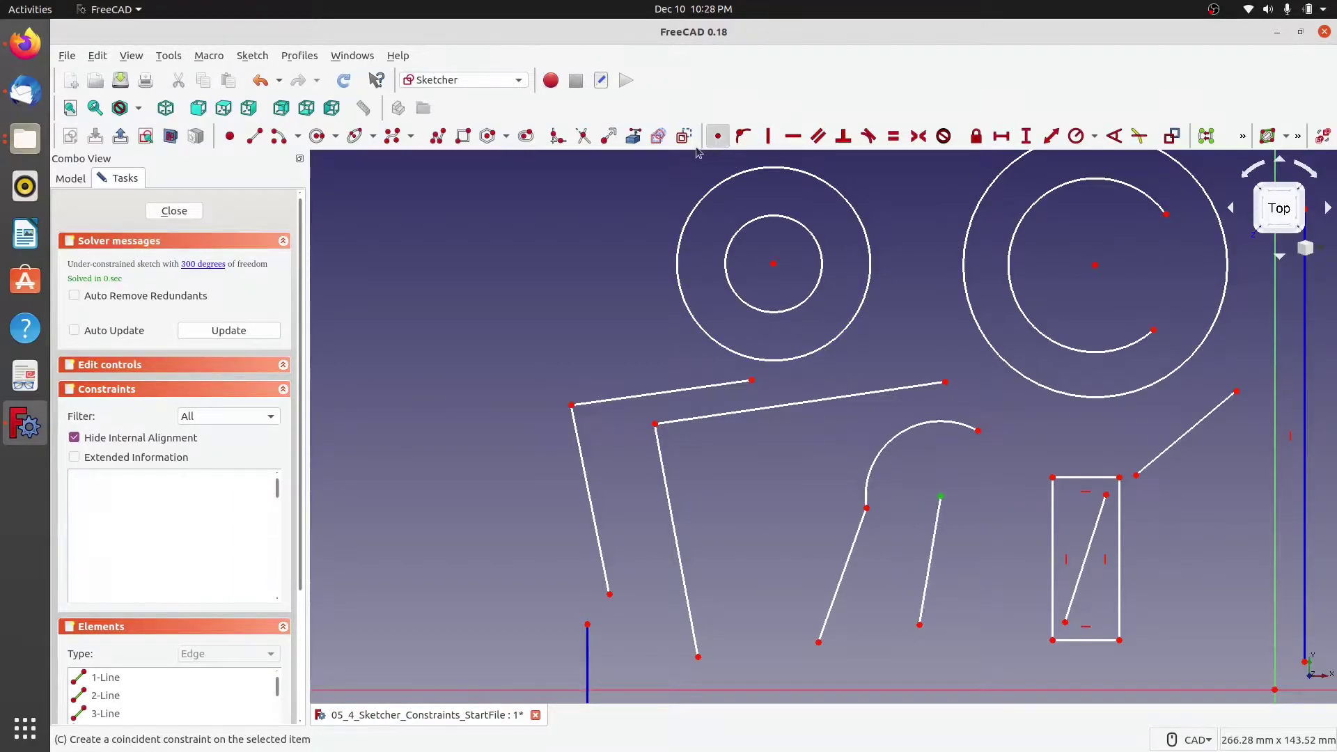
{"action": "left_click_drag", "start_coordinate": [941, 497], "coordinate": [885, 495]}
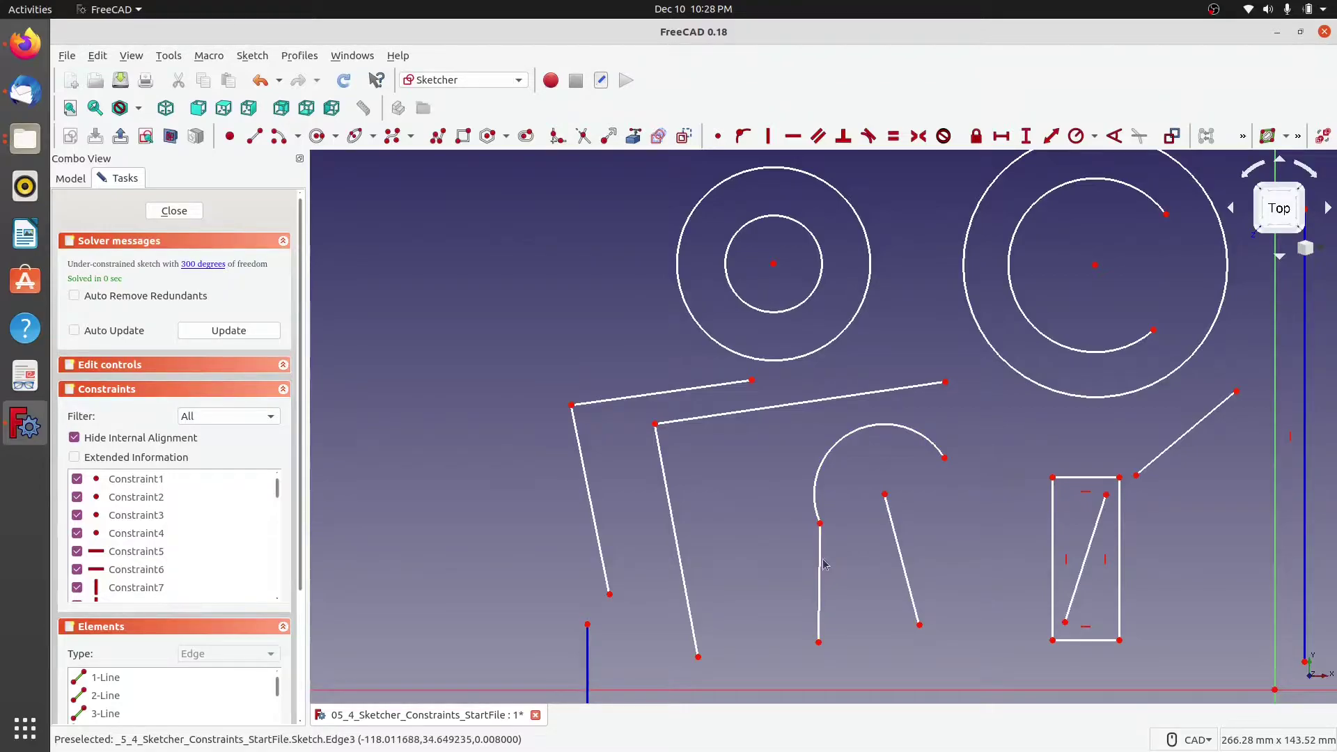
Make the lower end of the outer slanted line coincident with the rectangle's upper-right corner.
{"action": "left_click", "coordinate": [1136, 476]}
{"action": "left_click", "coordinate": [1120, 478]}
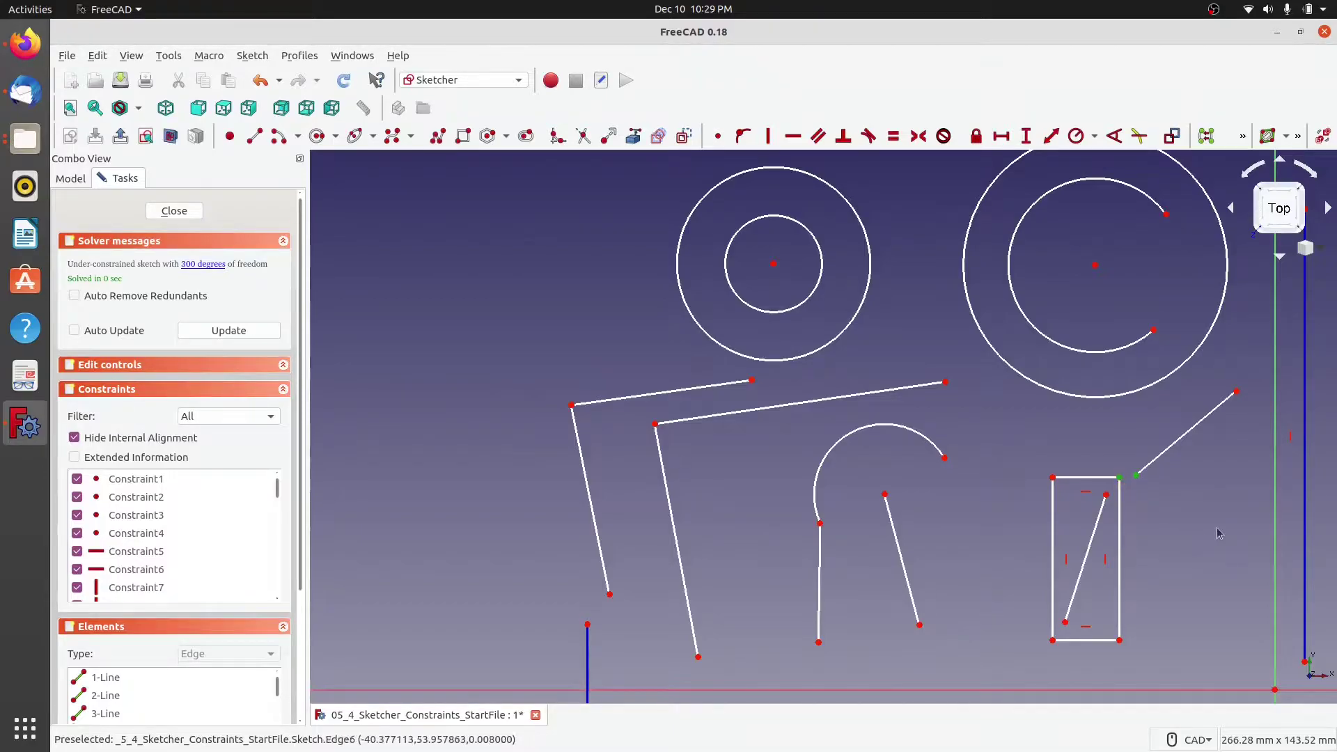
{"action": "left_click", "coordinate": [718, 136]}
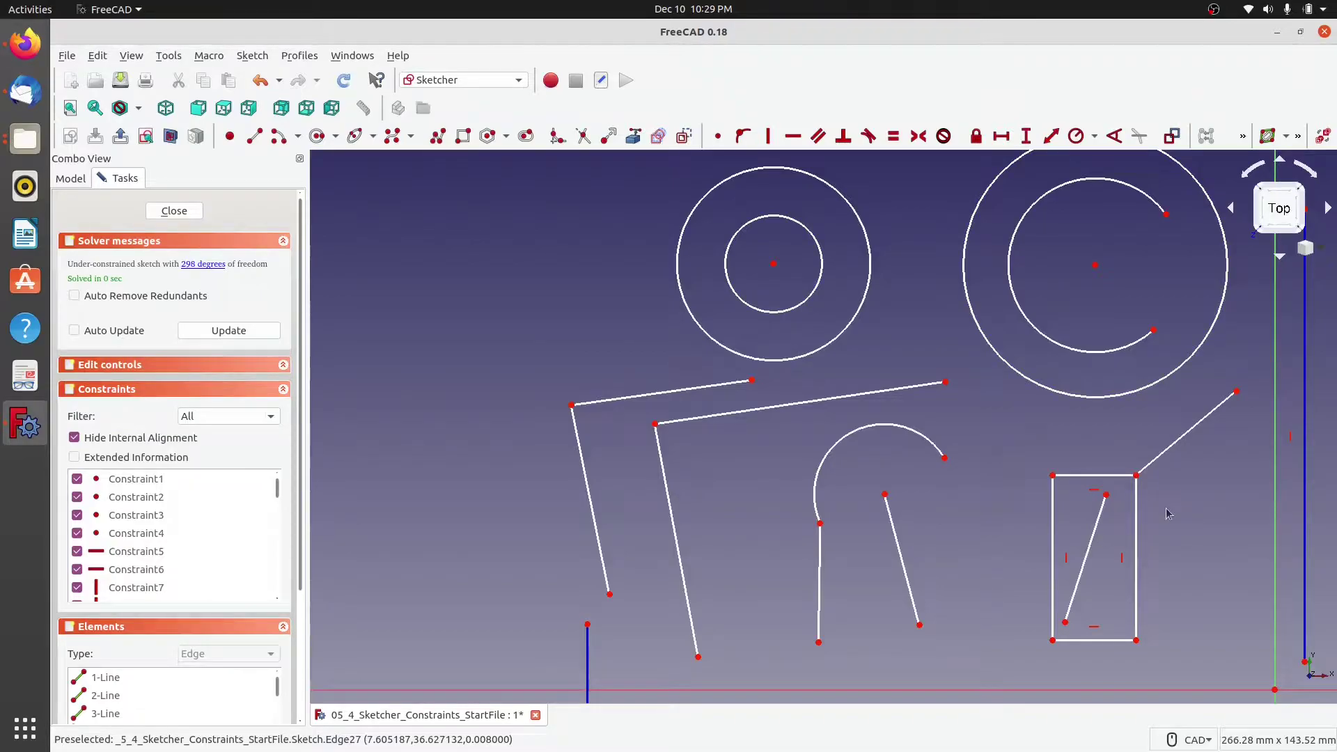
Make the inner slanted line's ends coincident with the rectangle's upper-right and lower-left corners, and shift its left edge up and outward.
{"action": "left_click", "coordinate": [1107, 496]}
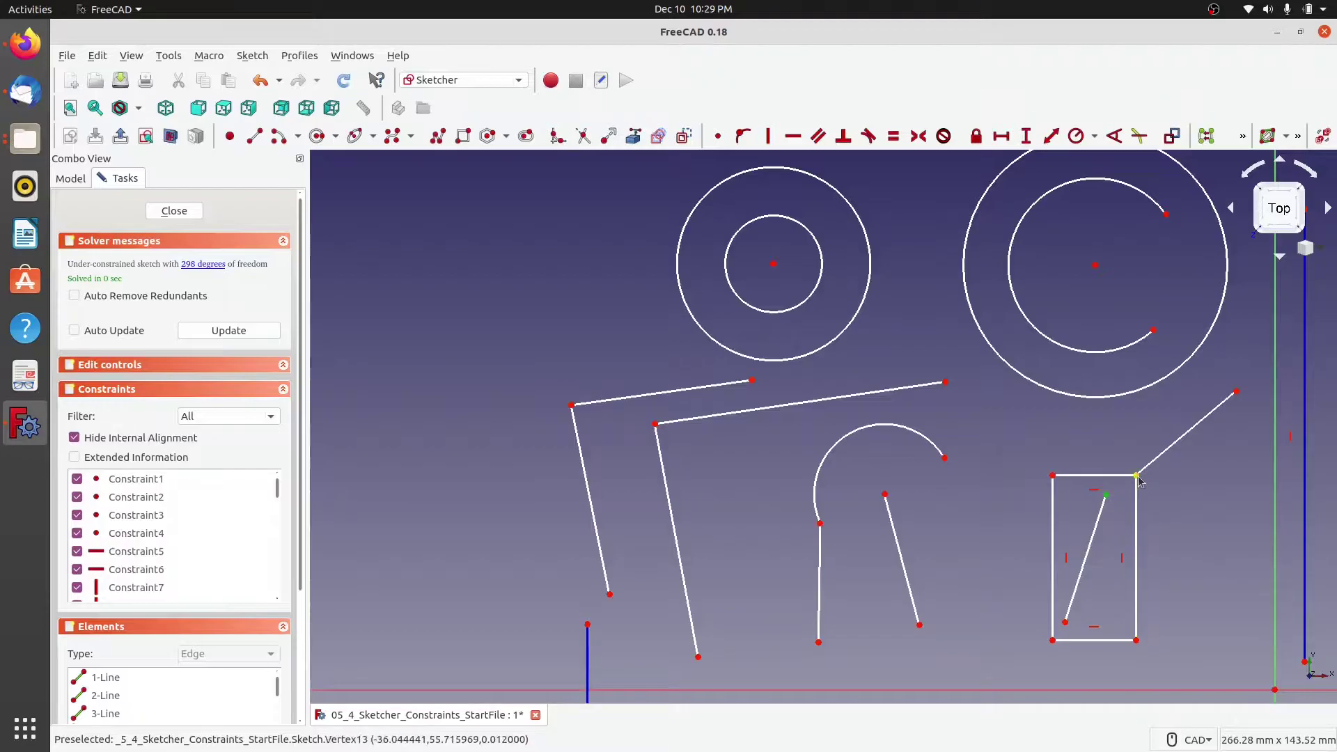
{"action": "left_click", "coordinate": [1138, 476]}
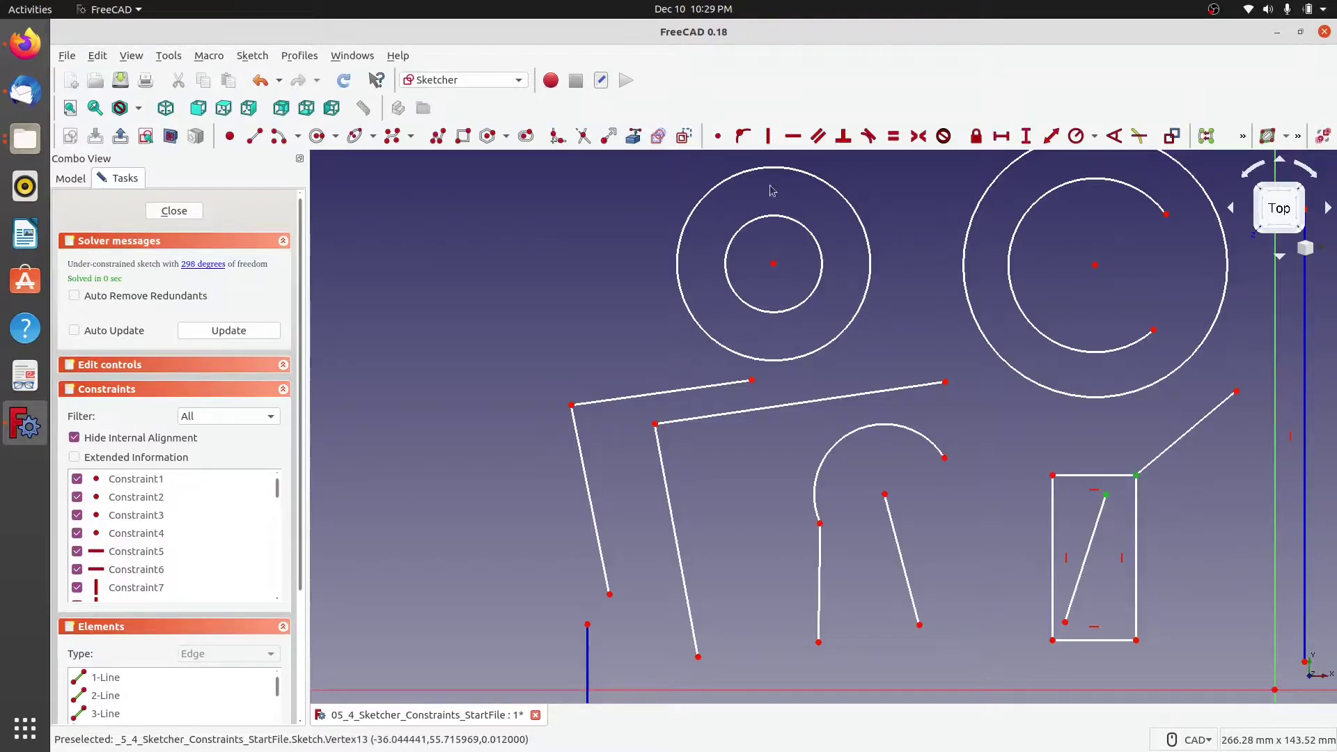
{"action": "left_click", "coordinate": [718, 137]}
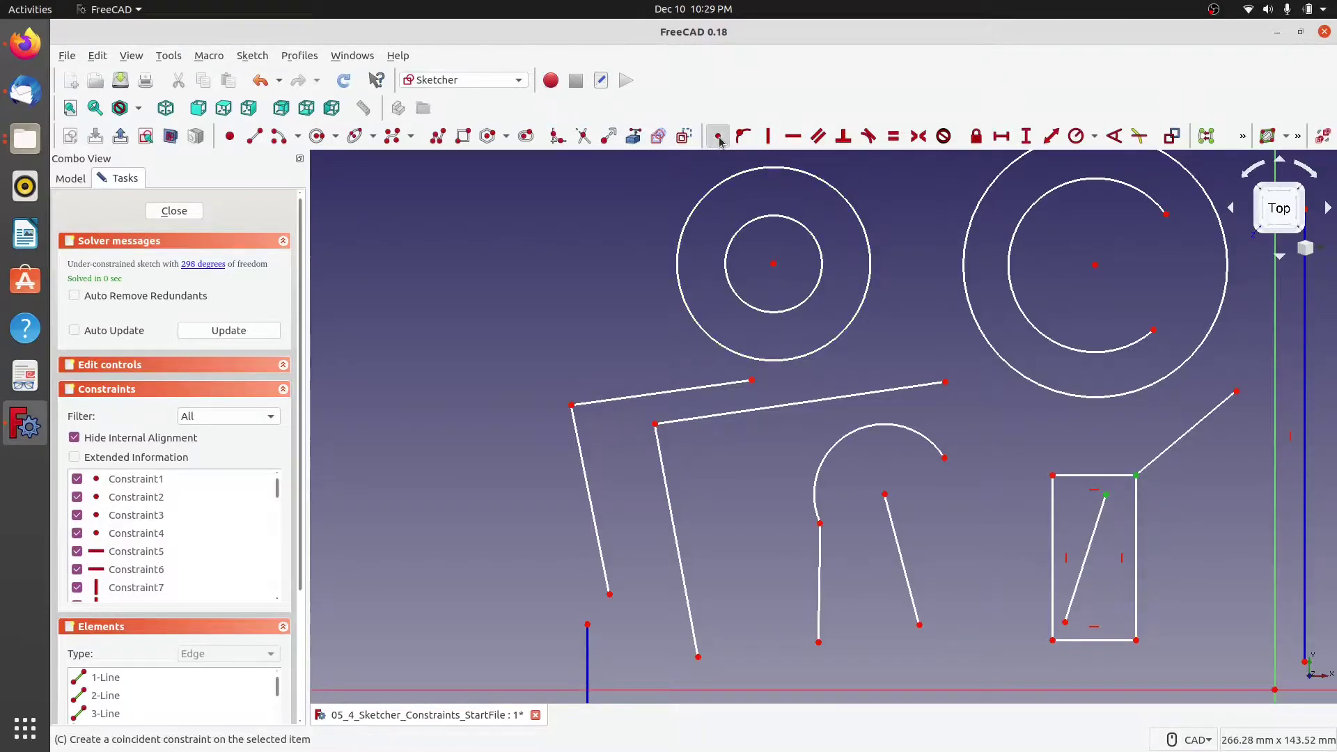
{"action": "left_click", "coordinate": [1066, 623]}
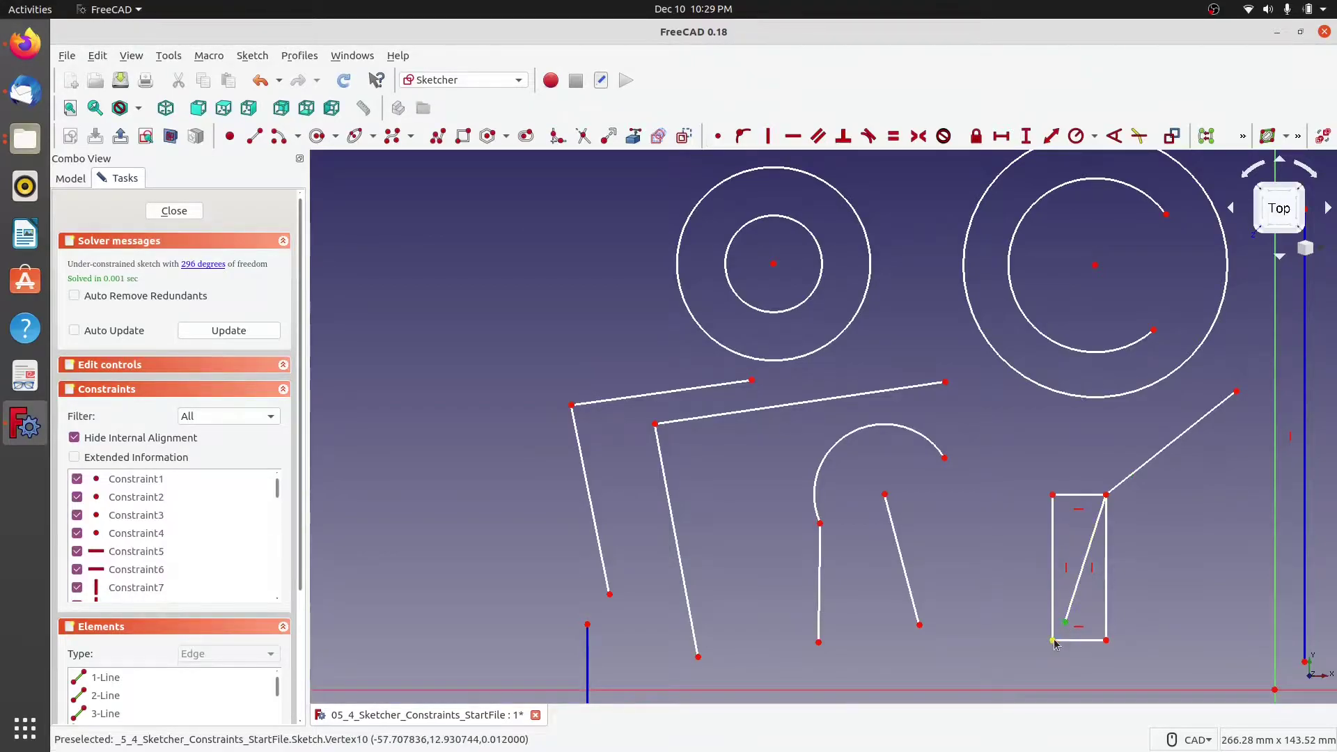
{"action": "left_click", "coordinate": [1053, 640]}
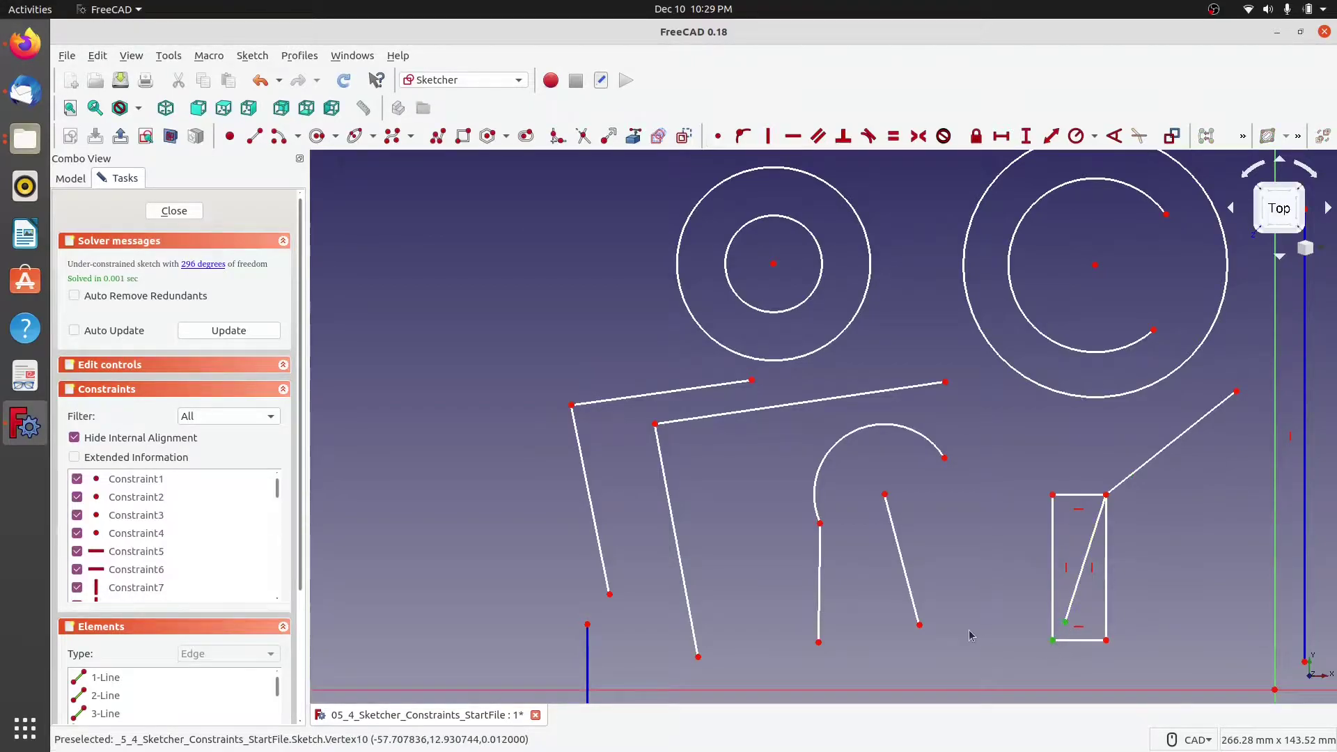
{"action": "left_click", "coordinate": [718, 138]}
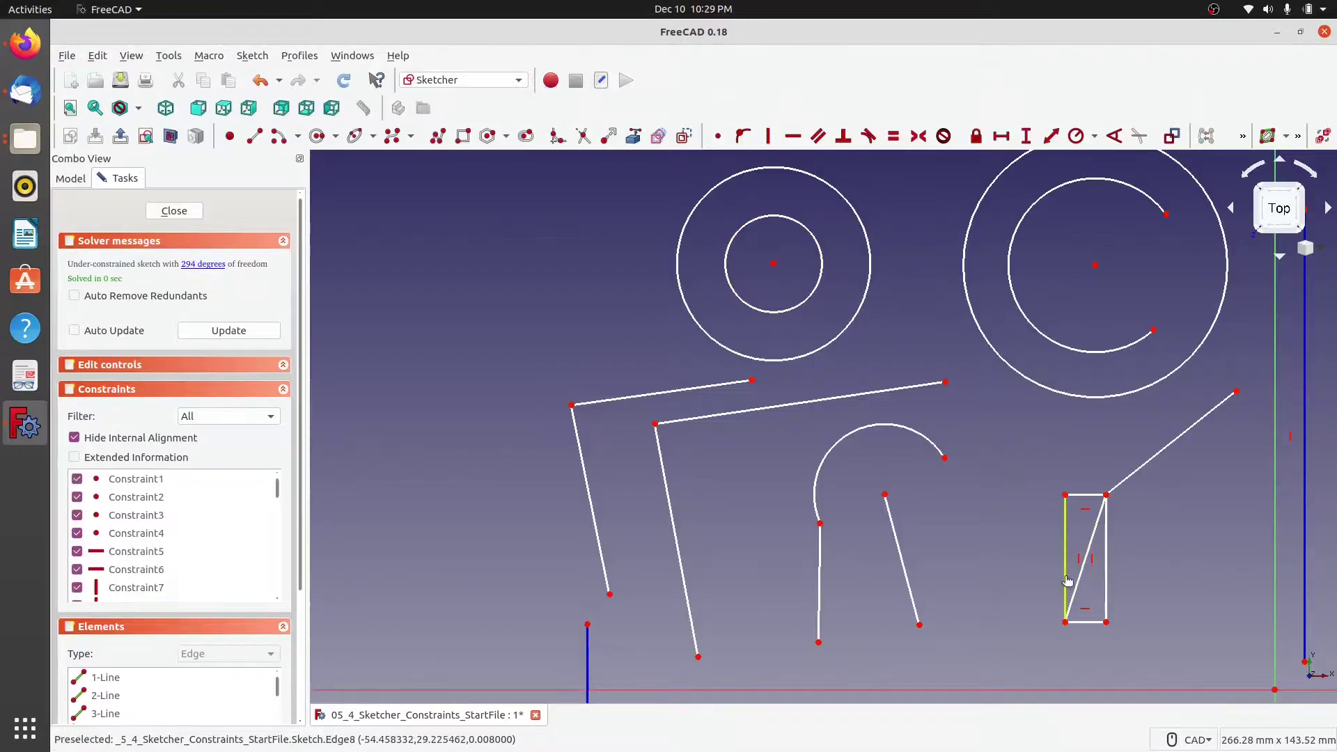
{"action": "left_click_drag", "start_coordinate": [1068, 581], "coordinate": [1060, 527]}
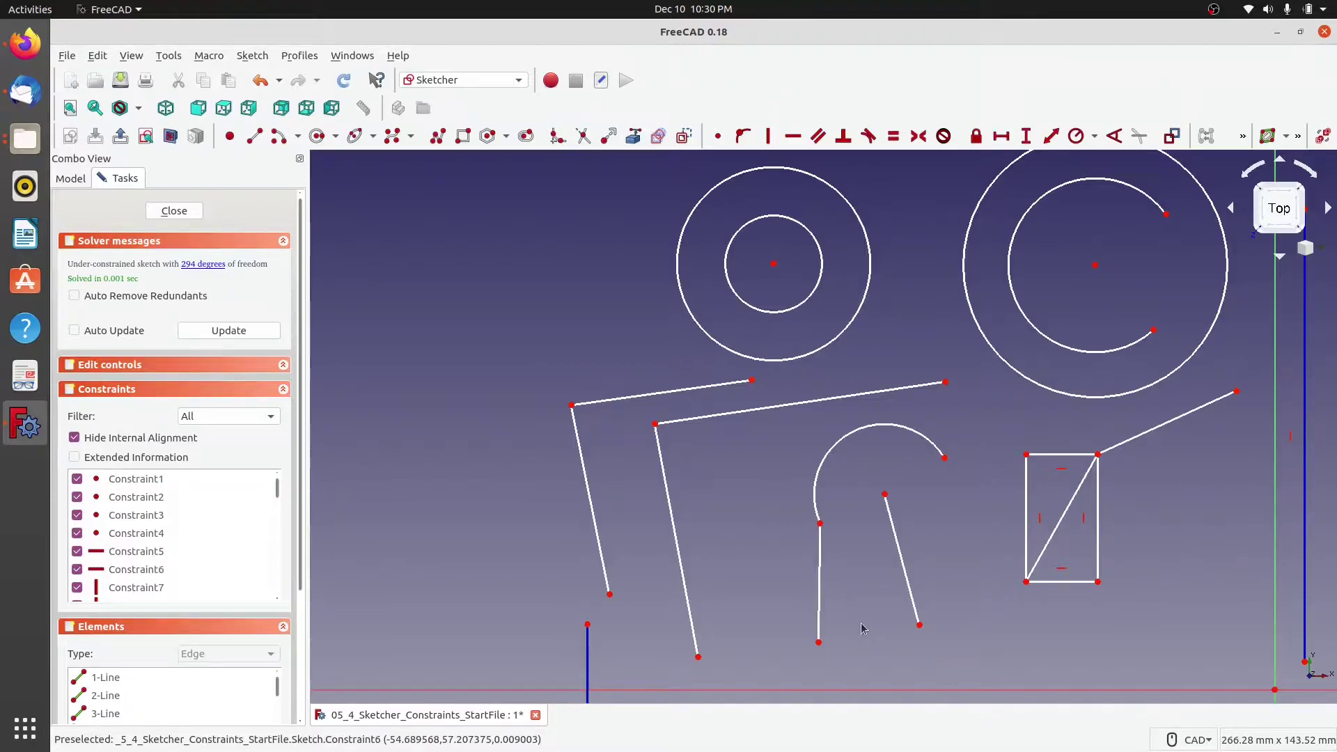
{"action": "mouse_move", "coordinate": [858, 679]}
{"action": "middle_mouse_down"}
{"action": "mouse_move", "coordinate": [886, 423]}
{"action": "mouse_move", "coordinate": [870, 635]}
{"action": "mouse_move", "coordinate": [1026, 403]}
{"action": "mouse_move", "coordinate": [1021, 424]}
{"action": "middle_mouse_up"}
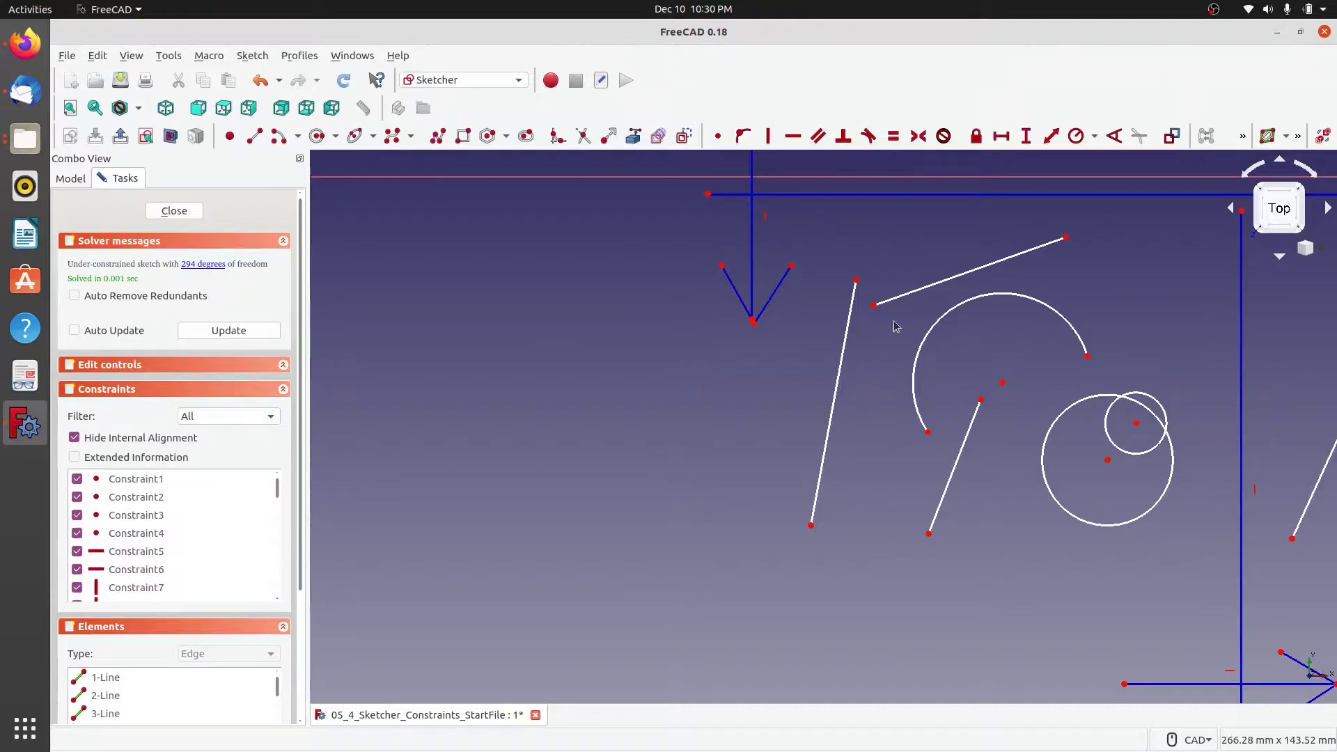
{"action": "left_click", "coordinate": [874, 305]}
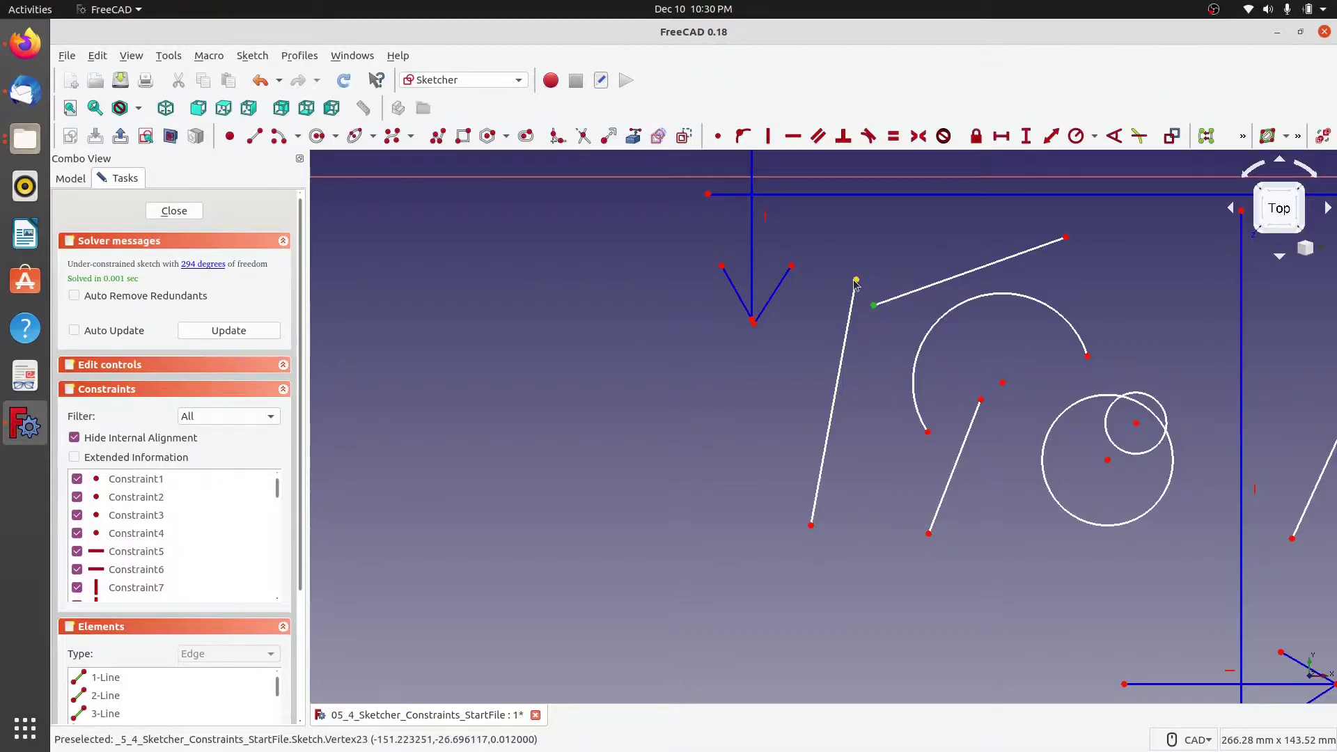
{"action": "left_click", "coordinate": [856, 280]}
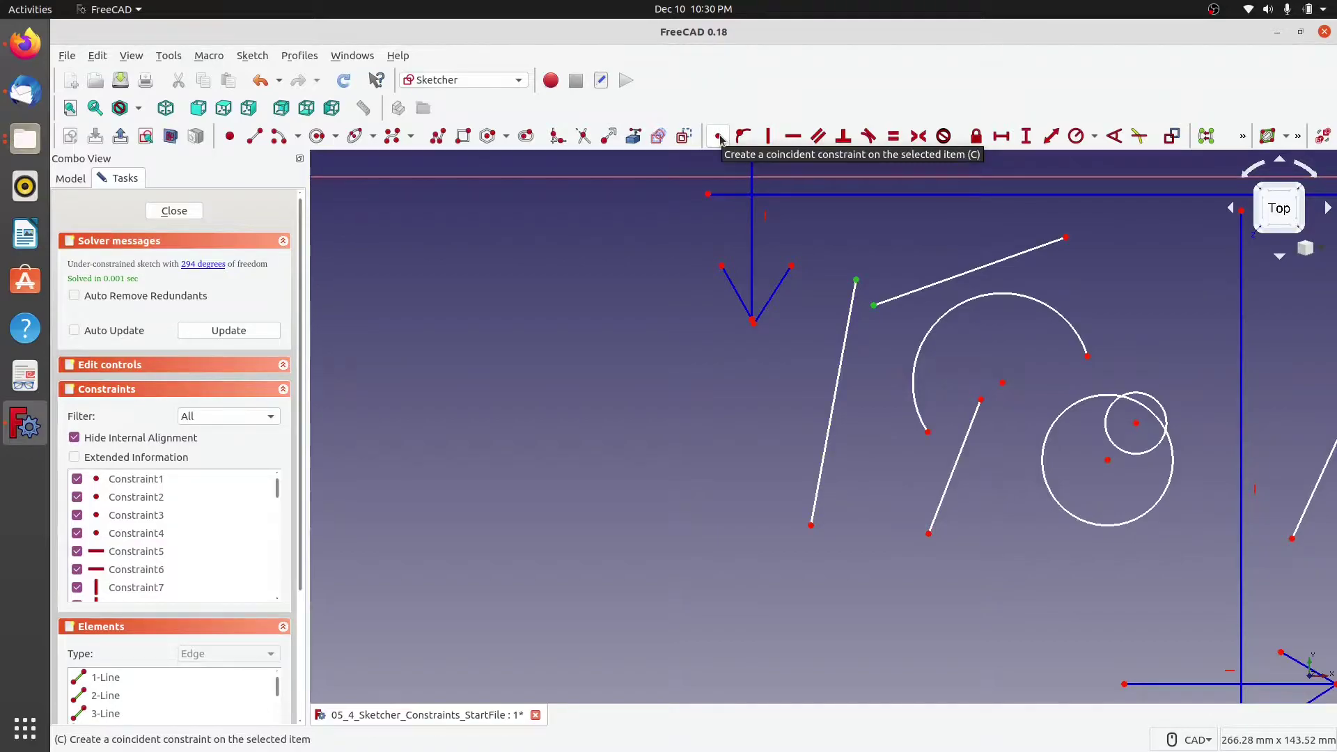
{"action": "left_click", "coordinate": [902, 235]}
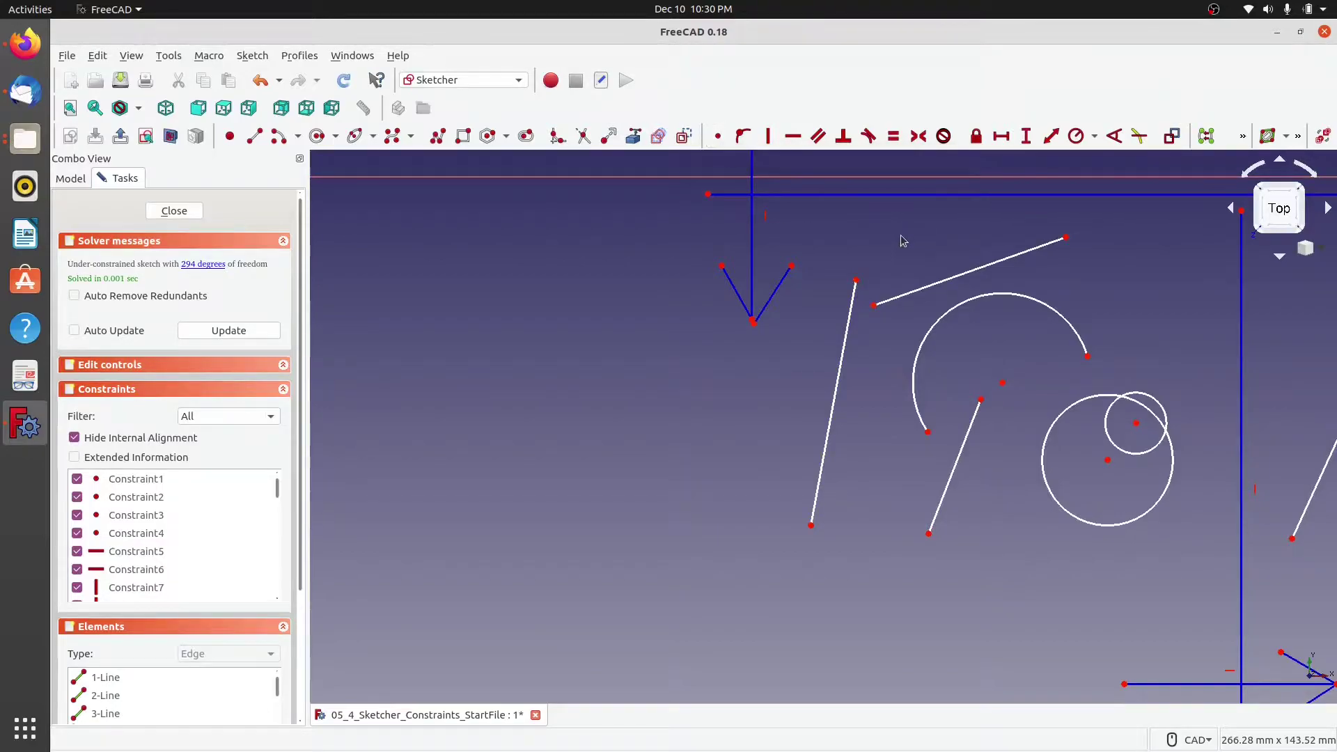
Fix the lower-left endpoint of the upper slanted line onto the steep line beside it, and shift the shared point to the left.
{"action": "left_click", "coordinate": [874, 306]}
{"action": "left_click", "coordinate": [839, 381]}
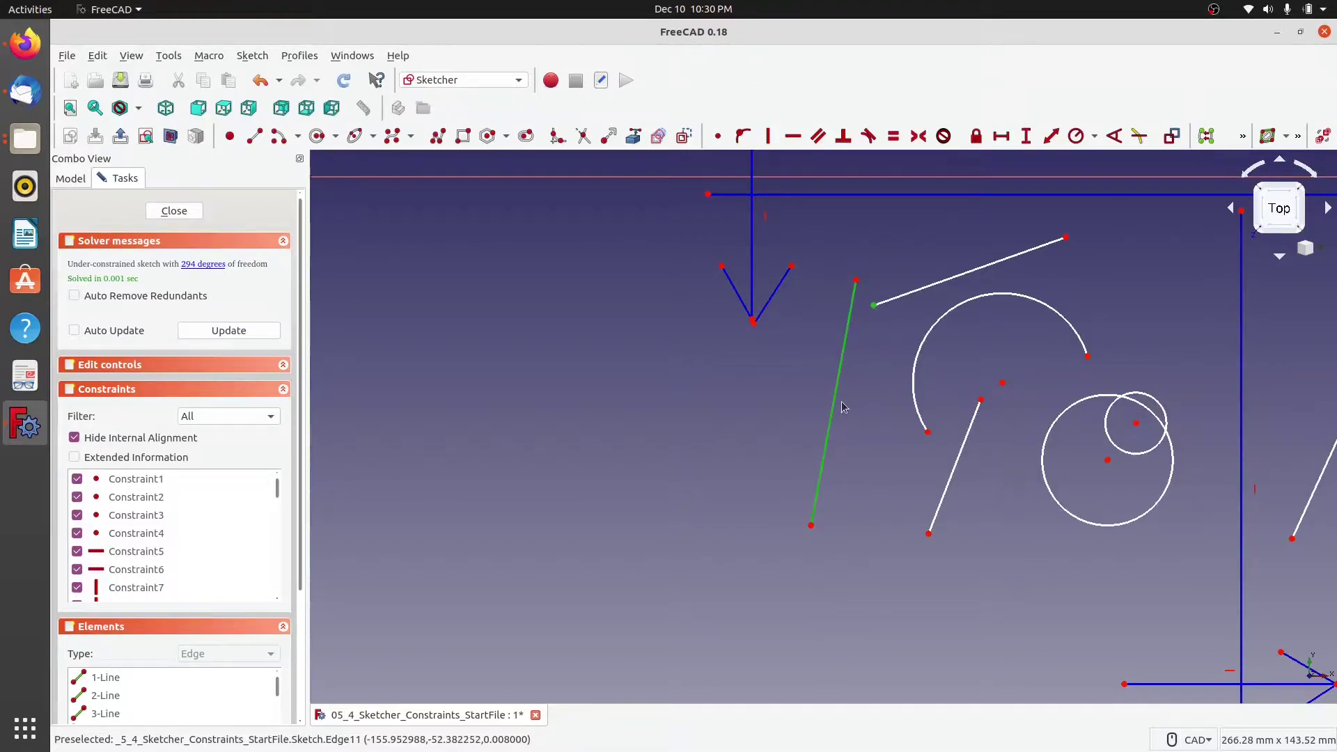
{"action": "left_click", "coordinate": [743, 136]}
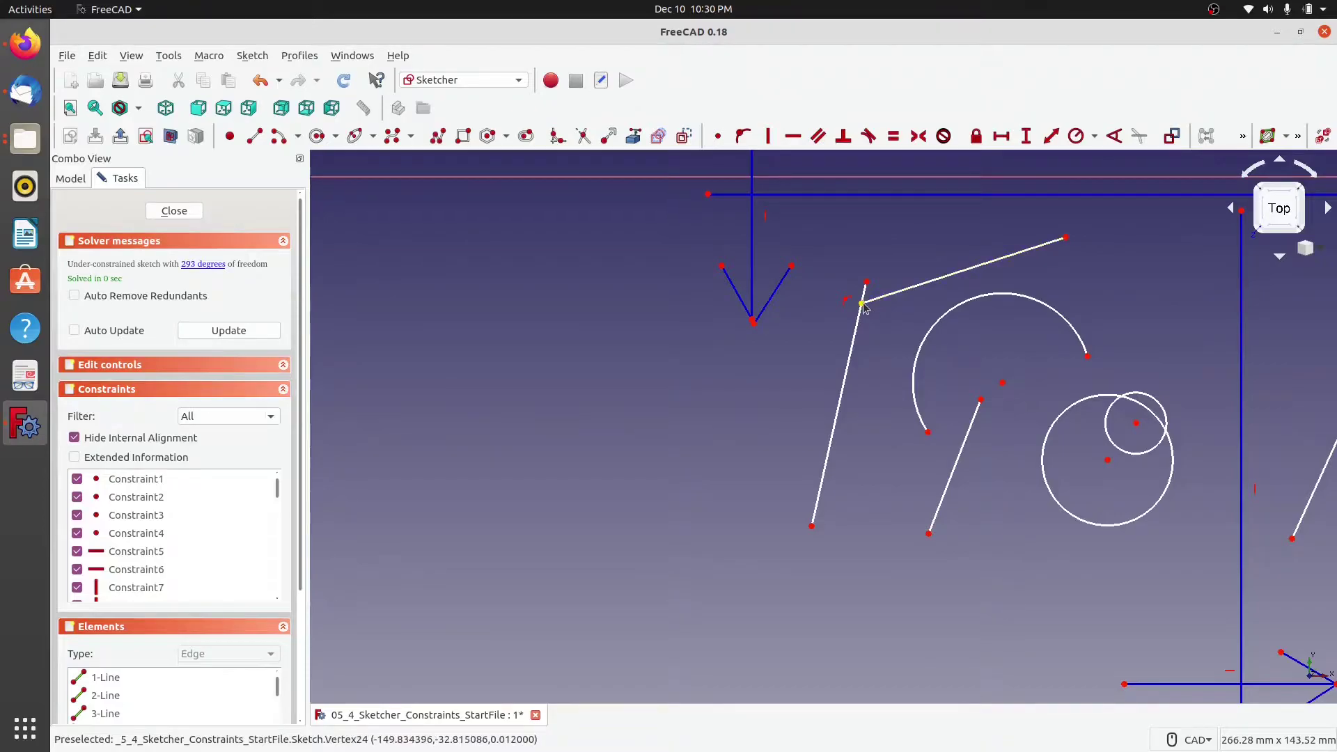
{"action": "mouse_move", "coordinate": [871, 307]}
{"action": "left_mouse_down"}
{"action": "mouse_move", "coordinate": [871, 379]}
{"action": "mouse_move", "coordinate": [902, 310]}
{"action": "mouse_move", "coordinate": [876, 286]}
{"action": "mouse_move", "coordinate": [852, 308]}
{"action": "left_mouse_up"}
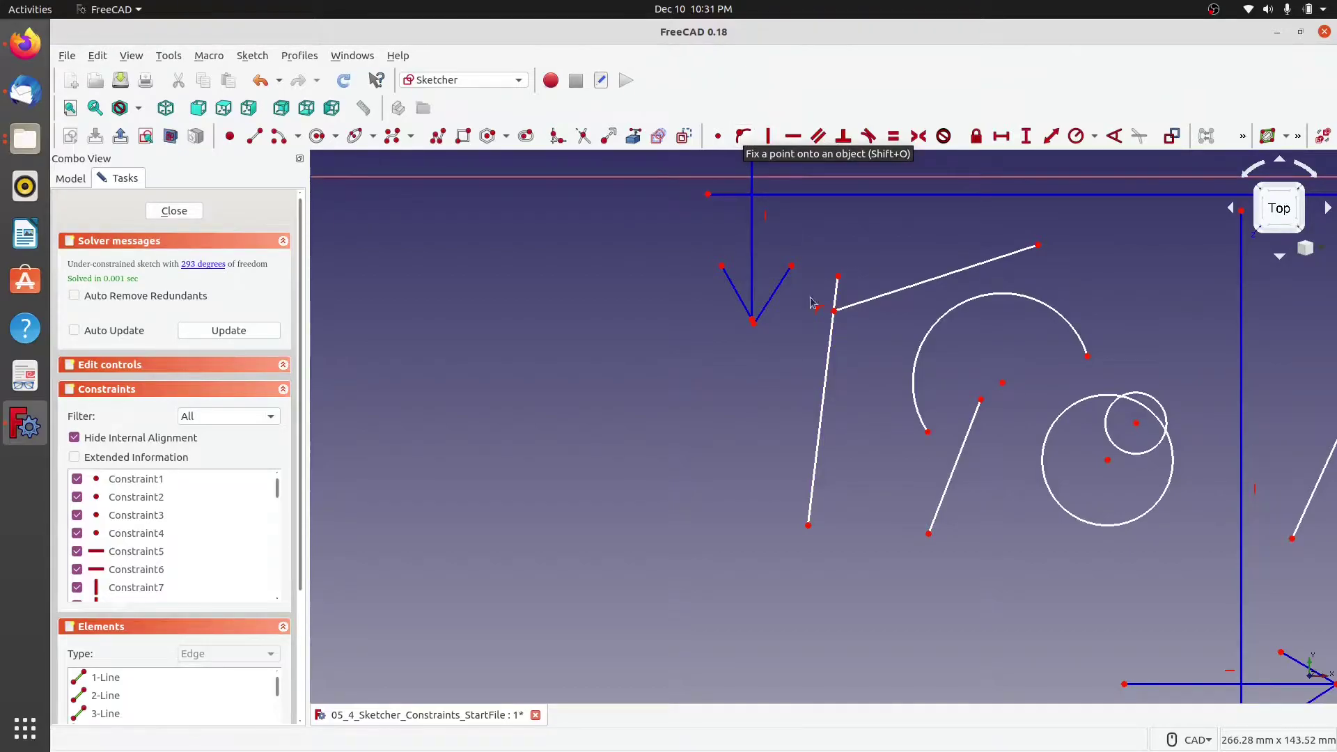
Fix the arc's lower-left endpoint onto the short slanted line beneath it with a point-on-object constraint.
{"action": "left_click", "coordinate": [927, 433]}
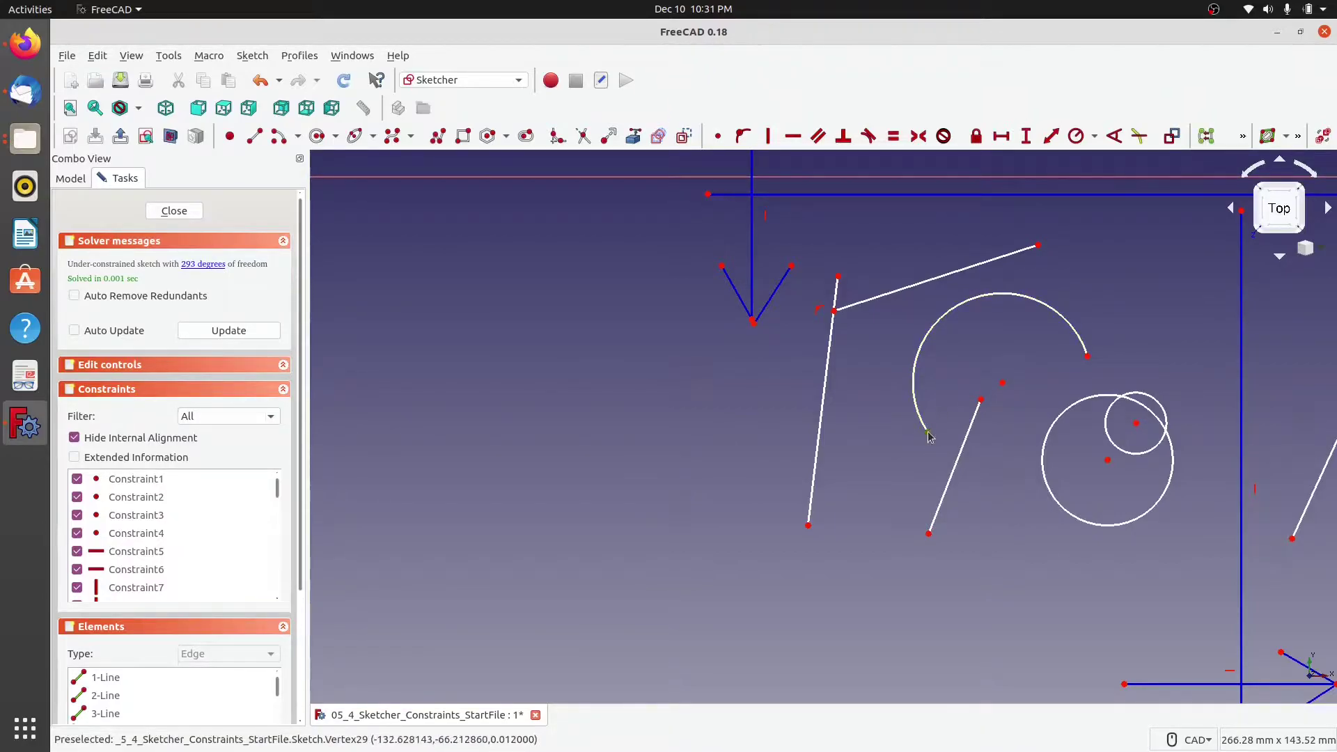
{"action": "left_click", "coordinate": [951, 475]}
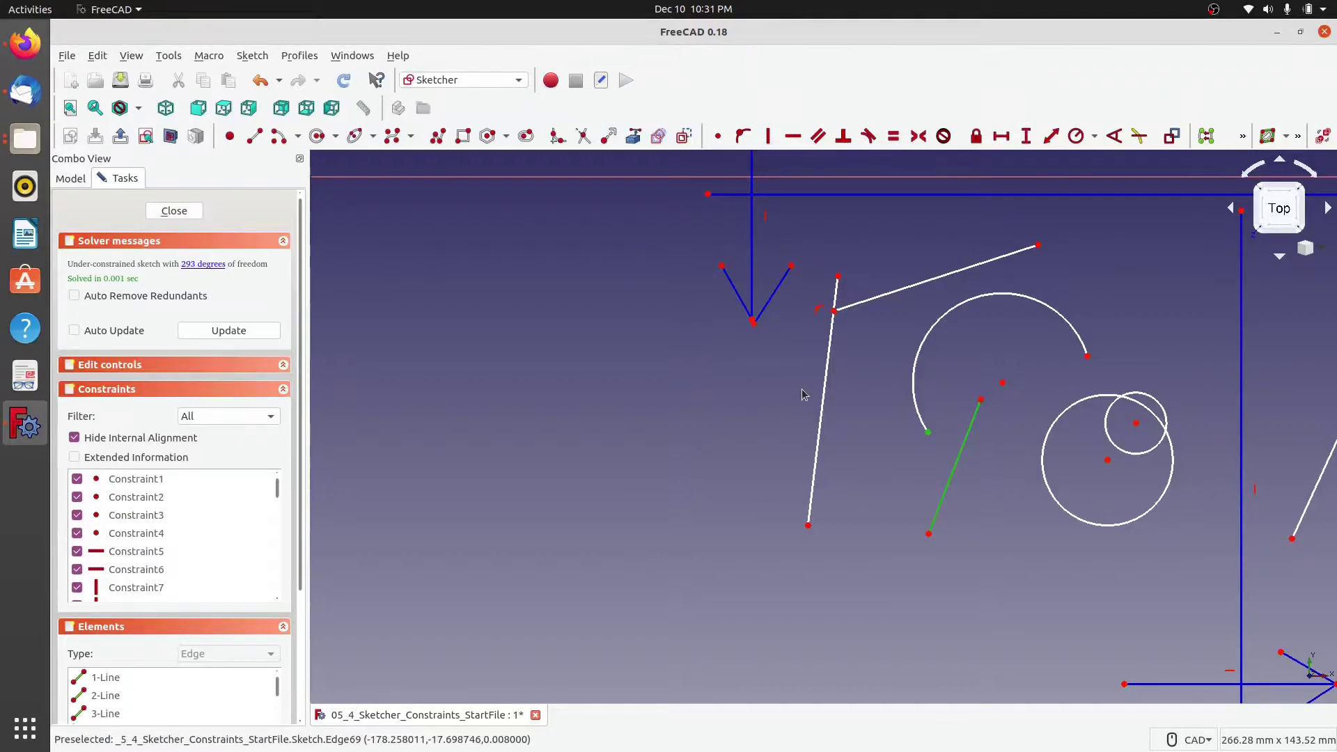
{"action": "key", "text": "shift+o"}
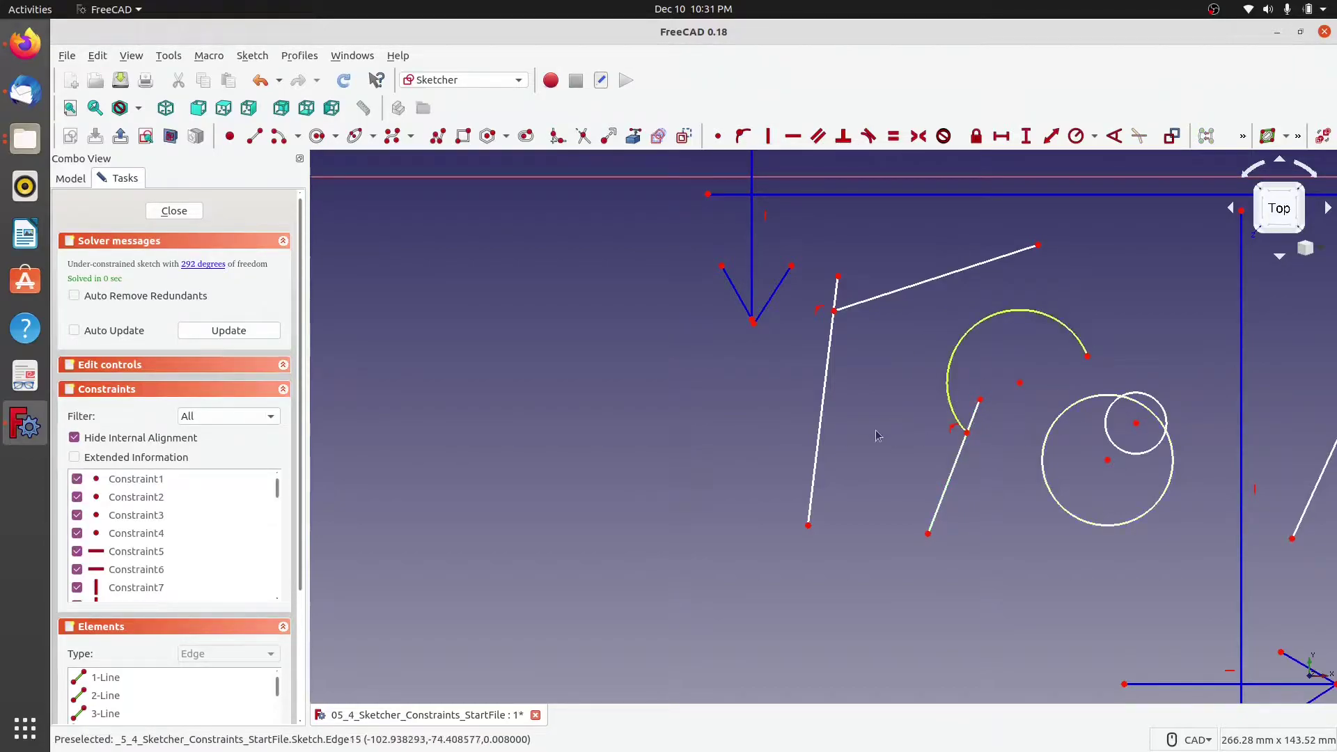
{"action": "left_click", "coordinate": [962, 444]}
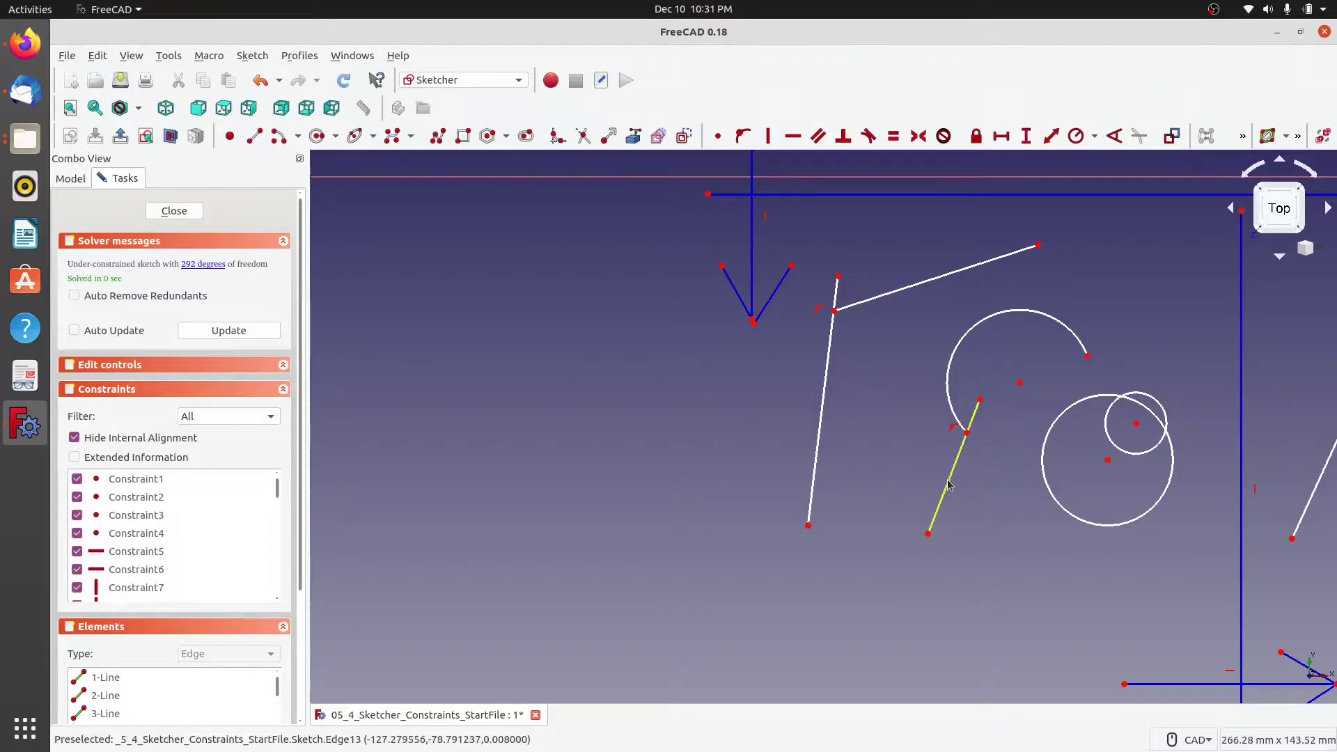
Fix the arc's right endpoint and the small circle's centre onto the edge of the large circle with point-on-object constraints.
{"action": "left_click", "coordinate": [1088, 356]}
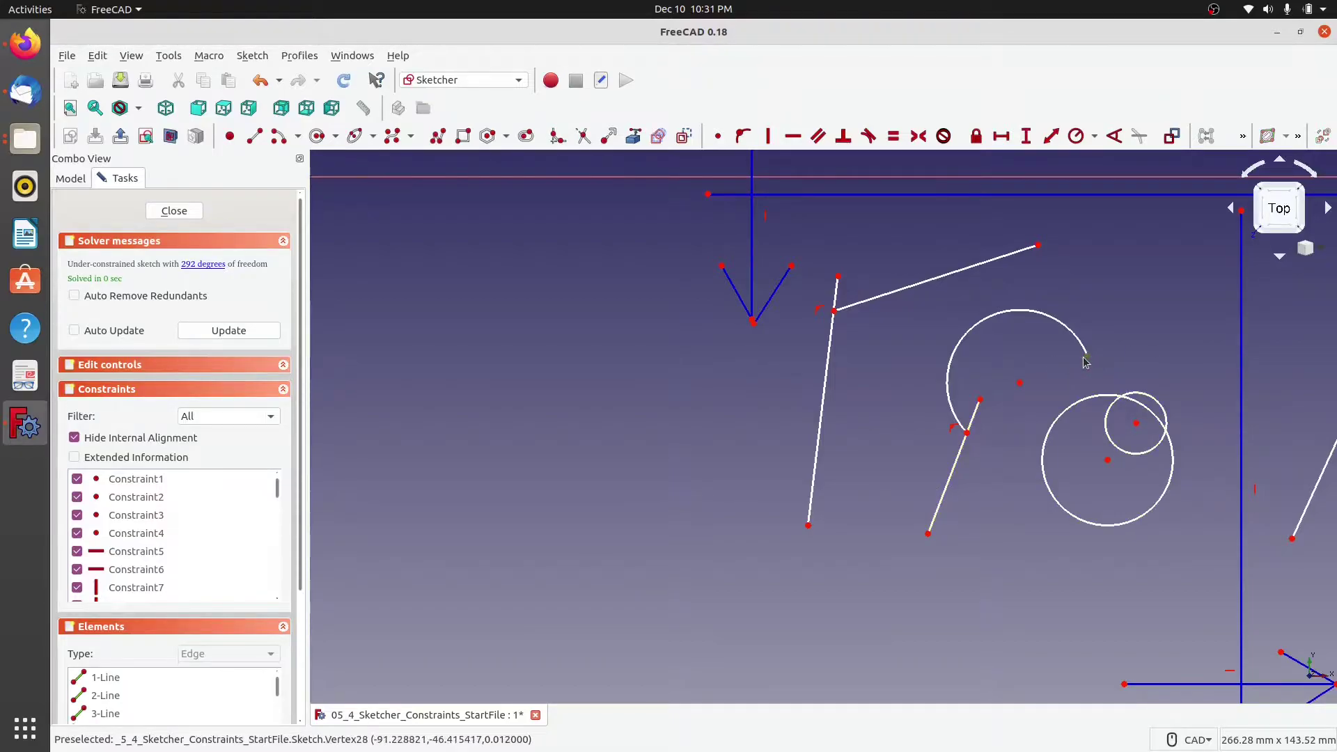
{"action": "left_click", "coordinate": [1062, 418]}
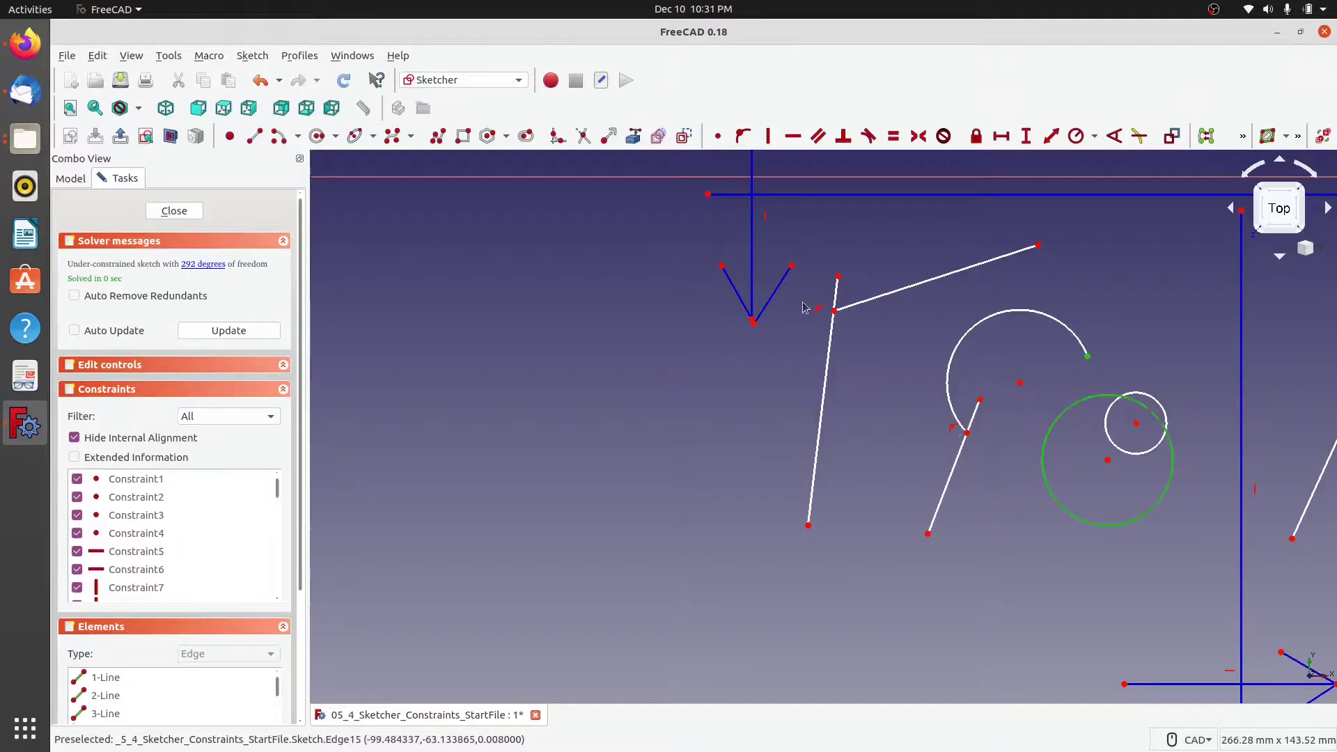
{"action": "left_click", "coordinate": [743, 136]}
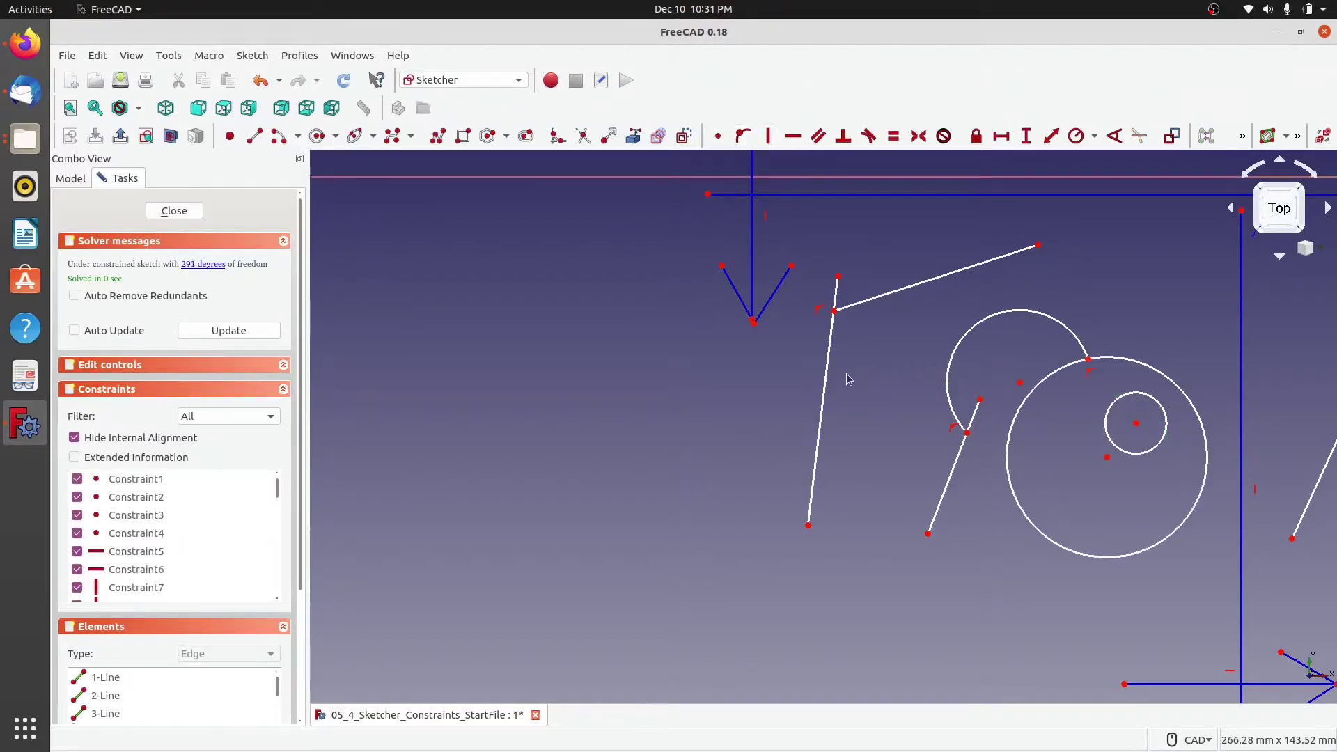
{"action": "left_click", "coordinate": [1137, 424]}
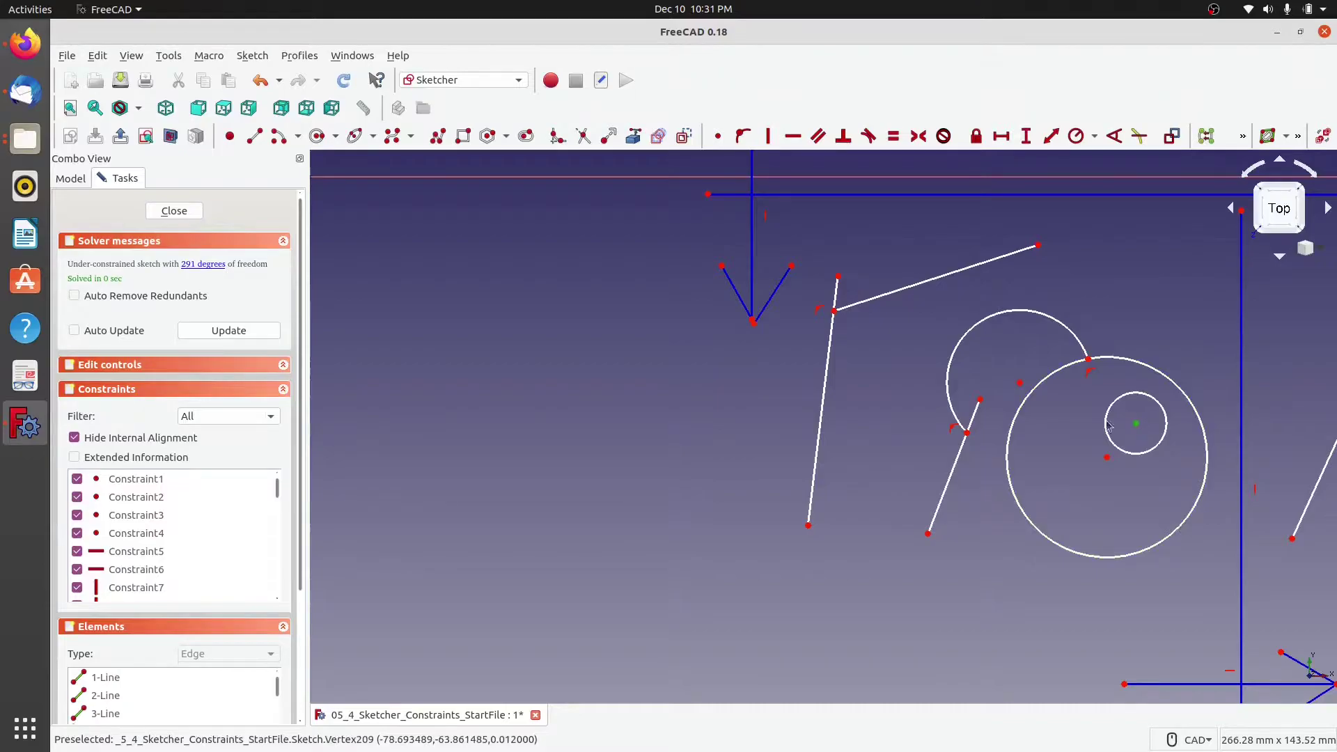
{"action": "left_click", "coordinate": [1163, 375]}
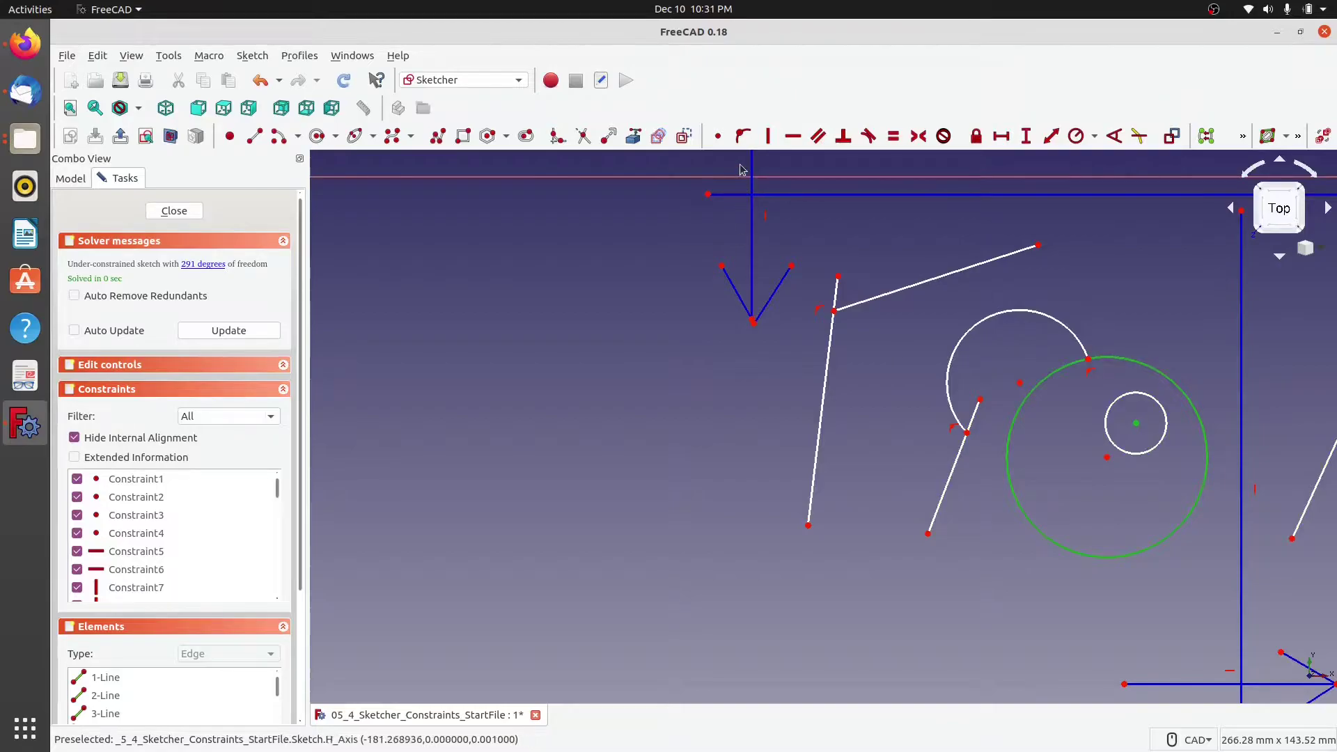
{"action": "left_click", "coordinate": [742, 137]}
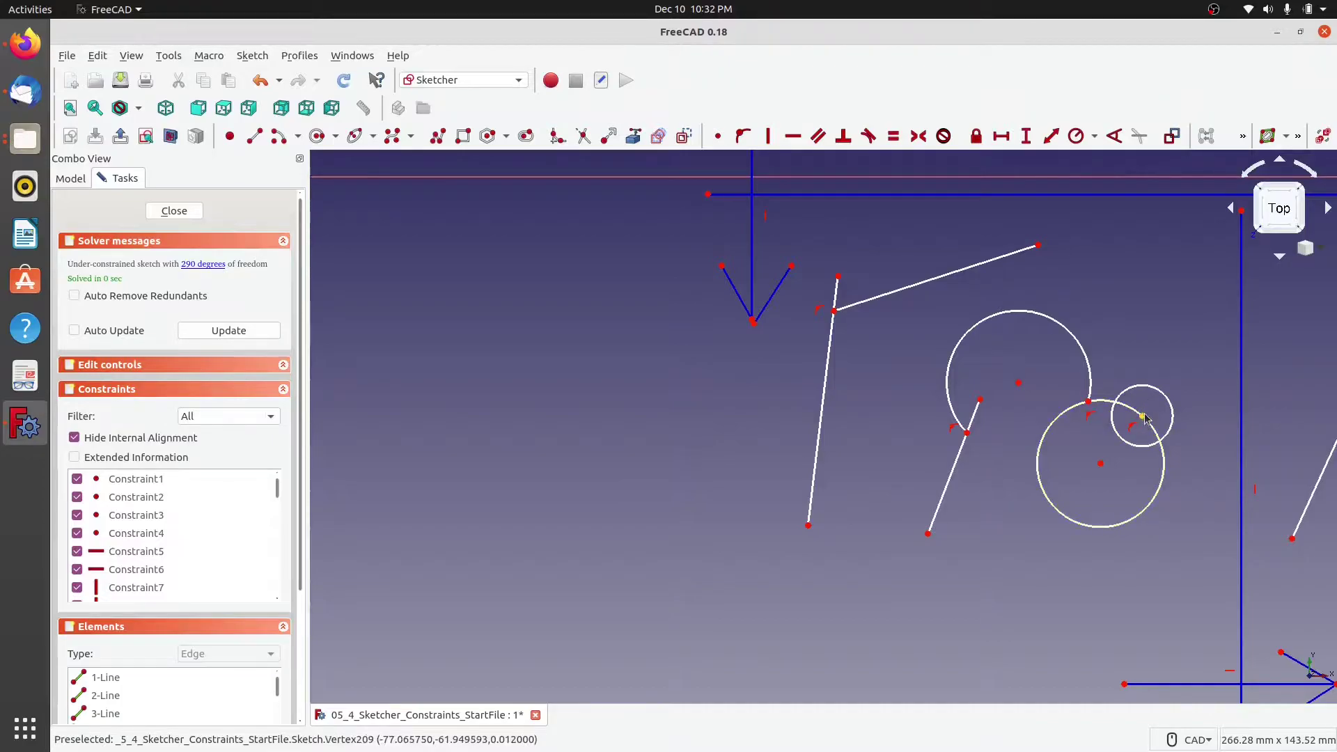
Enlarge the small circle and the large circle slightly by pulling their edges outward.
{"action": "mouse_move", "coordinate": [1152, 386]}
{"action": "left_mouse_down"}
{"action": "mouse_move", "coordinate": [1169, 339]}
{"action": "mouse_move", "coordinate": [1151, 377]}
{"action": "left_mouse_up"}
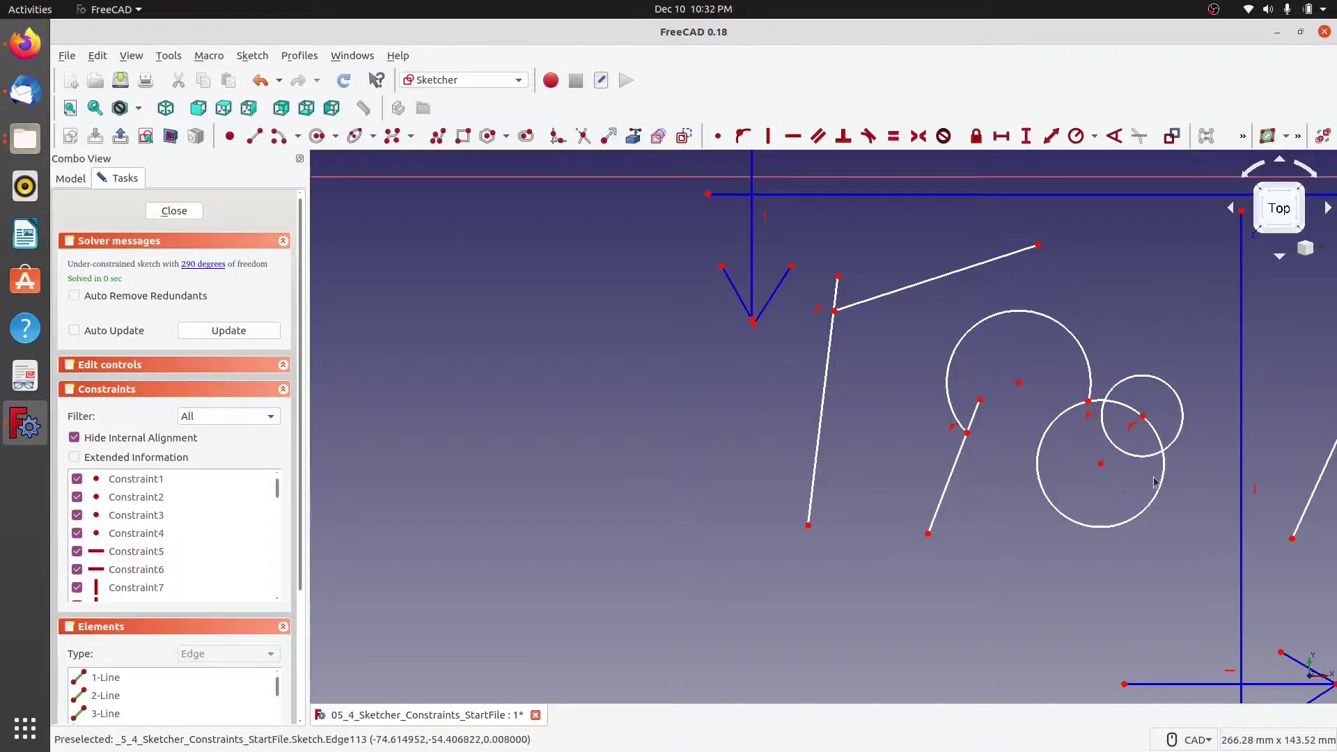
{"action": "left_click_drag", "start_coordinate": [1164, 477], "coordinate": [1150, 532]}
{"action": "left_click", "coordinate": [1172, 370]}
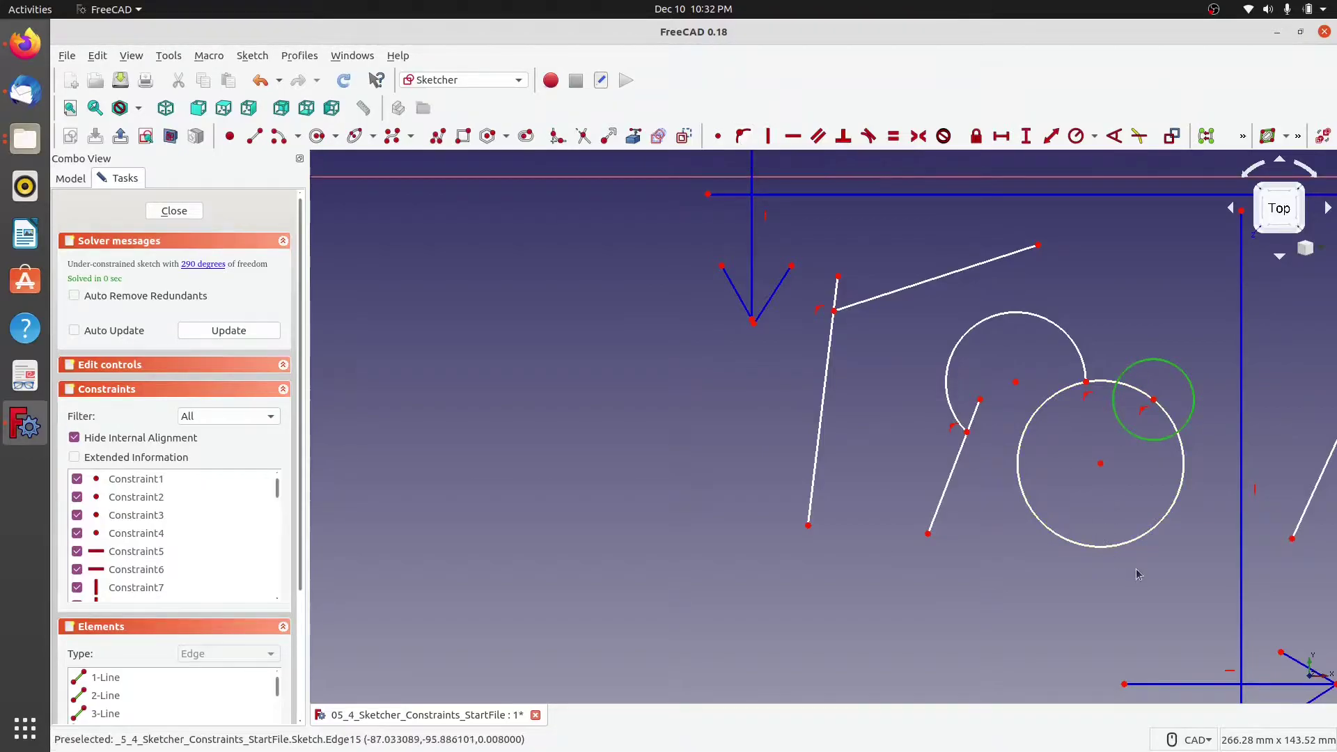
Check the auto constraints setting and draw an auto-constrained vertical line above the two slanted lines of the next section.
{"action": "mouse_move", "coordinate": [1134, 573]}
{"action": "middle_mouse_down"}
{"action": "mouse_move", "coordinate": [950, 532]}
{"action": "mouse_move", "coordinate": [714, 528]}
{"action": "middle_mouse_up"}
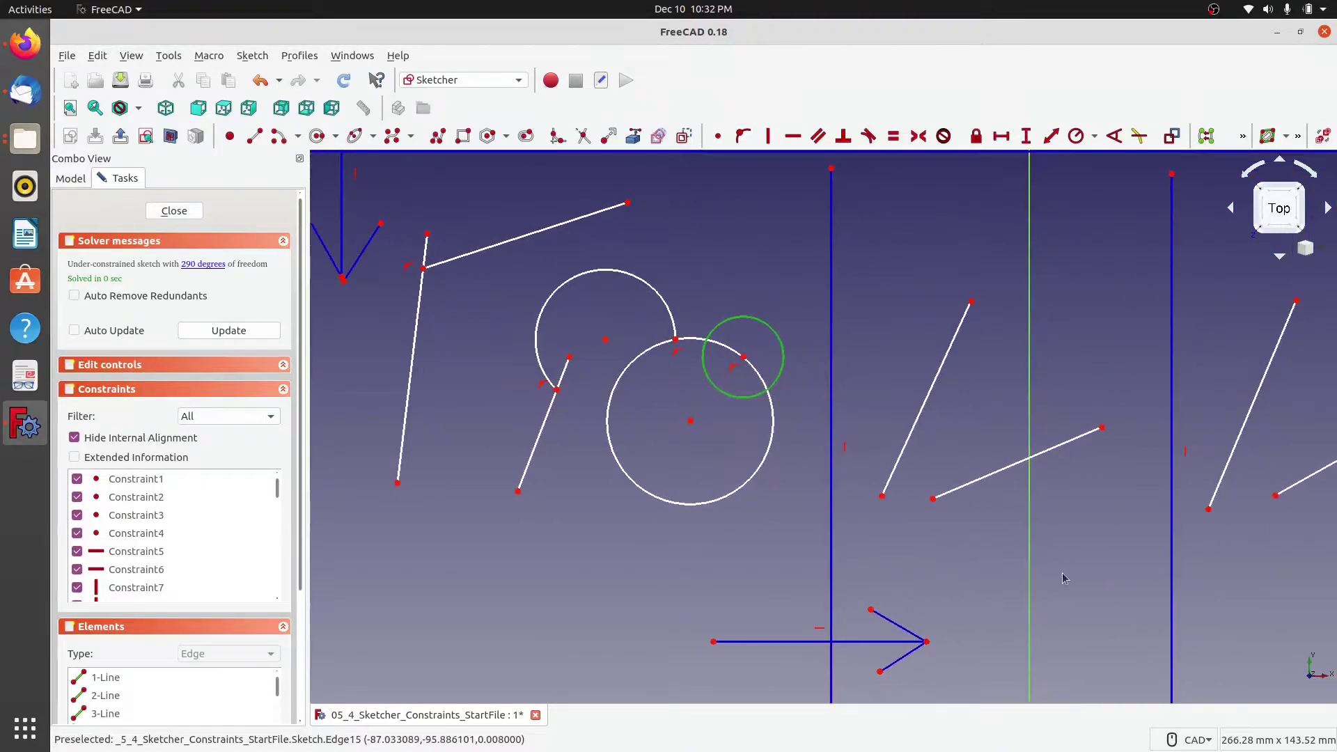
{"action": "middle_click_drag", "start_coordinate": [1063, 577], "coordinate": [1030, 587]}
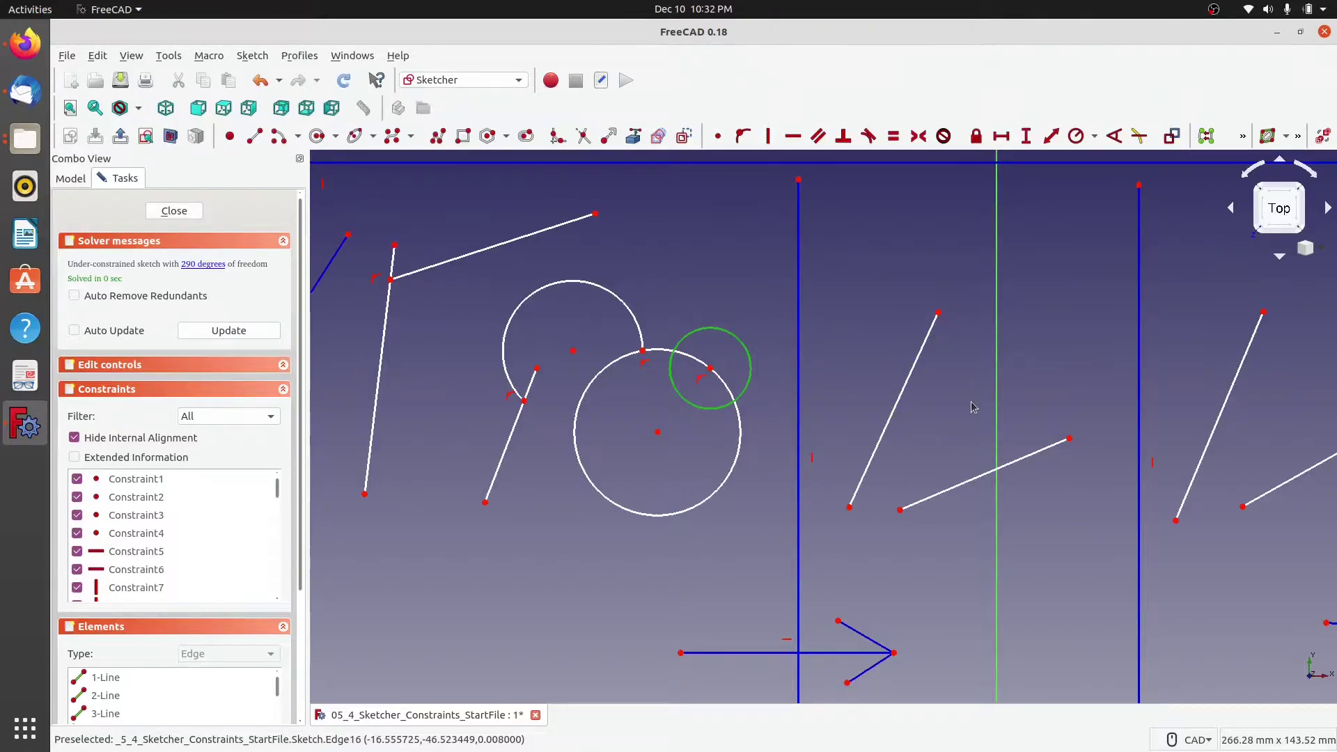
{"action": "left_click", "coordinate": [176, 364]}
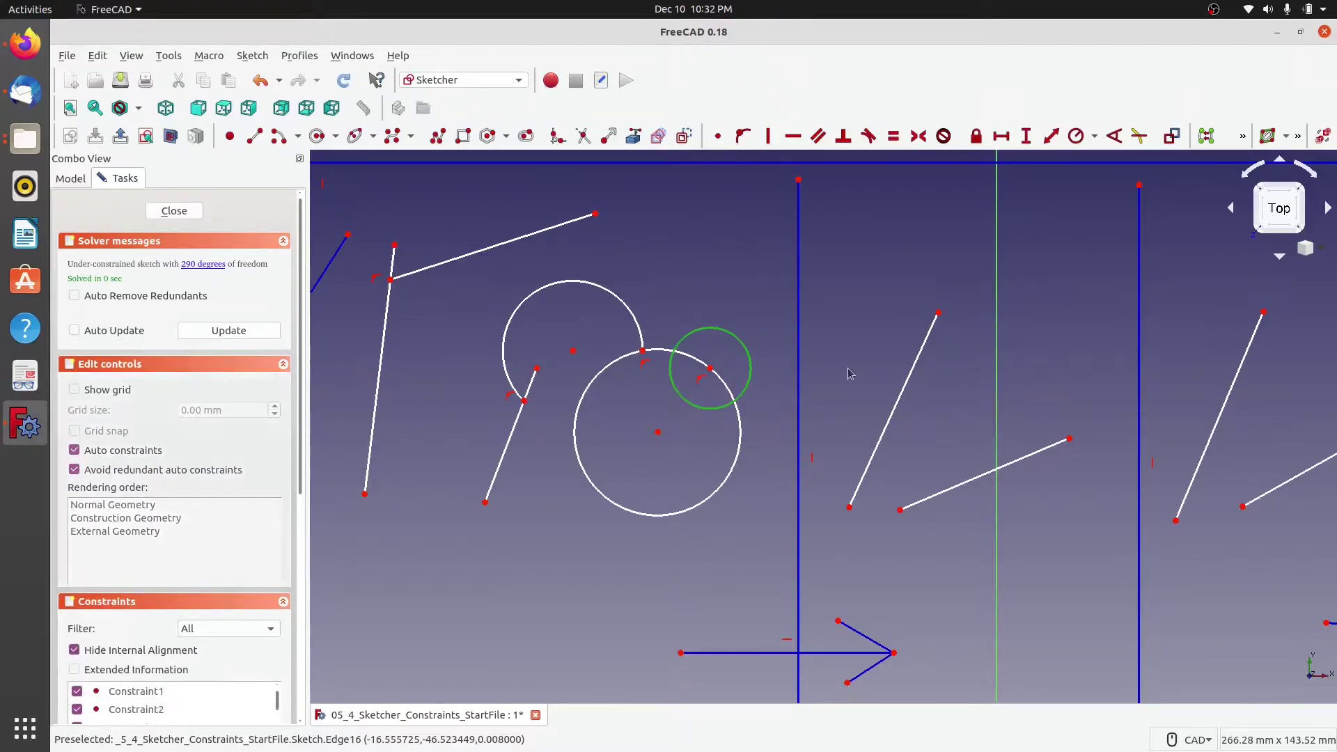
{"action": "key", "text": "l"}
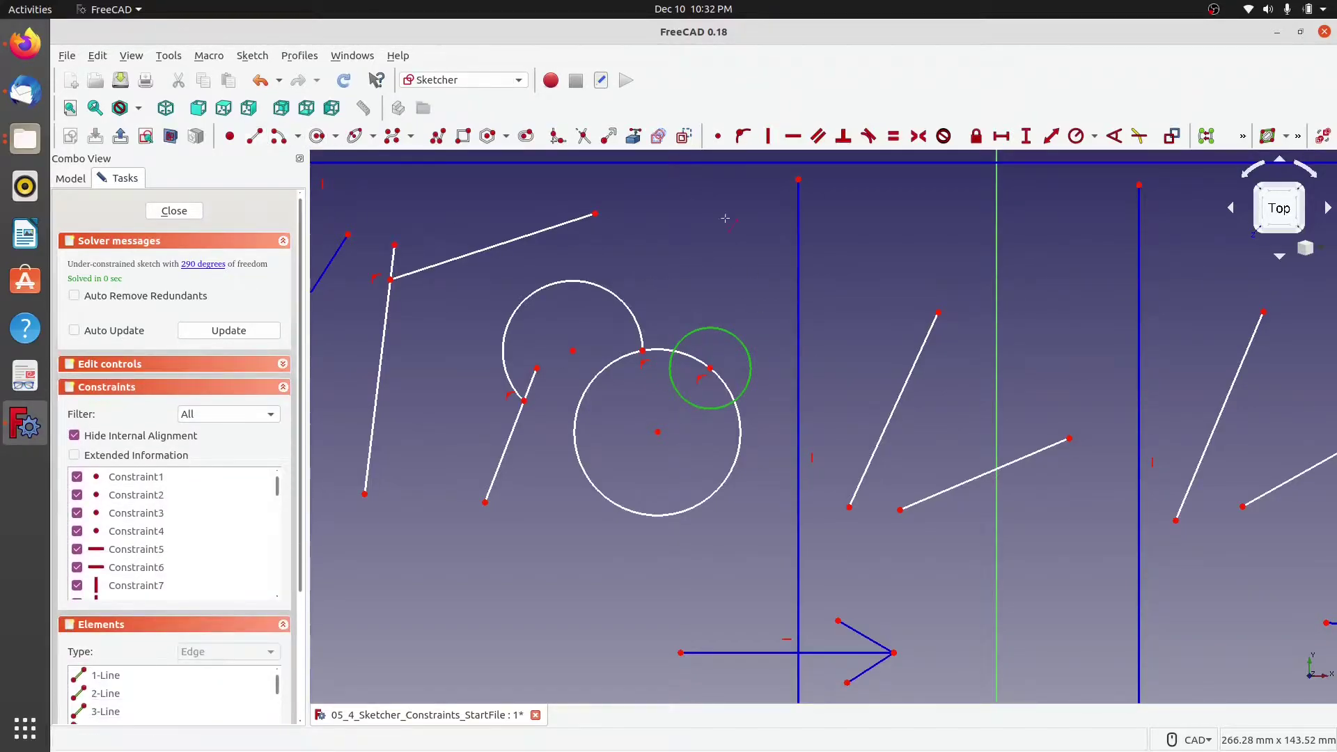
{"action": "left_click", "coordinate": [865, 339]}
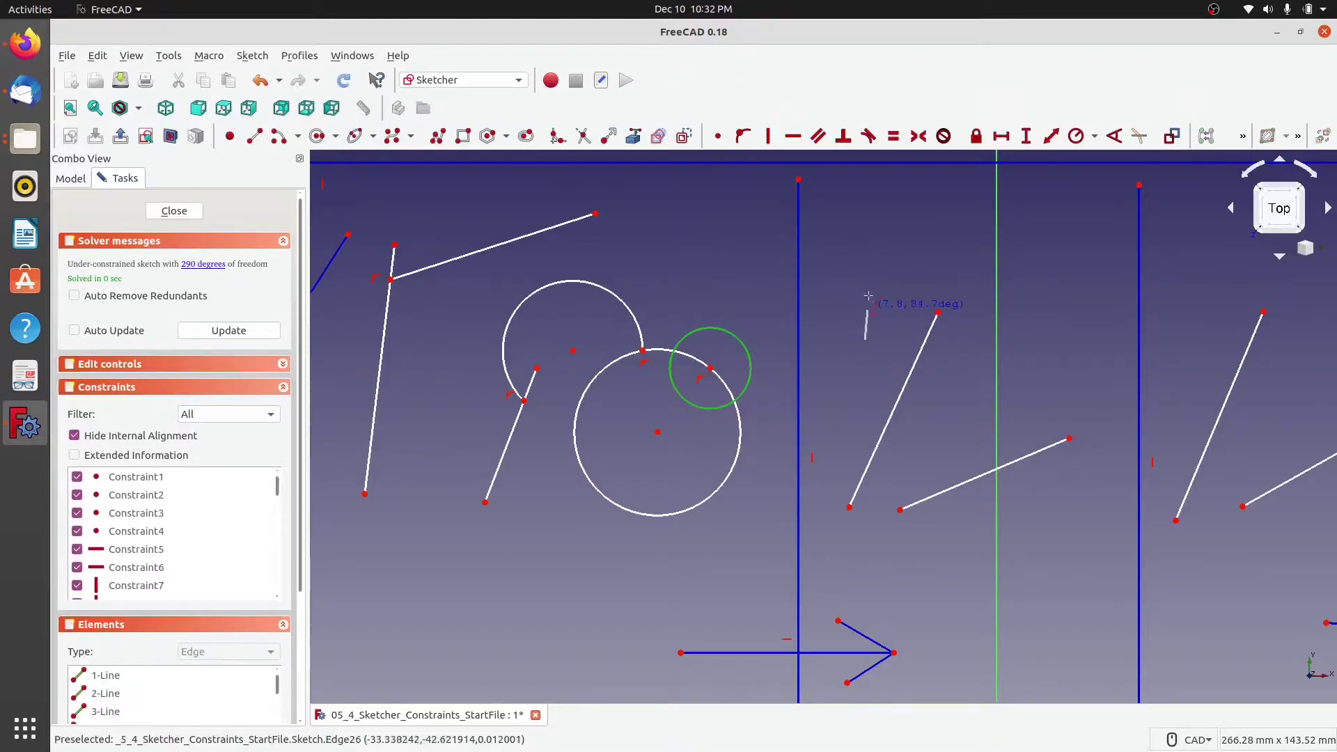
{"action": "left_click", "coordinate": [870, 203]}
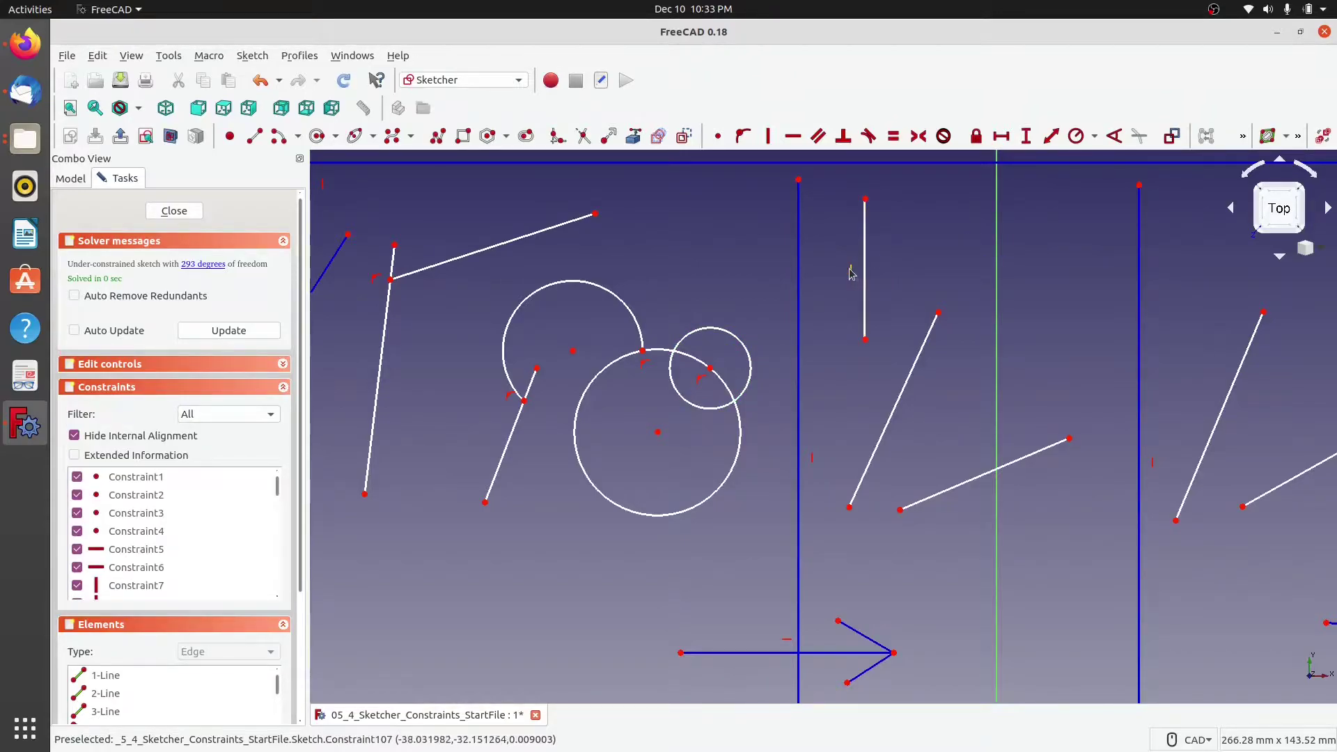
Apply vertical constraints to the steep line and the shallow slanted line below the new vertical line.
{"action": "left_click", "coordinate": [904, 391]}
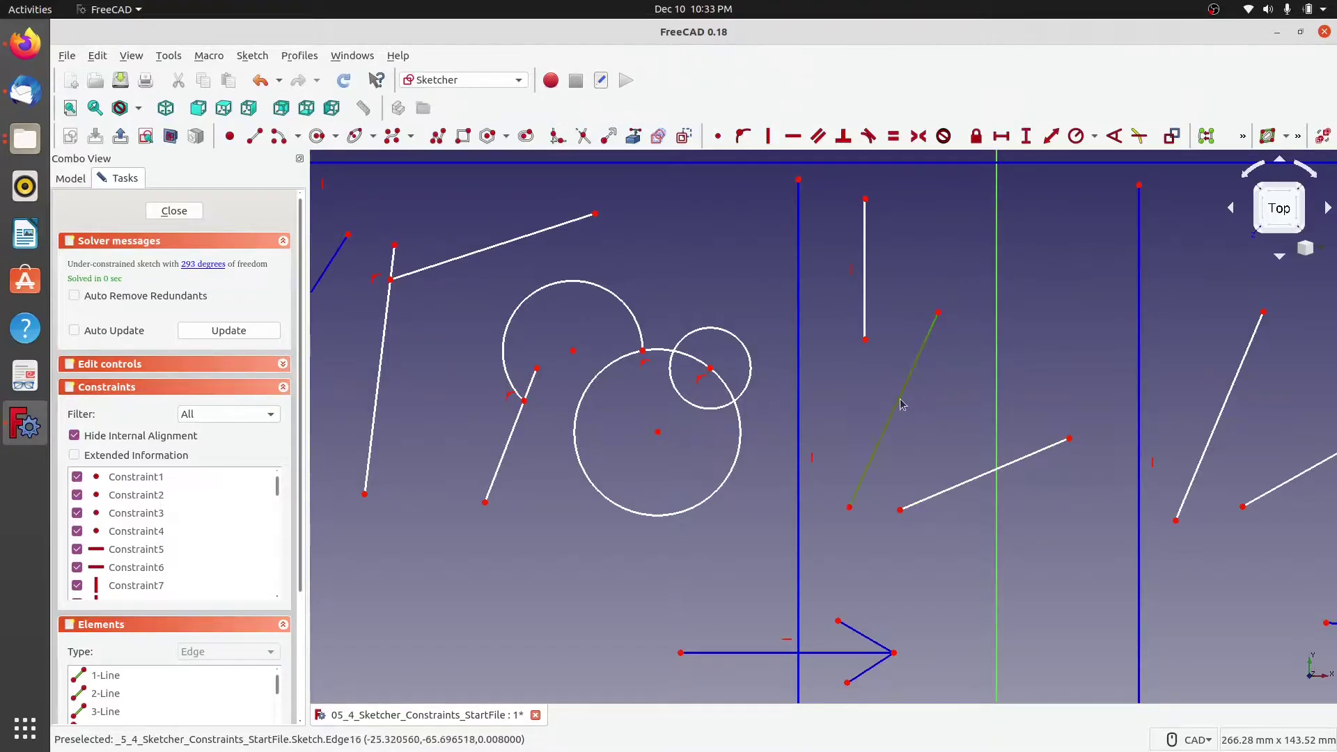
{"action": "left_click", "coordinate": [766, 137]}
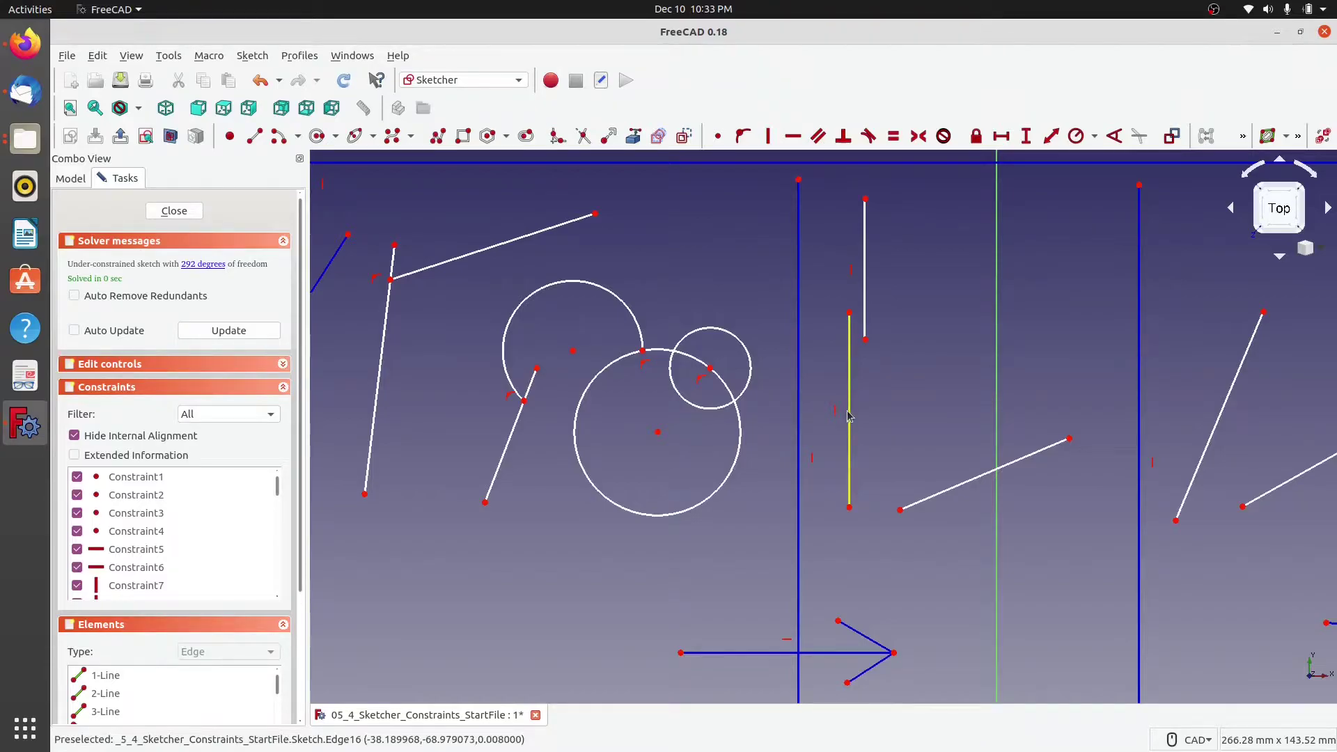
{"action": "left_click", "coordinate": [963, 489]}
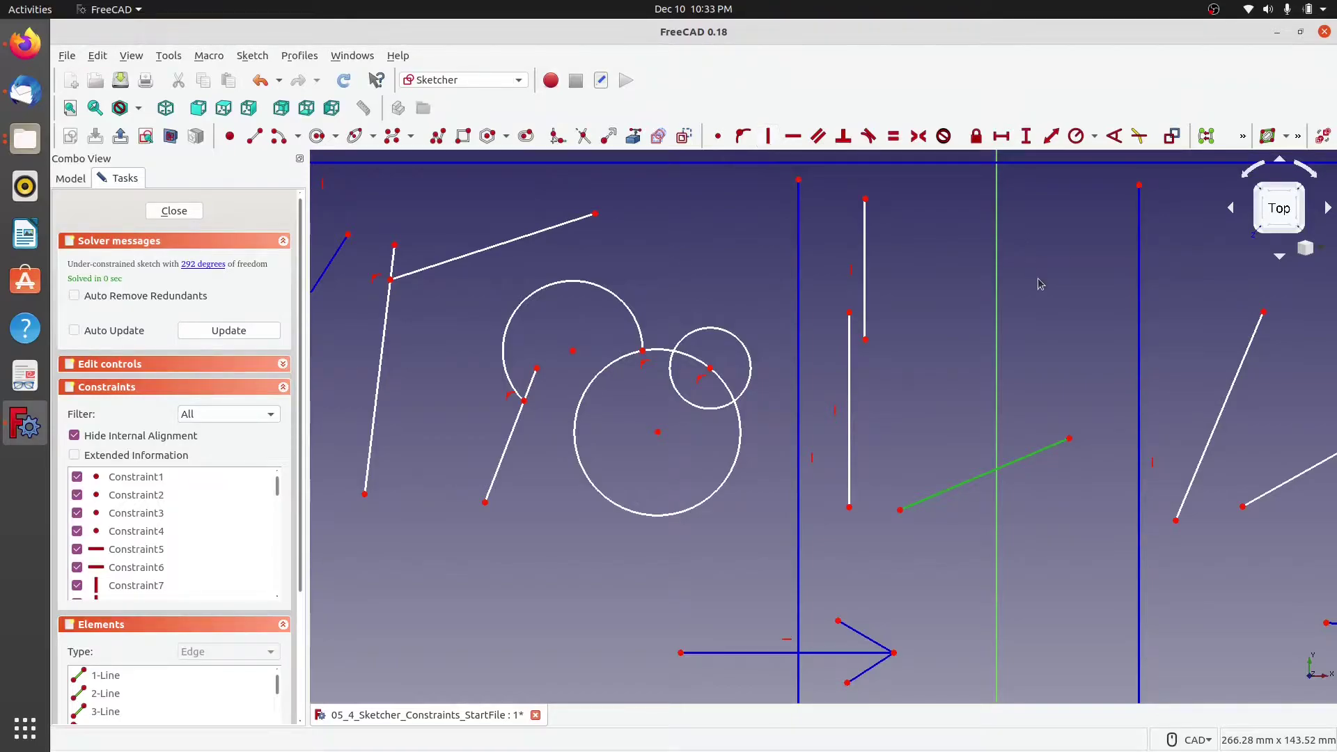
{"action": "key", "text": "v"}
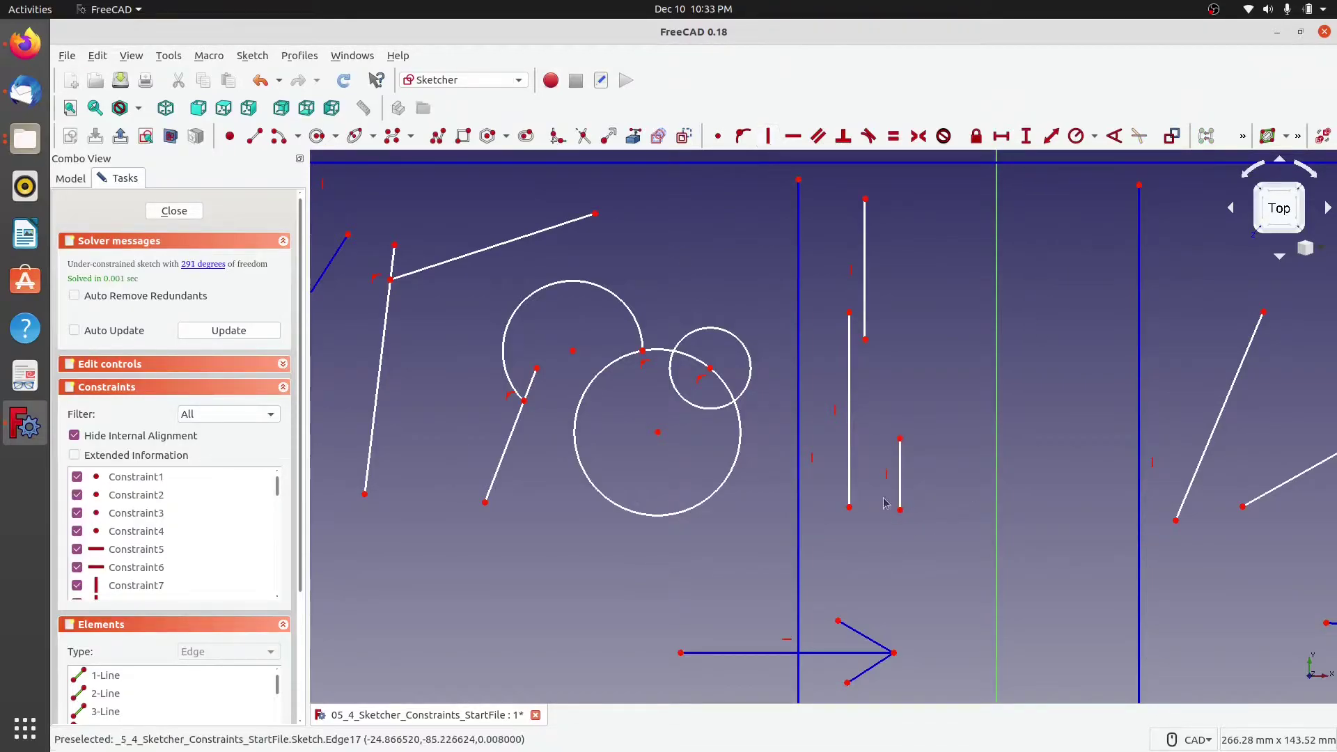
Make the steep line in the next section horizontal and move it up near the section's upper edge.
{"action": "mouse_move", "coordinate": [1122, 495]}
{"action": "middle_mouse_down"}
{"action": "mouse_move", "coordinate": [952, 485]}
{"action": "mouse_move", "coordinate": [729, 498]}
{"action": "mouse_move", "coordinate": [740, 522]}
{"action": "middle_mouse_up"}
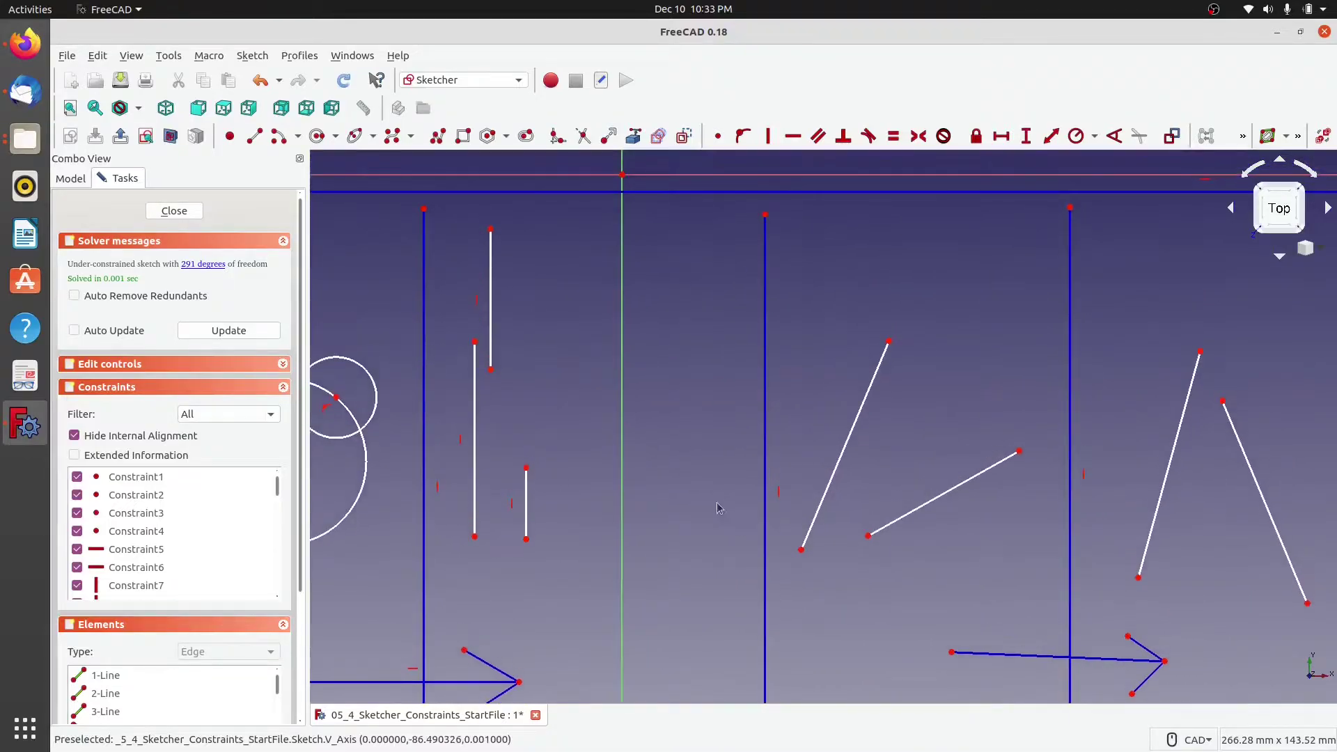
{"action": "left_click", "coordinate": [851, 431]}
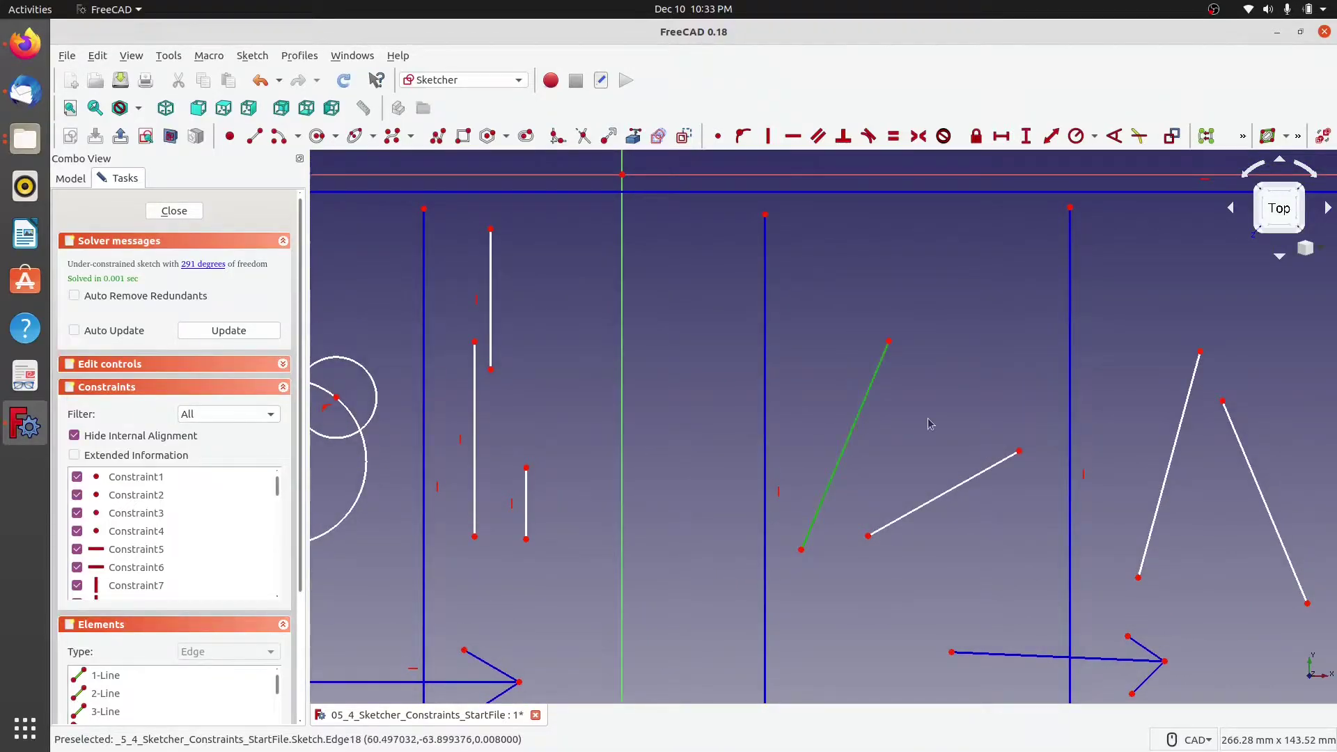
{"action": "left_click", "coordinate": [794, 137]}
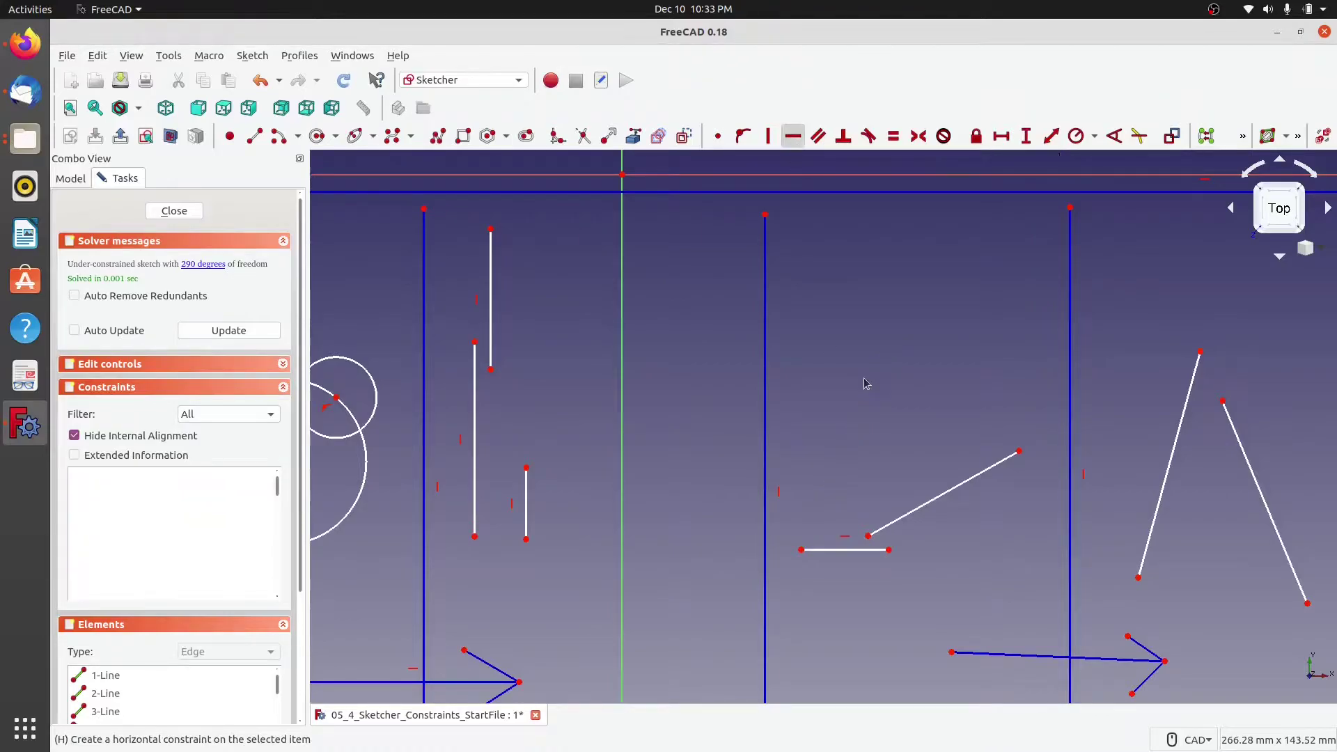
{"action": "left_click_drag", "start_coordinate": [822, 553], "coordinate": [946, 273]}
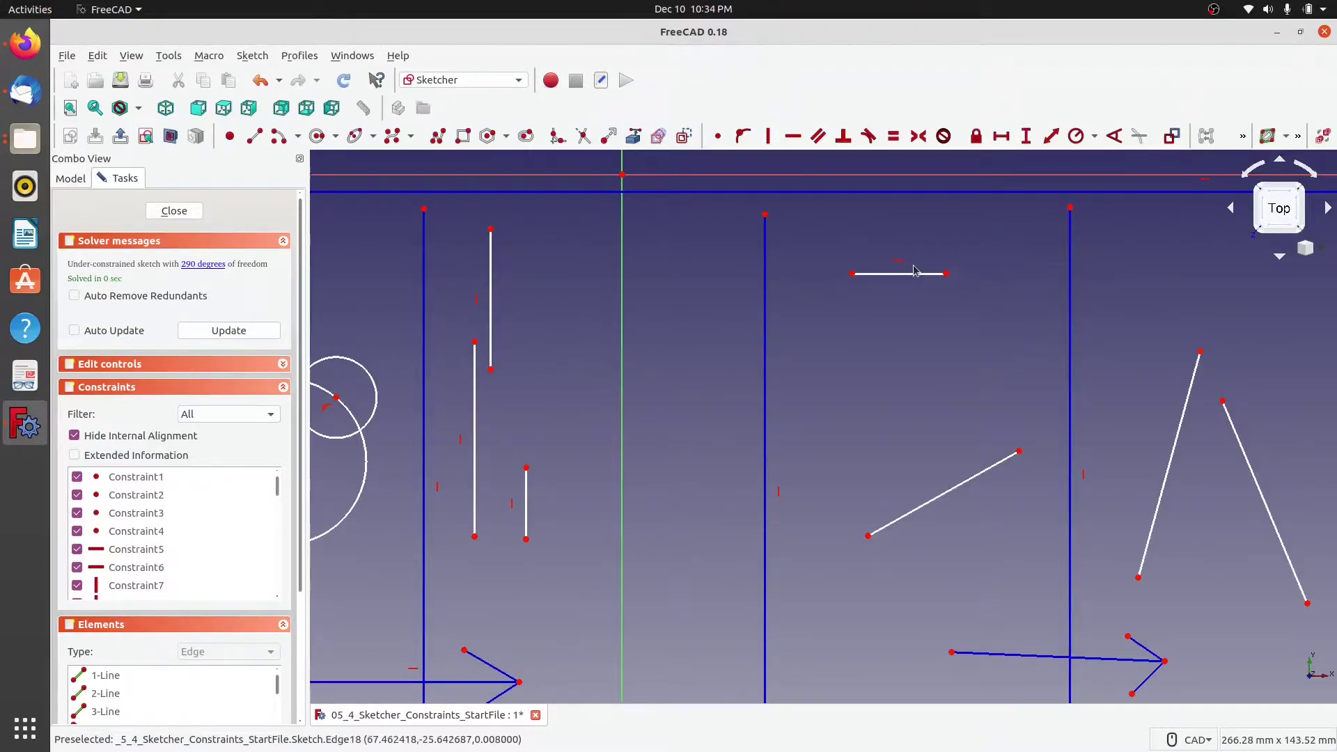
Make the remaining slanted line in this section horizontal and move it up just beneath the other horizontal line.
{"action": "left_click", "coordinate": [923, 507]}
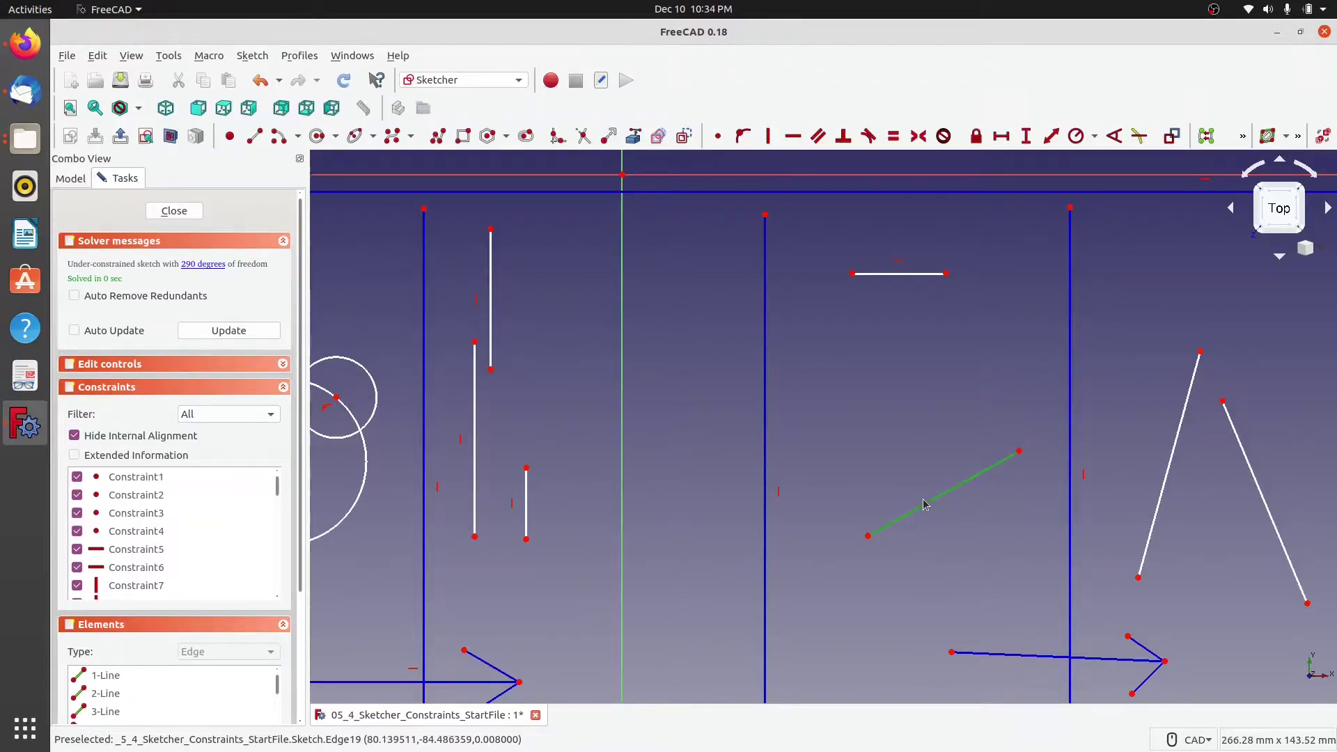
{"action": "key", "text": "h"}
{"action": "left_click_drag", "start_coordinate": [913, 533], "coordinate": [868, 360]}
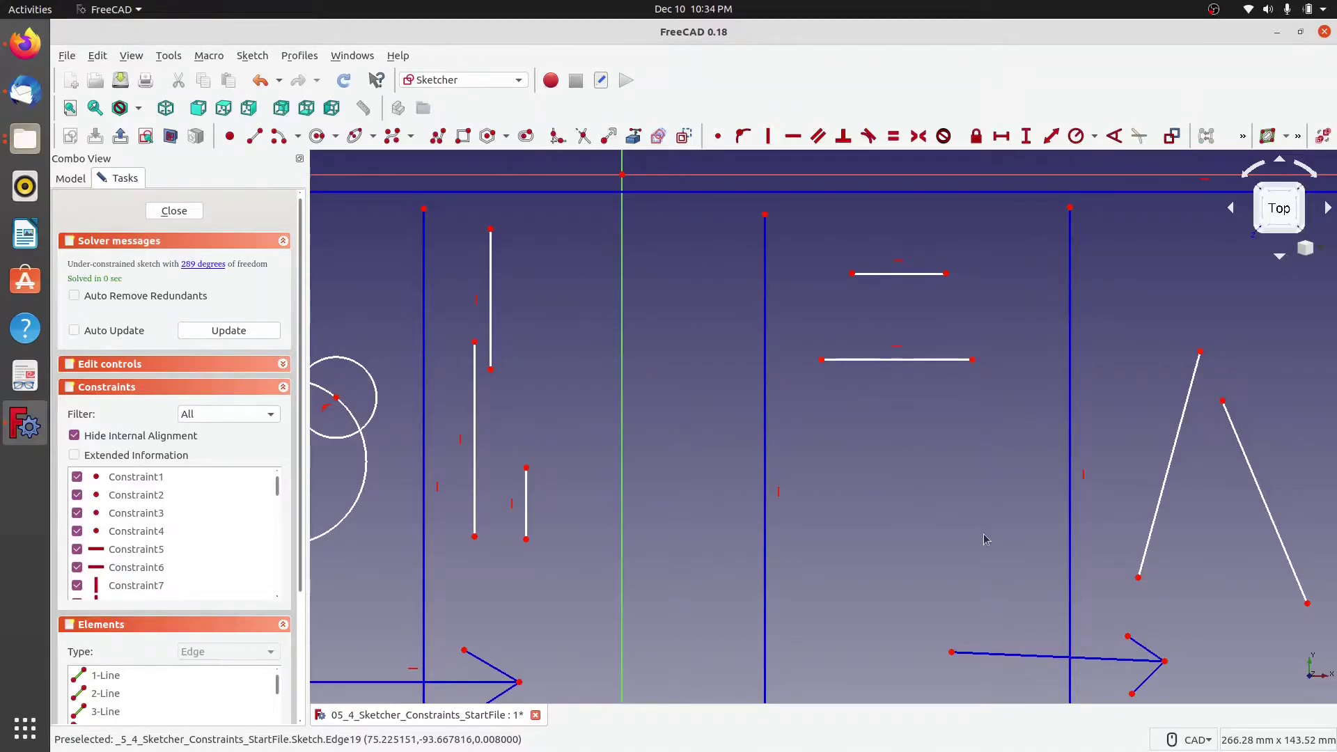
{"action": "mouse_move", "coordinate": [985, 537]}
{"action": "middle_mouse_down"}
{"action": "mouse_move", "coordinate": [788, 500]}
{"action": "mouse_move", "coordinate": [616, 487]}
{"action": "middle_mouse_up"}
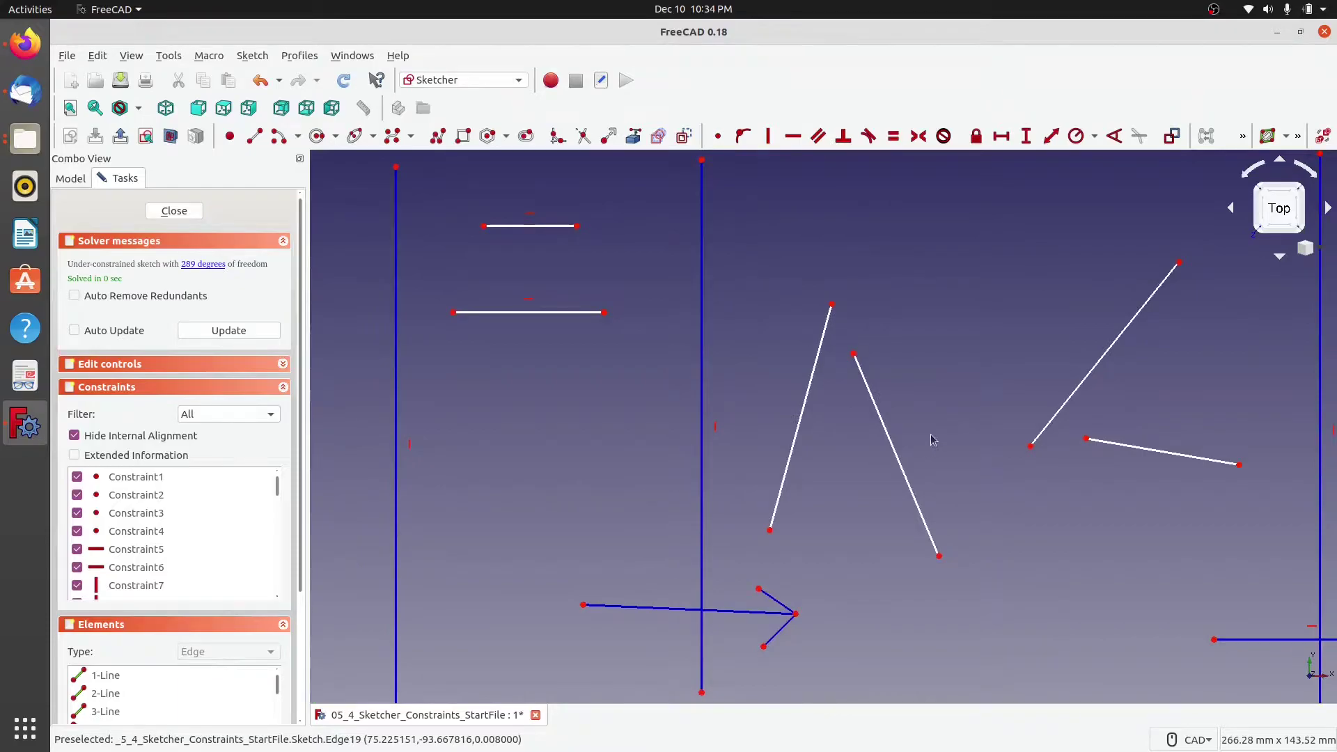
{"action": "middle_click_drag", "start_coordinate": [934, 440], "coordinate": [870, 466]}
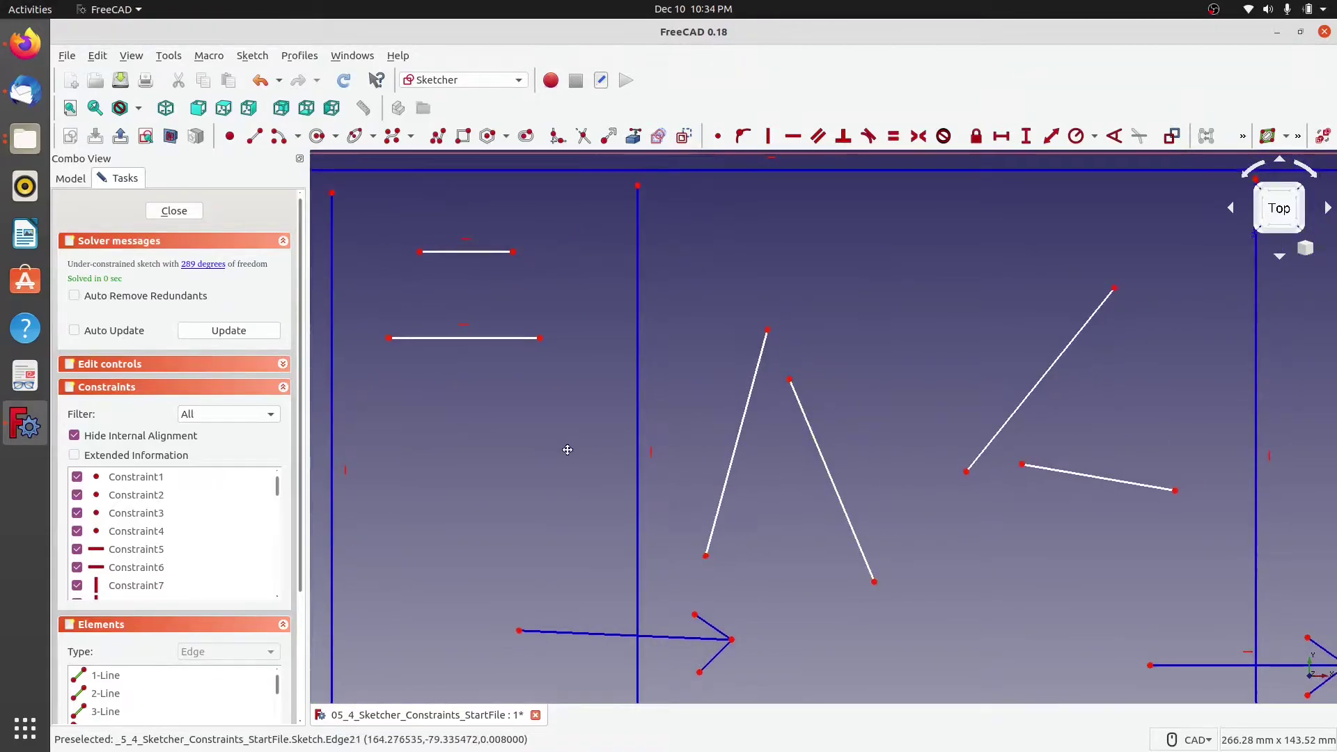
{"action": "middle_click_drag", "start_coordinate": [568, 450], "coordinate": [794, 462]}
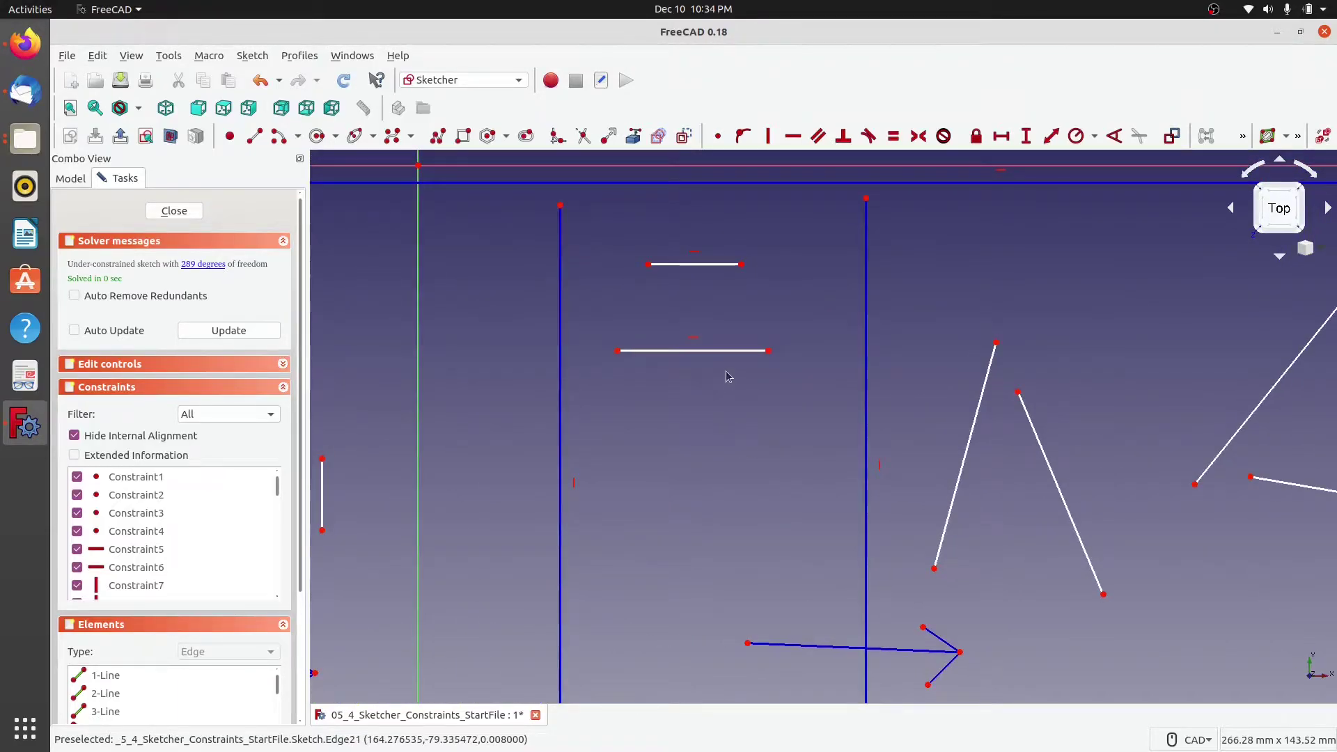
{"action": "left_click", "coordinate": [695, 351]}
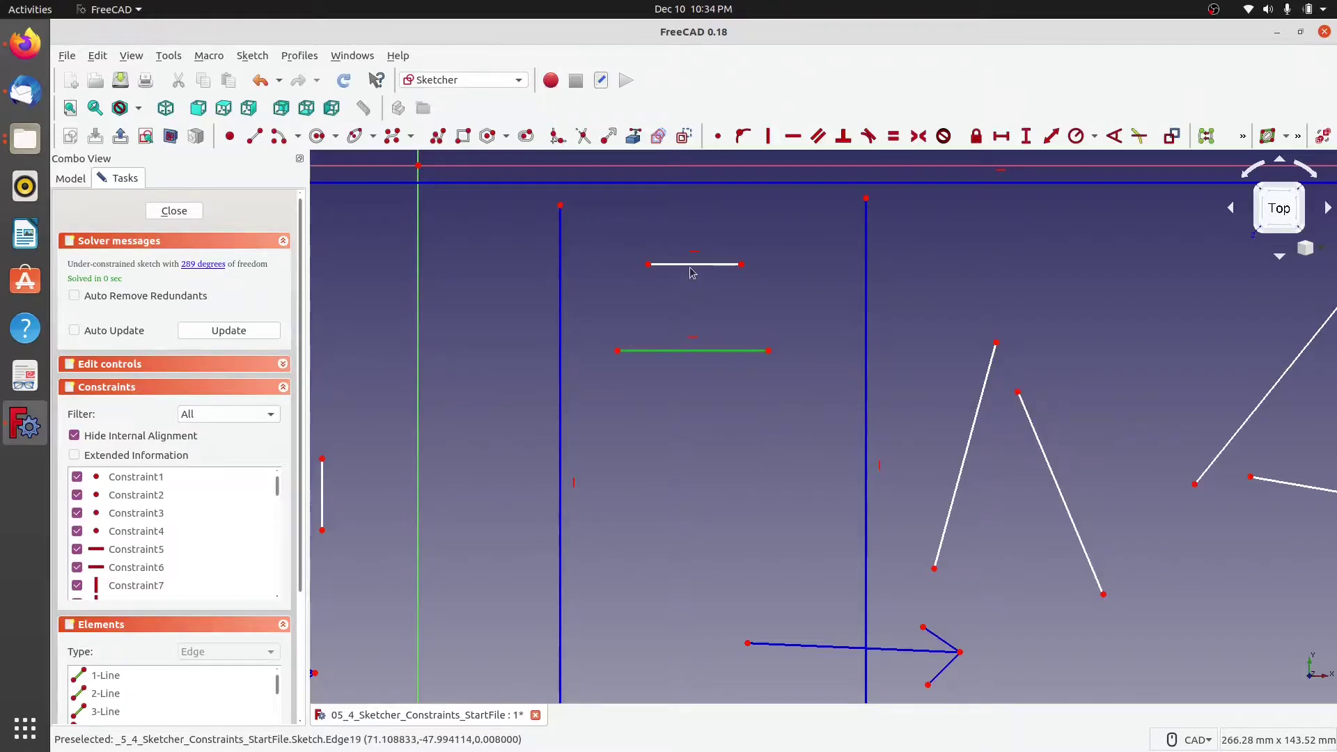
{"action": "left_click", "coordinate": [690, 268]}
{"action": "left_click", "coordinate": [674, 320]}
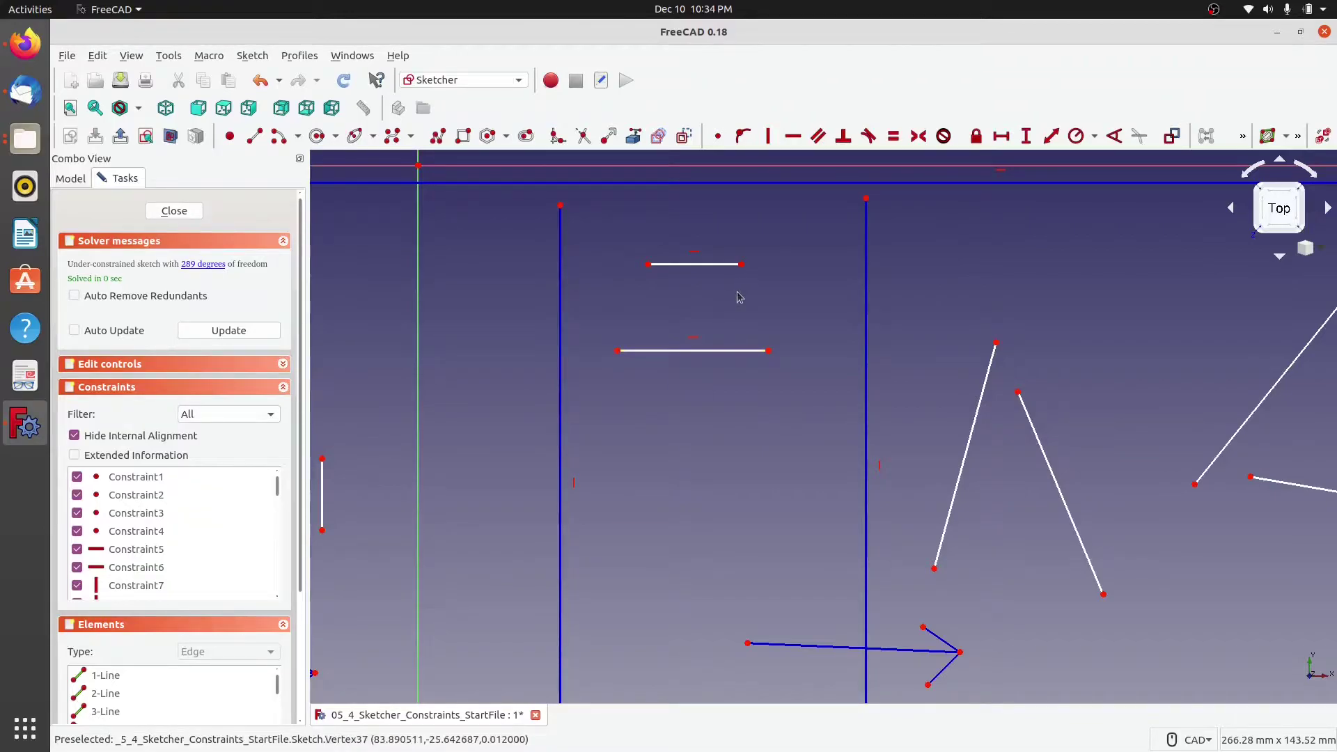
{"action": "left_click", "coordinate": [704, 352]}
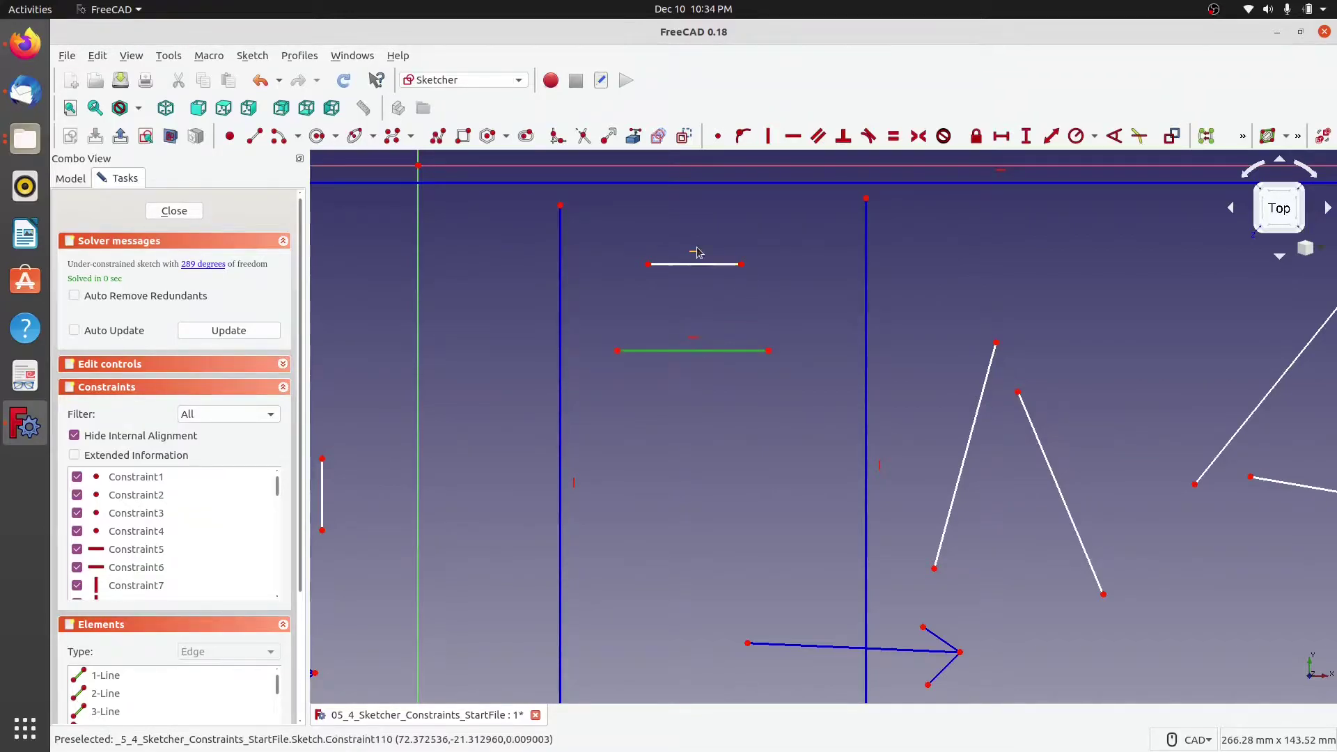
{"action": "left_click", "coordinate": [699, 269]}
{"action": "left_click", "coordinate": [947, 334]}
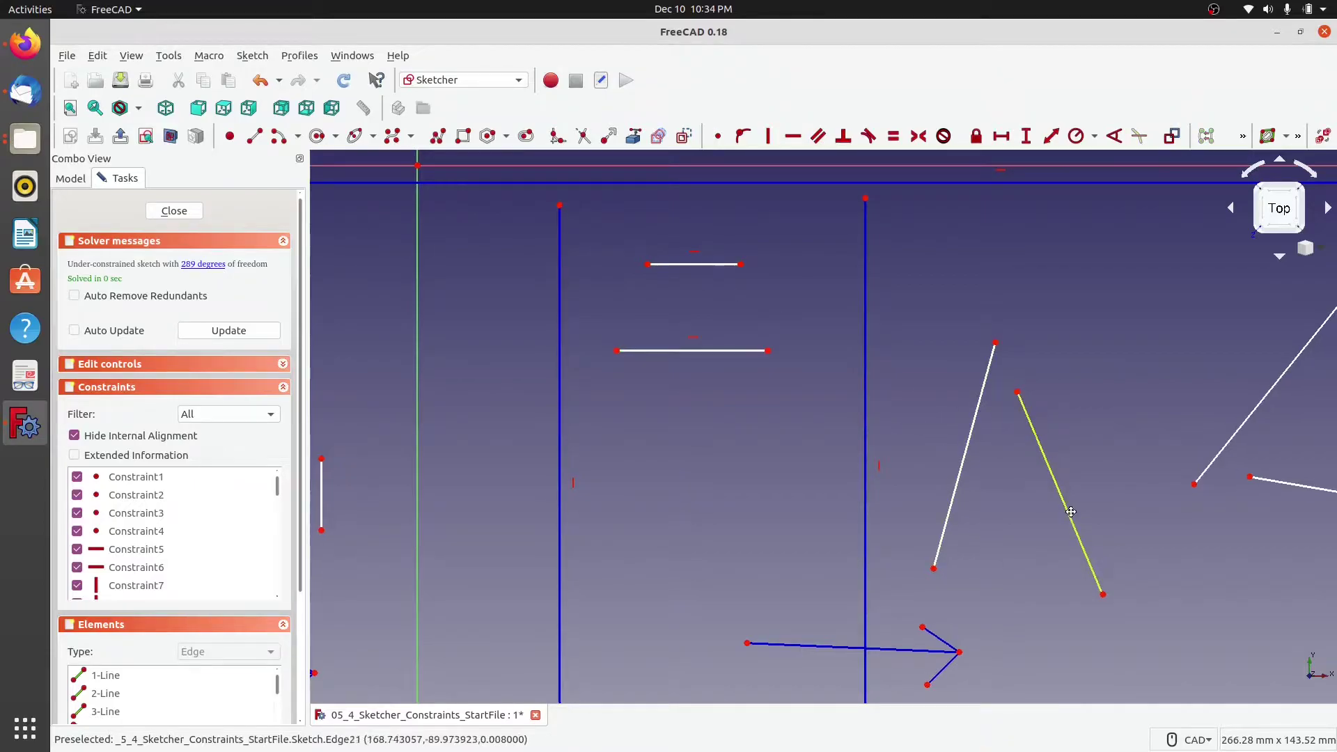
Apply a parallel constraint to the two steep slanted lines at the start of the next section.
{"action": "mouse_move", "coordinate": [1070, 515]}
{"action": "middle_mouse_down"}
{"action": "mouse_move", "coordinate": [863, 450]}
{"action": "mouse_move", "coordinate": [764, 500]}
{"action": "middle_mouse_up"}
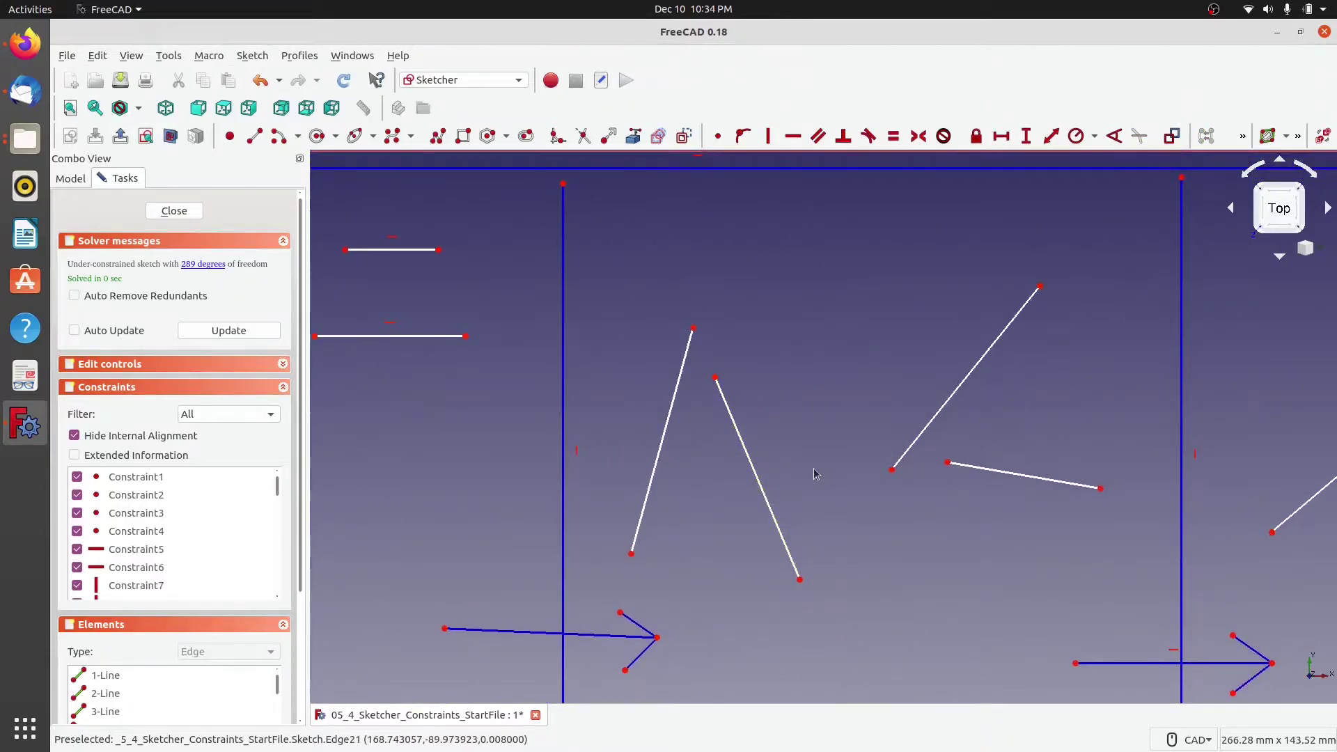
{"action": "left_click", "coordinate": [663, 439]}
{"action": "left_click", "coordinate": [741, 442]}
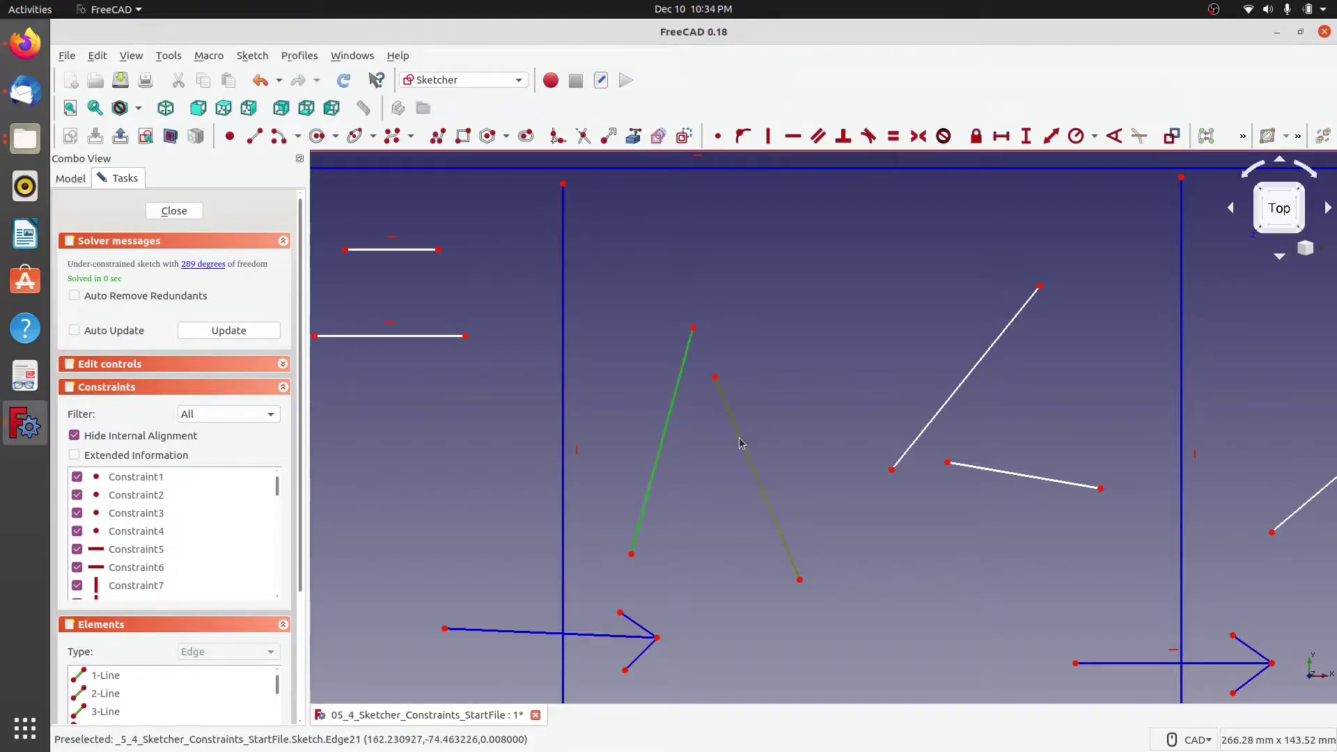
{"action": "left_click", "coordinate": [820, 142]}
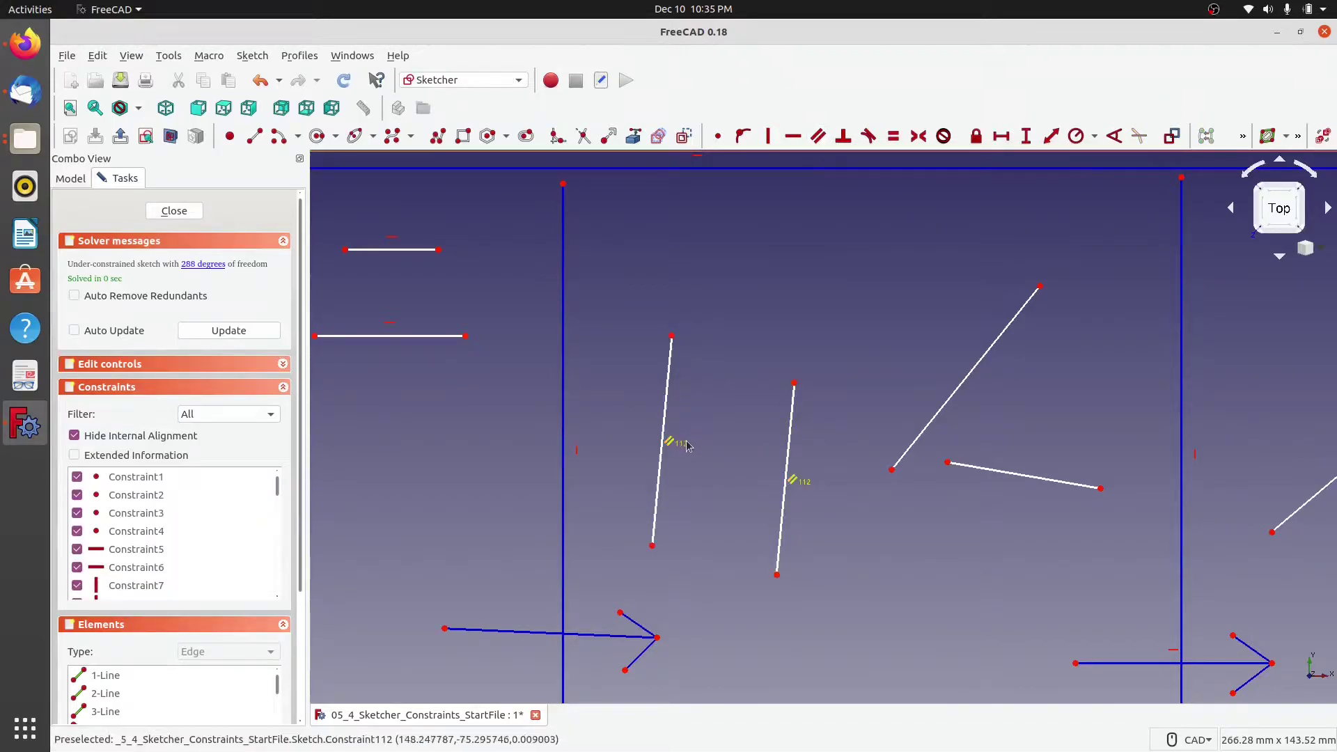
Move the second line of the parallel pair closer to the first and reposition its upper endpoint to tilt both lines.
{"action": "mouse_move", "coordinate": [789, 418]}
{"action": "left_mouse_down"}
{"action": "mouse_move", "coordinate": [770, 397]}
{"action": "mouse_move", "coordinate": [782, 395]}
{"action": "mouse_move", "coordinate": [610, 392]}
{"action": "mouse_move", "coordinate": [726, 389]}
{"action": "left_mouse_up"}
{"action": "mouse_move", "coordinate": [759, 333]}
{"action": "left_mouse_down"}
{"action": "mouse_move", "coordinate": [794, 352]}
{"action": "mouse_move", "coordinate": [816, 407]}
{"action": "mouse_move", "coordinate": [805, 450]}
{"action": "mouse_move", "coordinate": [736, 429]}
{"action": "mouse_move", "coordinate": [718, 353]}
{"action": "mouse_move", "coordinate": [738, 317]}
{"action": "mouse_move", "coordinate": [788, 339]}
{"action": "mouse_move", "coordinate": [800, 399]}
{"action": "mouse_move", "coordinate": [739, 343]}
{"action": "mouse_move", "coordinate": [774, 330]}
{"action": "mouse_move", "coordinate": [895, 379]}
{"action": "mouse_move", "coordinate": [822, 334]}
{"action": "mouse_move", "coordinate": [746, 327]}
{"action": "mouse_move", "coordinate": [729, 339]}
{"action": "mouse_move", "coordinate": [776, 352]}
{"action": "left_mouse_up"}
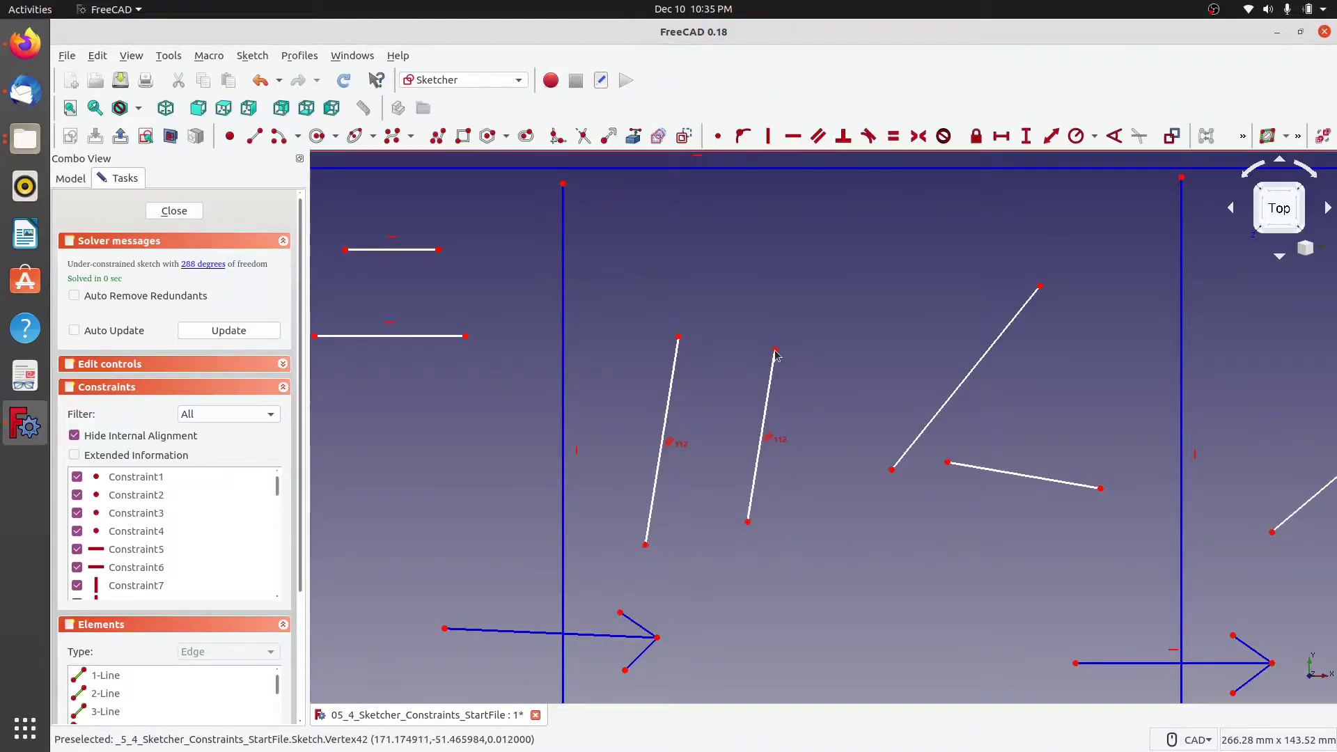
{"action": "mouse_move", "coordinate": [776, 353]}
{"action": "left_mouse_down"}
{"action": "mouse_move", "coordinate": [829, 398]}
{"action": "mouse_move", "coordinate": [765, 331]}
{"action": "left_mouse_up"}
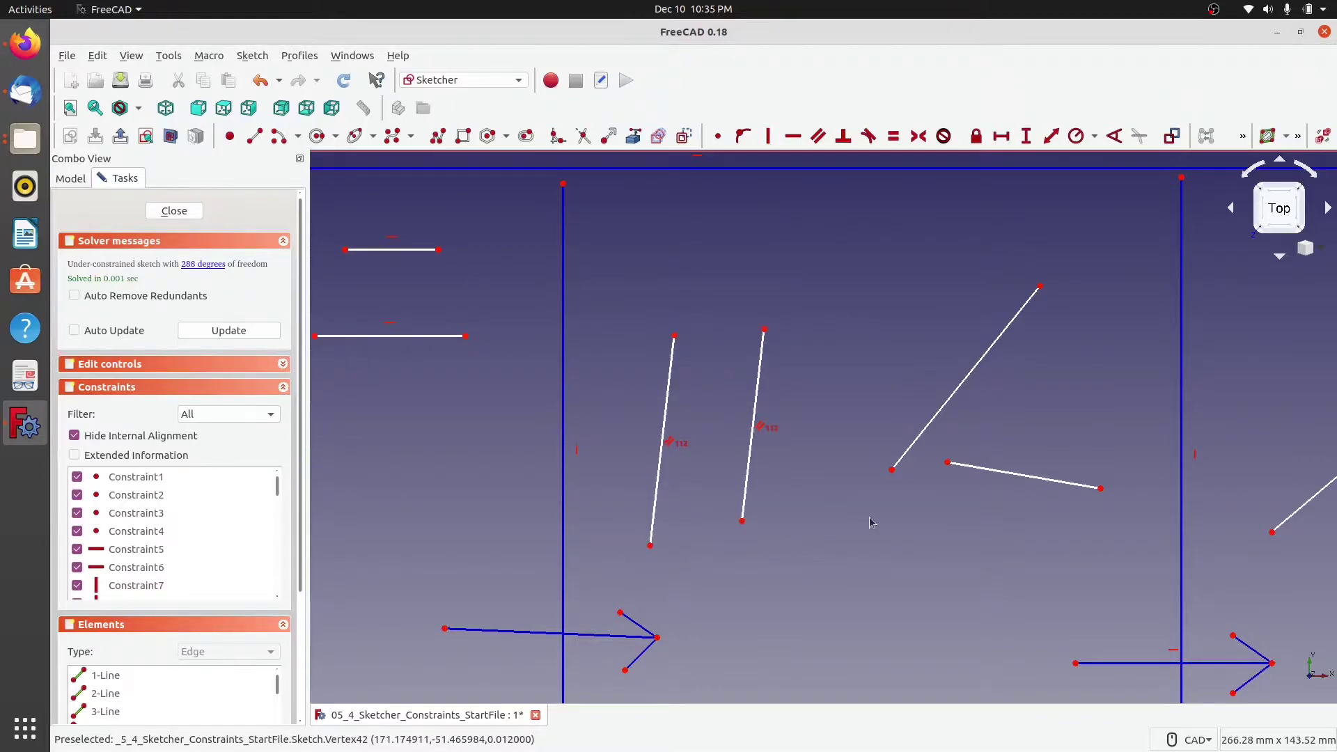
Make the section's other two slanted lines parallel and lengthen the lower one by moving its upper endpoint outward.
{"action": "left_click", "coordinate": [956, 388]}
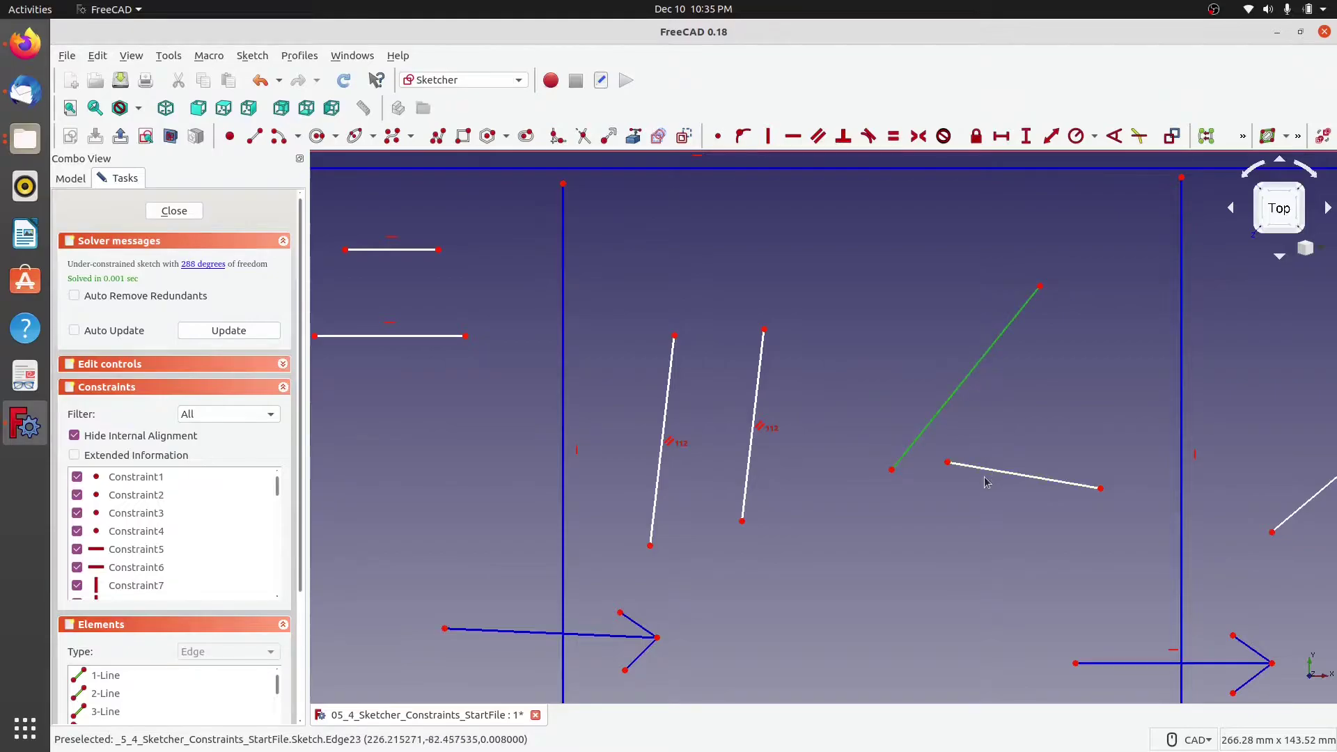
{"action": "left_click", "coordinate": [982, 474]}
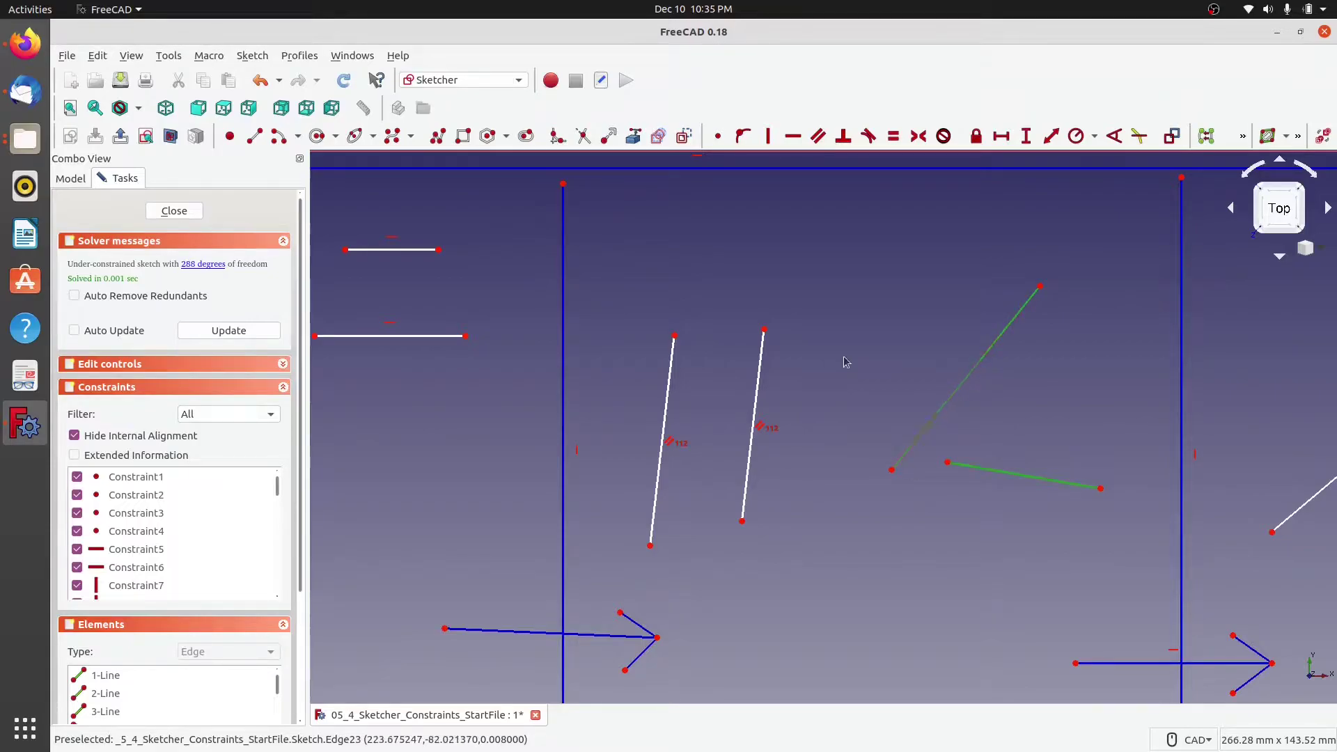
{"action": "left_click", "coordinate": [818, 136]}
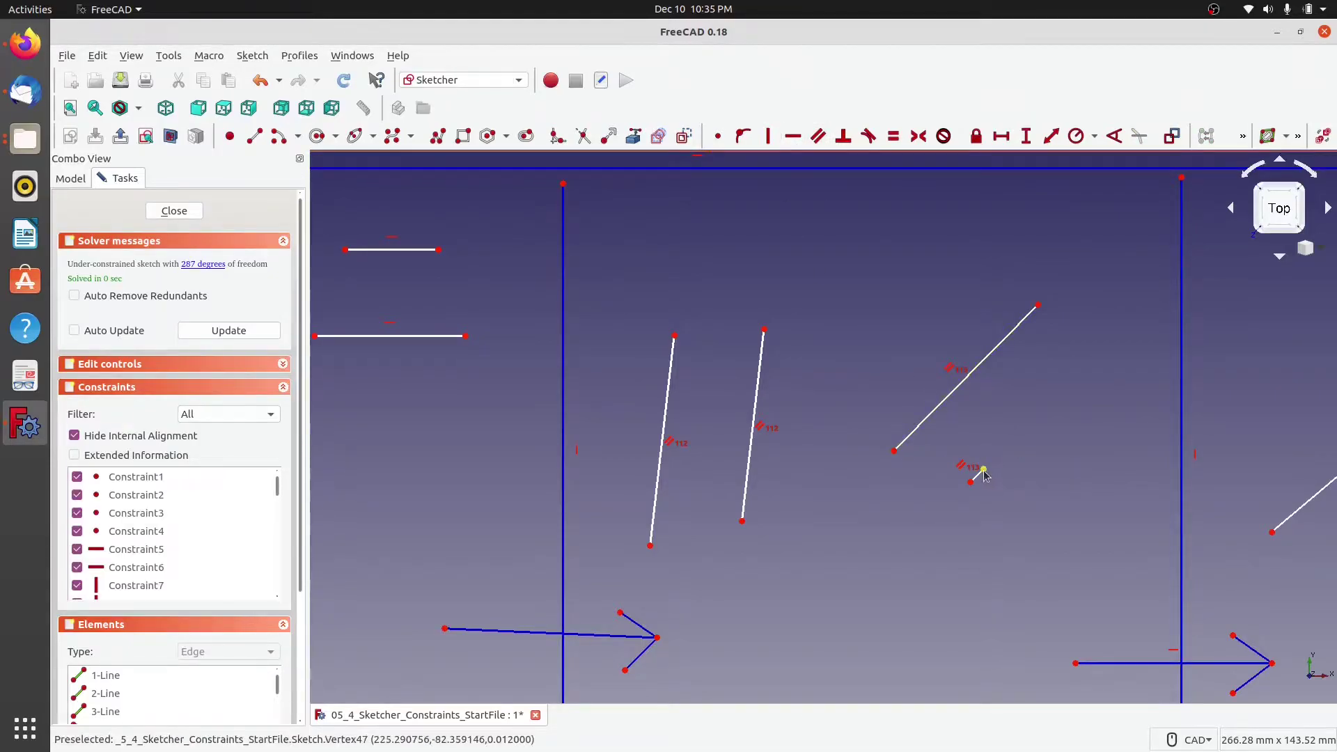
{"action": "left_click_drag", "start_coordinate": [983, 468], "coordinate": [1051, 390]}
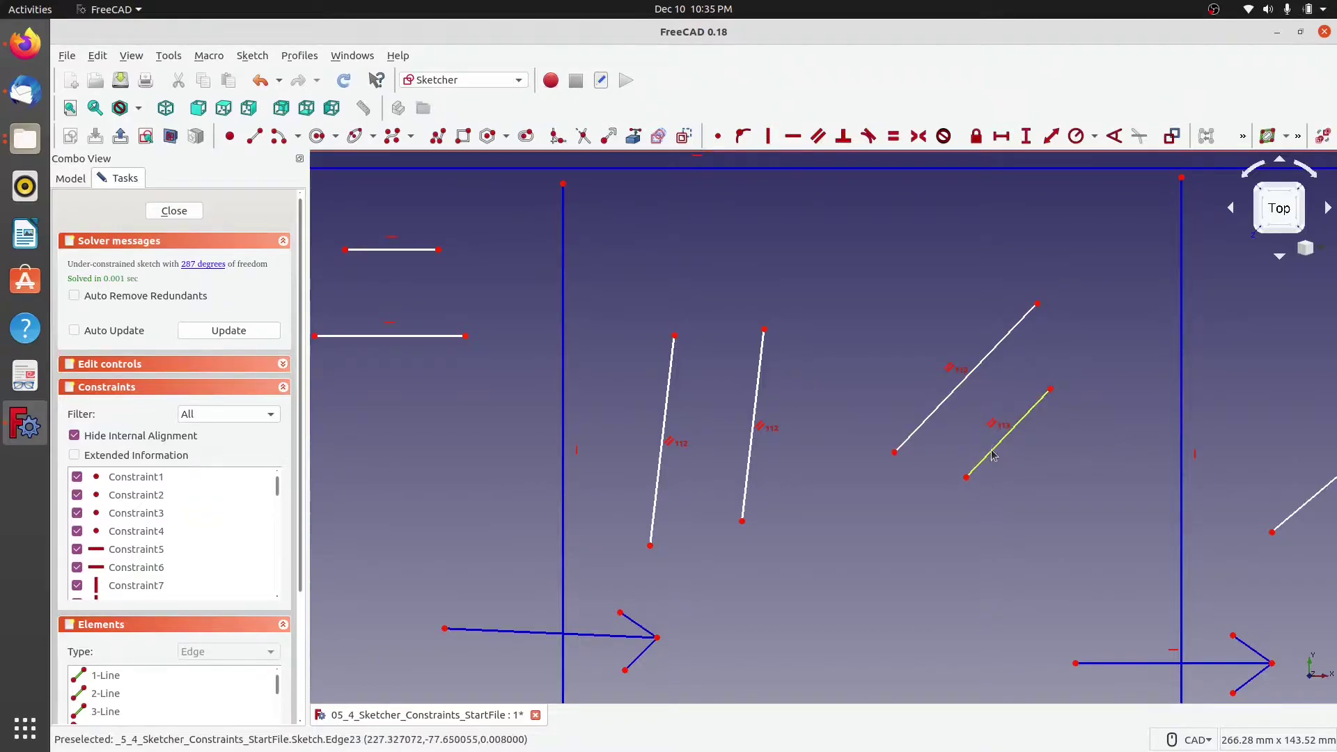
Try to make the shorter line of the second parallel pair horizontal, and undo it after reviewing the conflicting constraints.
{"action": "left_click", "coordinate": [996, 456]}
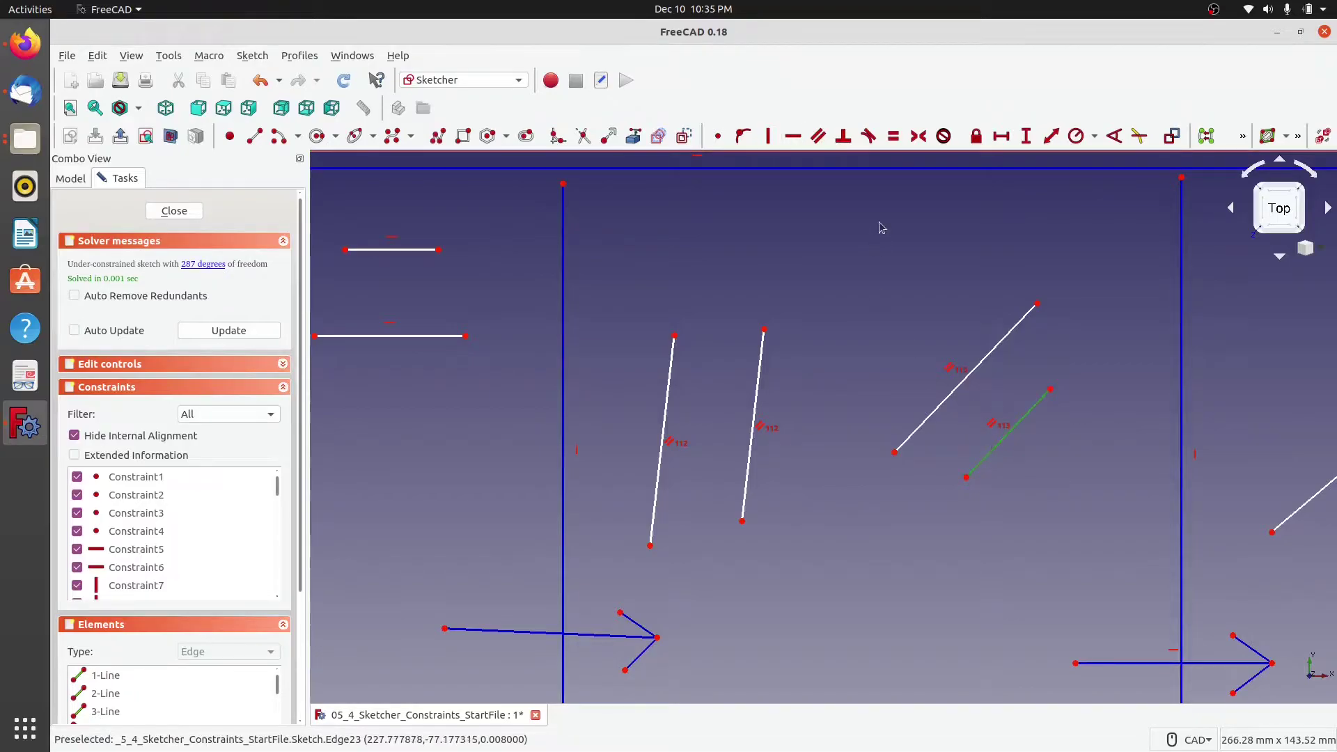
{"action": "left_click", "coordinate": [793, 139]}
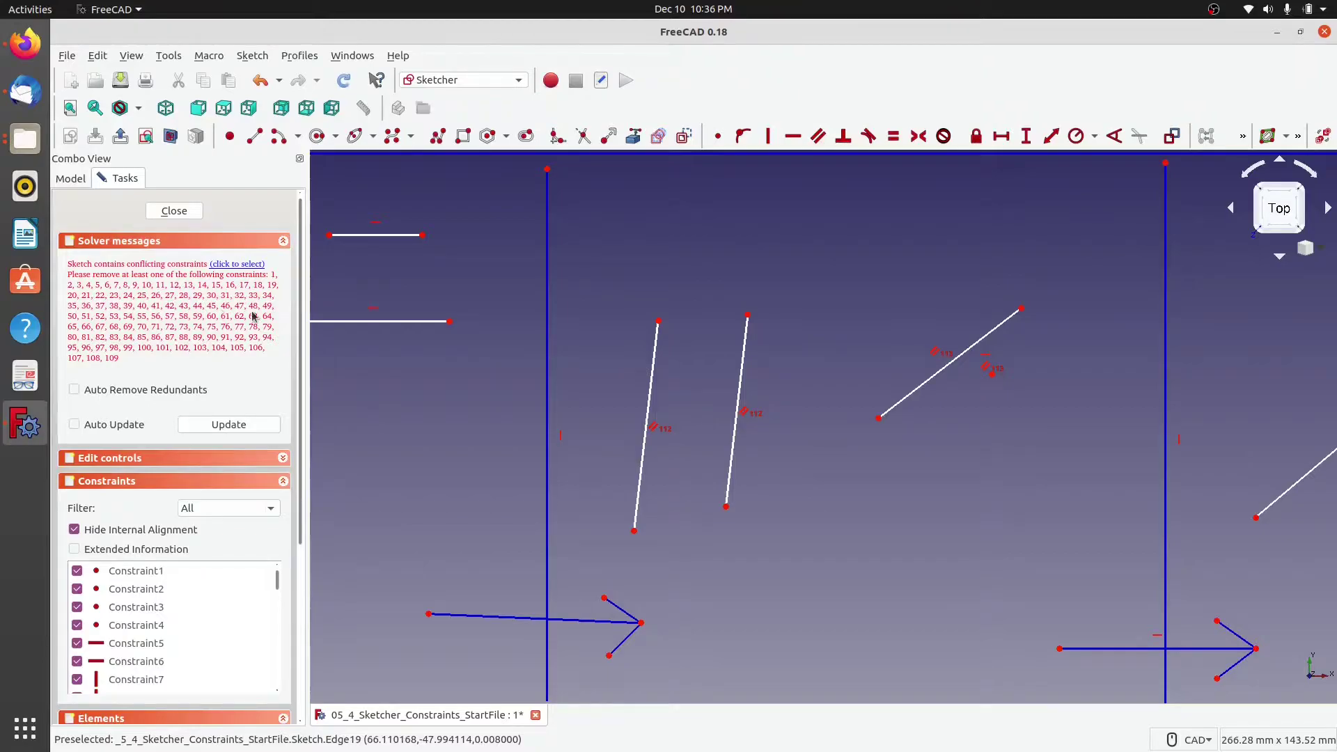
{"action": "left_click", "coordinate": [236, 265]}
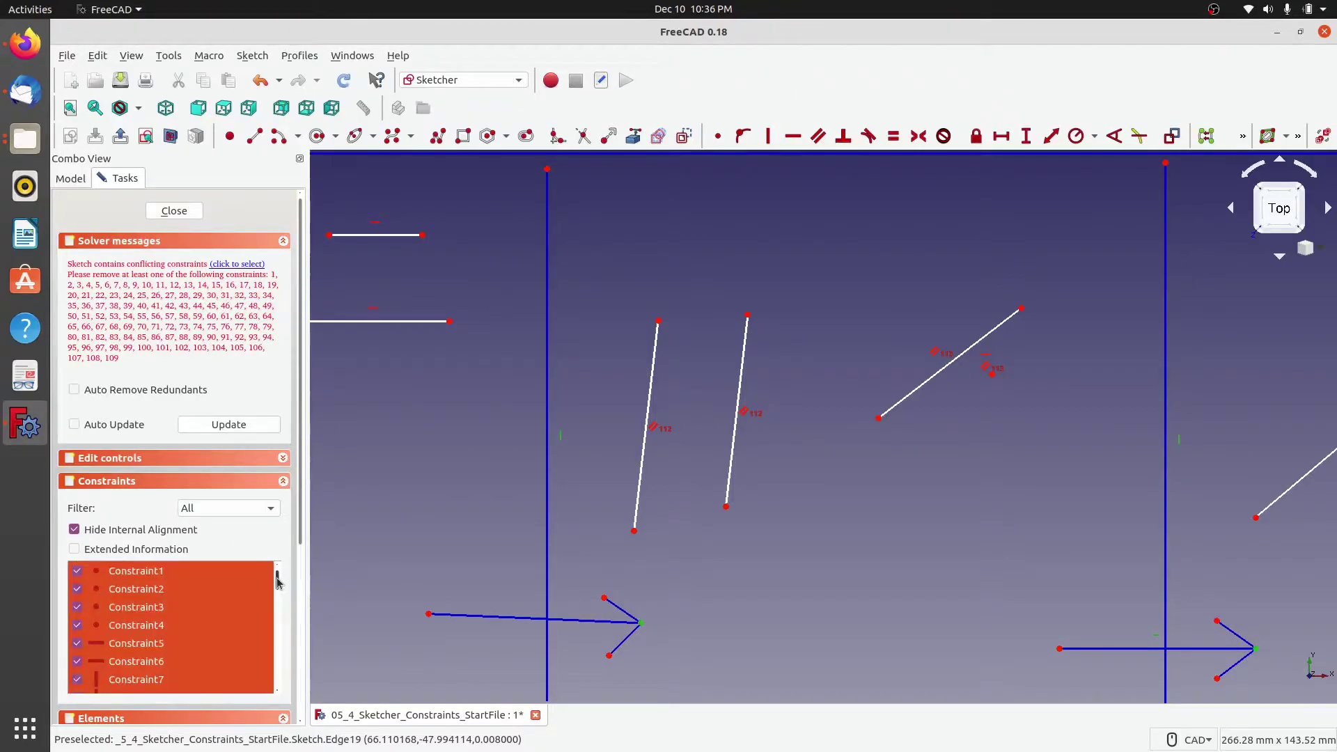
{"action": "left_click_drag", "start_coordinate": [279, 610], "coordinate": [292, 560]}
{"action": "left_click", "coordinate": [885, 469]}
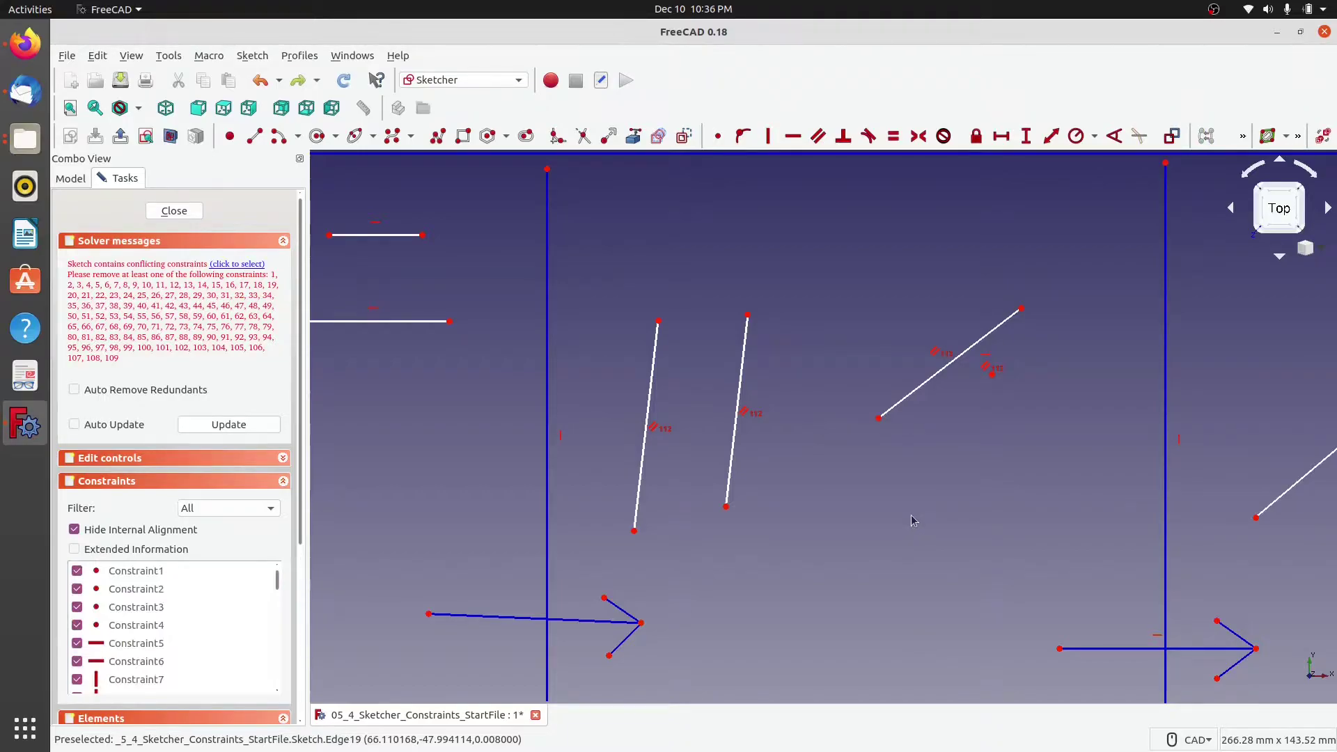
{"action": "key", "text": "ctrl+z"}
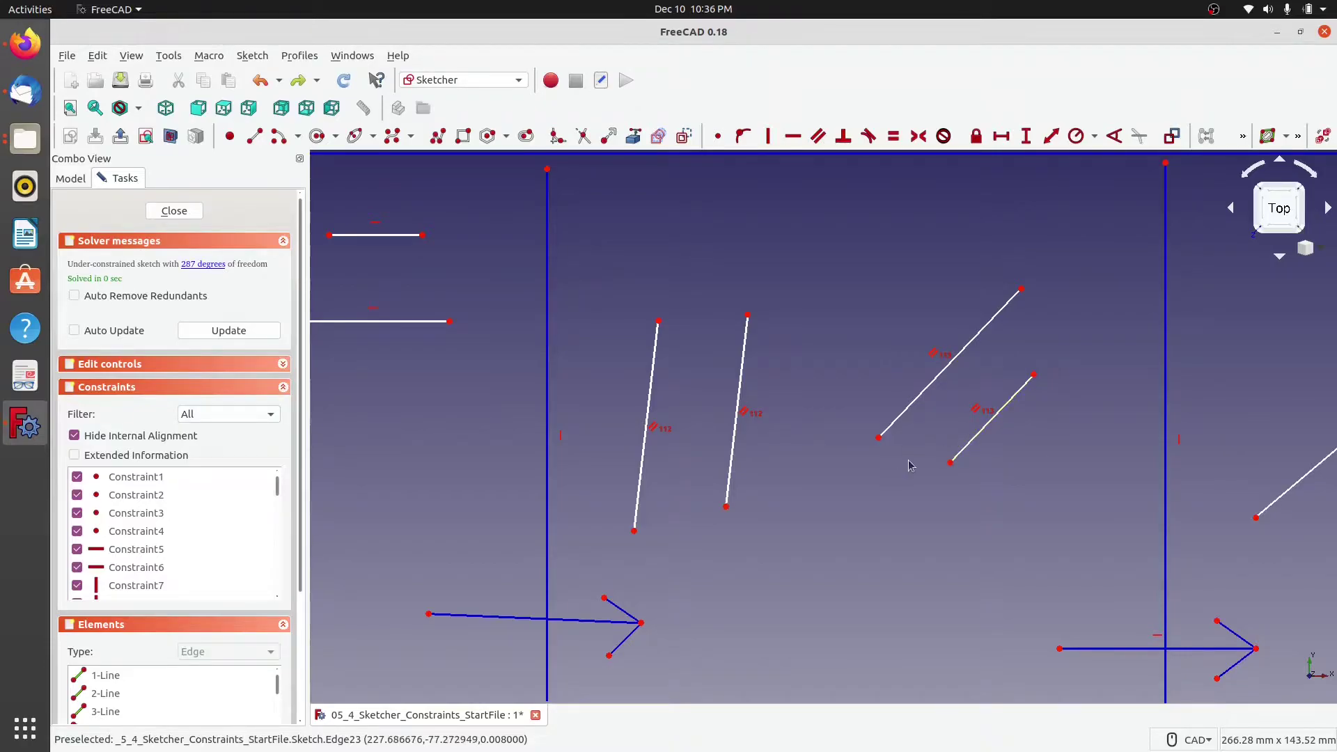
Delete the parallel constraint of the second line pair and apply a horizontal constraint to the shorter line.
{"action": "left_click", "coordinate": [976, 410]}
{"action": "key", "text": "Delete"}
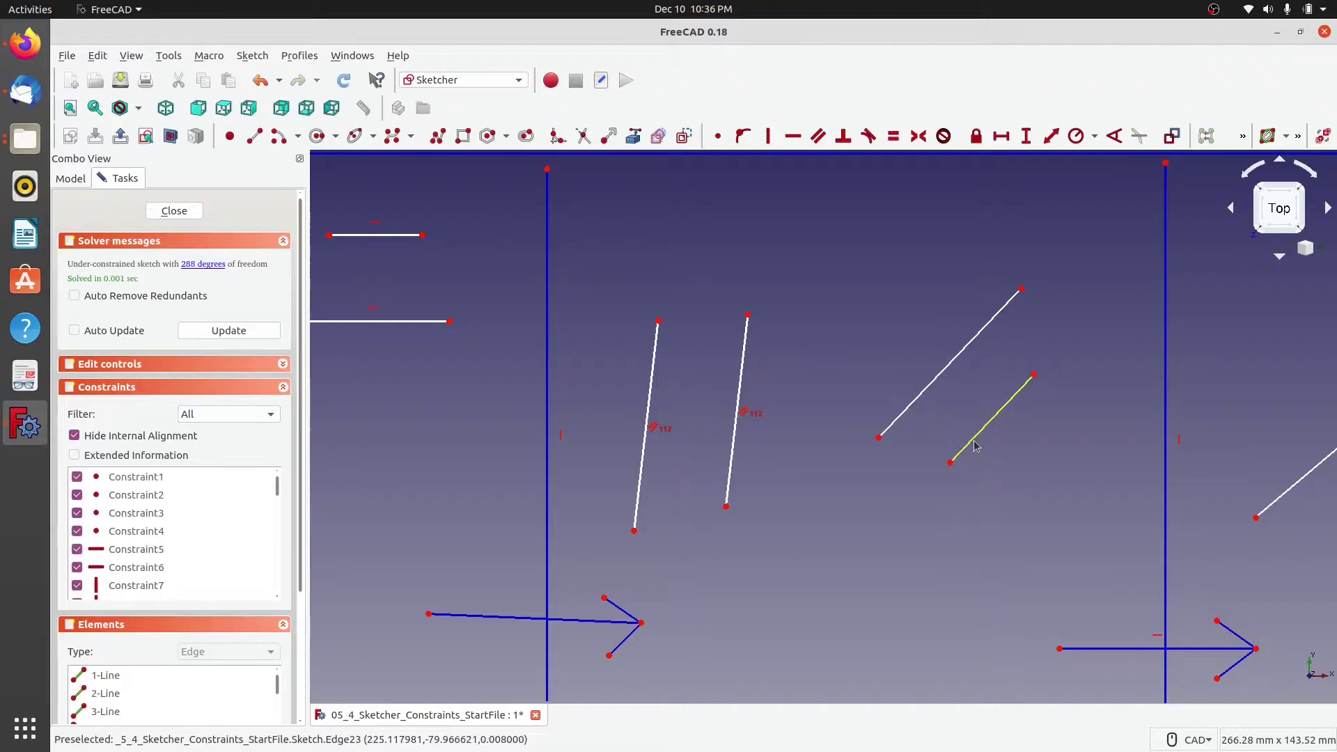
{"action": "left_click", "coordinate": [971, 443]}
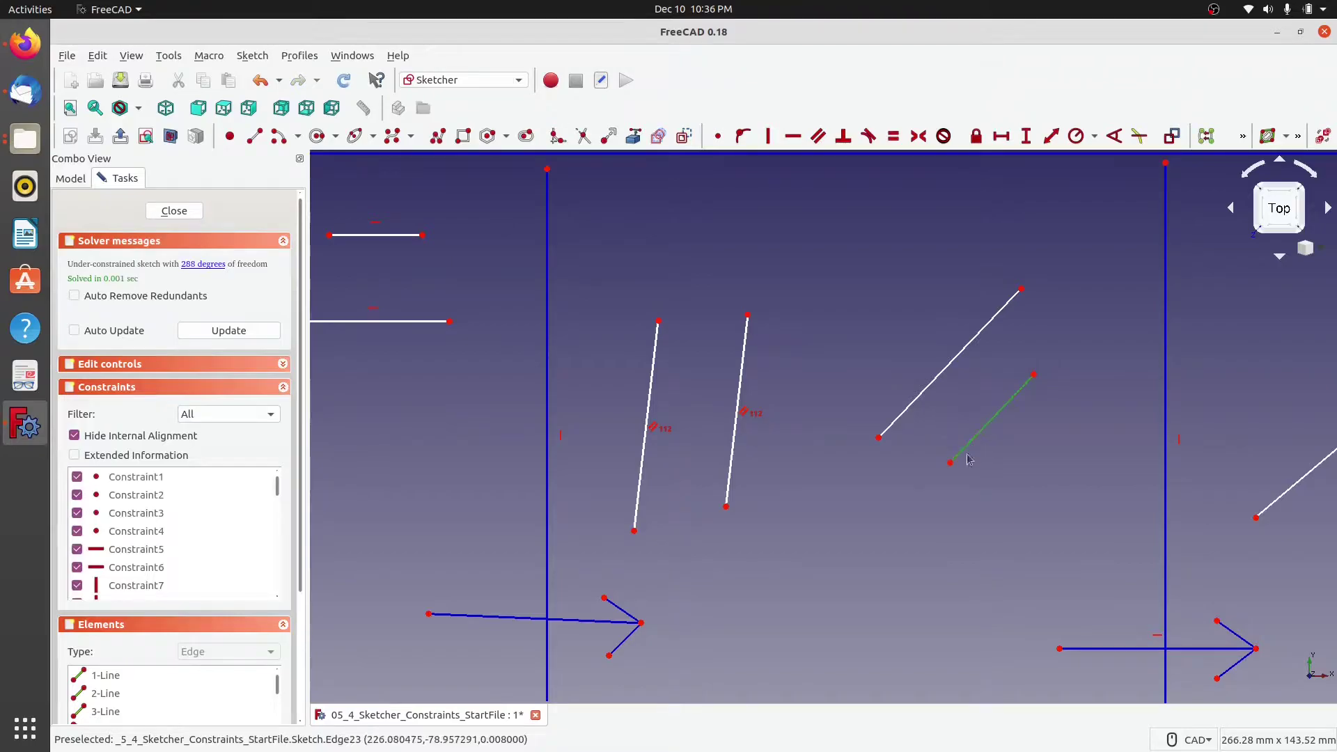
{"action": "left_click", "coordinate": [792, 135]}
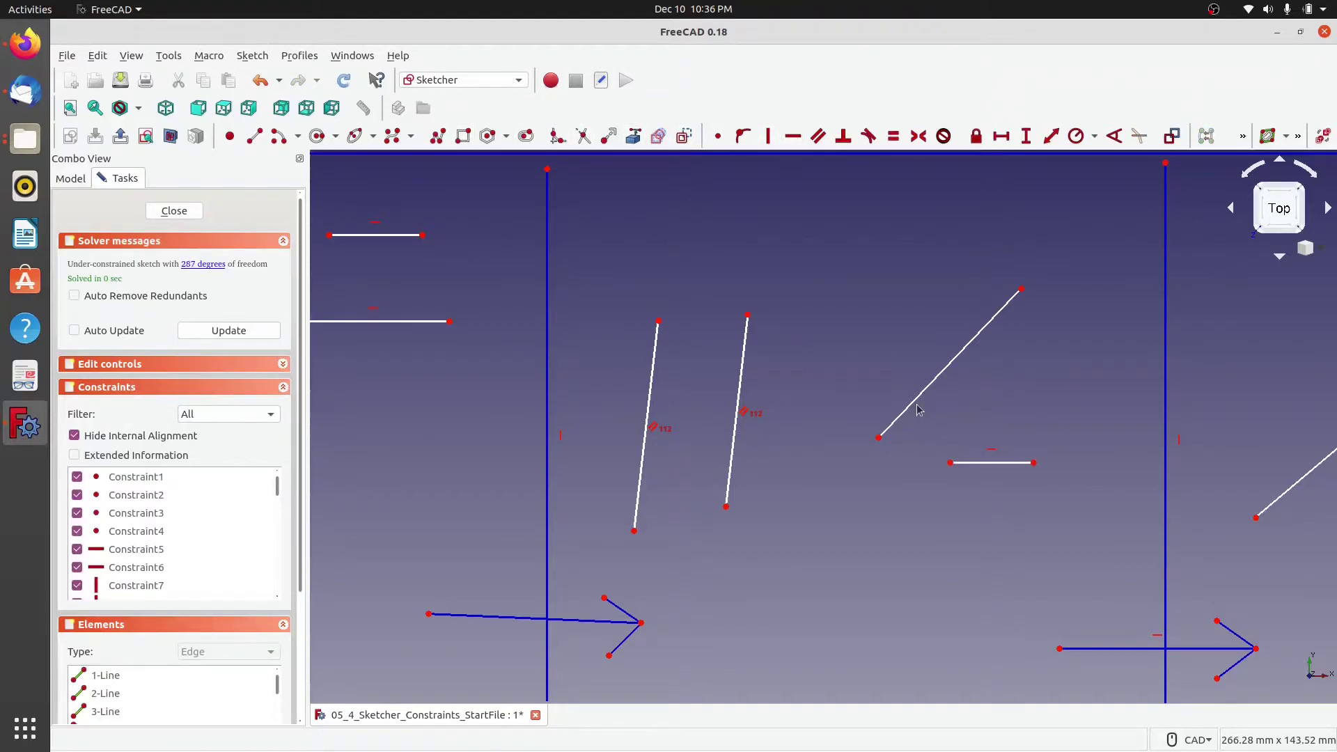
Try to make the short horizontal line and the slanted line above it parallel, and undo the constraint.
{"action": "left_click", "coordinate": [975, 463]}
{"action": "left_click", "coordinate": [934, 385]}
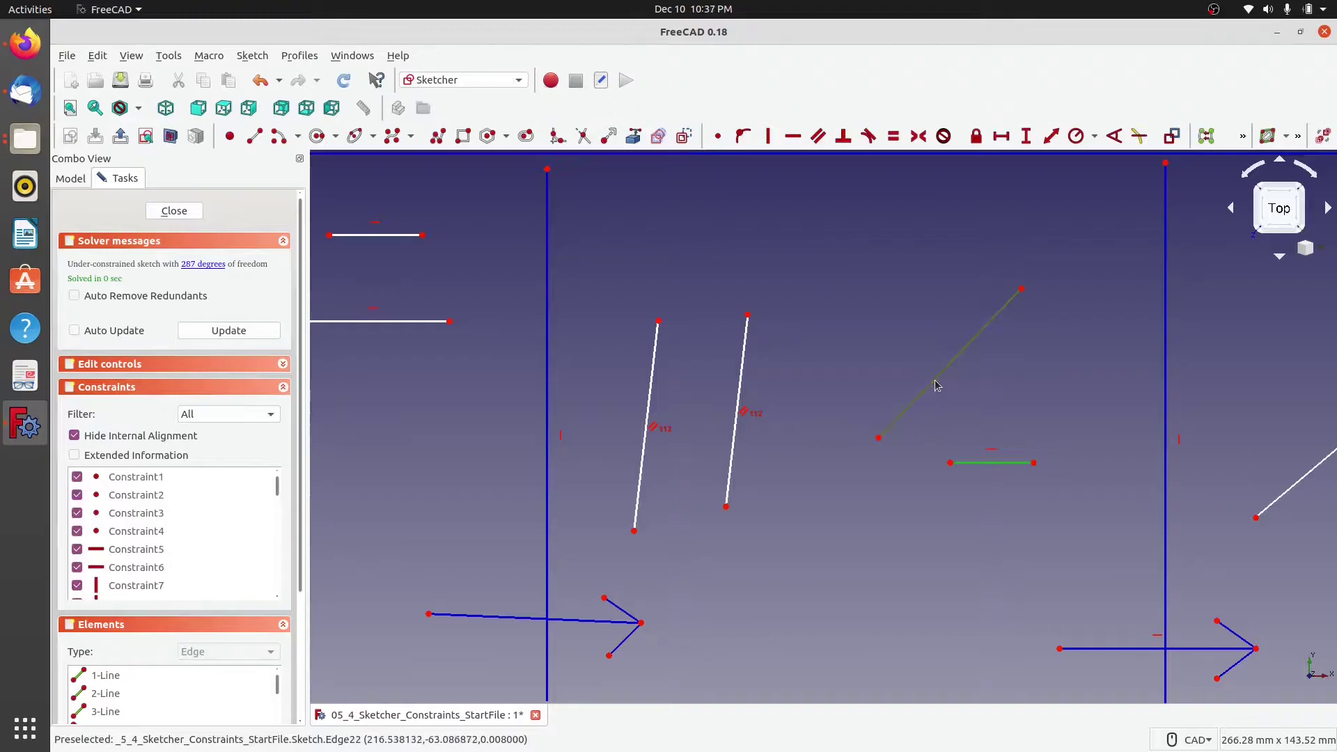
{"action": "left_click", "coordinate": [818, 136]}
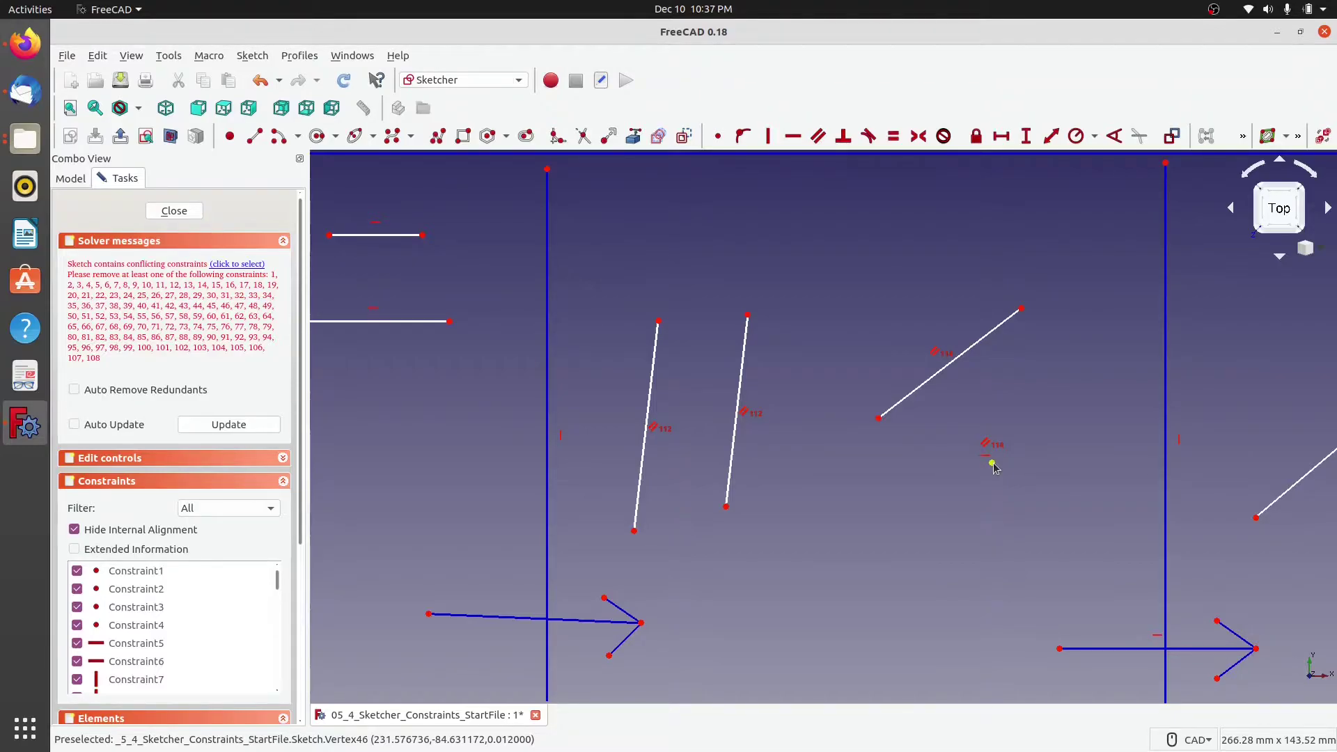
{"action": "key", "text": "ctrl+z"}
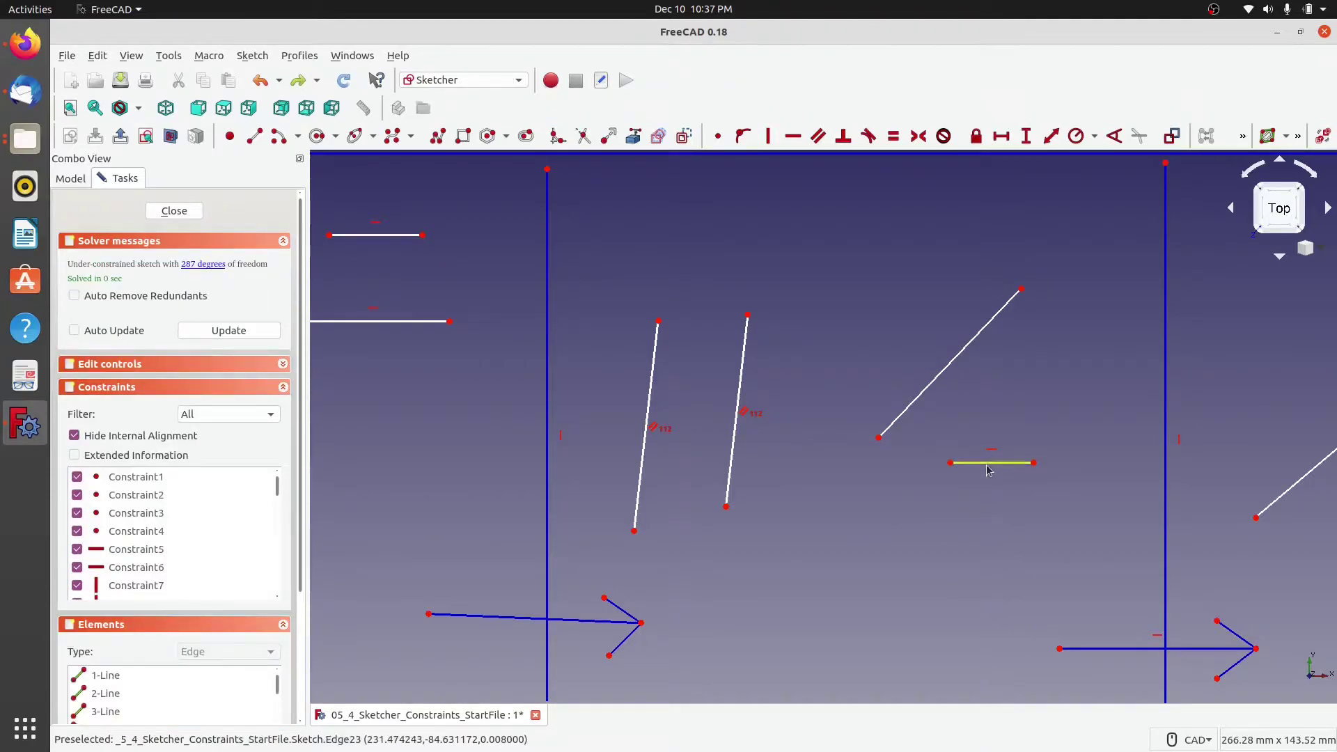
Make the longer slanted line horizontal as well, and delete the horizontal constraints from both lines of the pair.
{"action": "left_click", "coordinate": [942, 372]}
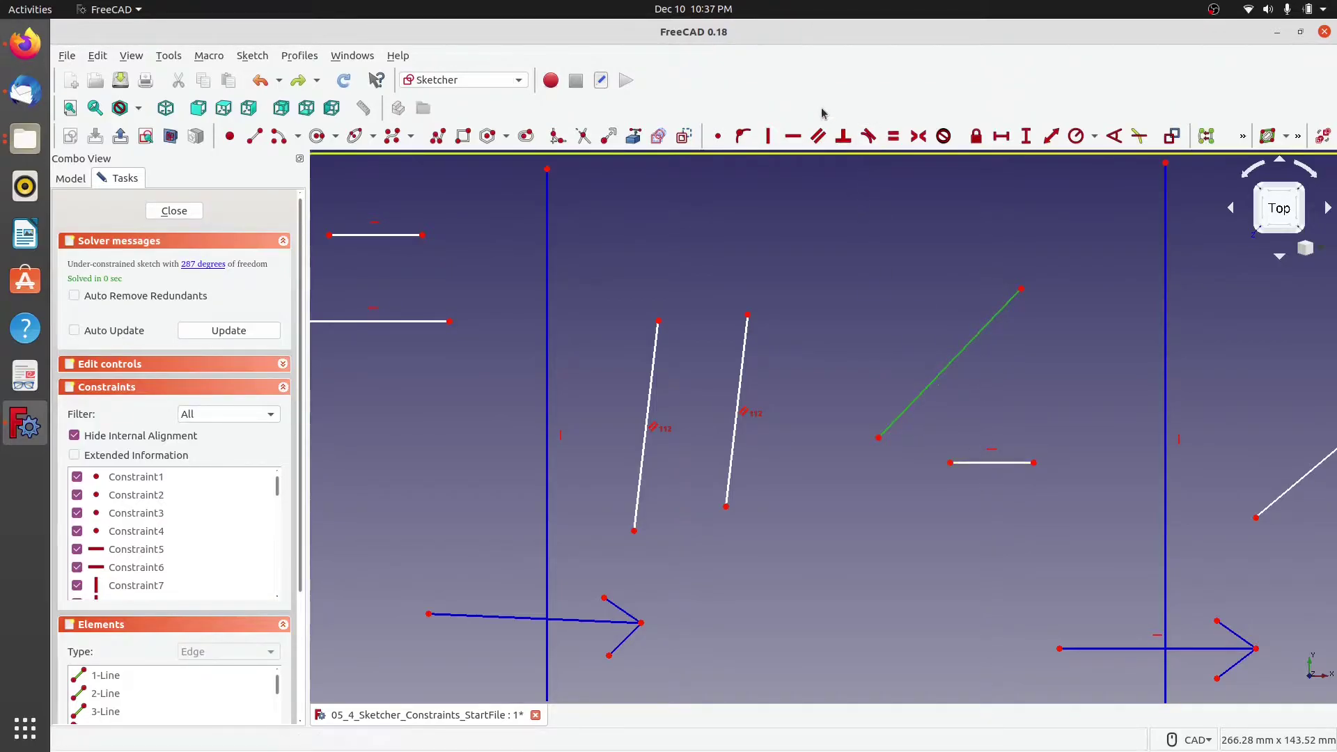
{"action": "left_click", "coordinate": [793, 136]}
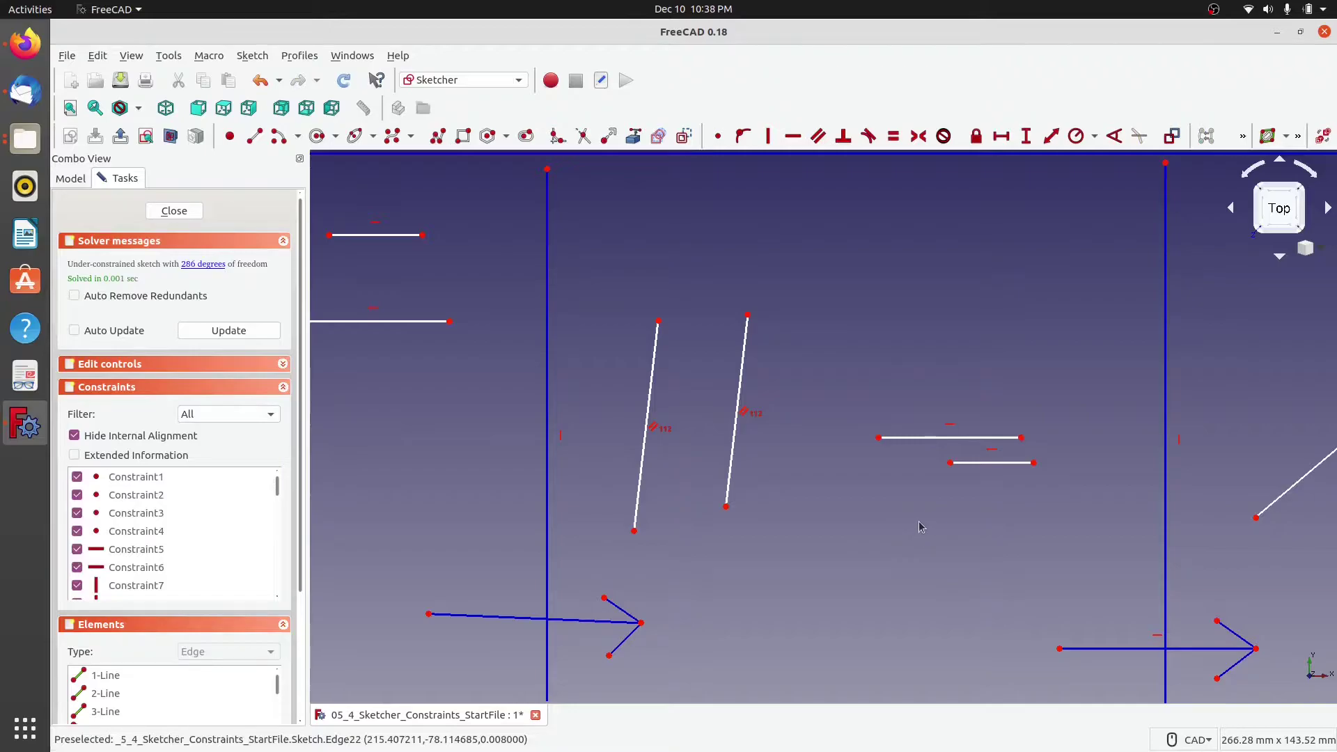
{"action": "left_click", "coordinate": [949, 423]}
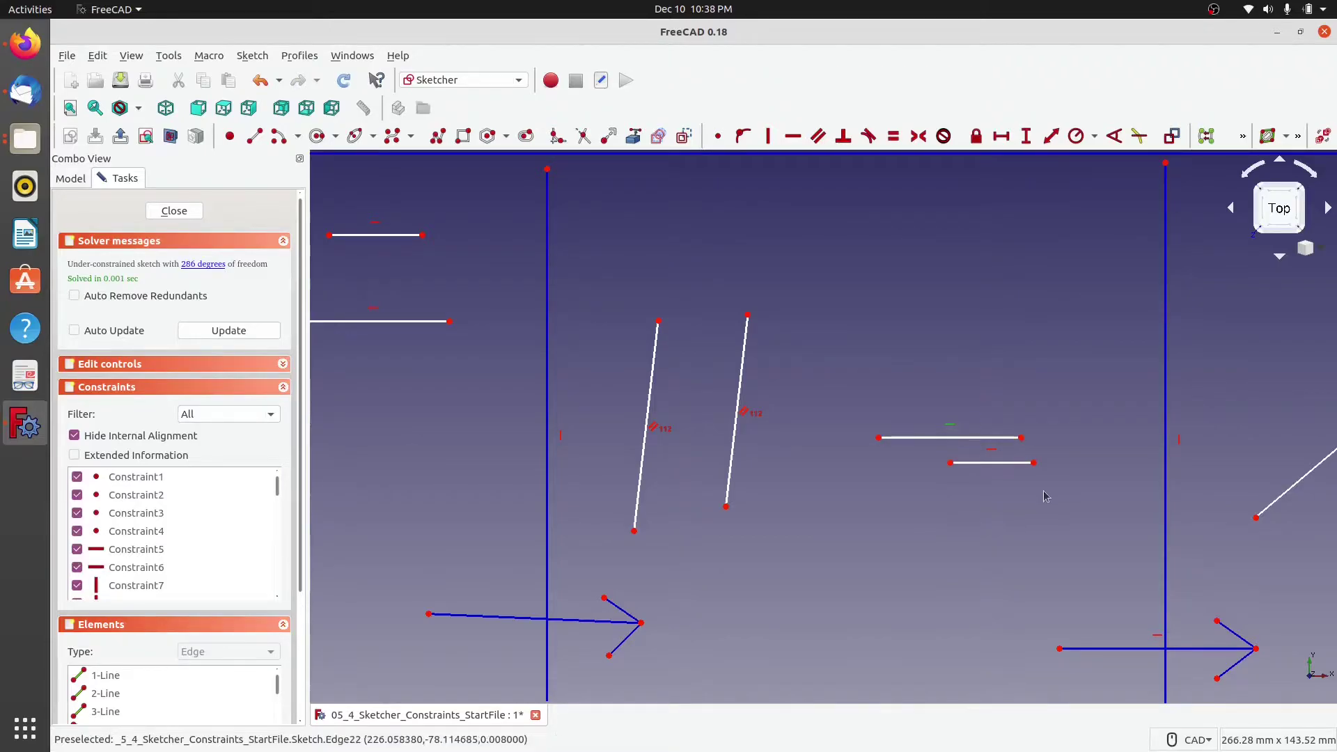
{"action": "key", "text": "Delete"}
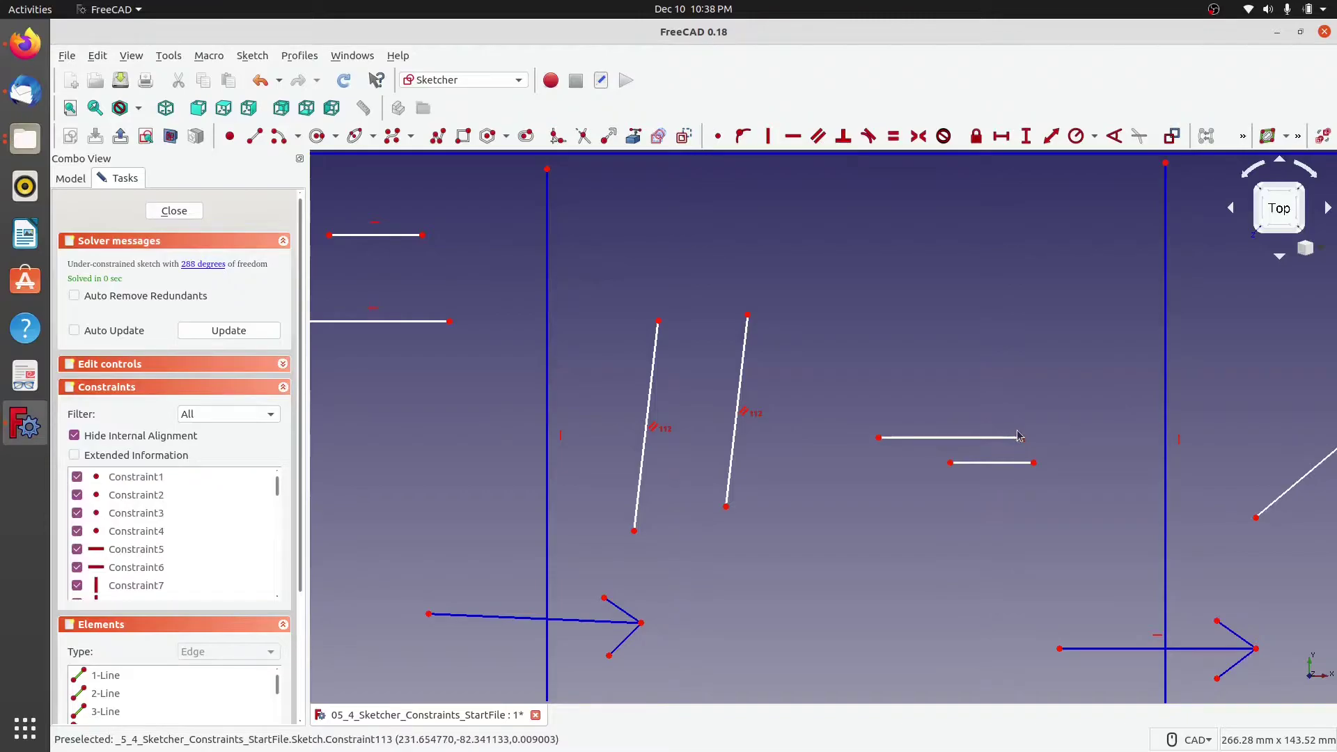
Tilt the two unconstrained lines so they cross each other and apply a parallel constraint between them.
{"action": "left_click_drag", "start_coordinate": [1016, 436], "coordinate": [1008, 283]}
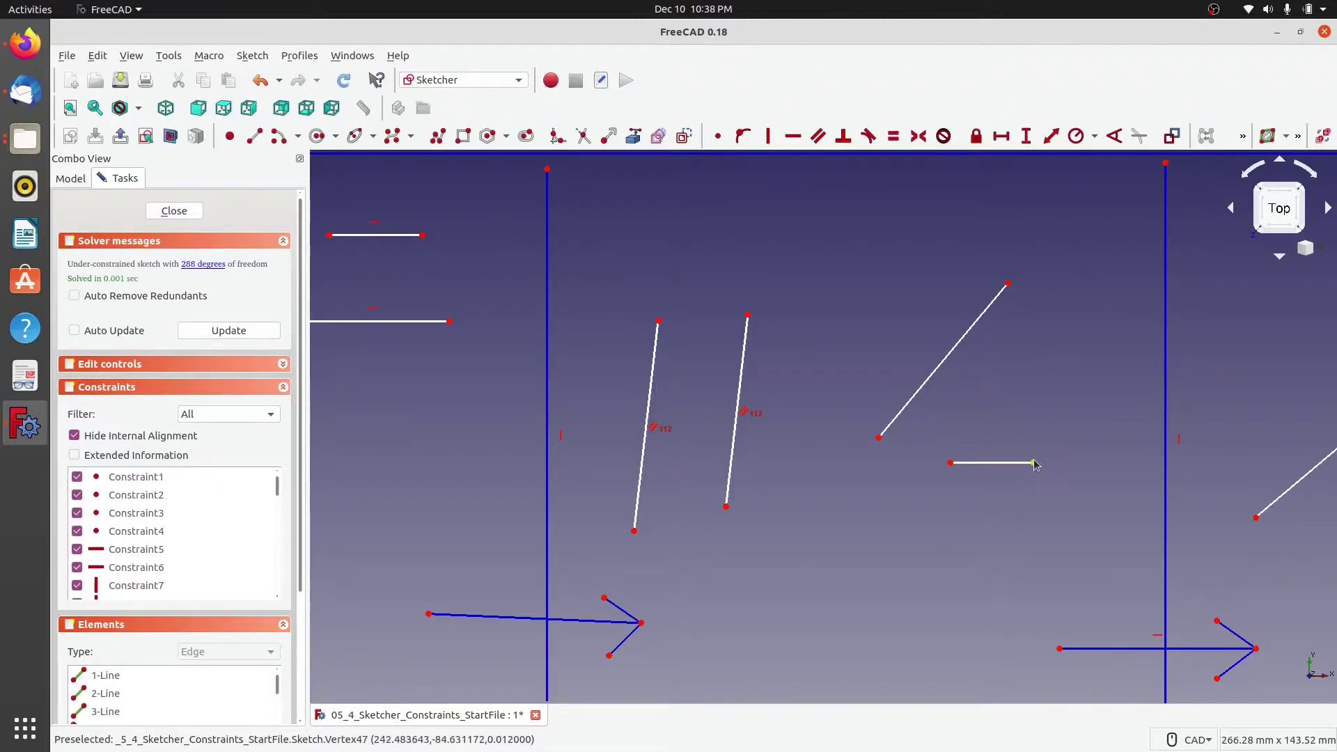
{"action": "left_click_drag", "start_coordinate": [1035, 465], "coordinate": [924, 308]}
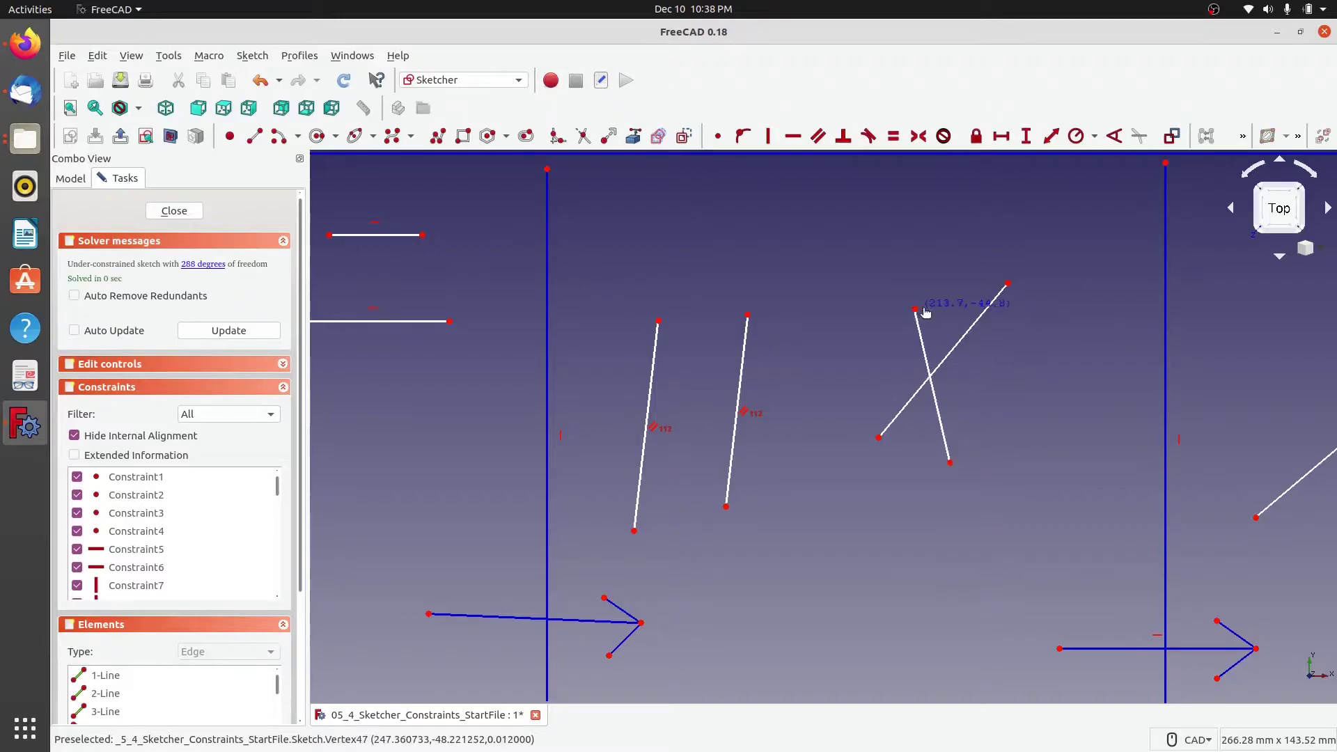
{"action": "left_click", "coordinate": [943, 413]}
{"action": "left_click", "coordinate": [952, 351]}
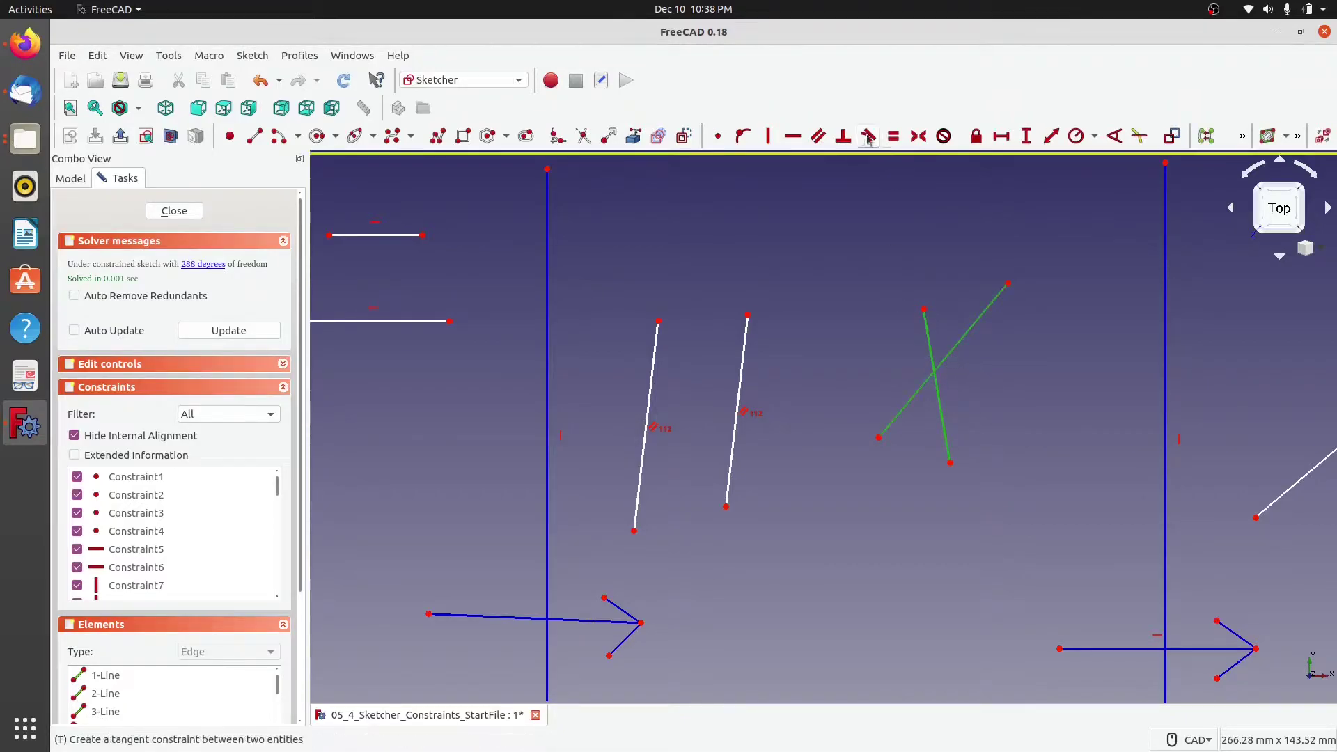
{"action": "left_click", "coordinate": [819, 136]}
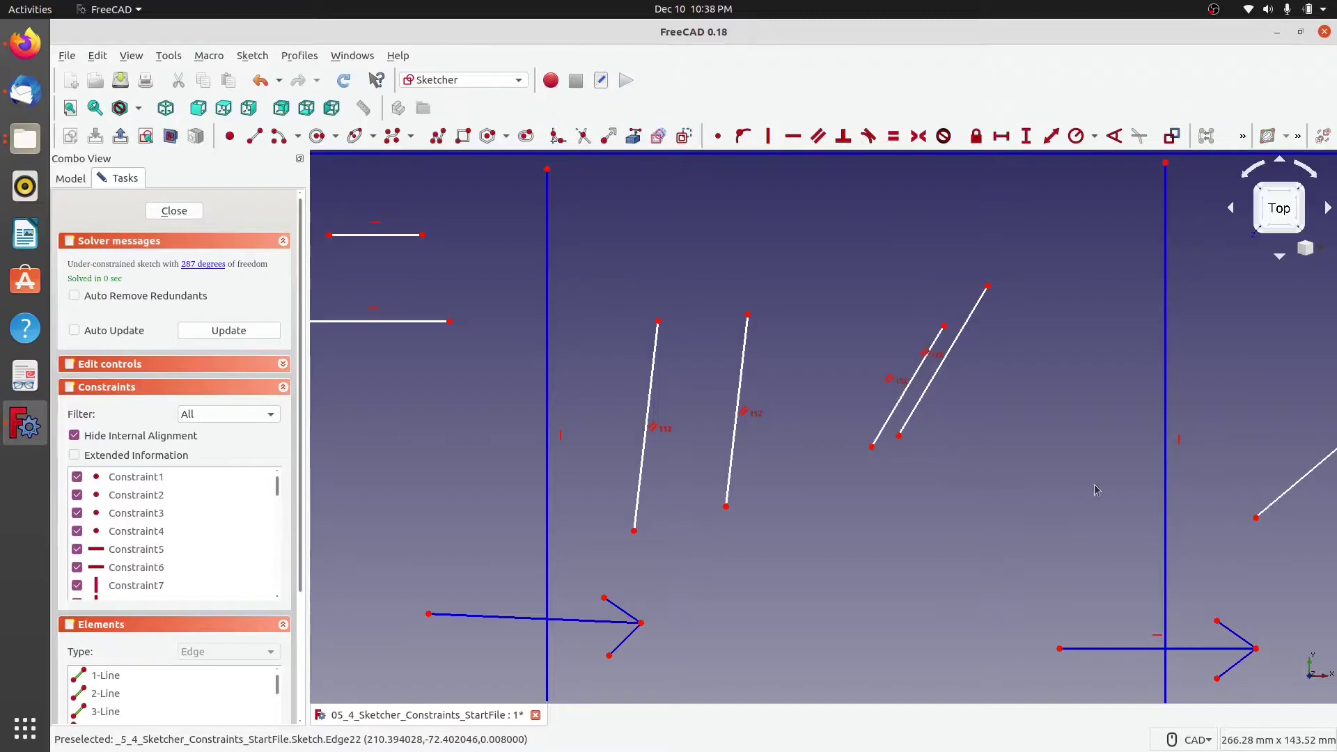
Apply a perpendicular constraint between the two upper slanted lines in the next section.
{"action": "mouse_move", "coordinate": [1089, 493]}
{"action": "middle_mouse_down"}
{"action": "mouse_move", "coordinate": [1045, 511]}
{"action": "mouse_move", "coordinate": [875, 504]}
{"action": "mouse_move", "coordinate": [577, 466]}
{"action": "mouse_move", "coordinate": [495, 445]}
{"action": "mouse_move", "coordinate": [447, 379]}
{"action": "mouse_move", "coordinate": [448, 409]}
{"action": "middle_mouse_up"}
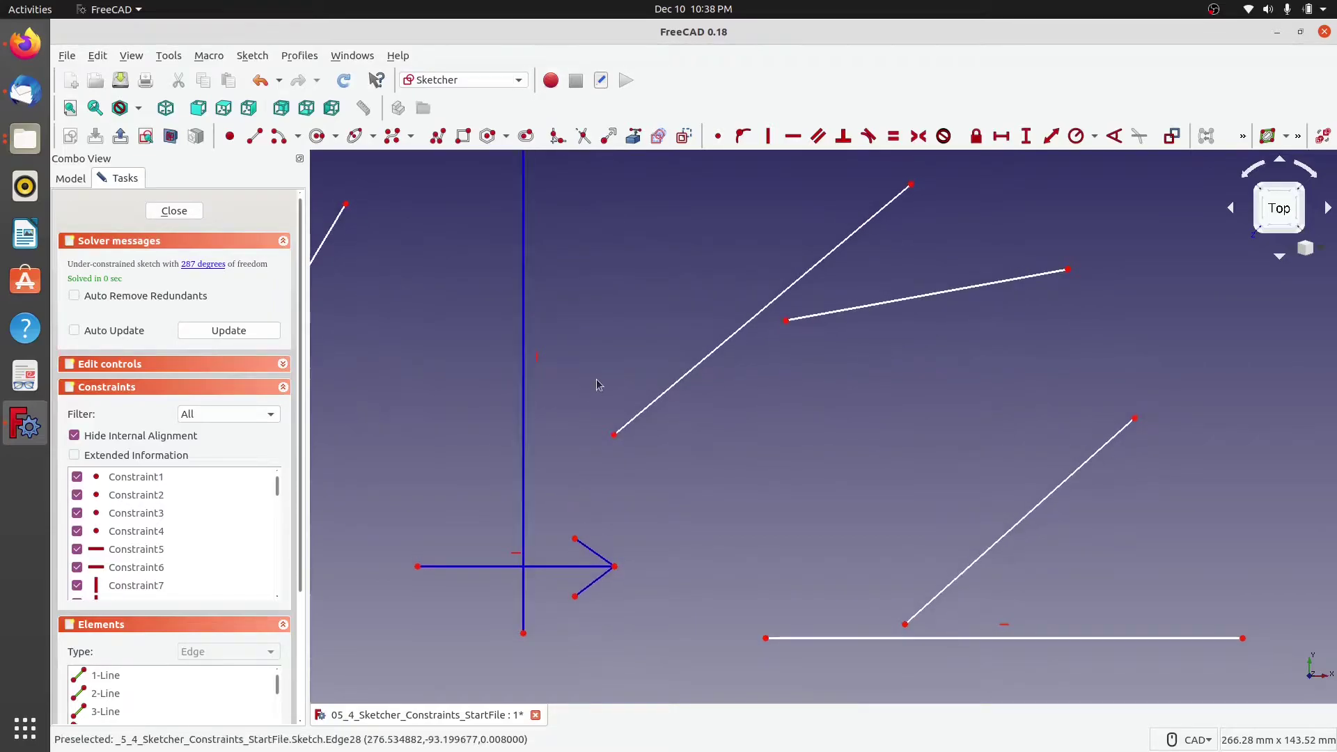
{"action": "left_click", "coordinate": [727, 348]}
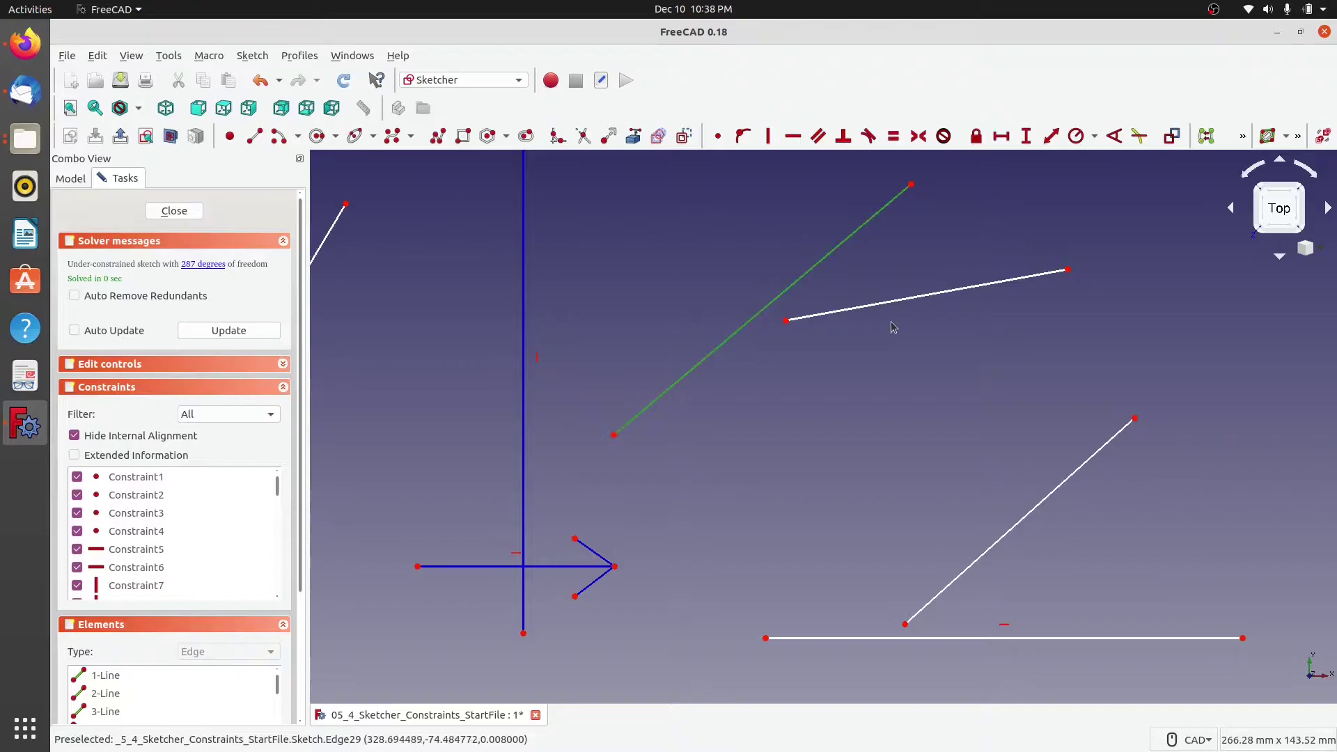
{"action": "left_click", "coordinate": [875, 306]}
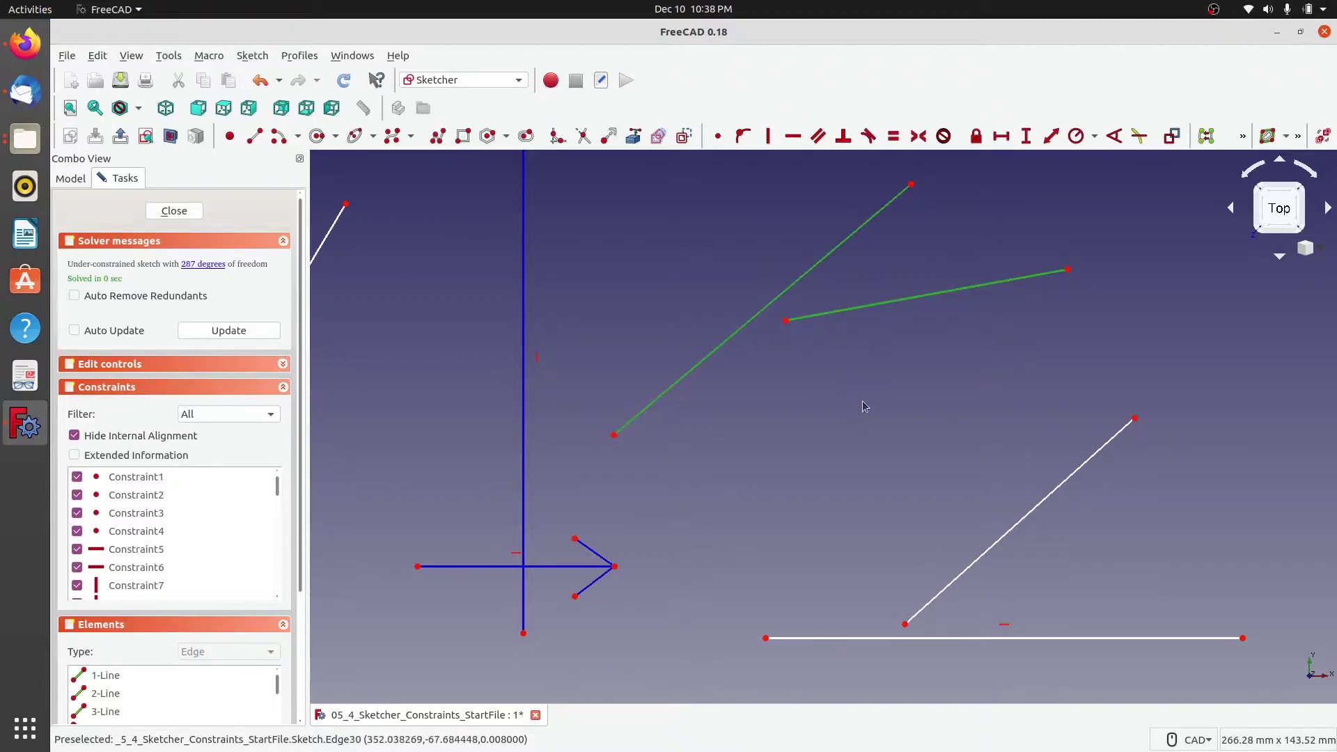
{"action": "left_click", "coordinate": [843, 137]}
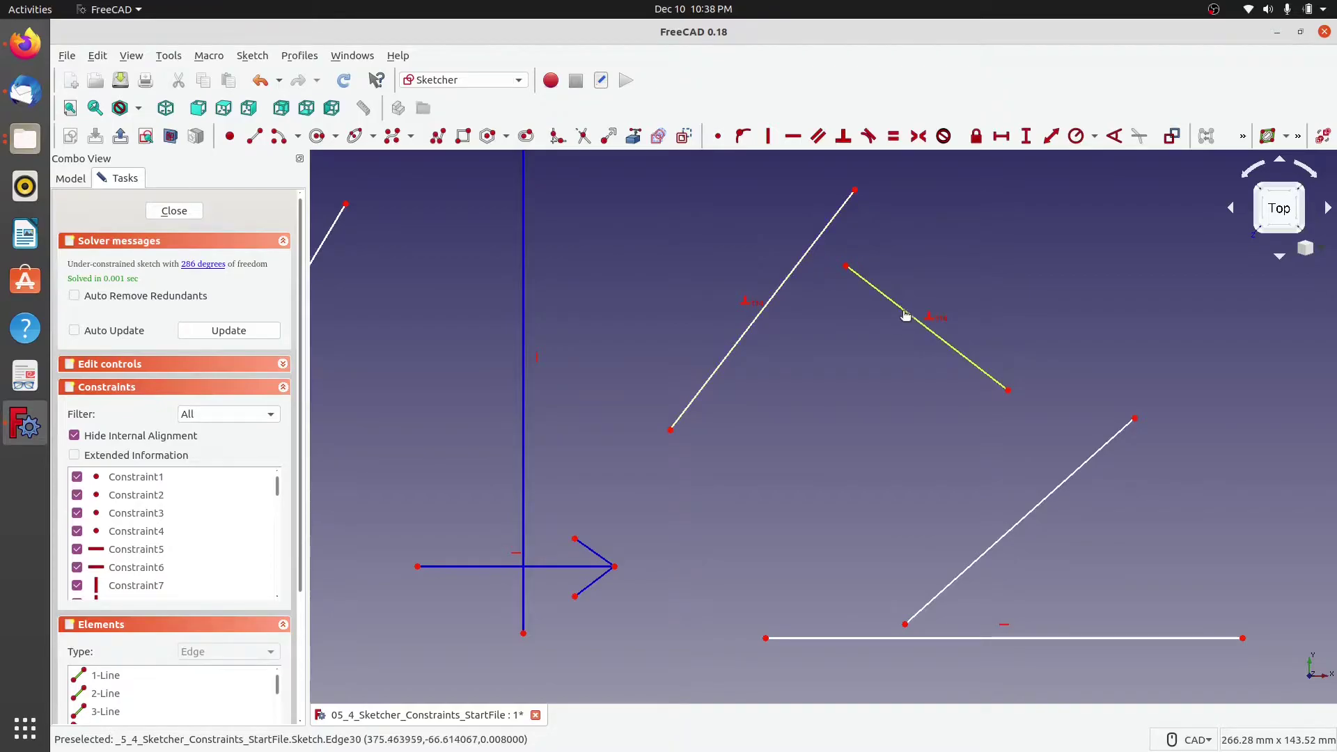
{"action": "mouse_move", "coordinate": [906, 317]}
{"action": "left_mouse_down"}
{"action": "mouse_move", "coordinate": [794, 406]}
{"action": "mouse_move", "coordinate": [902, 392]}
{"action": "mouse_move", "coordinate": [921, 335]}
{"action": "mouse_move", "coordinate": [949, 307]}
{"action": "mouse_move", "coordinate": [907, 317]}
{"action": "left_mouse_up"}
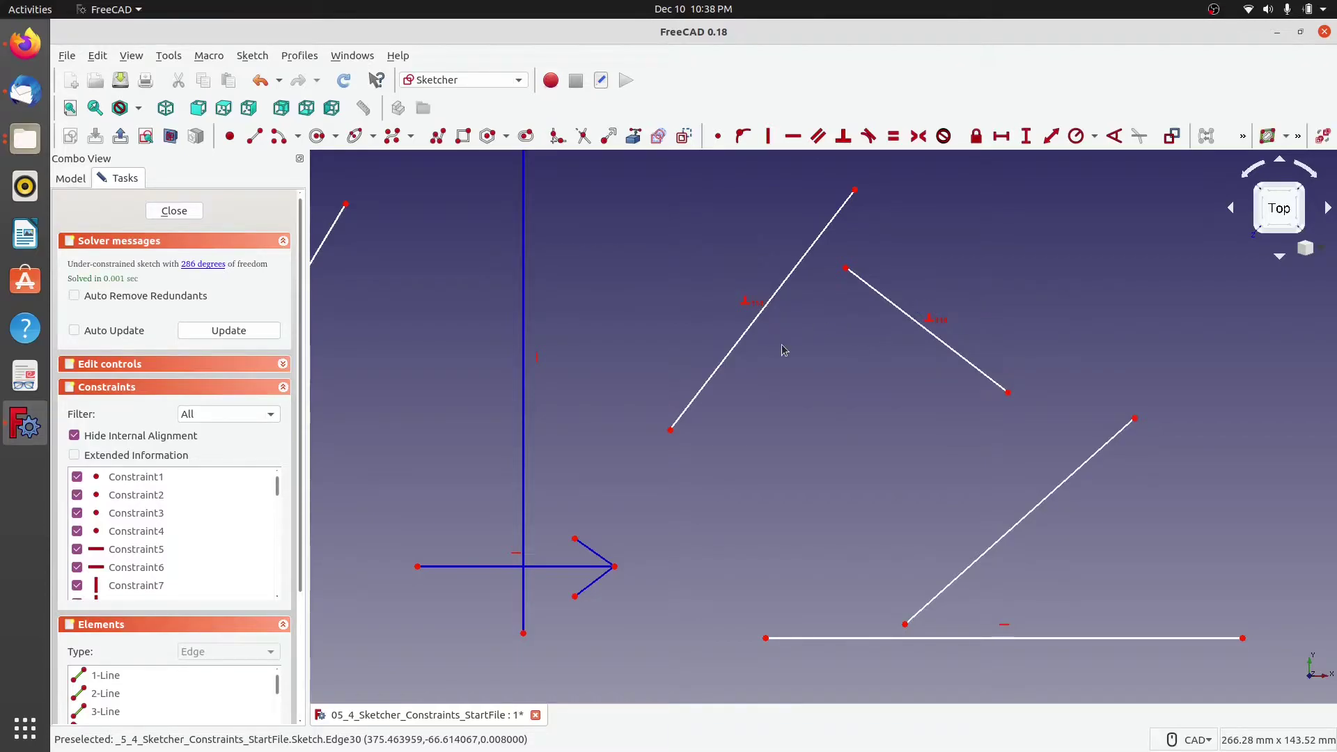
Try a vertical constraint on the shorter line of the perpendicular pair, and undo it.
{"action": "left_click", "coordinate": [893, 304]}
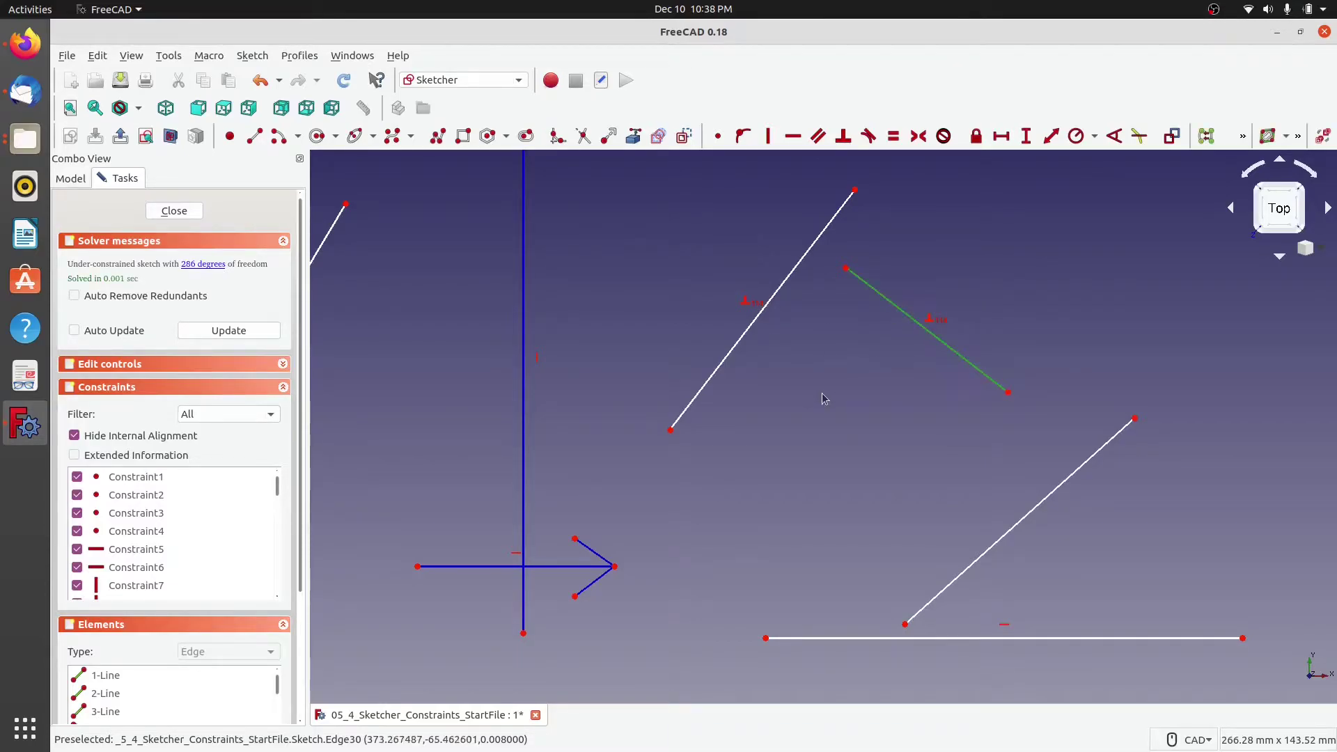
{"action": "left_click", "coordinate": [768, 136]}
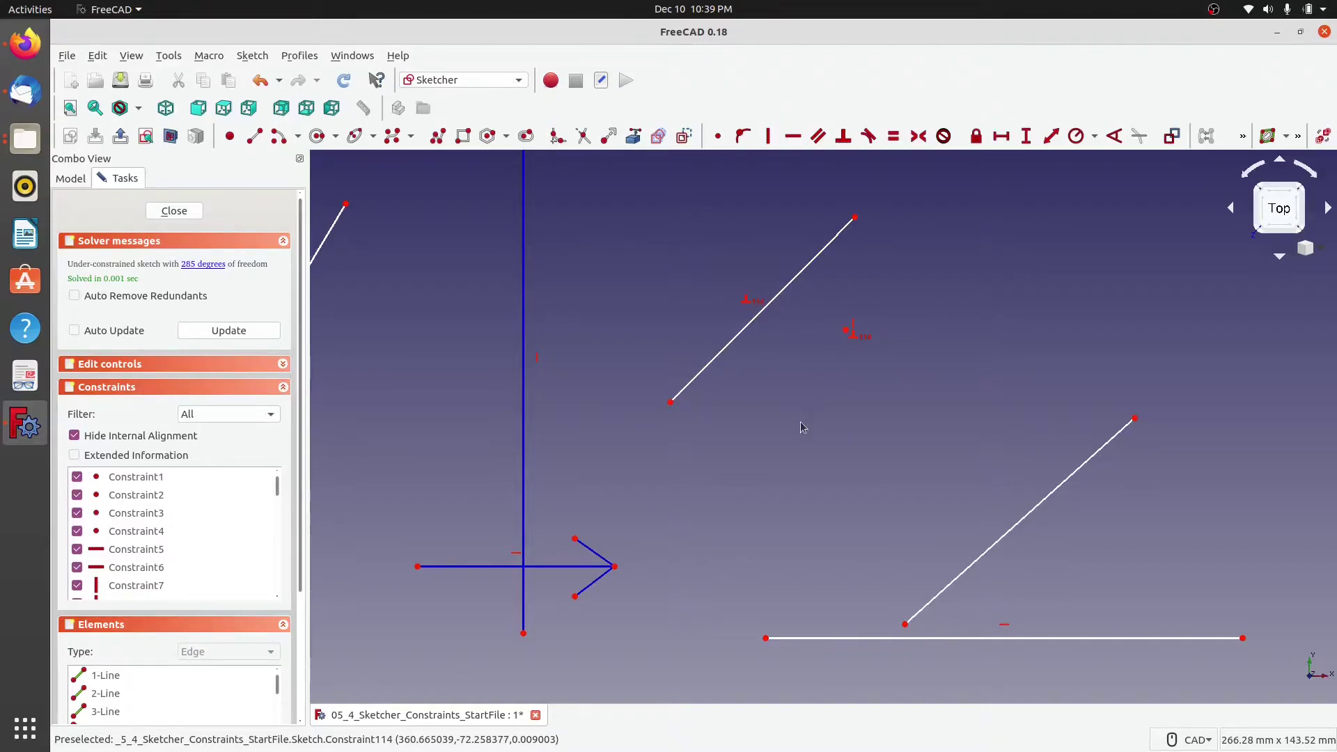
{"action": "key", "text": "ctrl+z"}
{"action": "key", "text": "ctrl+z"}
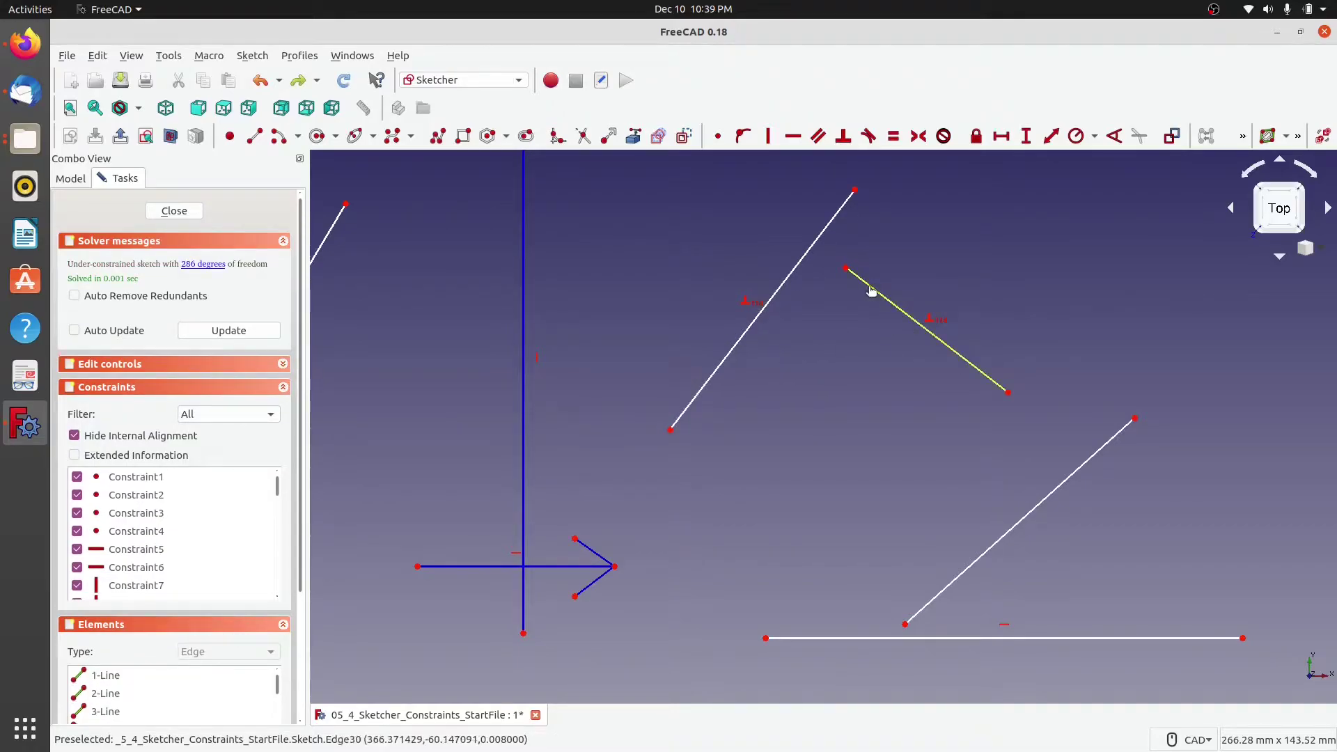
Delete the perpendicular constraint between the two slanted lines.
{"action": "mouse_move", "coordinate": [870, 293]}
{"action": "left_mouse_down"}
{"action": "mouse_move", "coordinate": [811, 326]}
{"action": "mouse_move", "coordinate": [872, 305]}
{"action": "mouse_move", "coordinate": [879, 280]}
{"action": "left_mouse_up"}
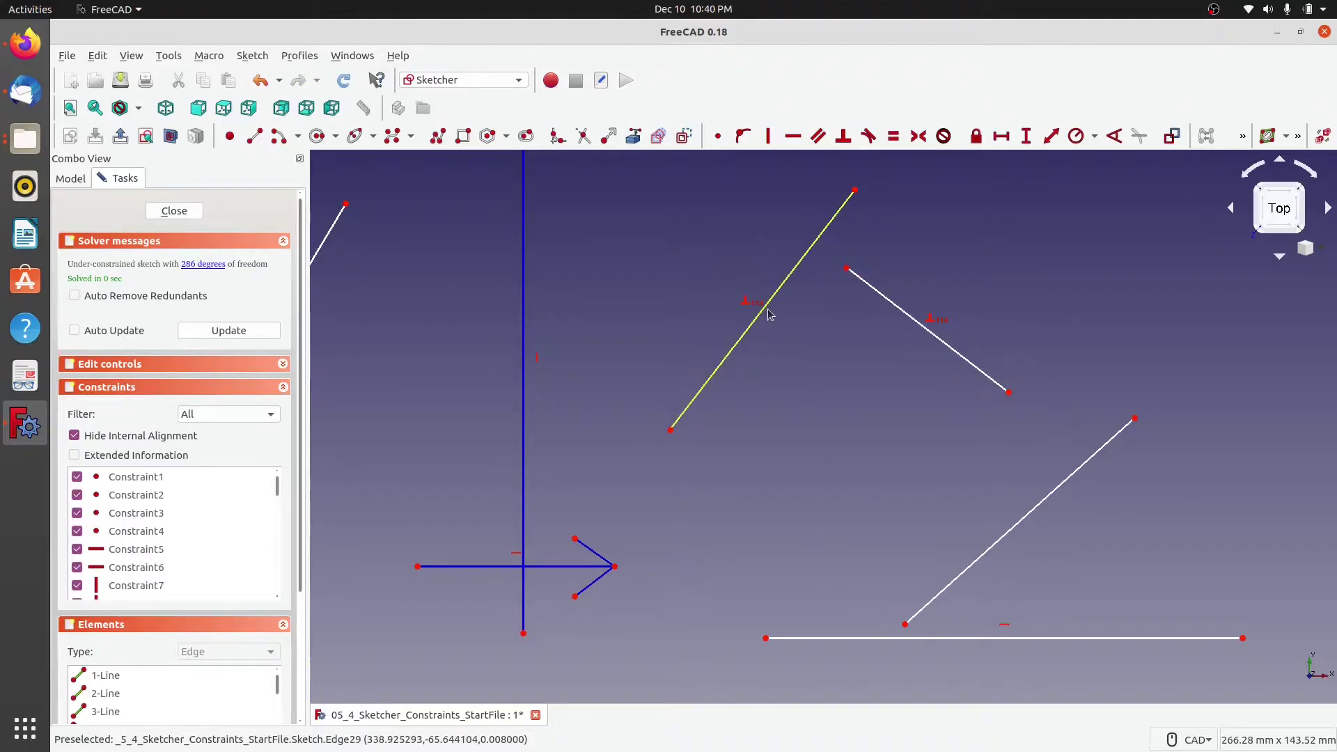
{"action": "left_click", "coordinate": [932, 319]}
{"action": "key", "text": "Delete"}
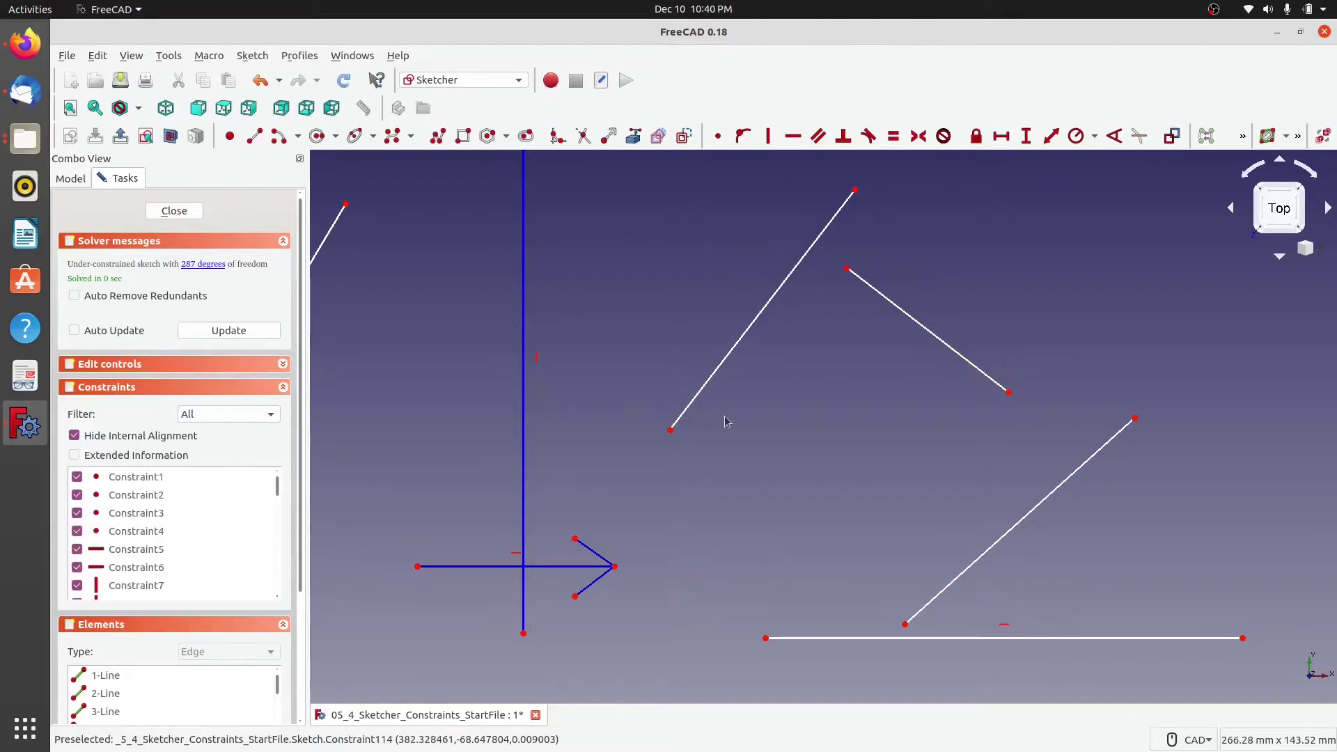
Try making the longer line horizontal and the shorter line vertical, move the vertical line above the horizontal one, and undo these changes.
{"action": "left_click", "coordinate": [773, 299]}
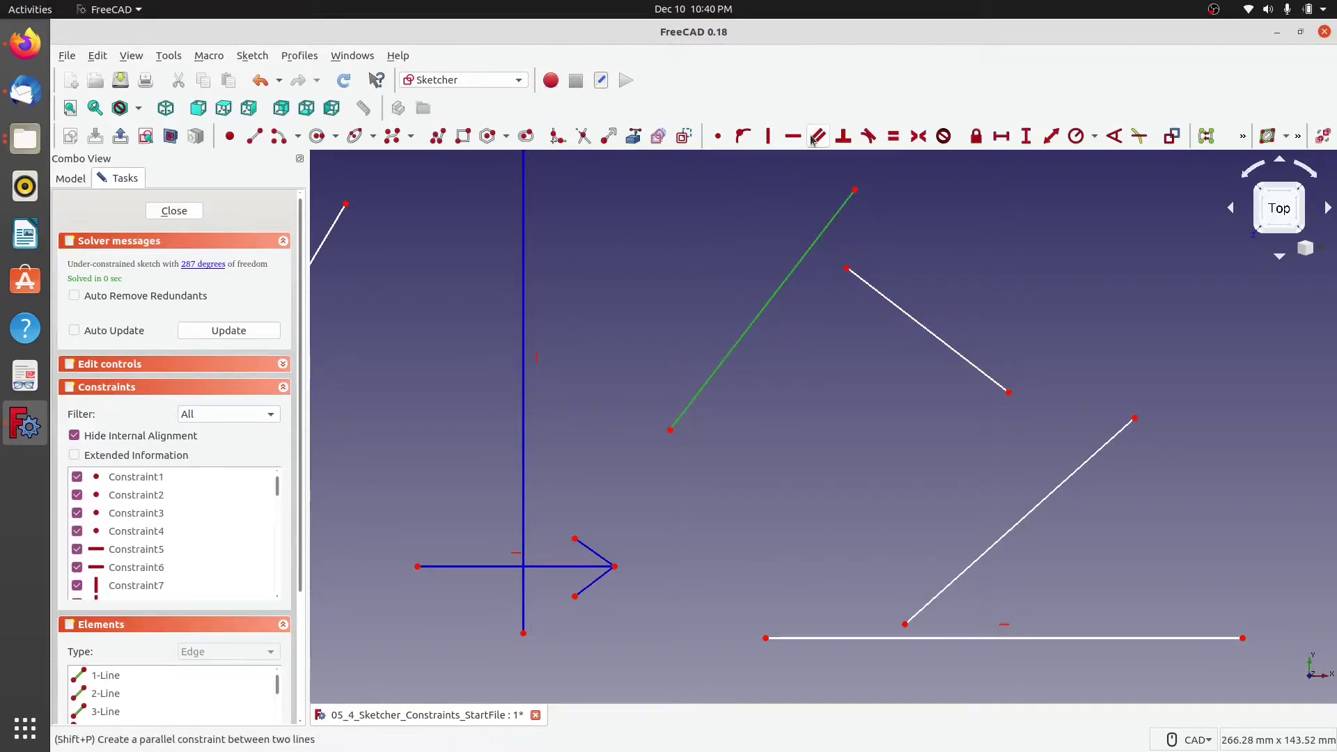
{"action": "left_click", "coordinate": [793, 136]}
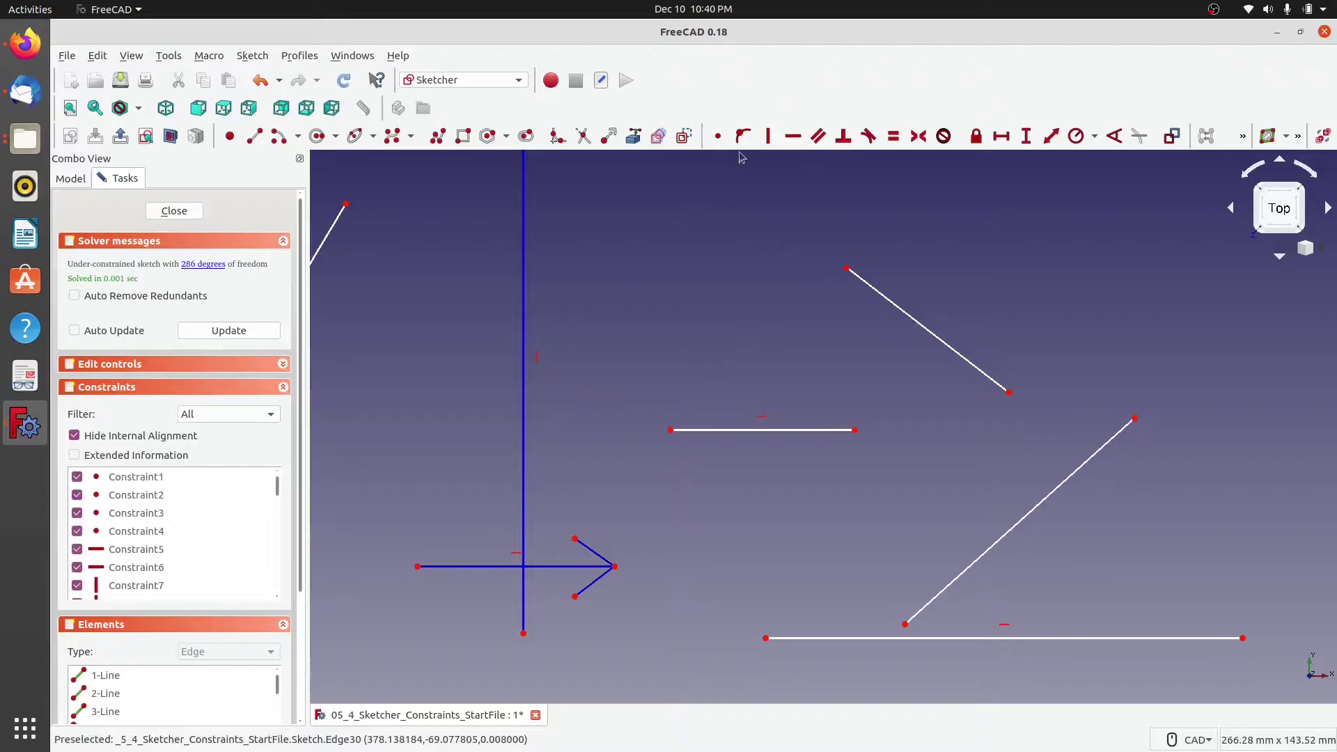
{"action": "left_click", "coordinate": [854, 274]}
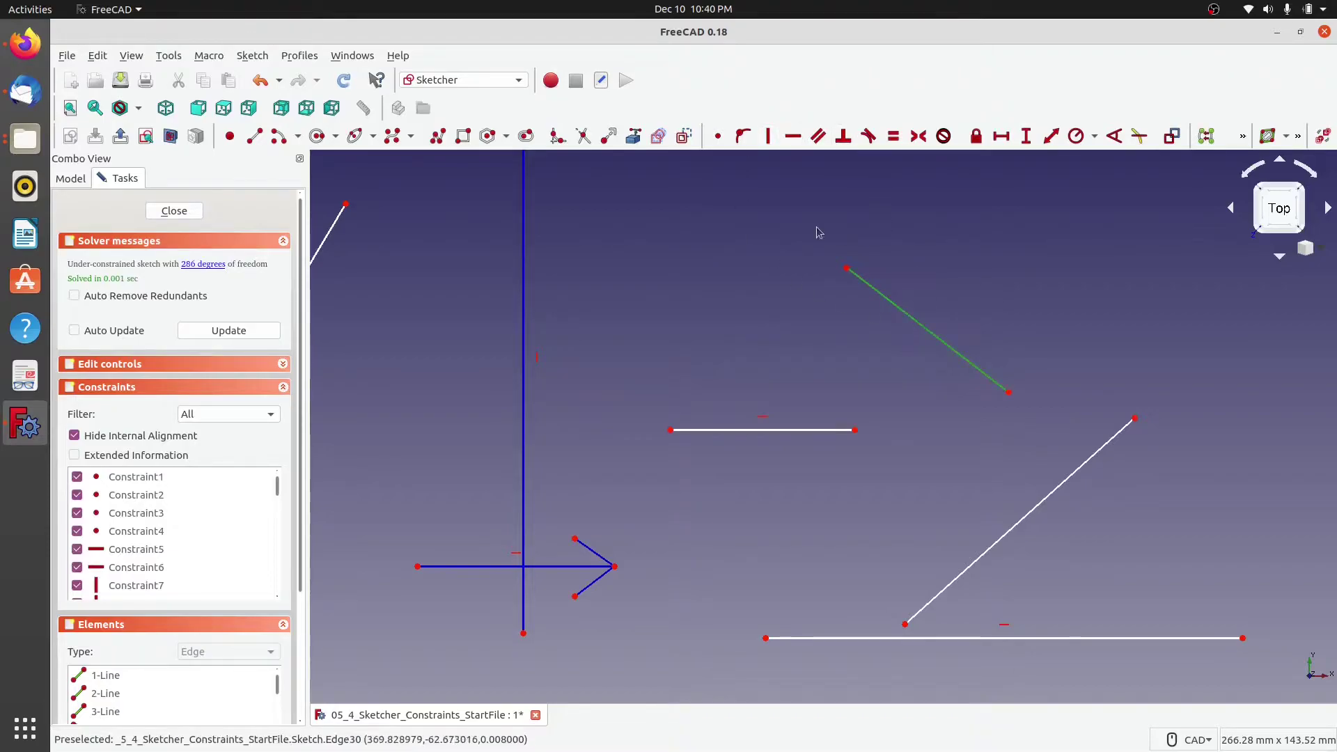
{"action": "left_click", "coordinate": [767, 136]}
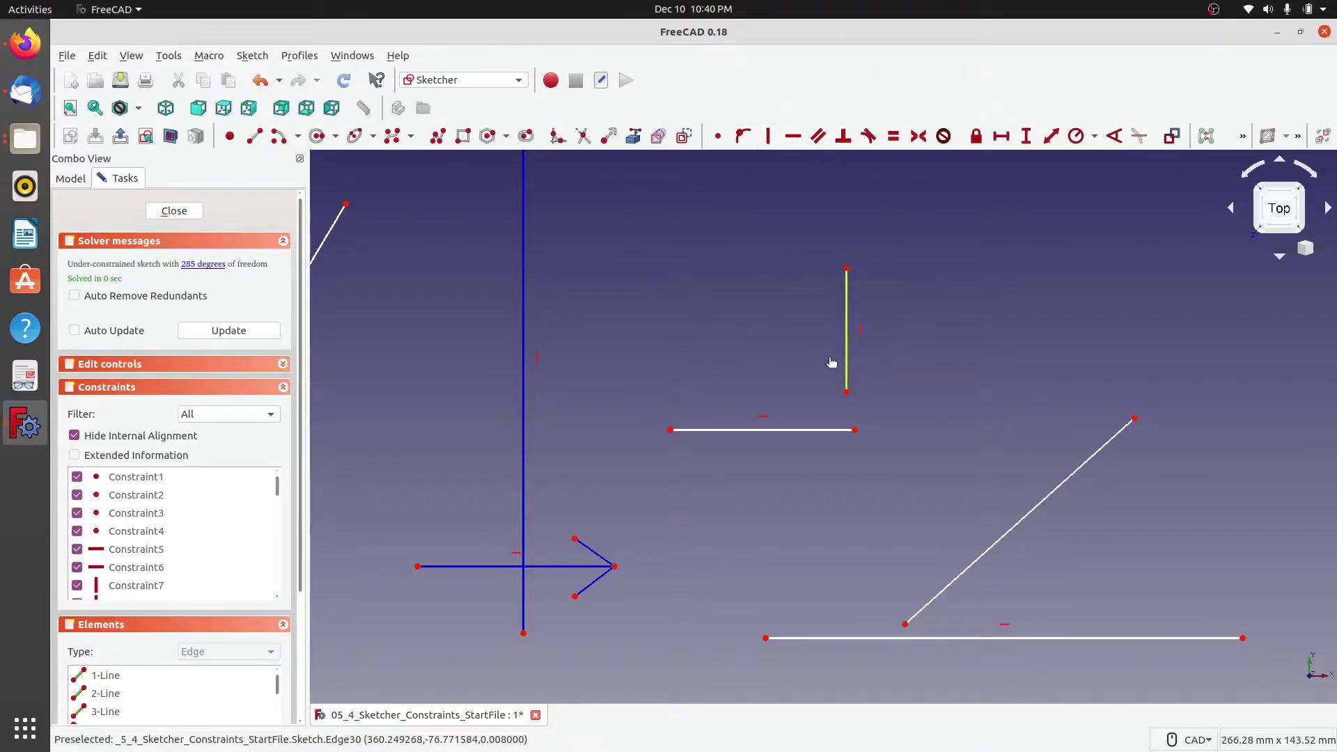
{"action": "left_click_drag", "start_coordinate": [831, 362], "coordinate": [731, 377]}
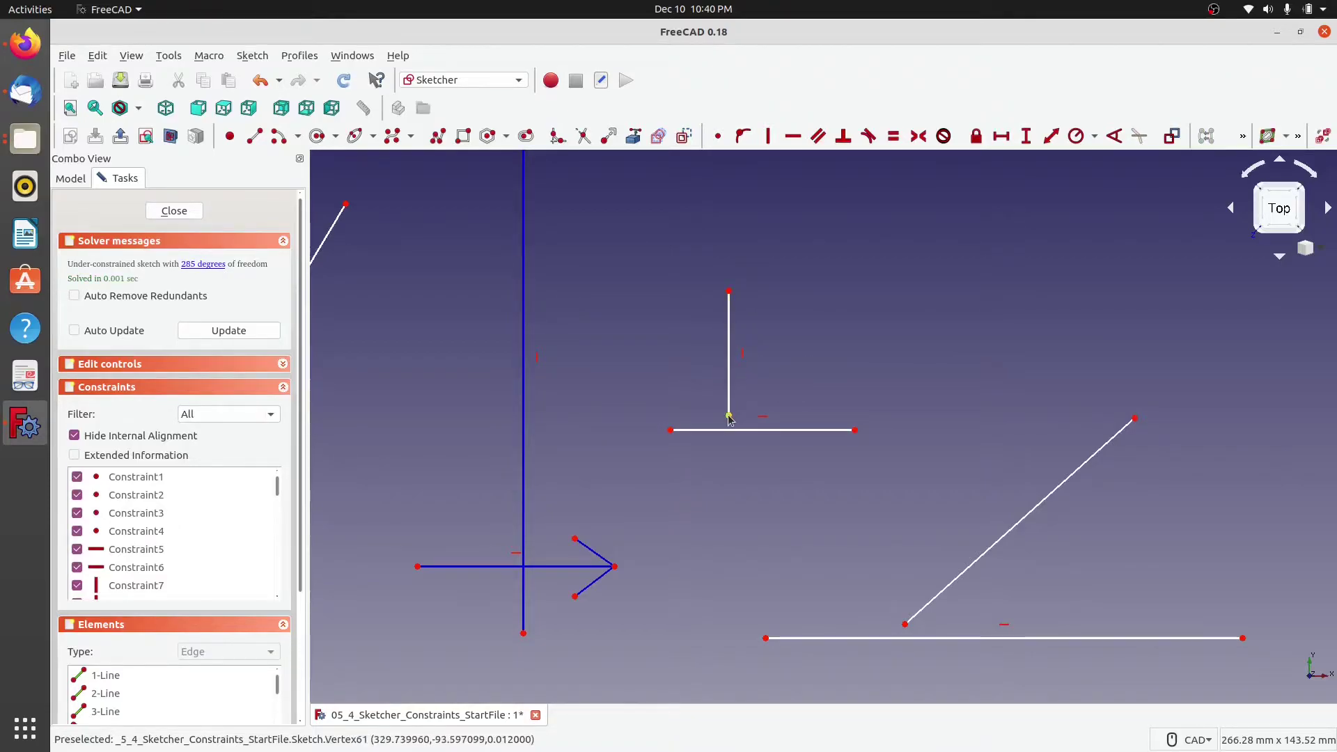
{"action": "key", "text": "ctrl+z"}
{"action": "key", "text": "ctrl+z"}
{"action": "key", "text": "ctrl+z"}
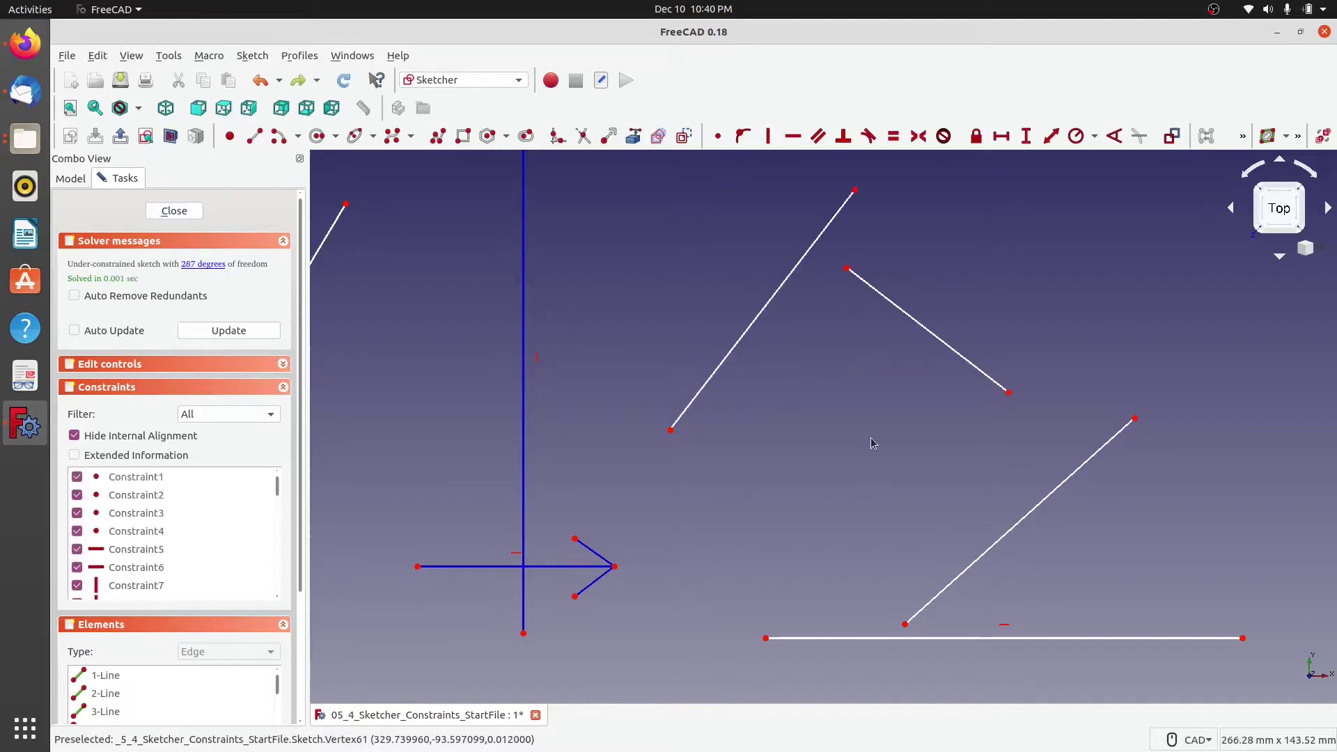
Reapply the perpendicular constraint between the shorter and longer slanted lines.
{"action": "left_click", "coordinate": [872, 289]}
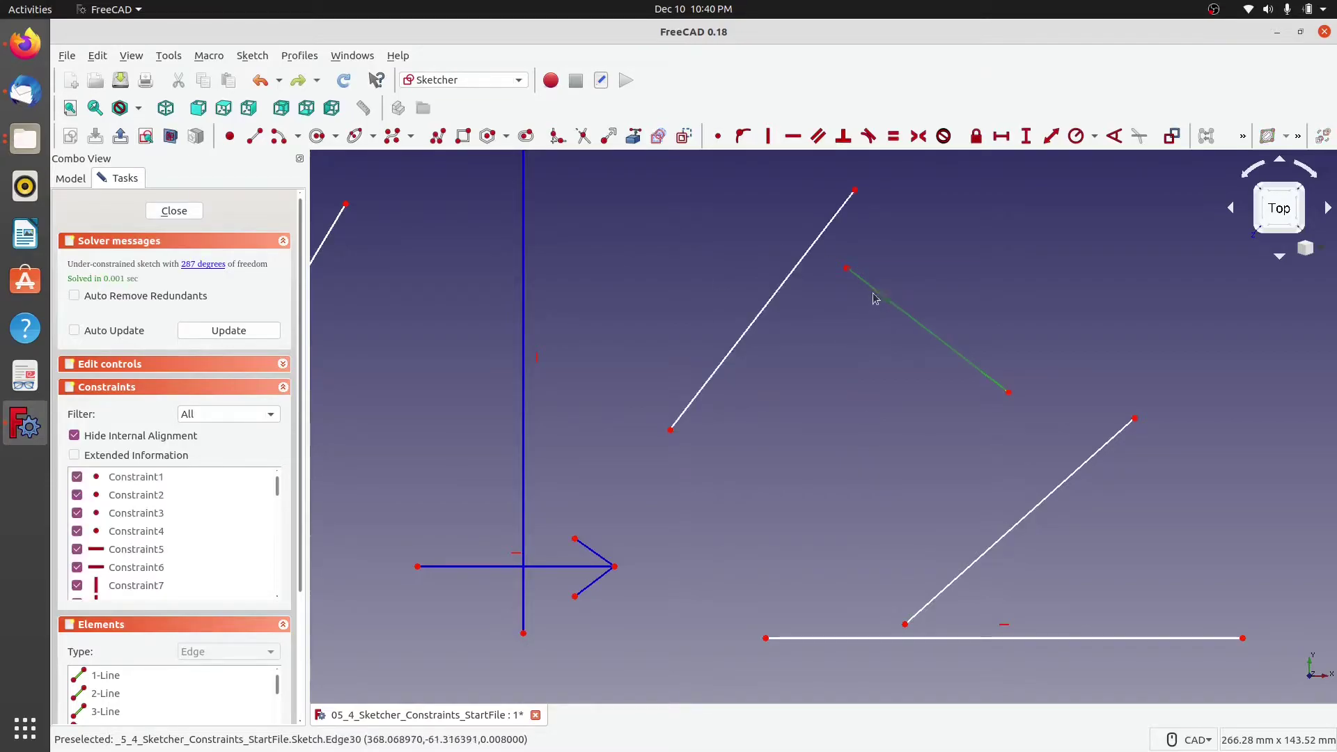
{"action": "left_click", "coordinate": [772, 305]}
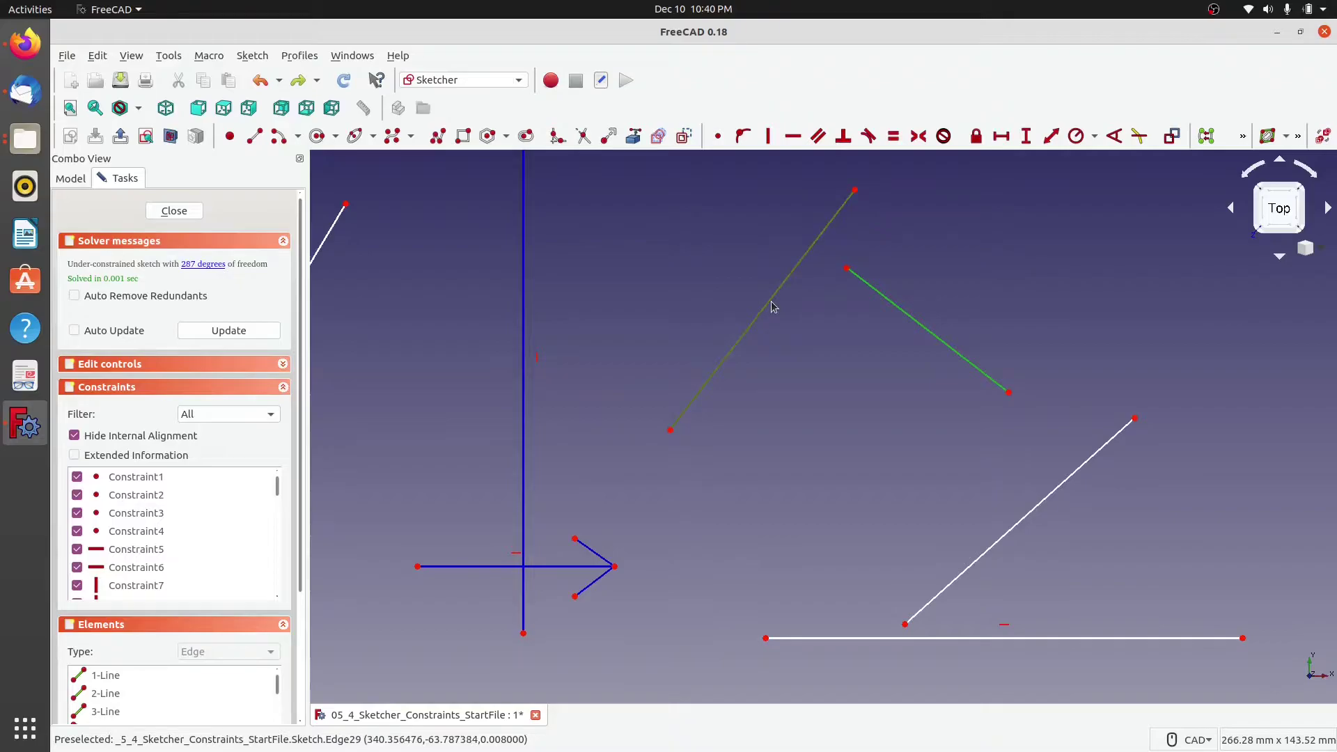
{"action": "left_click", "coordinate": [819, 137]}
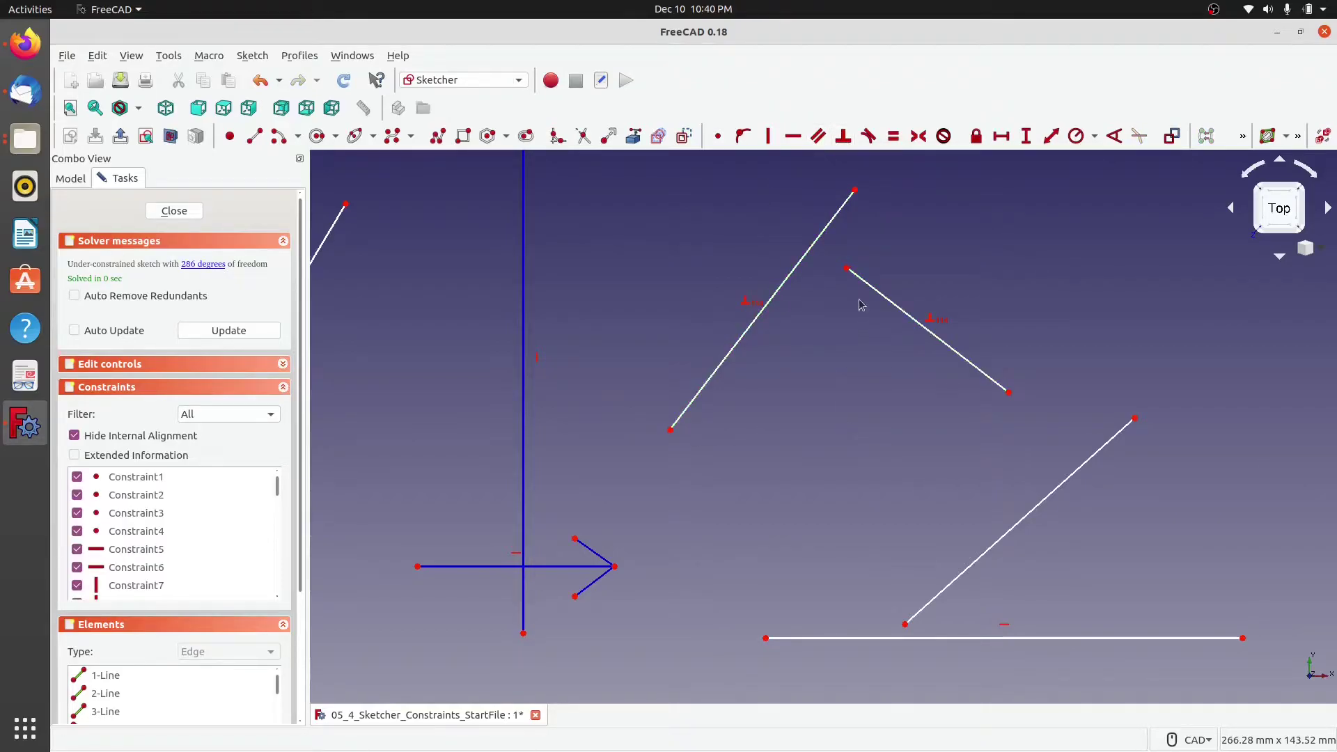
Constrain the shorter line's upper endpoint onto the longer line with a point-on-object constraint, and move the joined lines.
{"action": "left_click", "coordinate": [810, 260]}
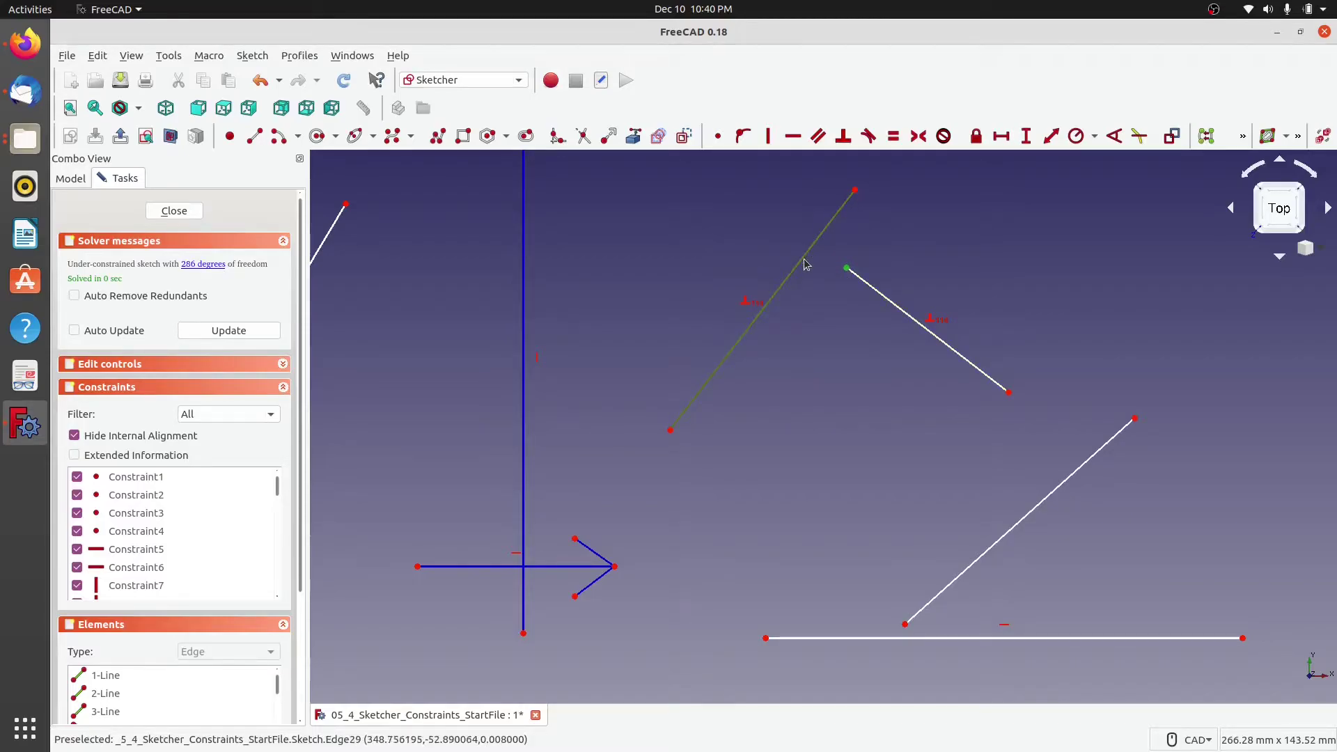
{"action": "left_click", "coordinate": [742, 137]}
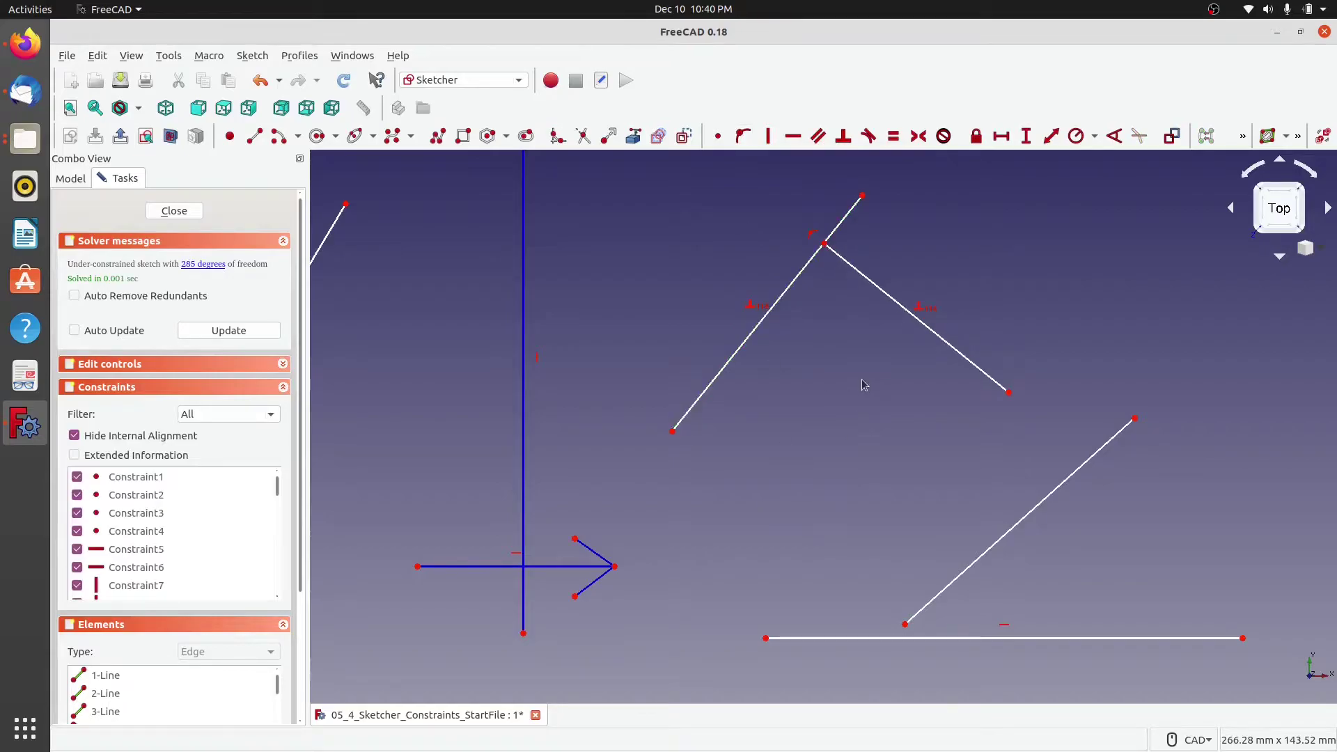
{"action": "left_click_drag", "start_coordinate": [866, 277], "coordinate": [763, 251]}
Make the lower slanted line perpendicular to the horizontal line beneath it.
{"action": "middle_click_drag", "start_coordinate": [891, 485], "coordinate": [725, 359]}
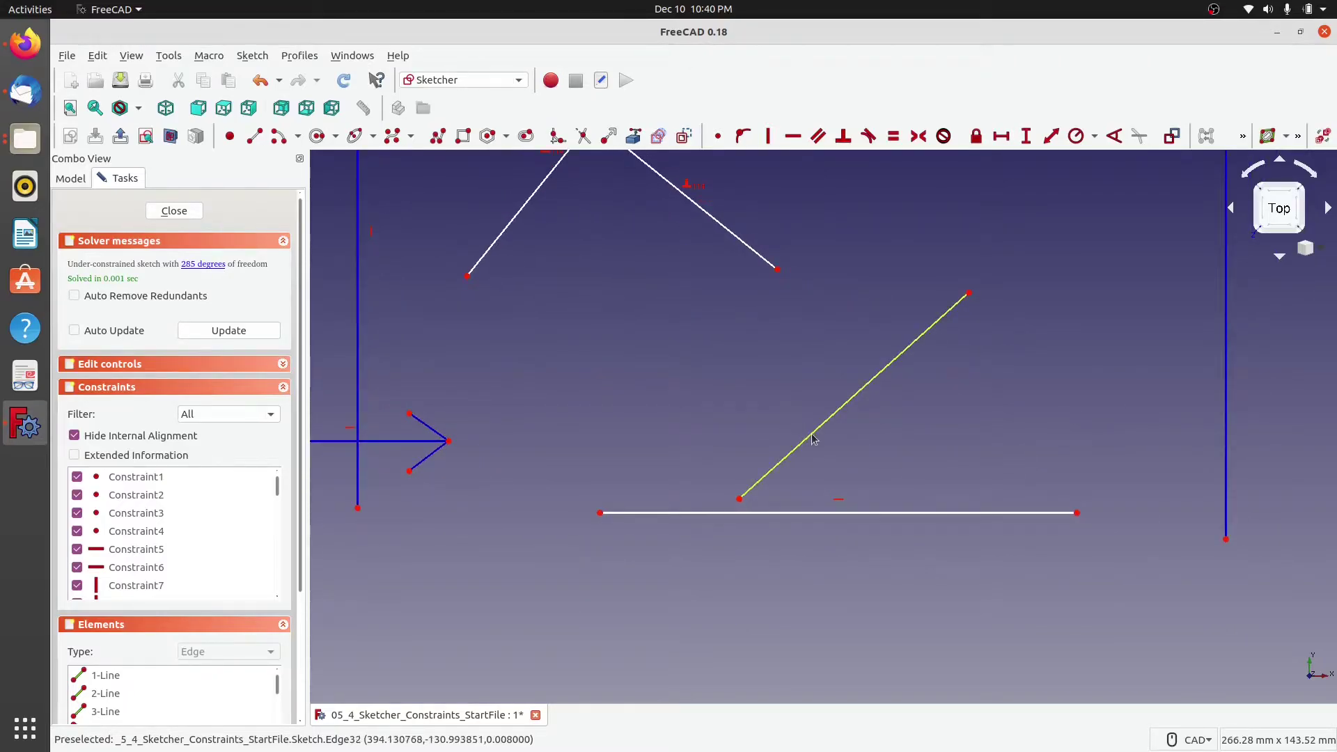
{"action": "left_click", "coordinate": [795, 513]}
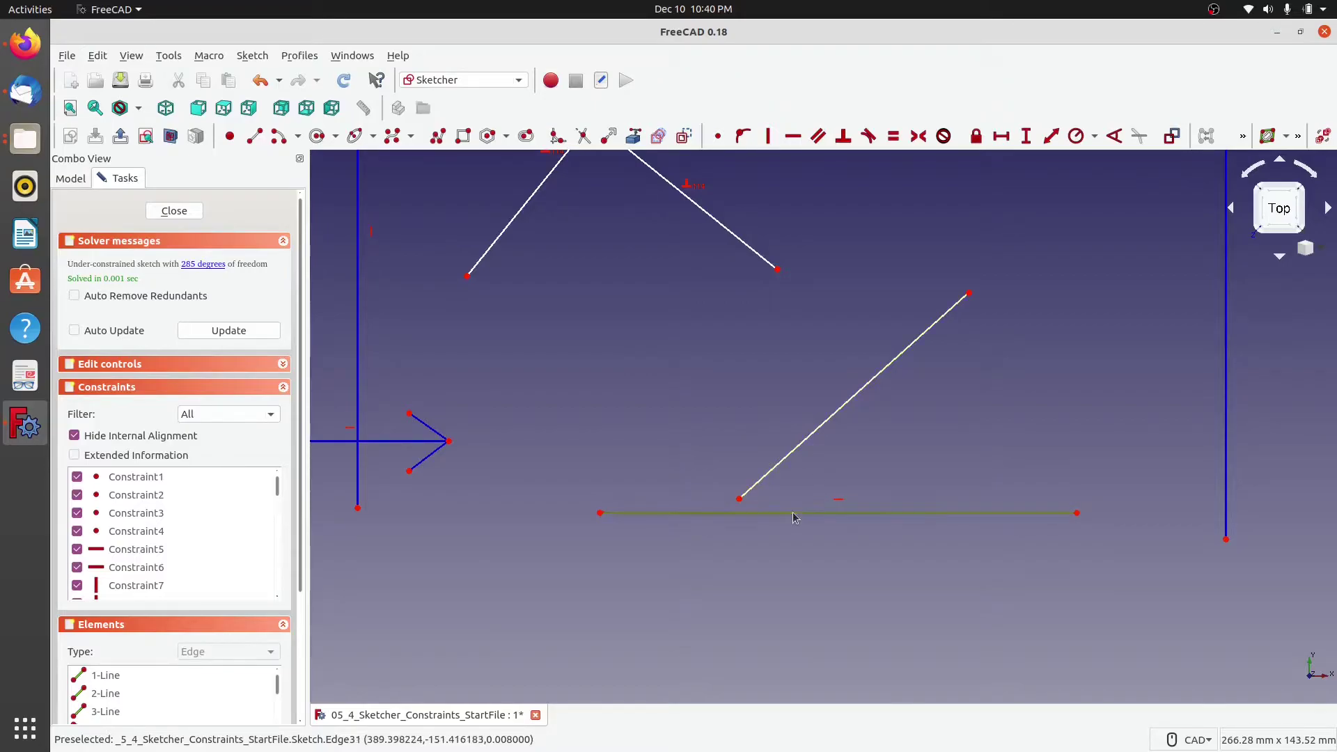
{"action": "left_click", "coordinate": [869, 385]}
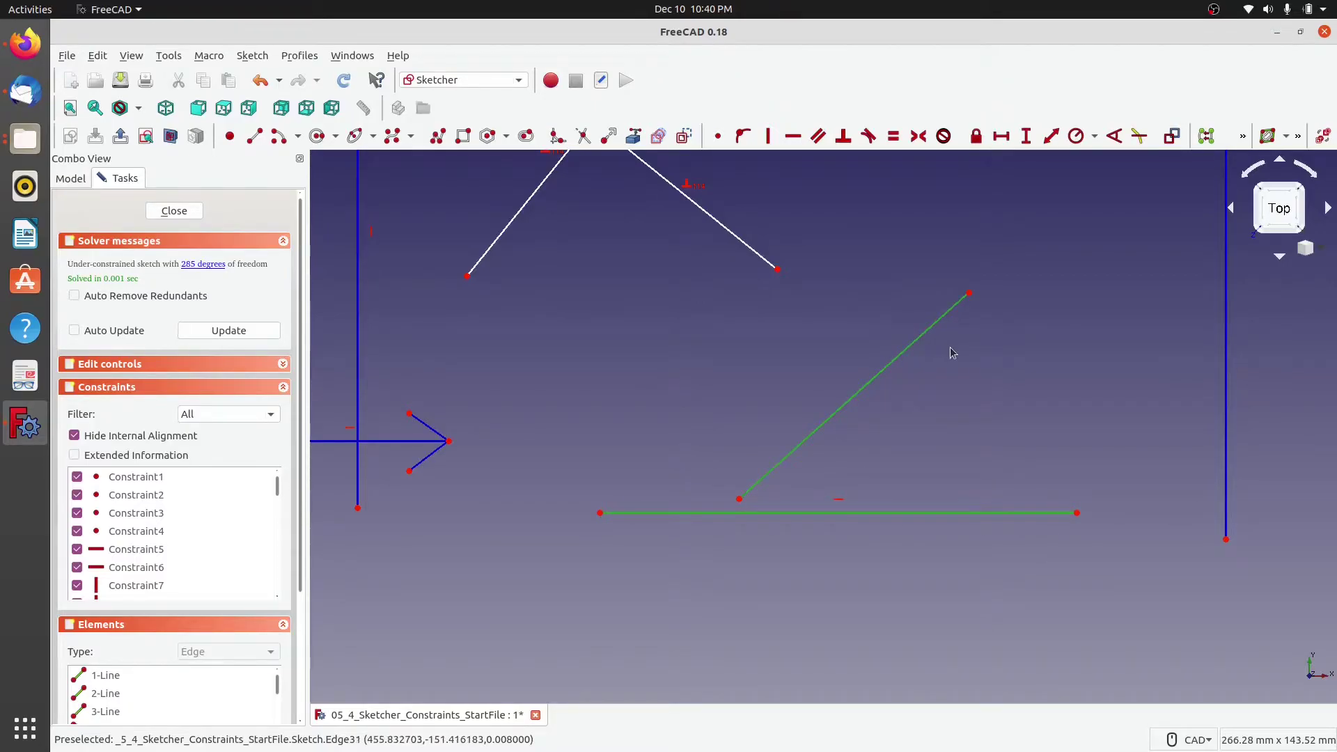
{"action": "left_click", "coordinate": [842, 137]}
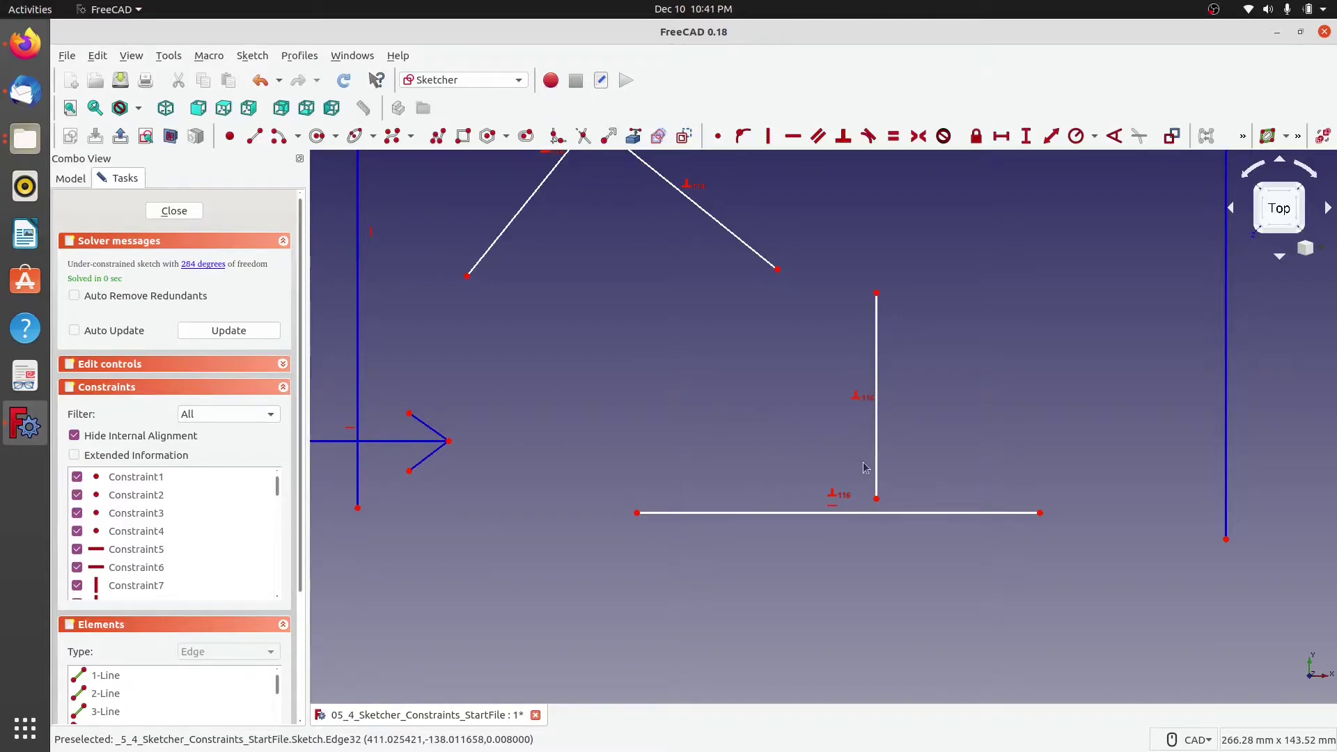
Make the full circle tangent to the steep line above it, and extend that line's lower endpoint down past the circle.
{"action": "mouse_move", "coordinate": [1082, 420]}
{"action": "middle_mouse_down"}
{"action": "mouse_move", "coordinate": [1099, 533]}
{"action": "mouse_move", "coordinate": [932, 352]}
{"action": "mouse_move", "coordinate": [1034, 577]}
{"action": "mouse_move", "coordinate": [645, 334]}
{"action": "mouse_move", "coordinate": [1051, 531]}
{"action": "middle_mouse_up"}
{"action": "mouse_move", "coordinate": [556, 437]}
{"action": "middle_mouse_down"}
{"action": "mouse_move", "coordinate": [935, 491]}
{"action": "mouse_move", "coordinate": [897, 537]}
{"action": "mouse_move", "coordinate": [888, 585]}
{"action": "middle_mouse_up"}
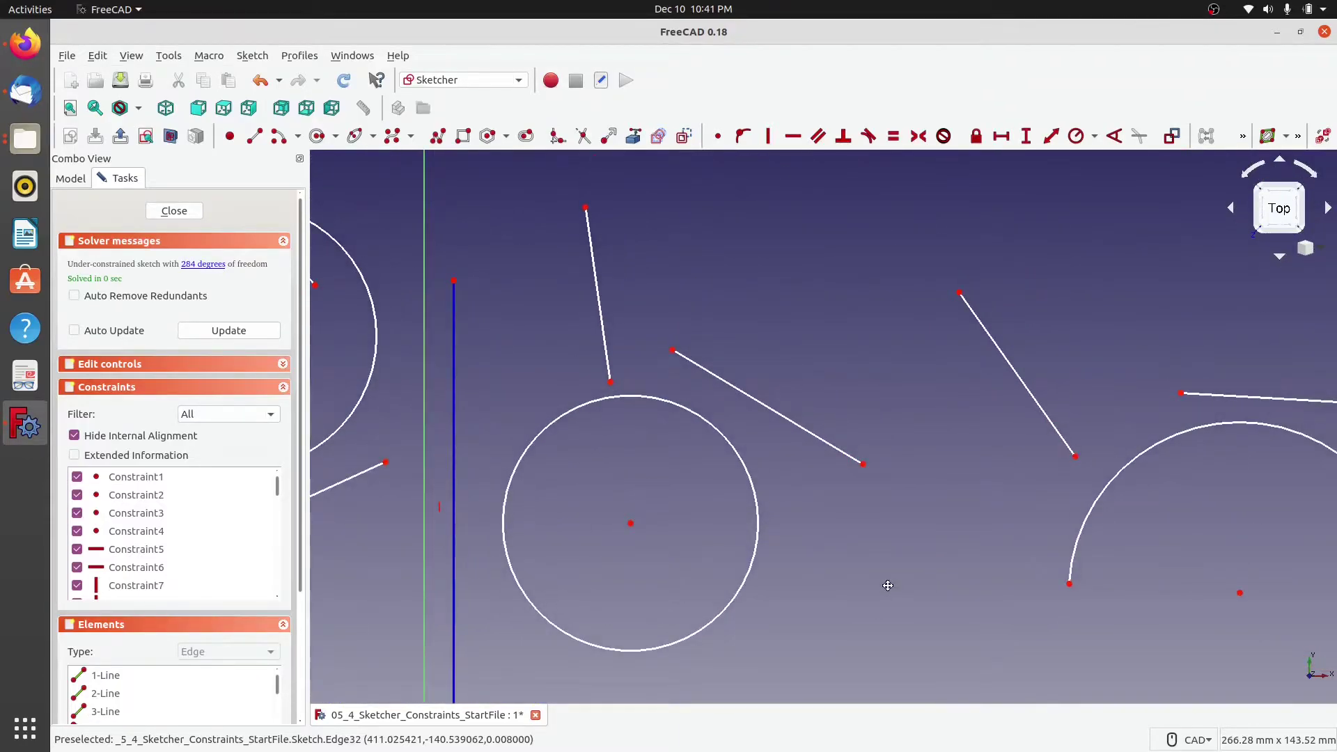
{"action": "middle_click_drag", "start_coordinate": [903, 534], "coordinate": [870, 546]}
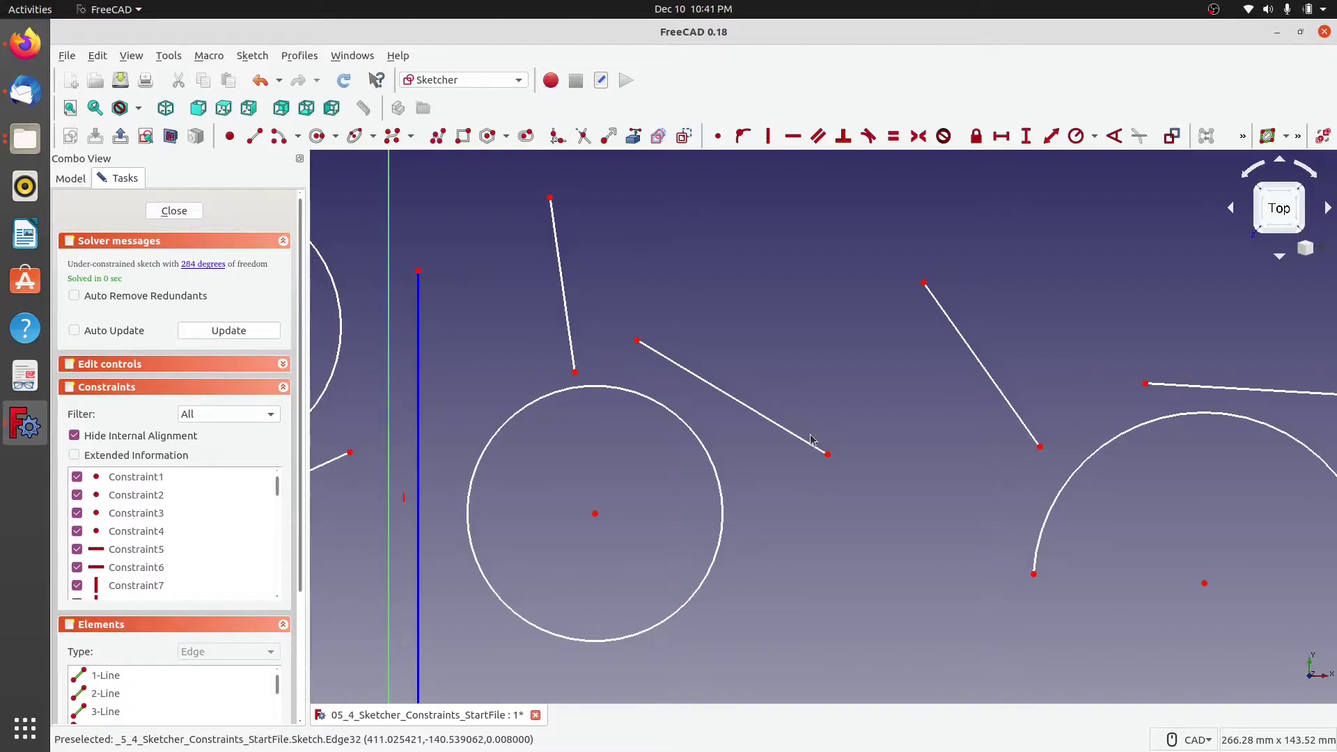
{"action": "left_click", "coordinate": [594, 388]}
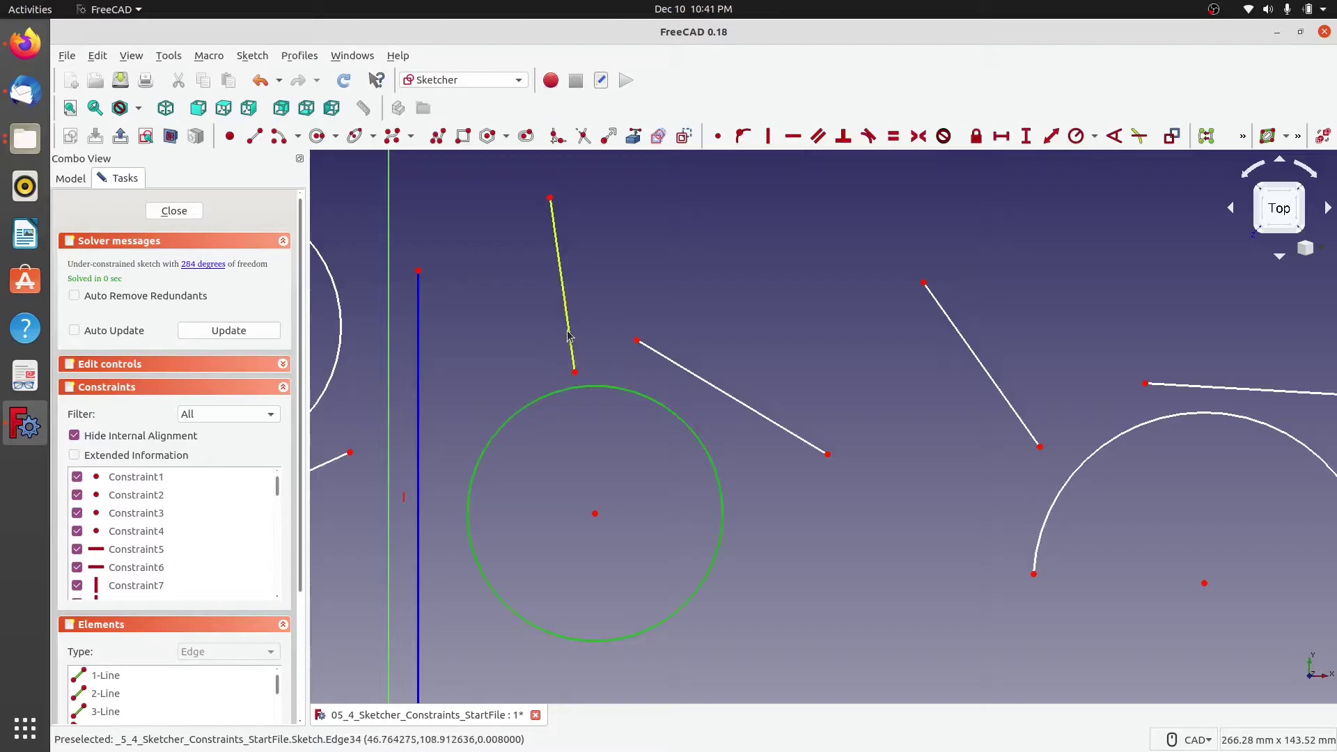
{"action": "left_click", "coordinate": [569, 335]}
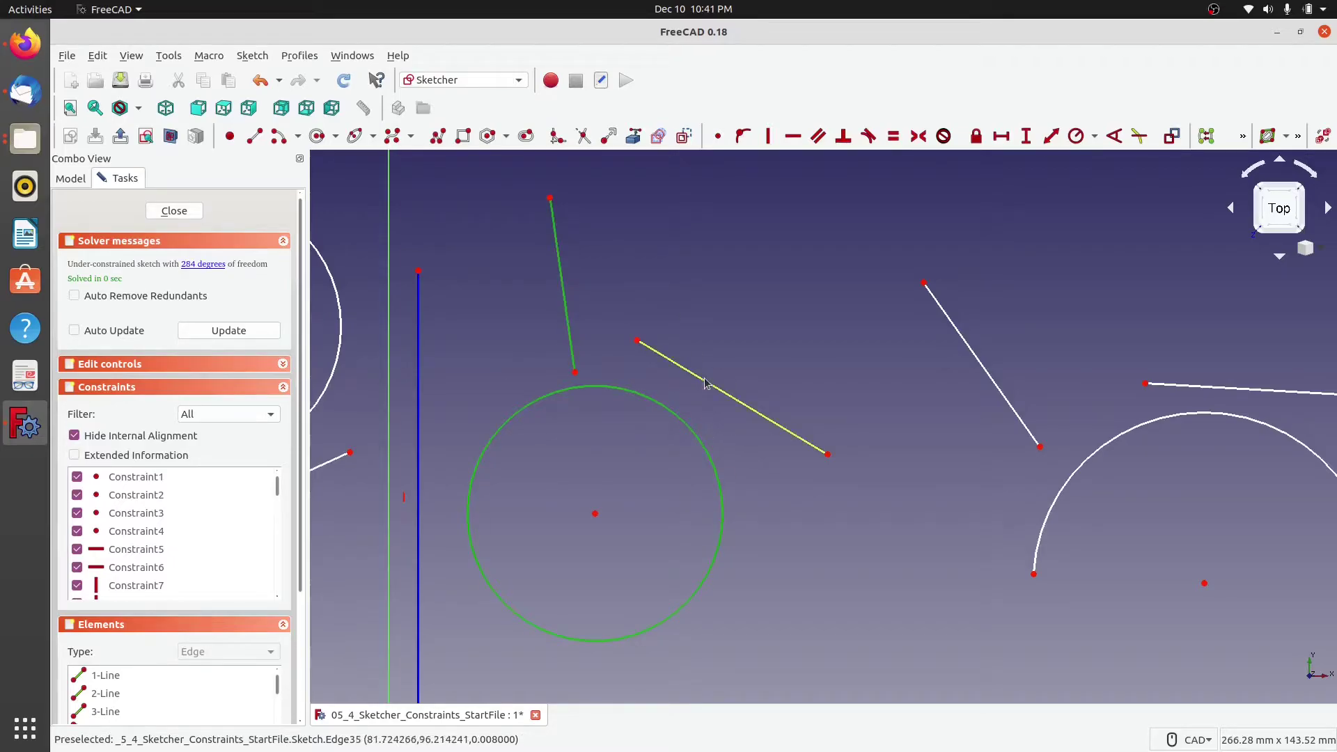
{"action": "left_click", "coordinate": [869, 136]}
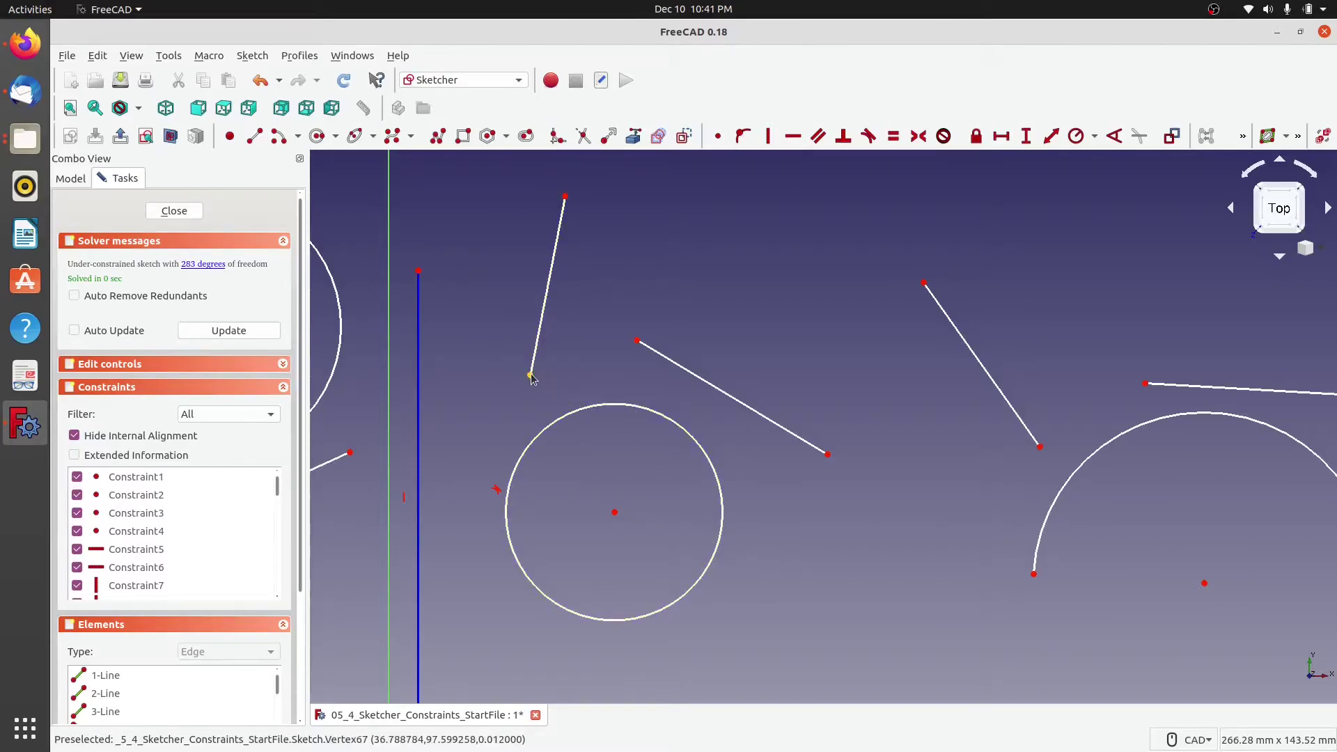
{"action": "left_click_drag", "start_coordinate": [532, 378], "coordinate": [454, 674]}
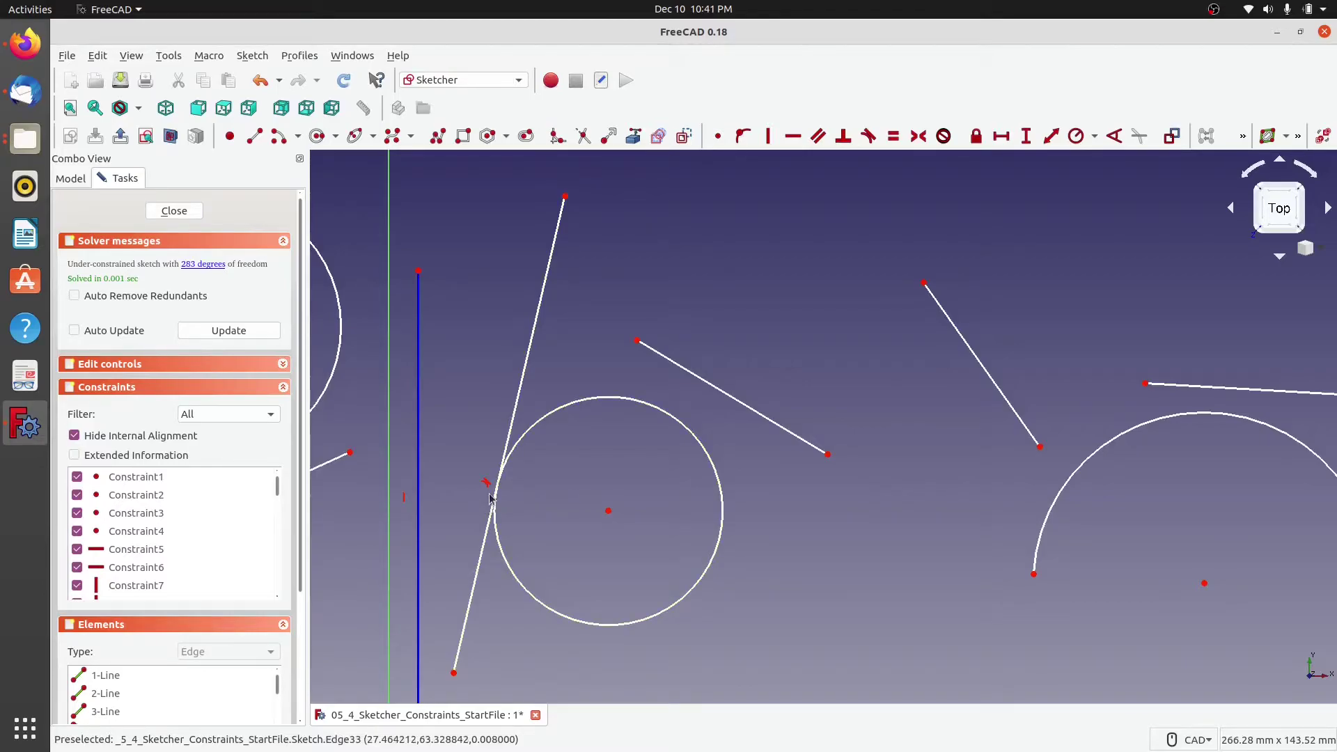
Examine the contact between the circle and the tangent line in close-up.
{"action": "scroll", "coordinate": [502, 486], "scroll_direction": "up", "scroll_amount": 10}
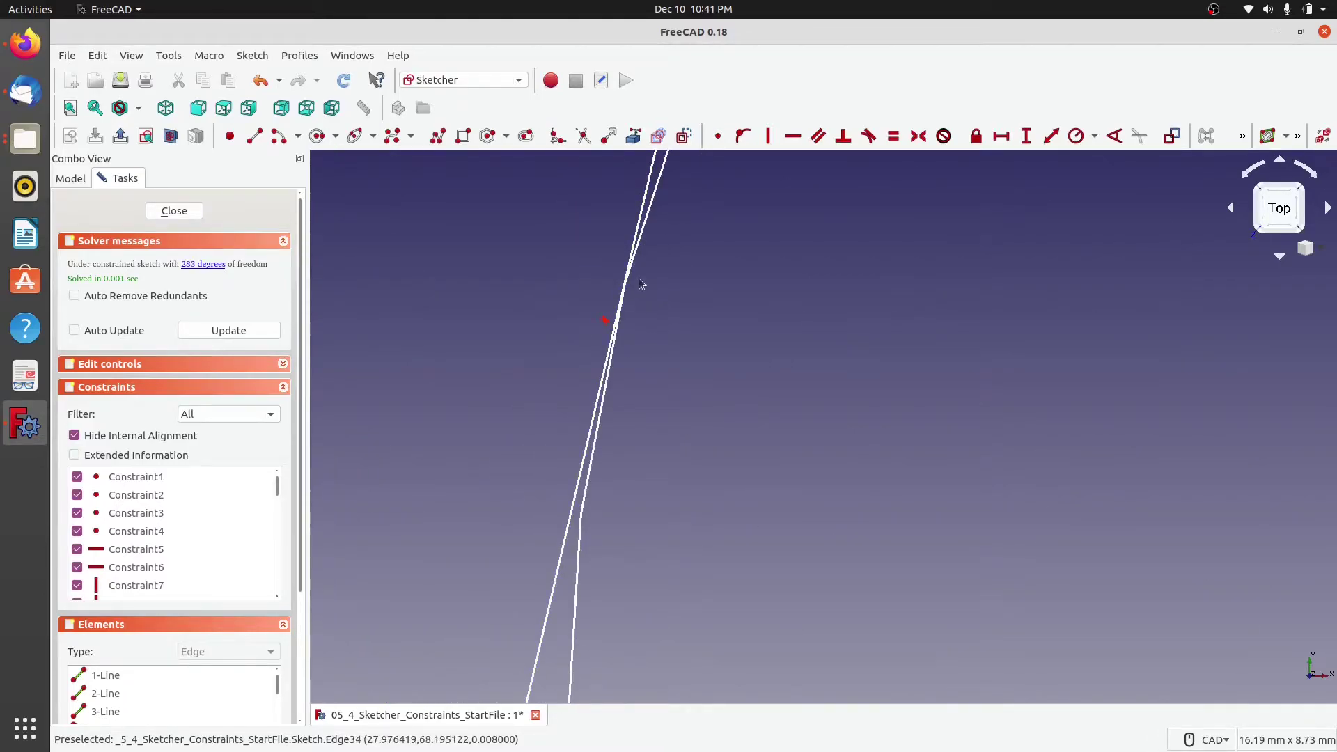
{"action": "scroll", "coordinate": [638, 278], "scroll_direction": "up", "scroll_amount": 10}
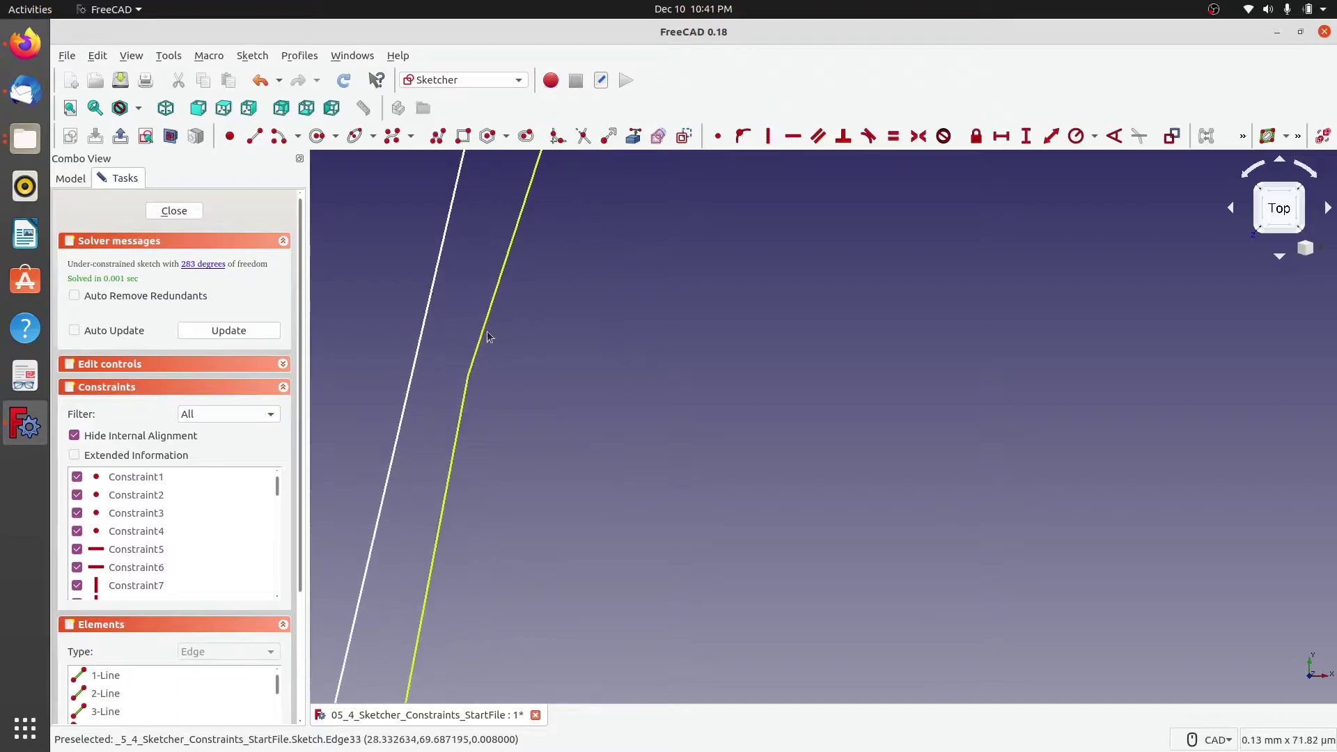
{"action": "scroll", "coordinate": [486, 337], "scroll_direction": "down", "scroll_amount": 3}
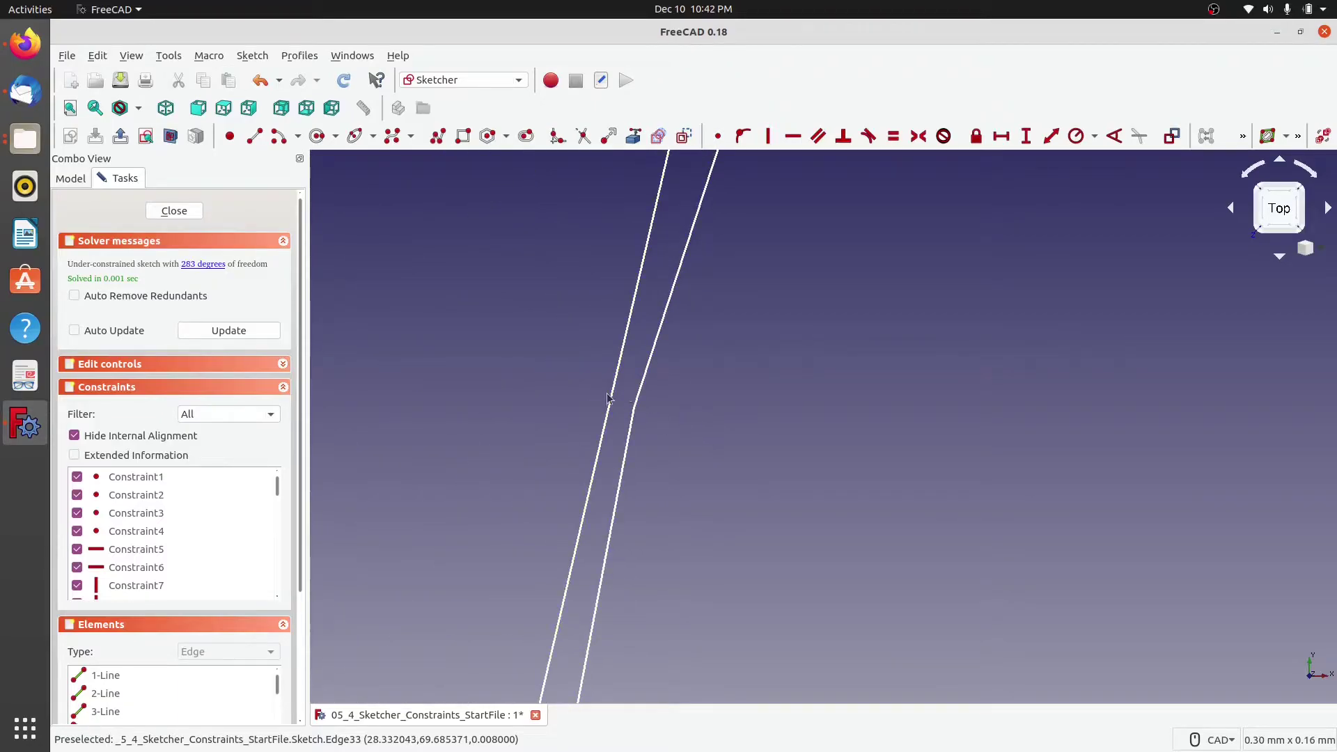
{"action": "scroll", "coordinate": [591, 420], "scroll_direction": "down", "scroll_amount": 2}
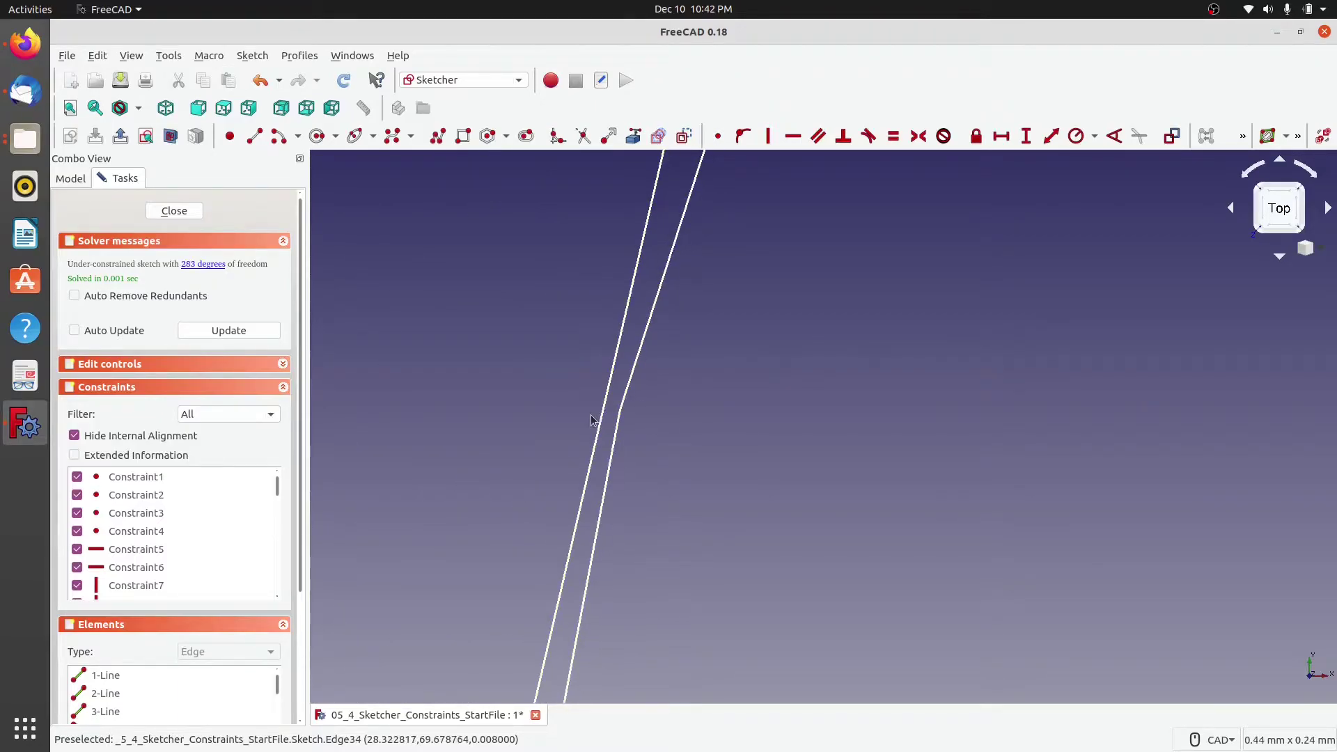
Inspect how the circle's displayed edge segments run alongside the steep tangent line at several magnifications.
{"action": "scroll", "coordinate": [591, 420], "scroll_direction": "down", "scroll_amount": 3}
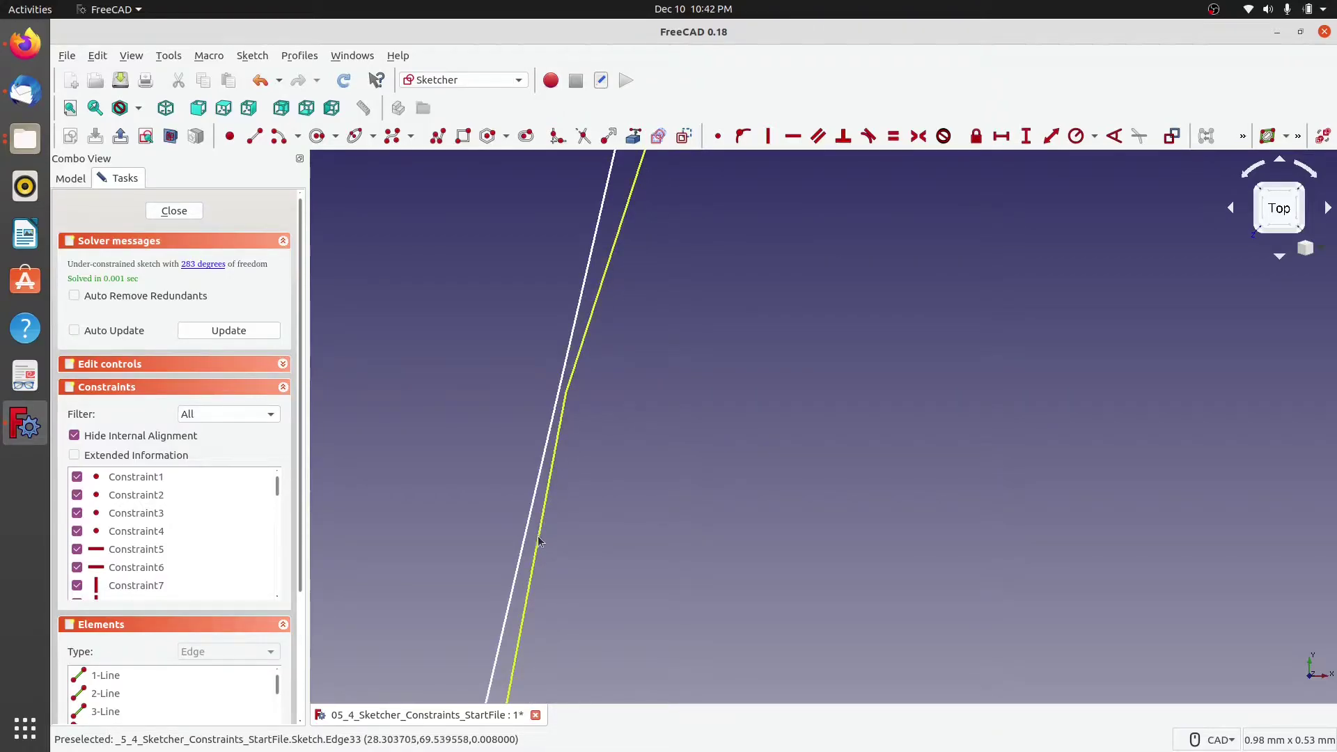
{"action": "key", "text": "v"}
{"action": "key", "text": "f"}
{"action": "scroll", "coordinate": [588, 373], "scroll_direction": "up", "scroll_amount": 15}
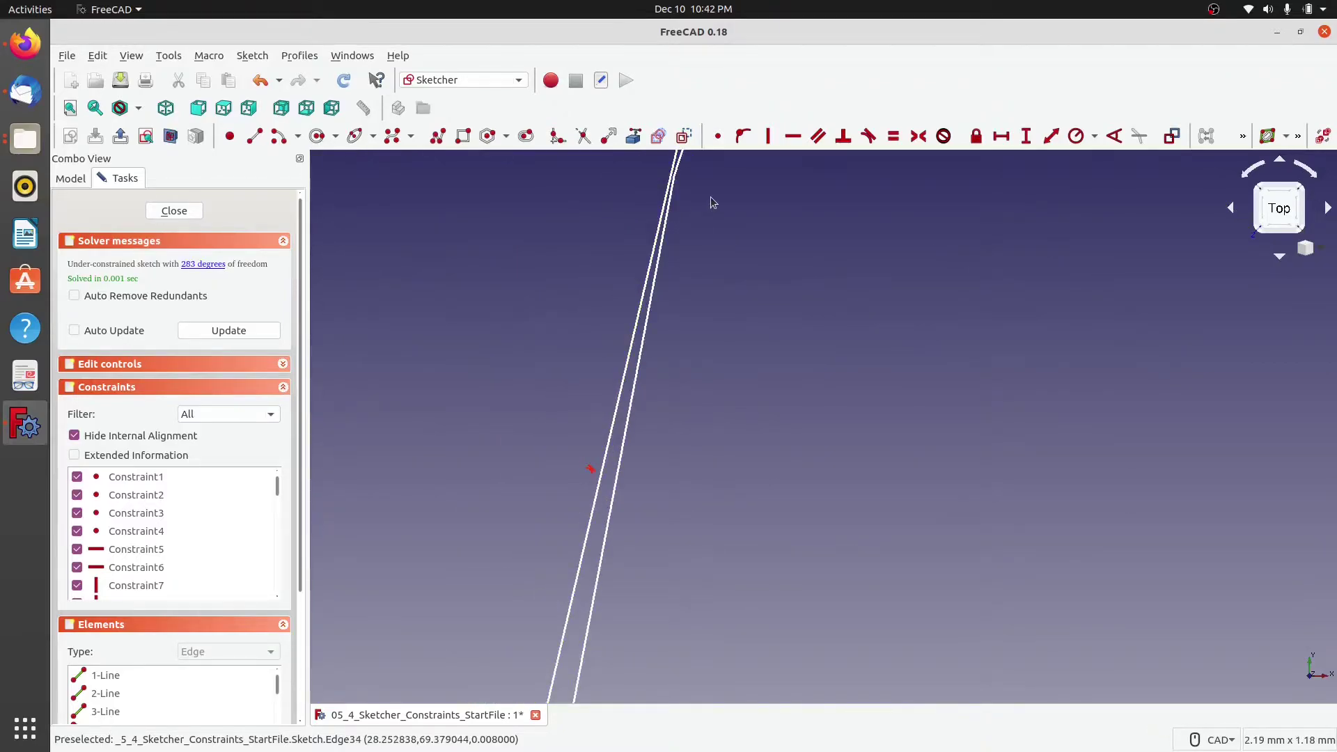
{"action": "scroll", "coordinate": [682, 161], "scroll_direction": "up", "scroll_amount": 2}
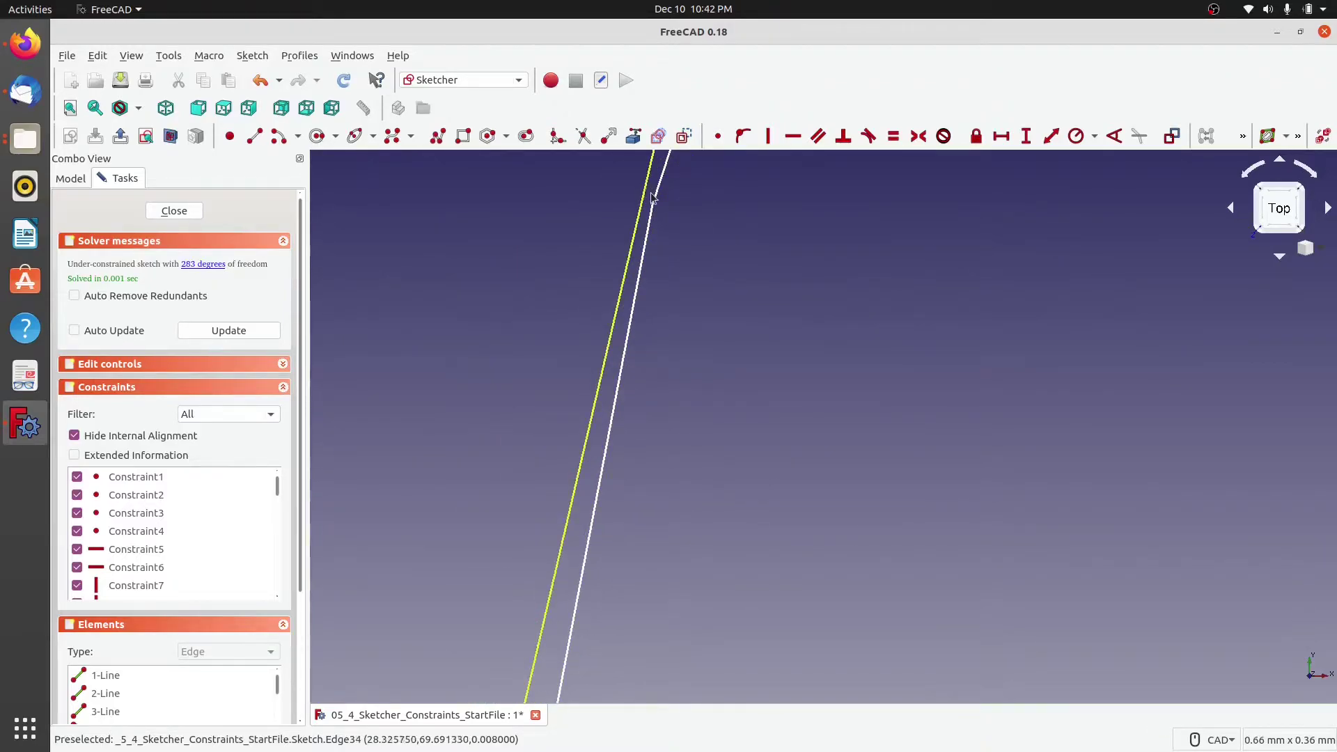
{"action": "scroll", "coordinate": [638, 305], "scroll_direction": "down", "scroll_amount": 18}
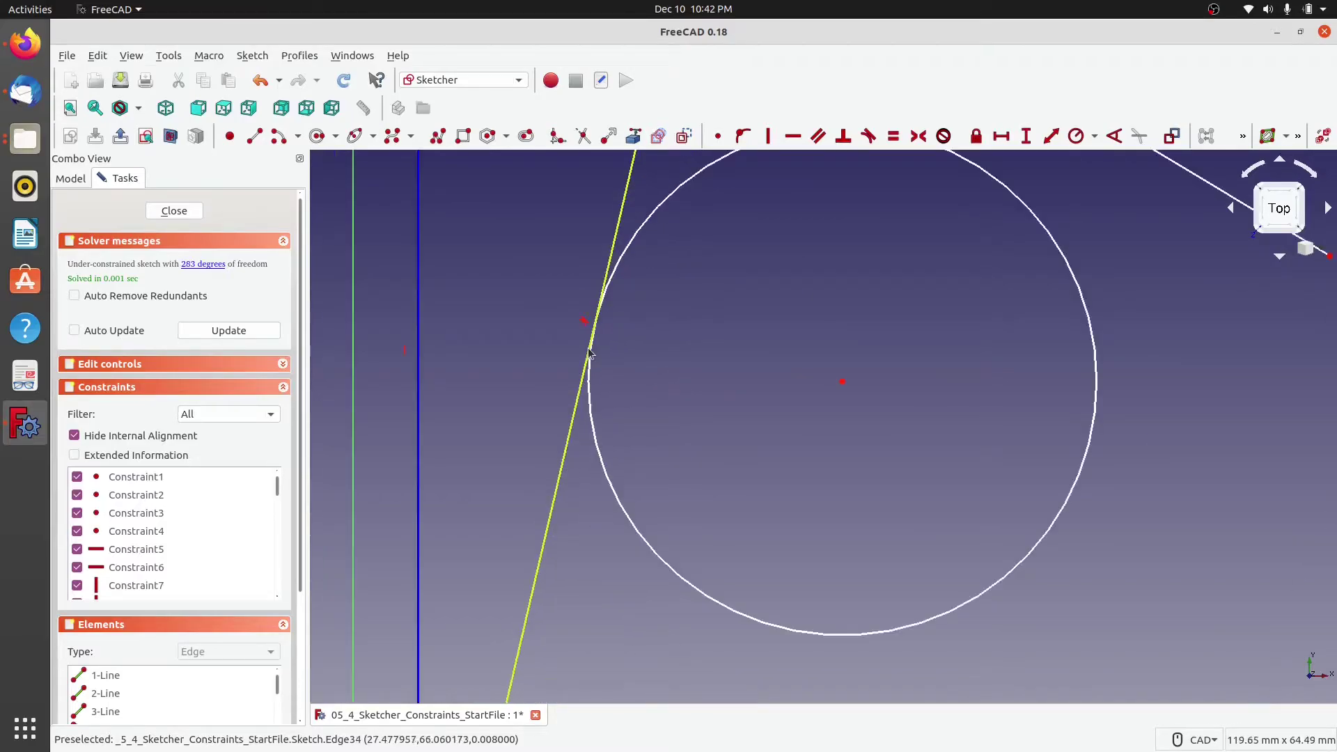
{"action": "scroll", "coordinate": [589, 355], "scroll_direction": "up", "scroll_amount": 5}
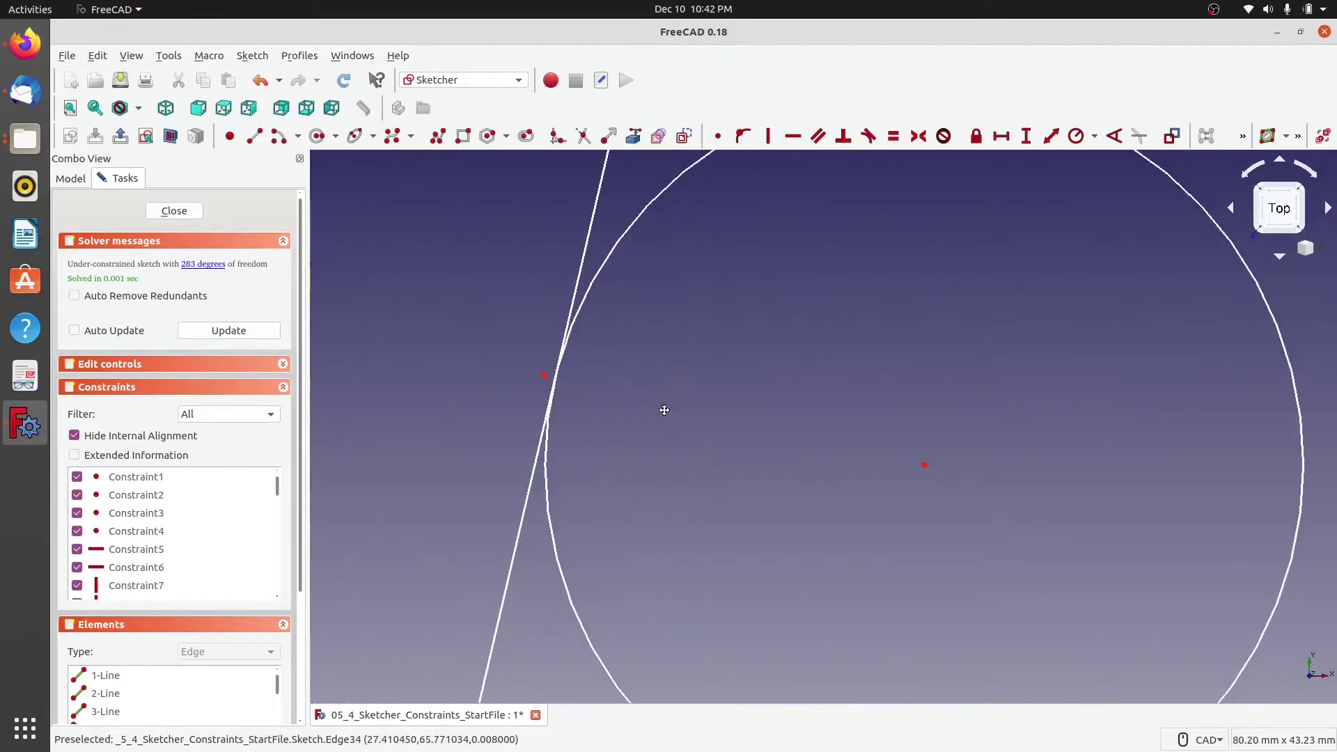
{"action": "scroll", "coordinate": [625, 390], "scroll_direction": "down", "scroll_amount": 3}
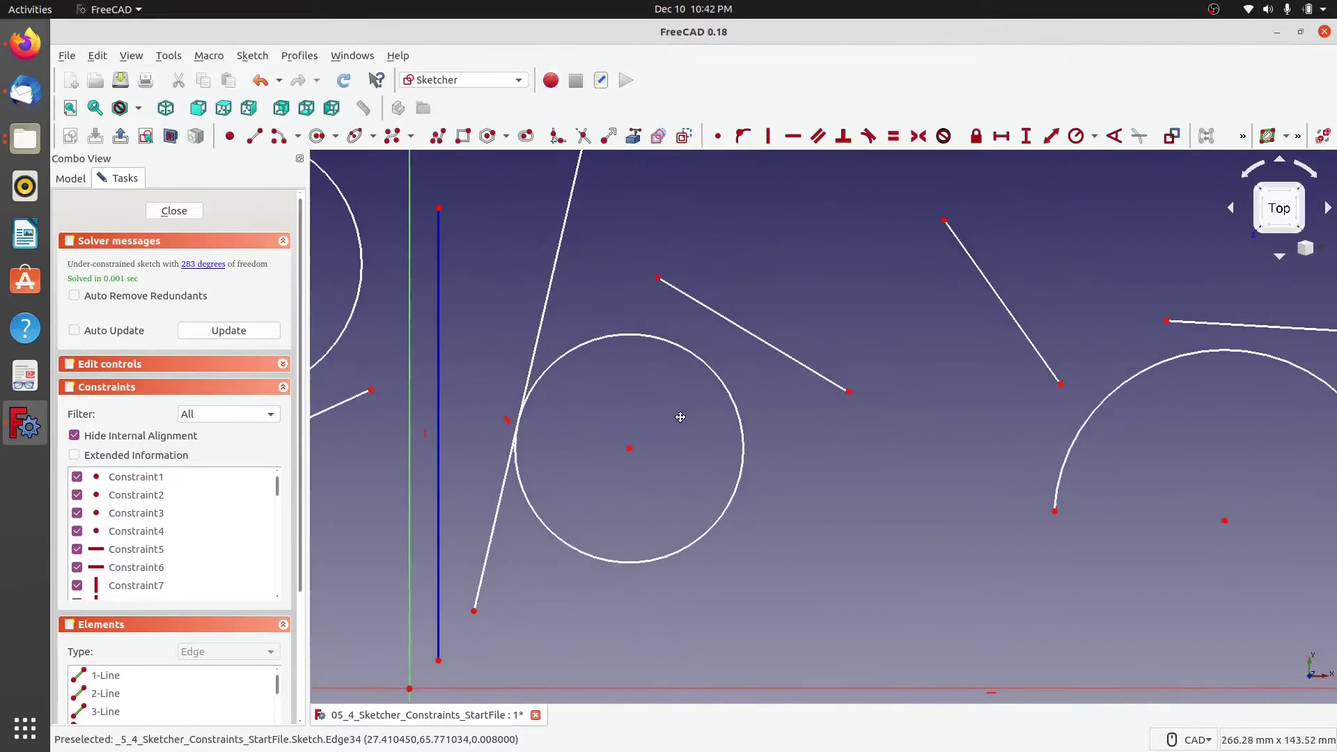
Make the short slanted line above the full circle tangent to it, and nudge the line's upper endpoint outward.
{"action": "left_click", "coordinate": [702, 340]}
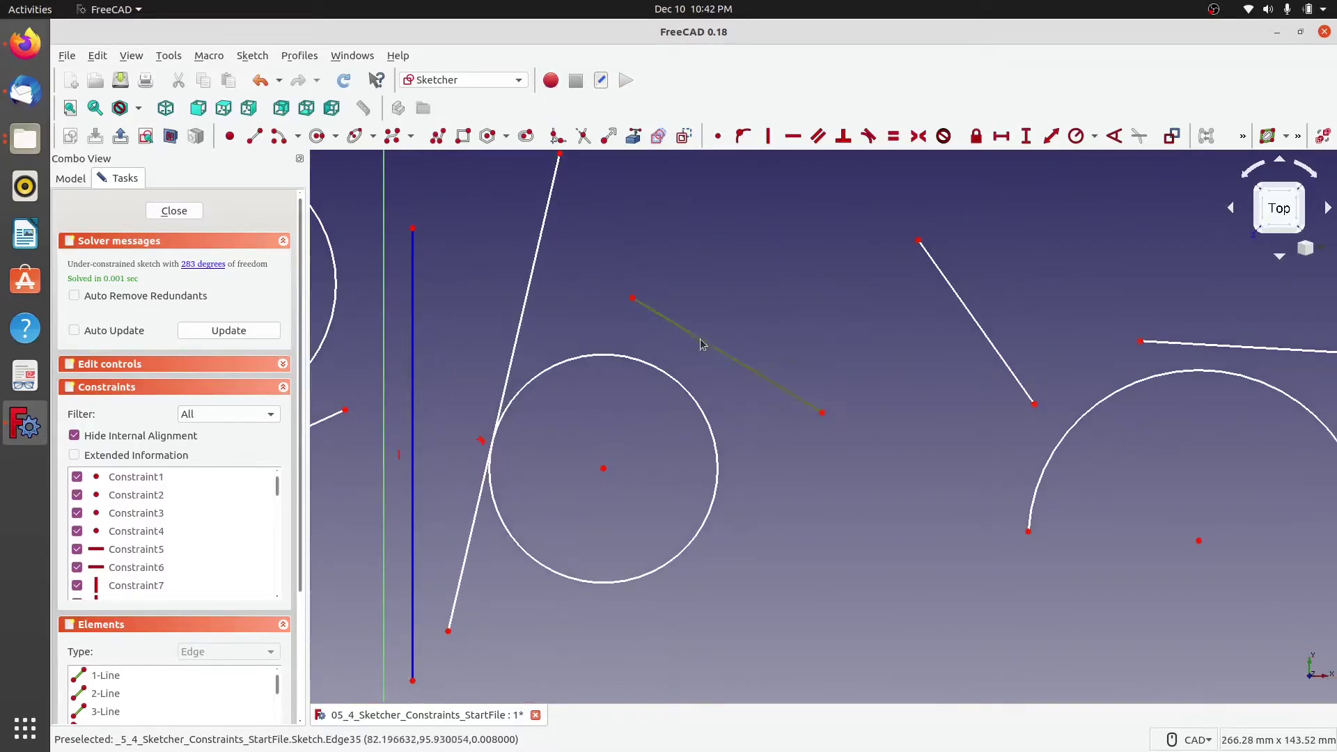
{"action": "left_click", "coordinate": [673, 378]}
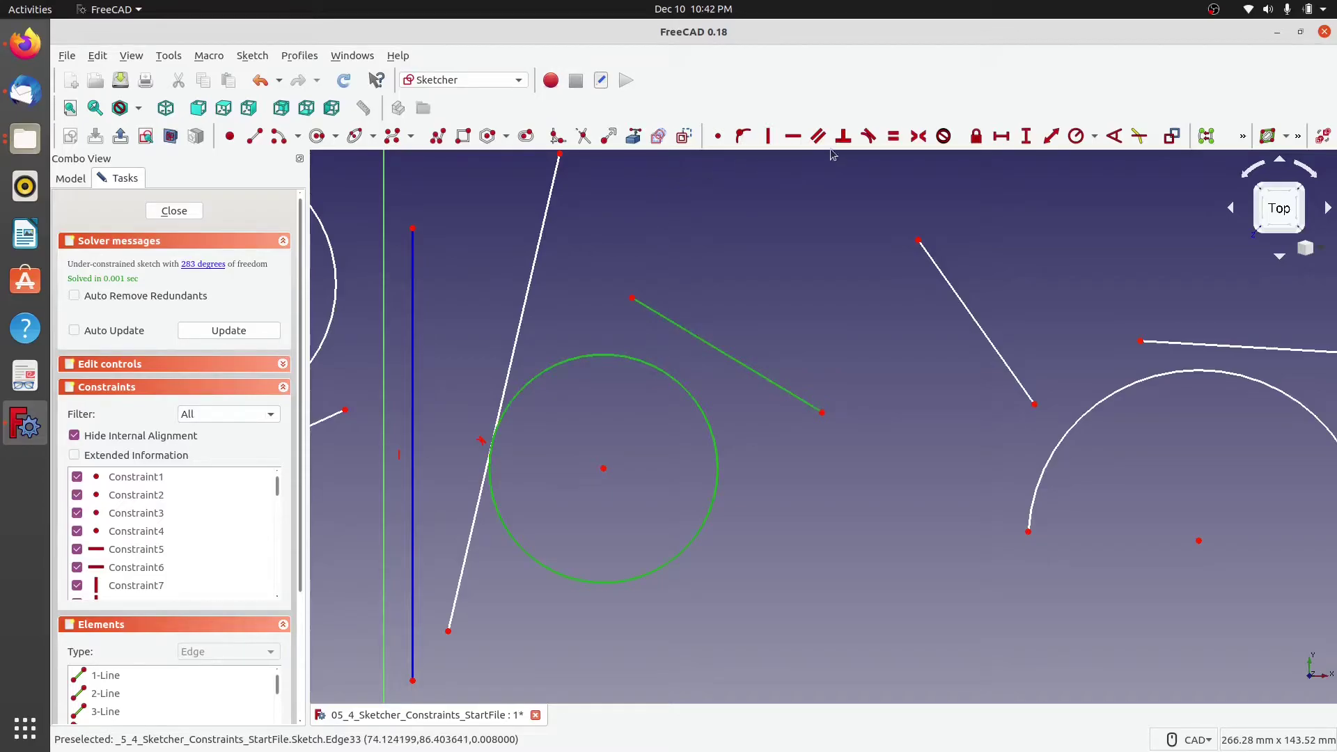
{"action": "left_click", "coordinate": [869, 136]}
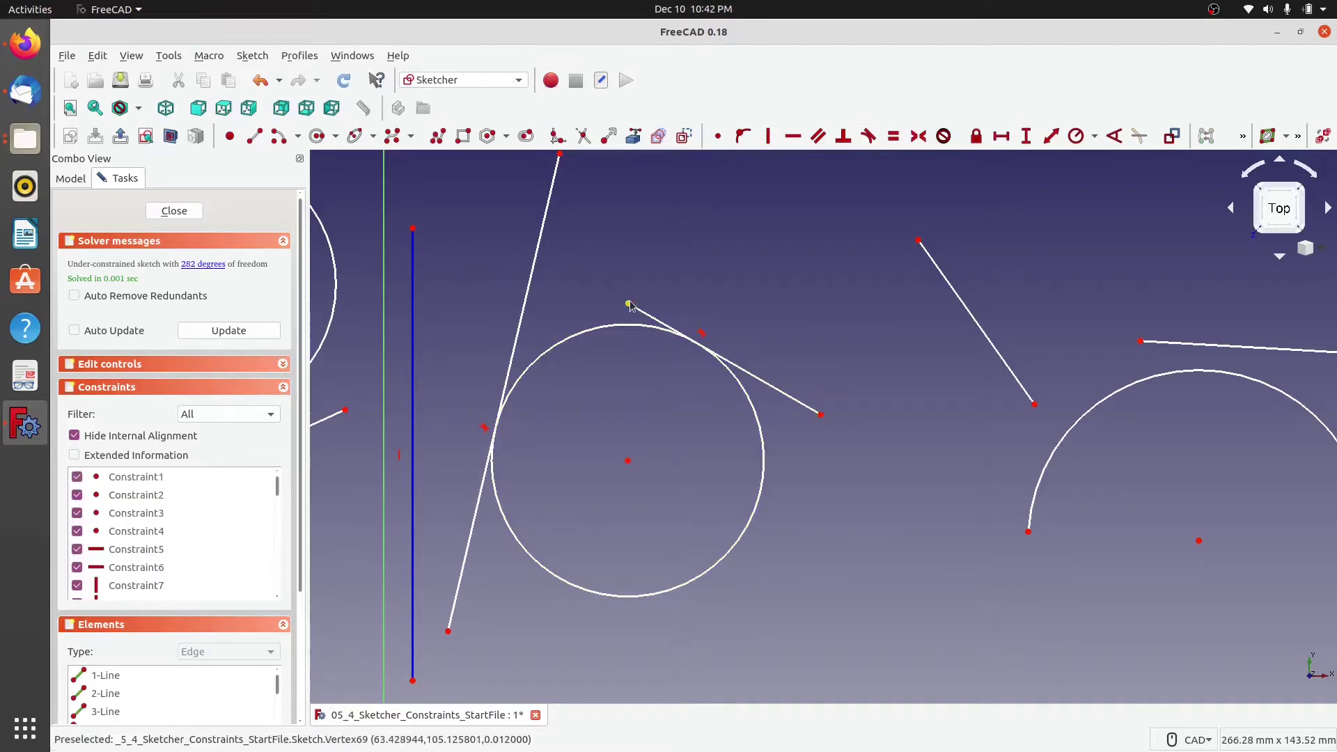
{"action": "mouse_move", "coordinate": [629, 305]}
{"action": "left_mouse_down"}
{"action": "mouse_move", "coordinate": [577, 285]}
{"action": "mouse_move", "coordinate": [623, 297]}
{"action": "left_mouse_up"}
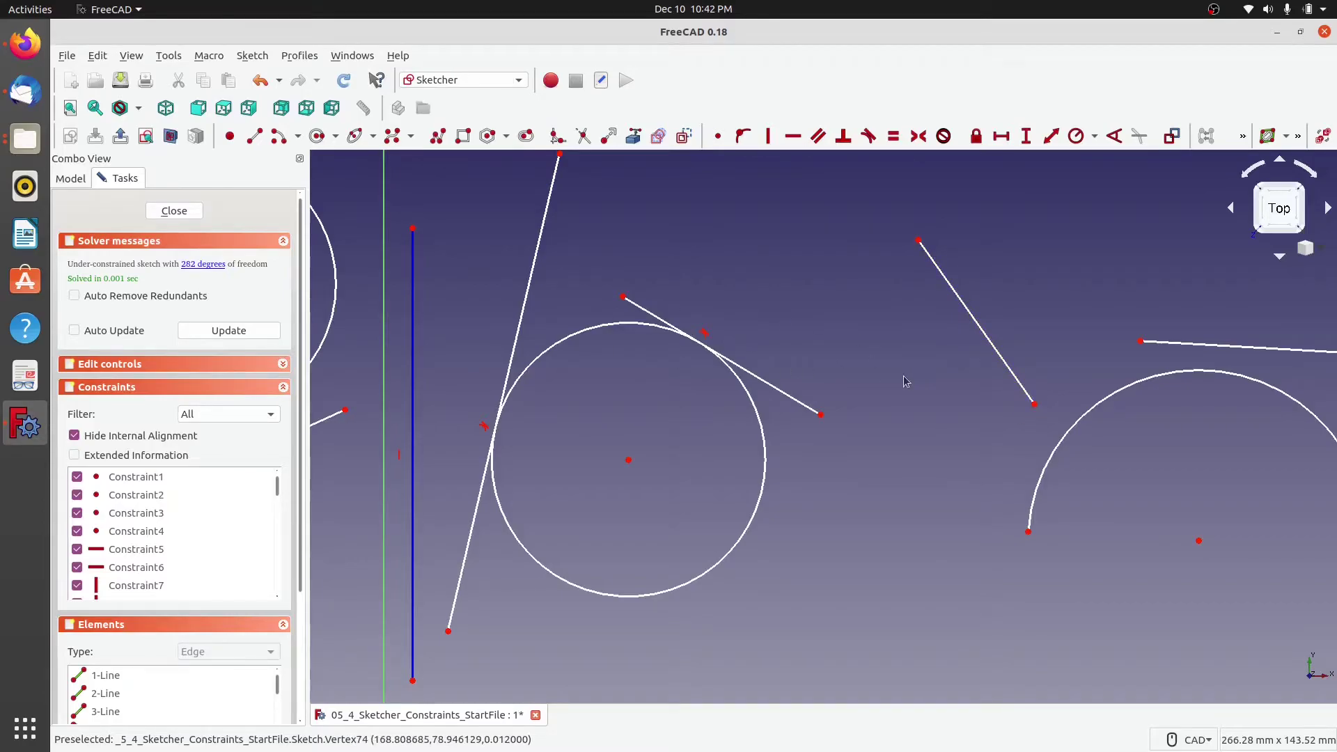
Constrain the lower endpoint of the slanted line beside the large open arc onto the arc with a point-on-object constraint.
{"action": "left_click", "coordinate": [1034, 404]}
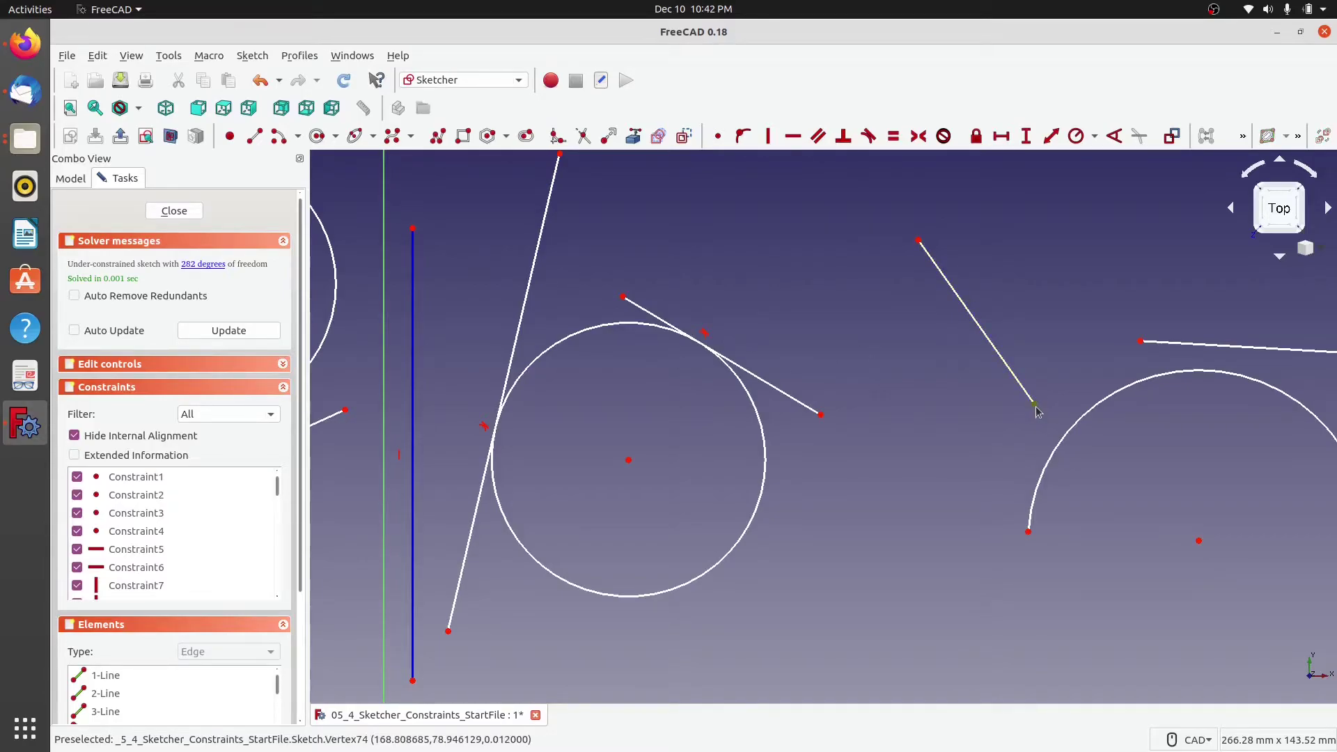
{"action": "left_click", "coordinate": [1070, 435]}
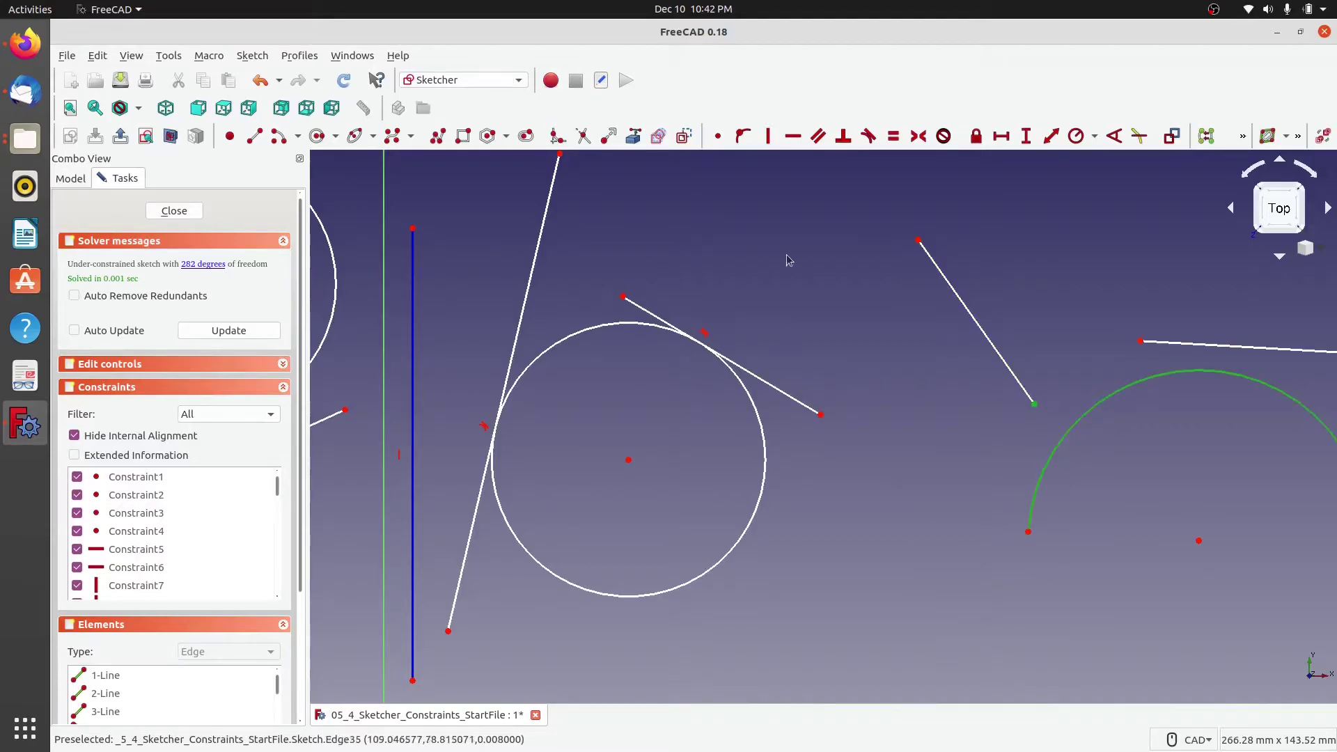
{"action": "left_click", "coordinate": [744, 137]}
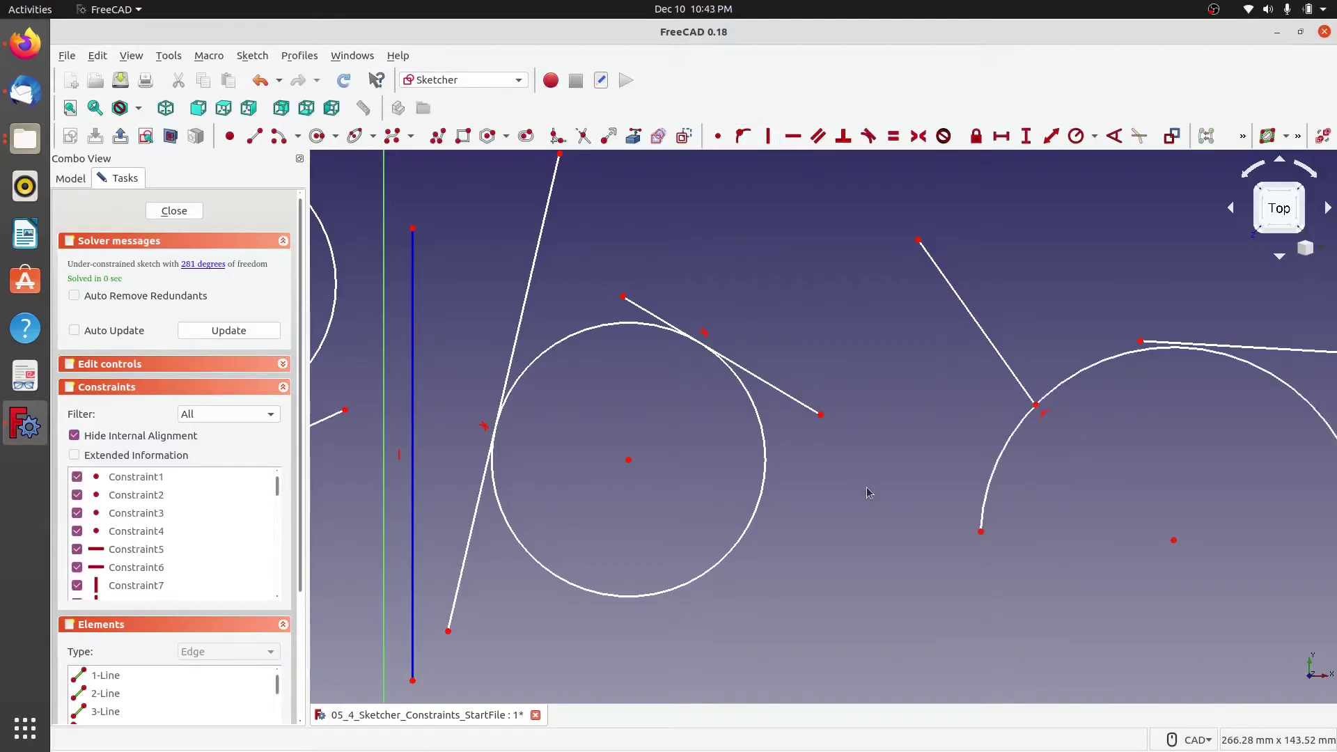
Make the attached line tangent to the large arc, and adjust their lower ends to inspect the contact in close-up.
{"action": "left_click", "coordinate": [979, 324]}
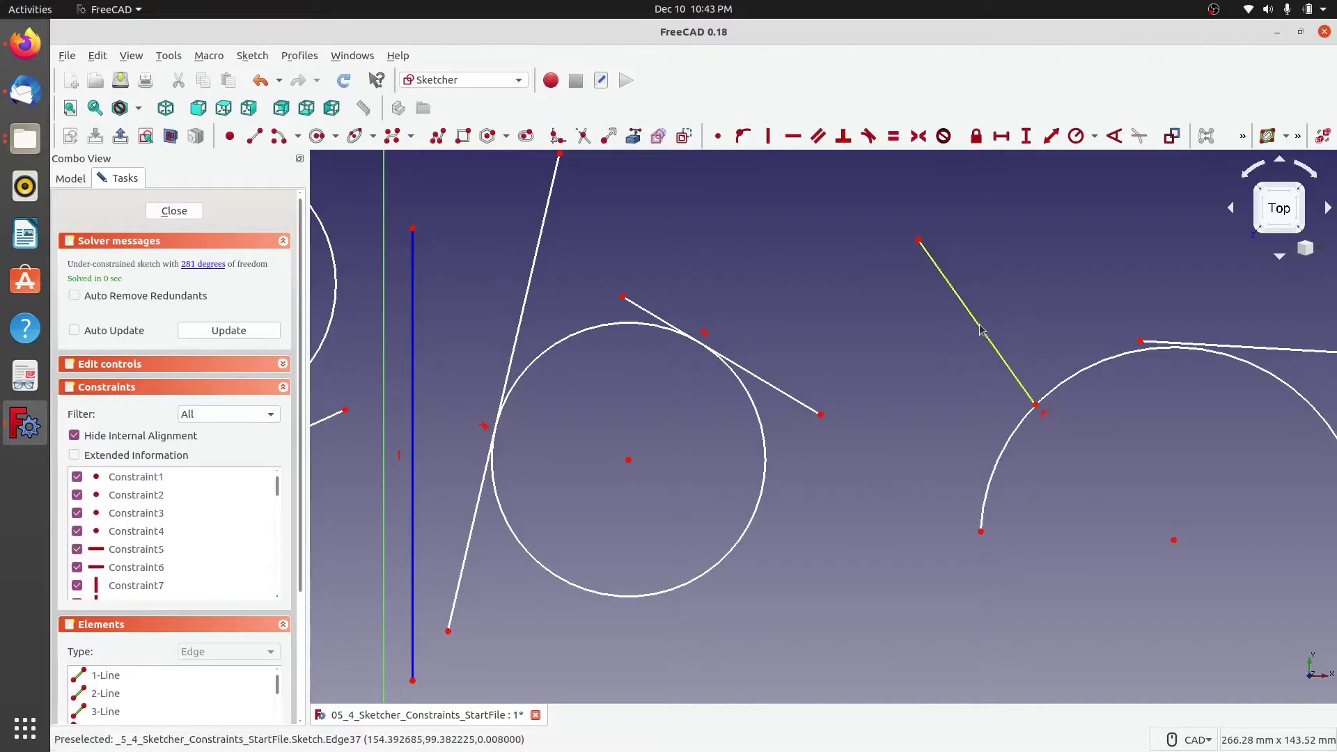
{"action": "left_click", "coordinate": [1079, 374]}
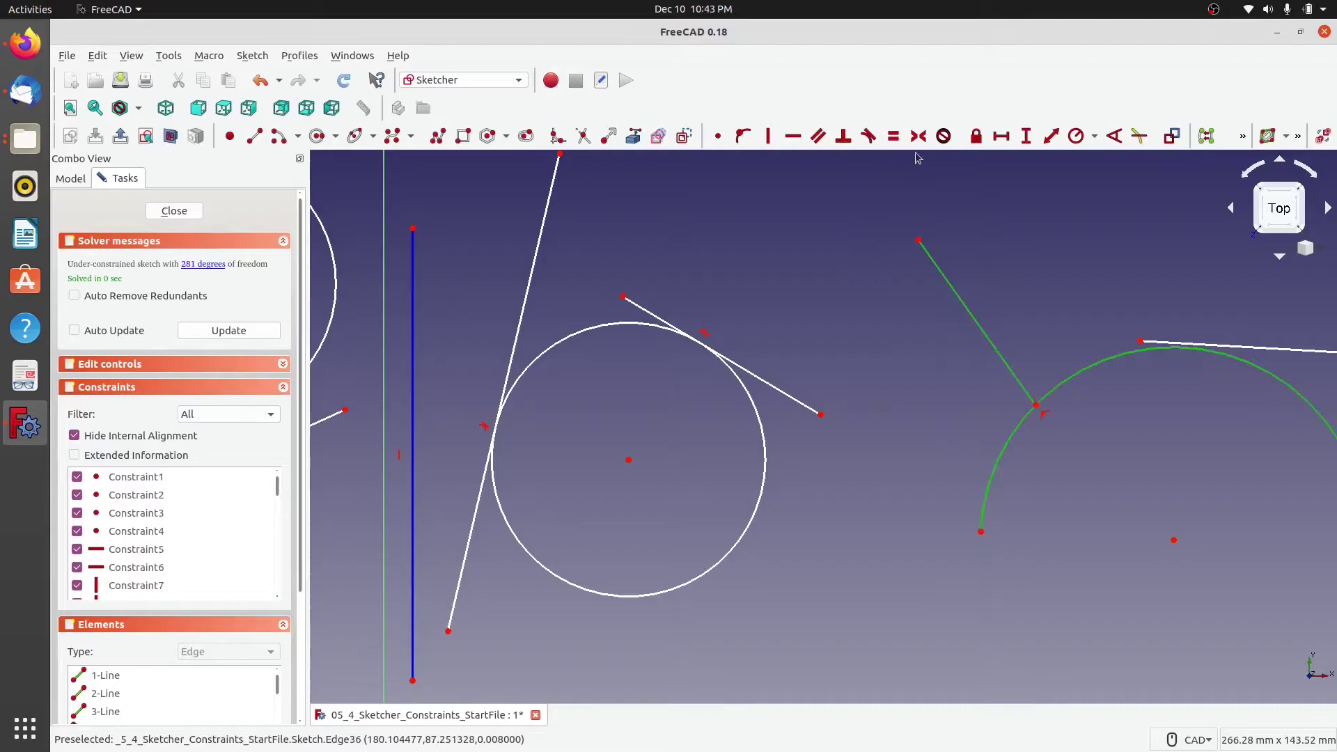
{"action": "left_click", "coordinate": [868, 136]}
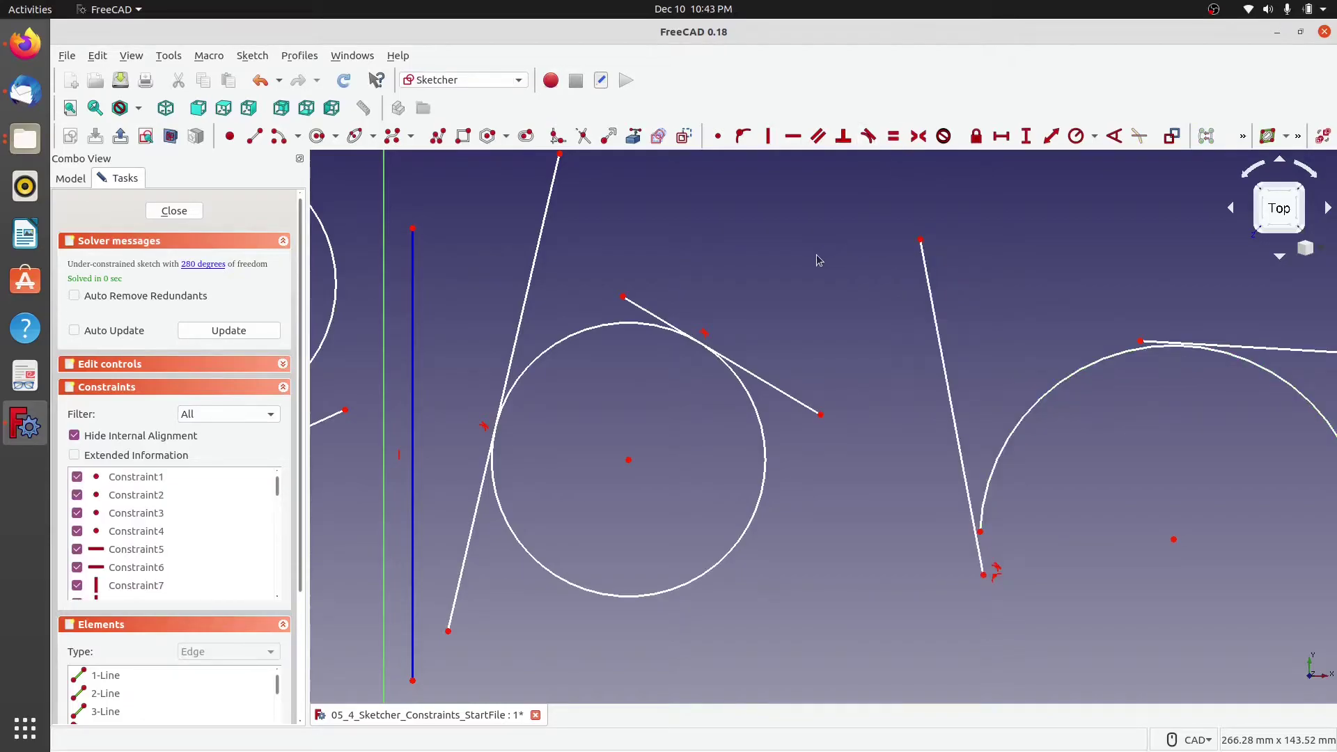
{"action": "left_click_drag", "start_coordinate": [983, 575], "coordinate": [981, 627]}
{"action": "scroll", "coordinate": [969, 584], "scroll_direction": "up", "scroll_amount": 15}
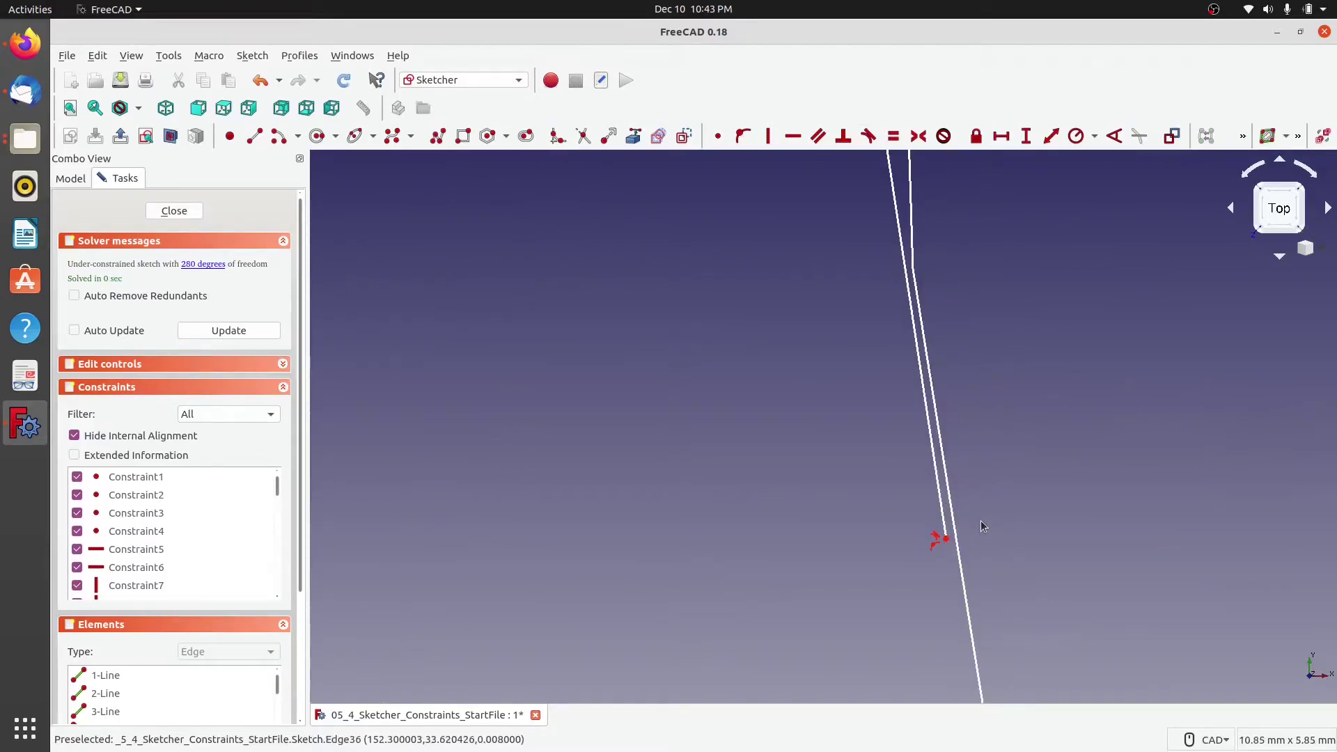
{"action": "scroll", "coordinate": [942, 471], "scroll_direction": "down", "scroll_amount": 15}
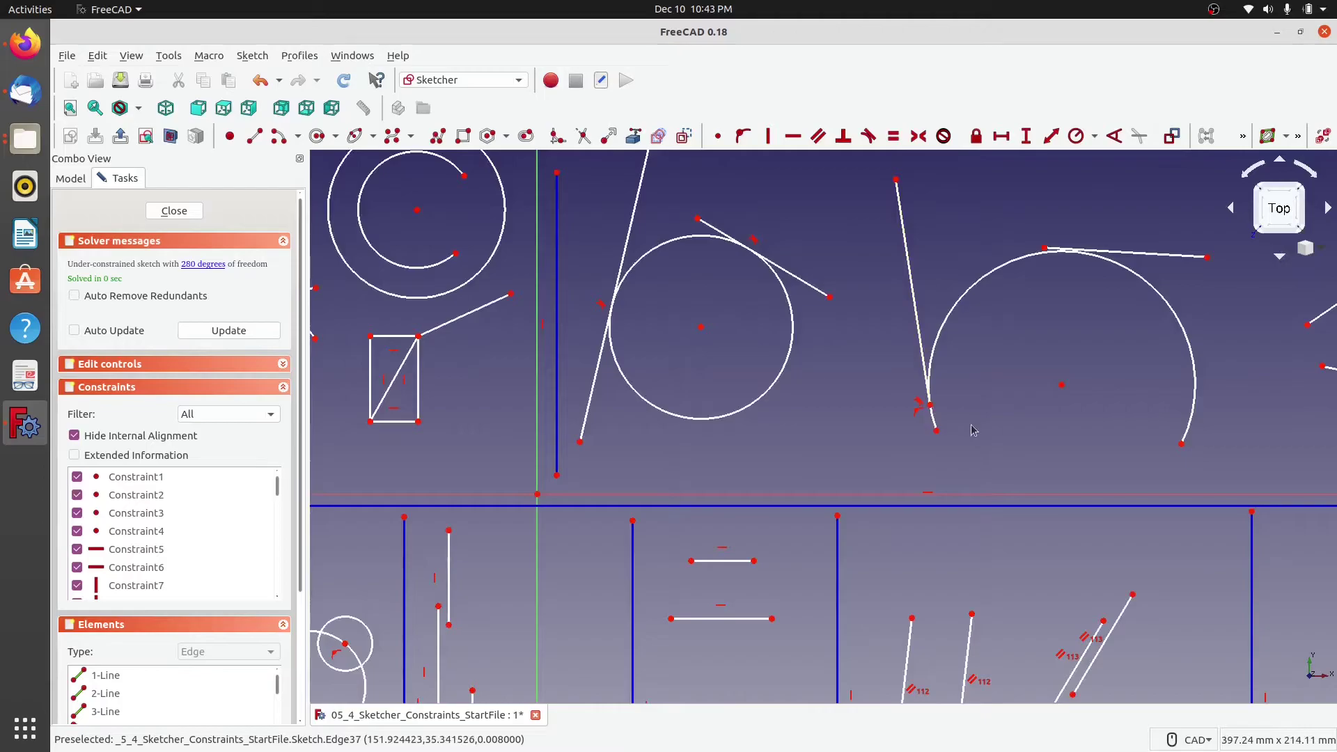
{"action": "scroll", "coordinate": [978, 377], "scroll_direction": "up", "scroll_amount": 4}
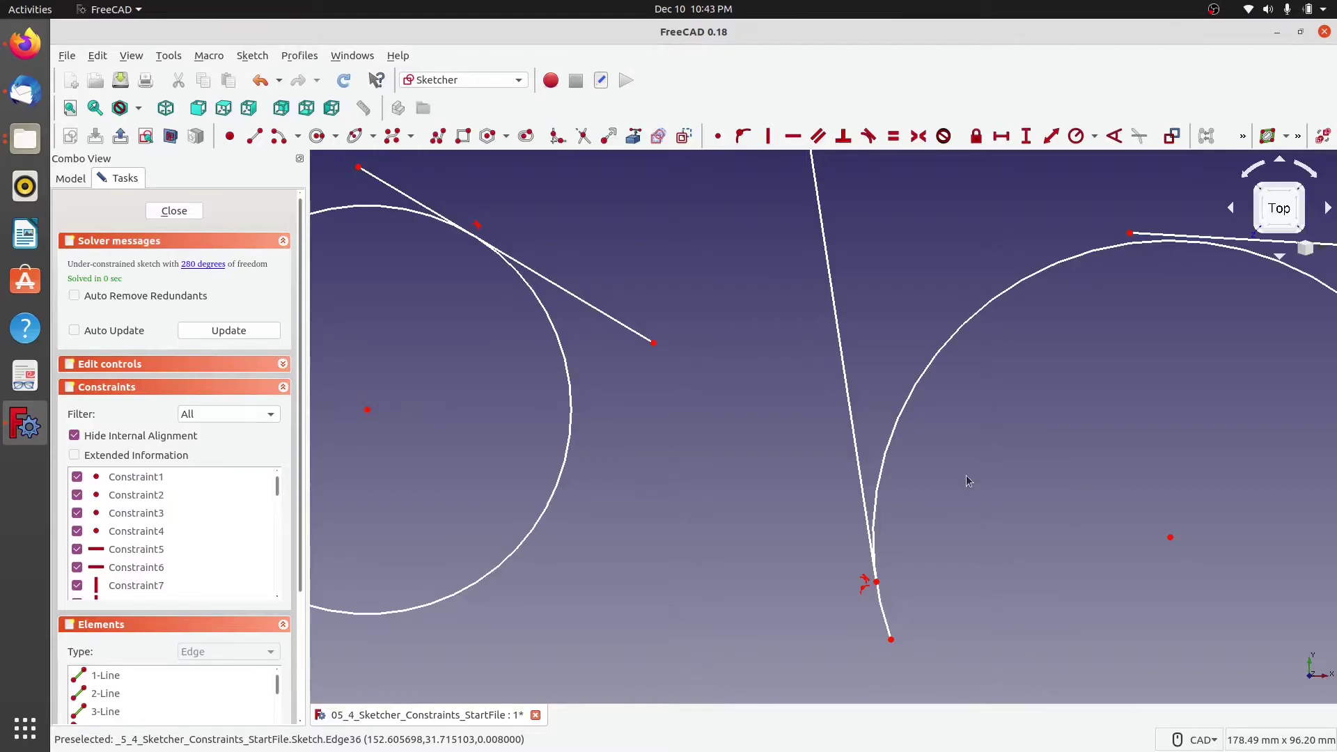
Undo the tangent and point-on-object constraints between the slanted line and the large arc.
{"action": "key", "text": "ctrl+z"}
{"action": "key", "text": "ctrl+z"}
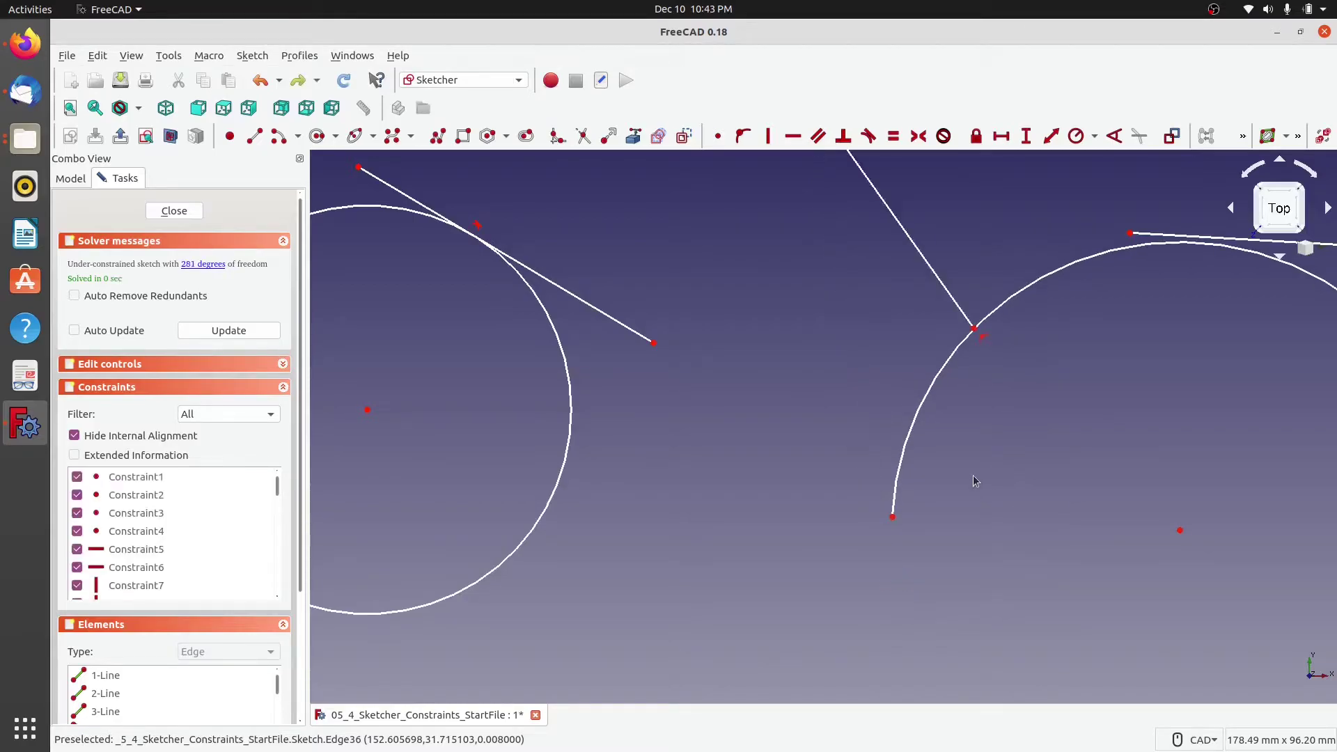
{"action": "key", "text": "ctrl+z"}
Apply only a tangent constraint between the separate slanted line and the large open arc.
{"action": "mouse_move", "coordinate": [946, 400]}
{"action": "middle_mouse_down"}
{"action": "mouse_move", "coordinate": [723, 534]}
{"action": "mouse_move", "coordinate": [751, 512]}
{"action": "middle_mouse_up"}
{"action": "left_click", "coordinate": [764, 422]}
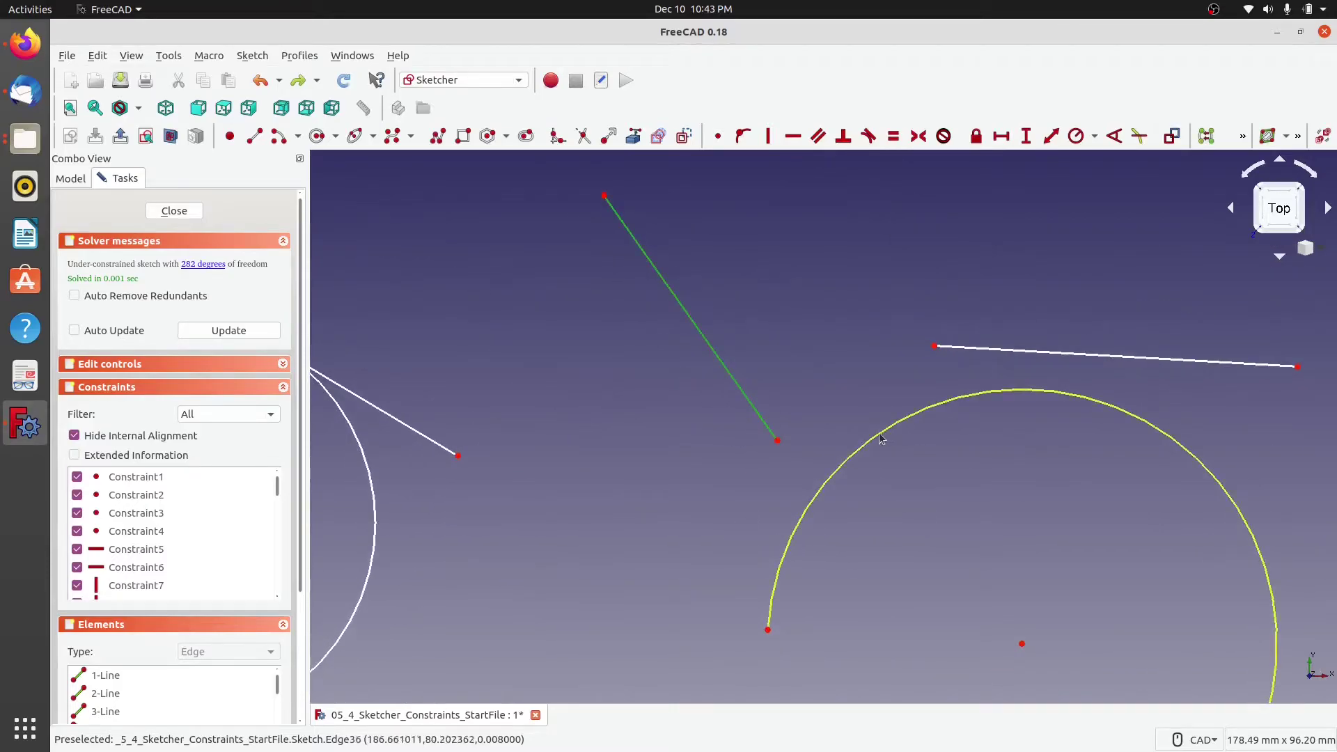
{"action": "left_click", "coordinate": [881, 439]}
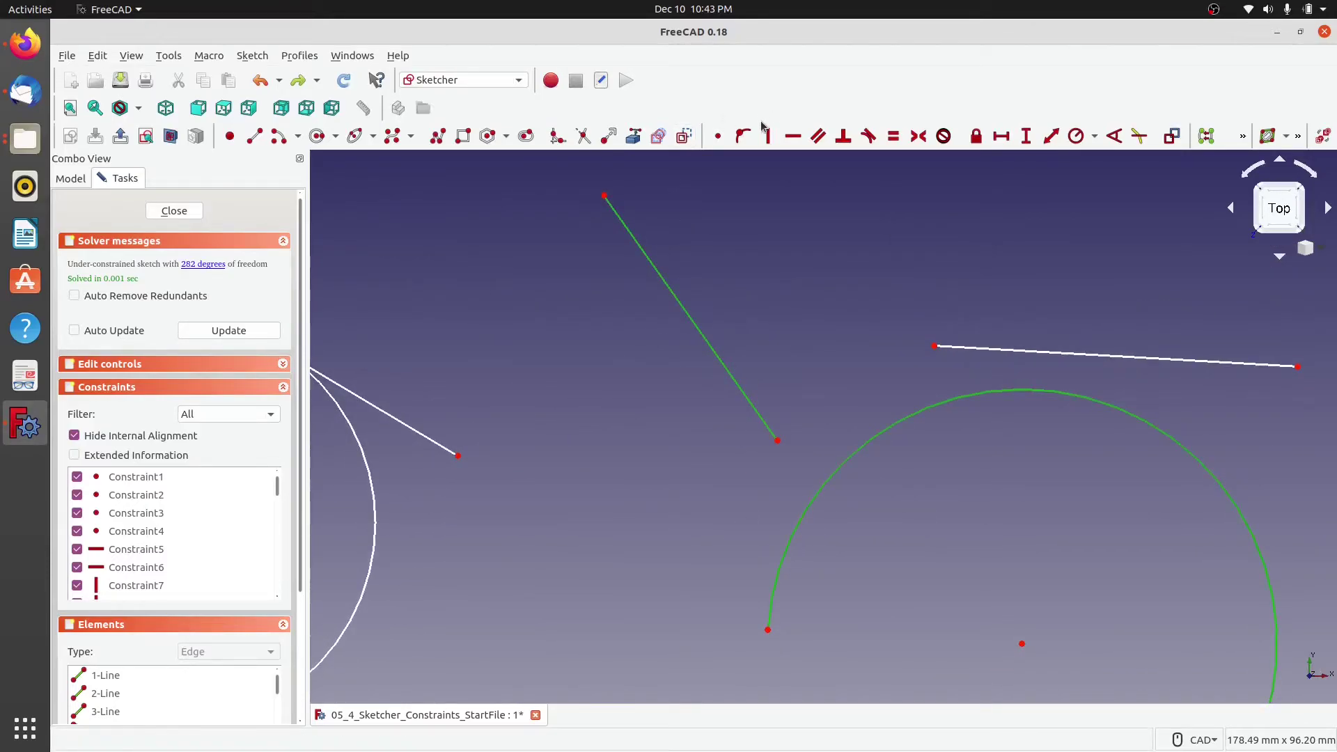
{"action": "left_click", "coordinate": [874, 137]}
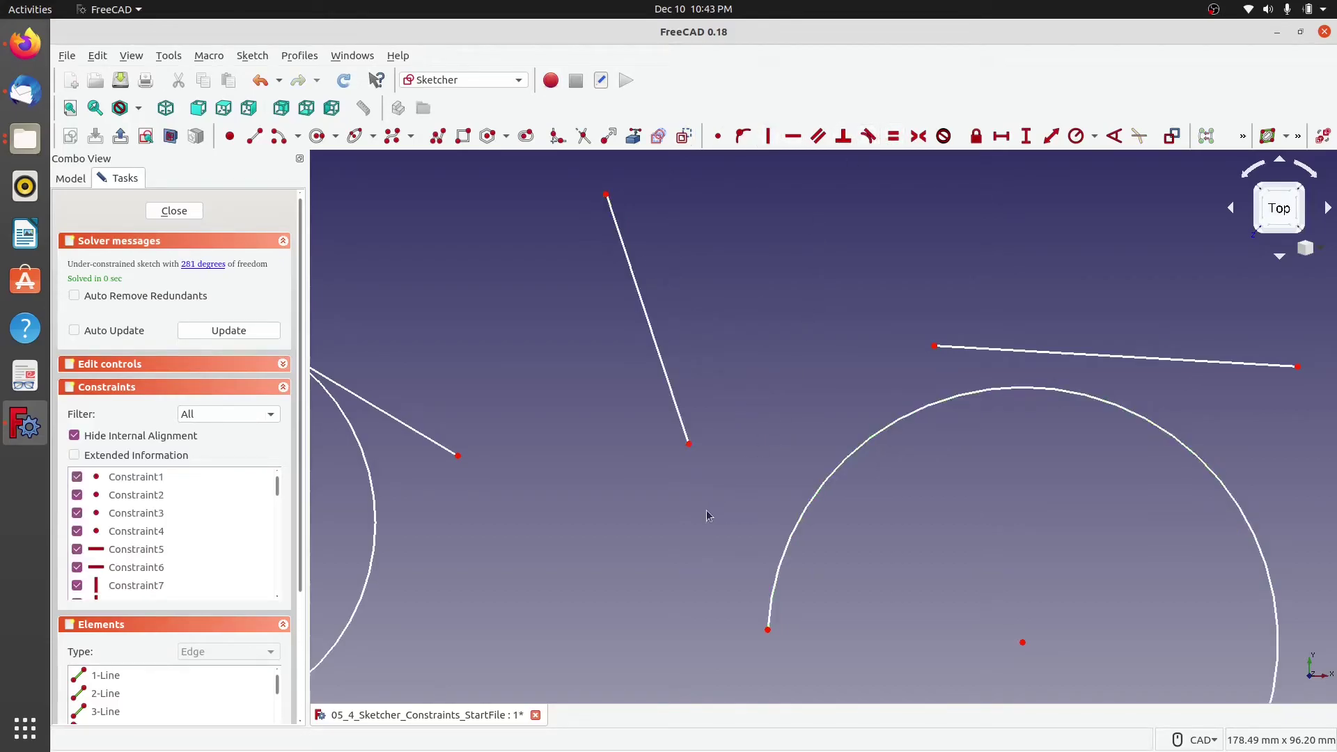
Extend the lower endpoints of the slanted line and the large arc downward until the two touch.
{"action": "mouse_move", "coordinate": [689, 449]}
{"action": "left_mouse_down"}
{"action": "mouse_move", "coordinate": [770, 705]}
{"action": "mouse_move", "coordinate": [746, 638]}
{"action": "mouse_move", "coordinate": [691, 573]}
{"action": "left_mouse_up"}
{"action": "scroll", "coordinate": [780, 432], "scroll_direction": "down", "scroll_amount": 4}
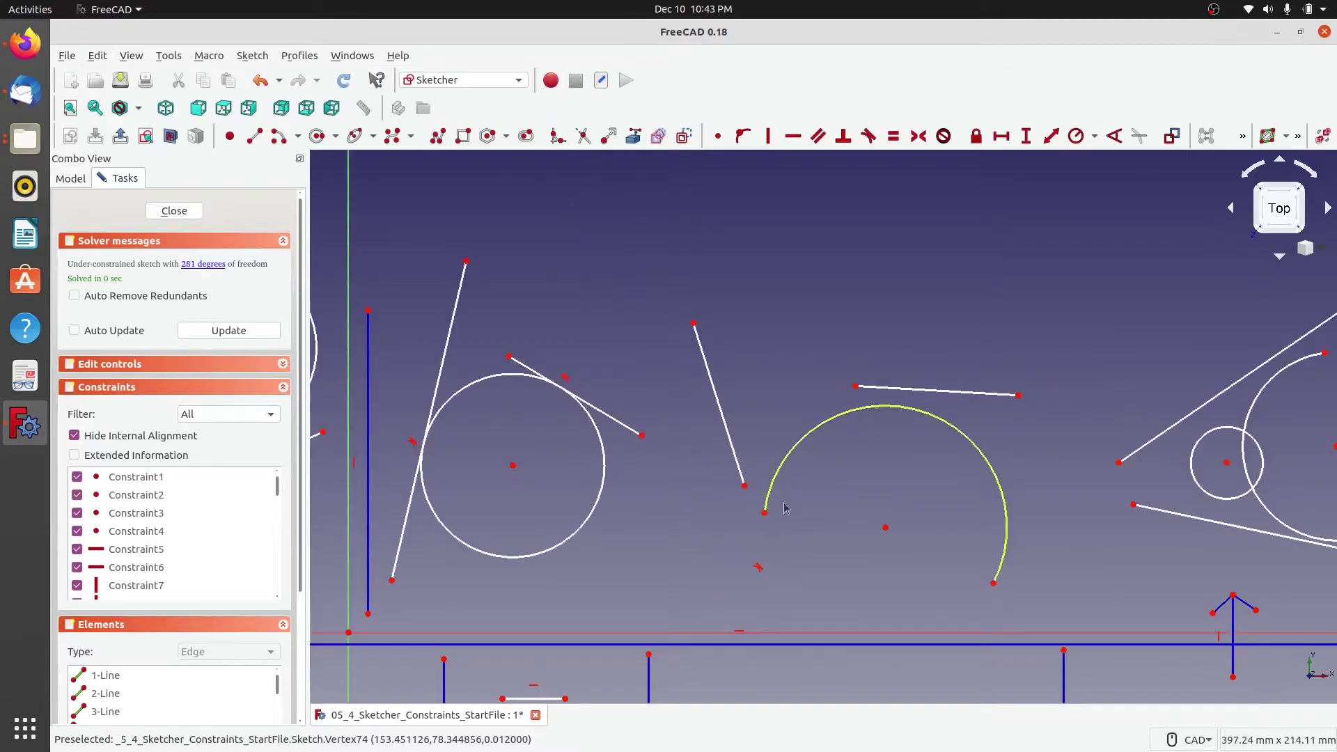
{"action": "left_click_drag", "start_coordinate": [766, 514], "coordinate": [779, 588]}
{"action": "left_click_drag", "start_coordinate": [744, 488], "coordinate": [762, 609]}
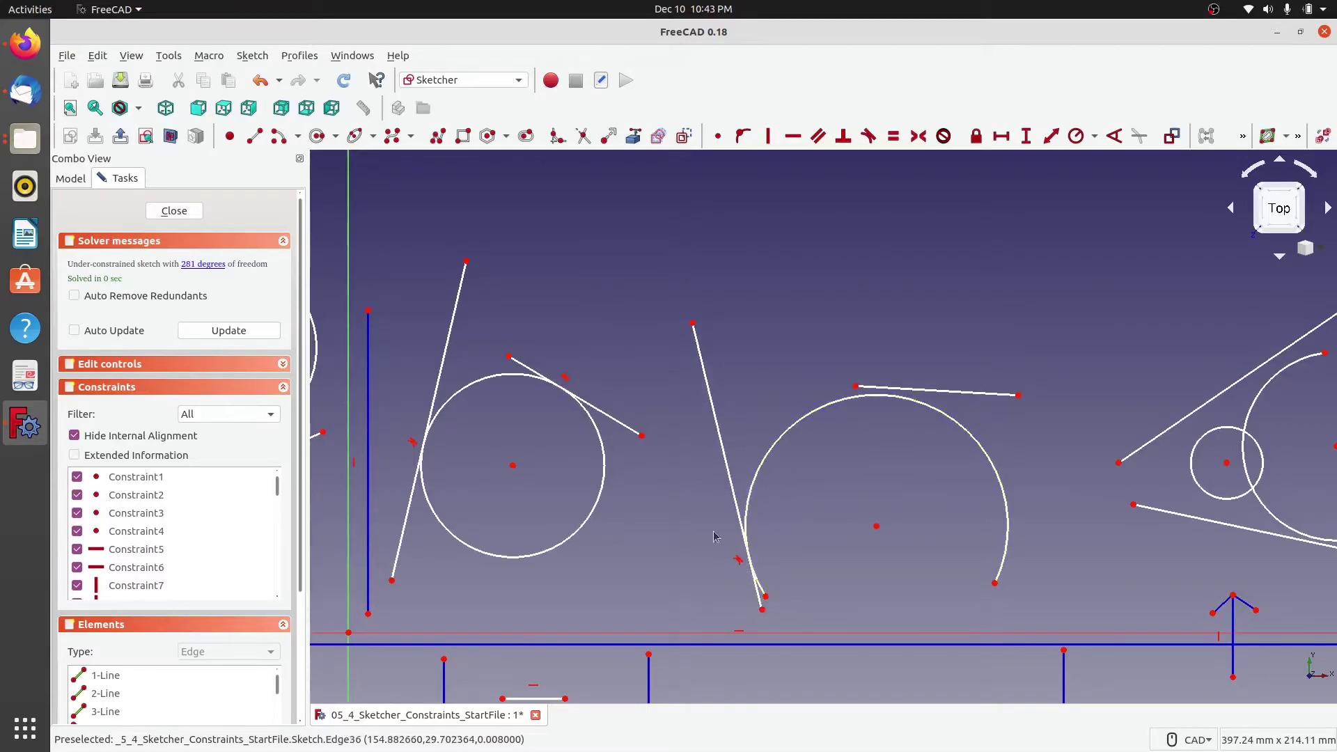
Make the nearly horizontal line above the large arc tangent to the arc.
{"action": "left_click", "coordinate": [915, 391]}
{"action": "left_click", "coordinate": [890, 397]}
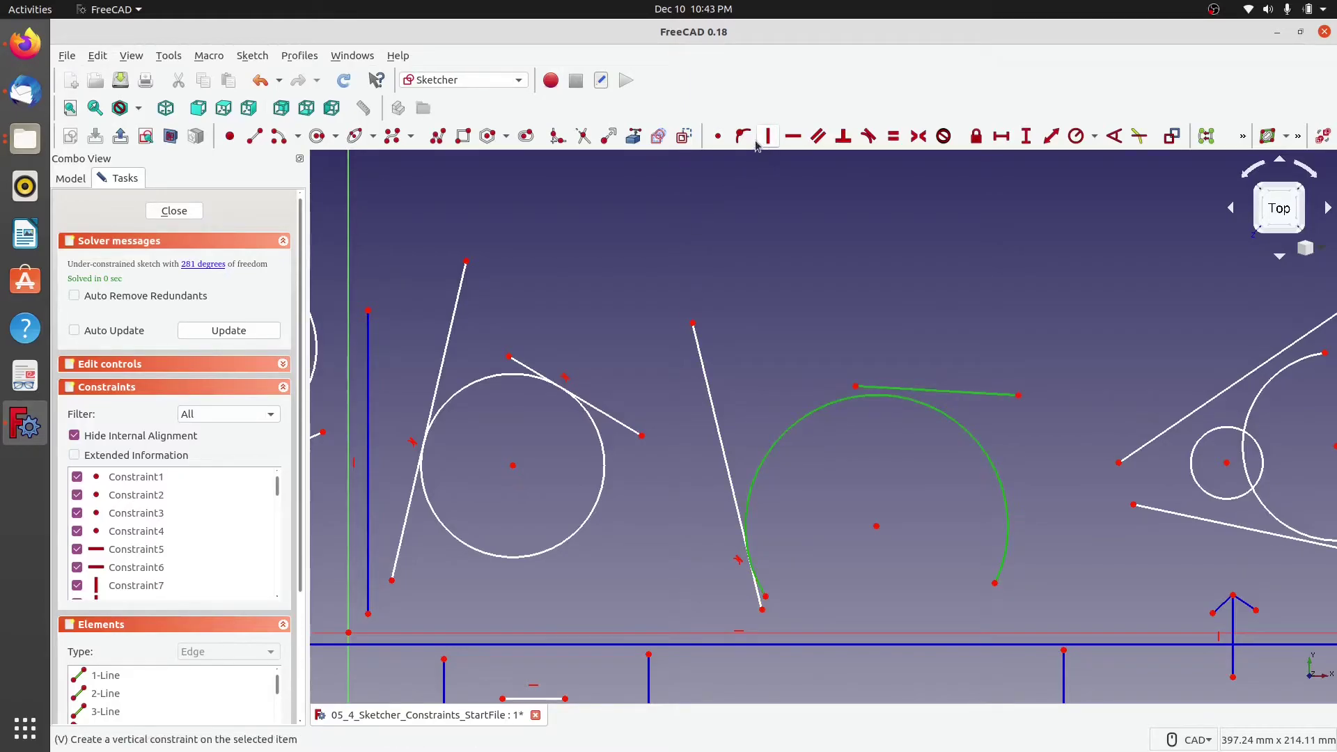
{"action": "left_click", "coordinate": [870, 137]}
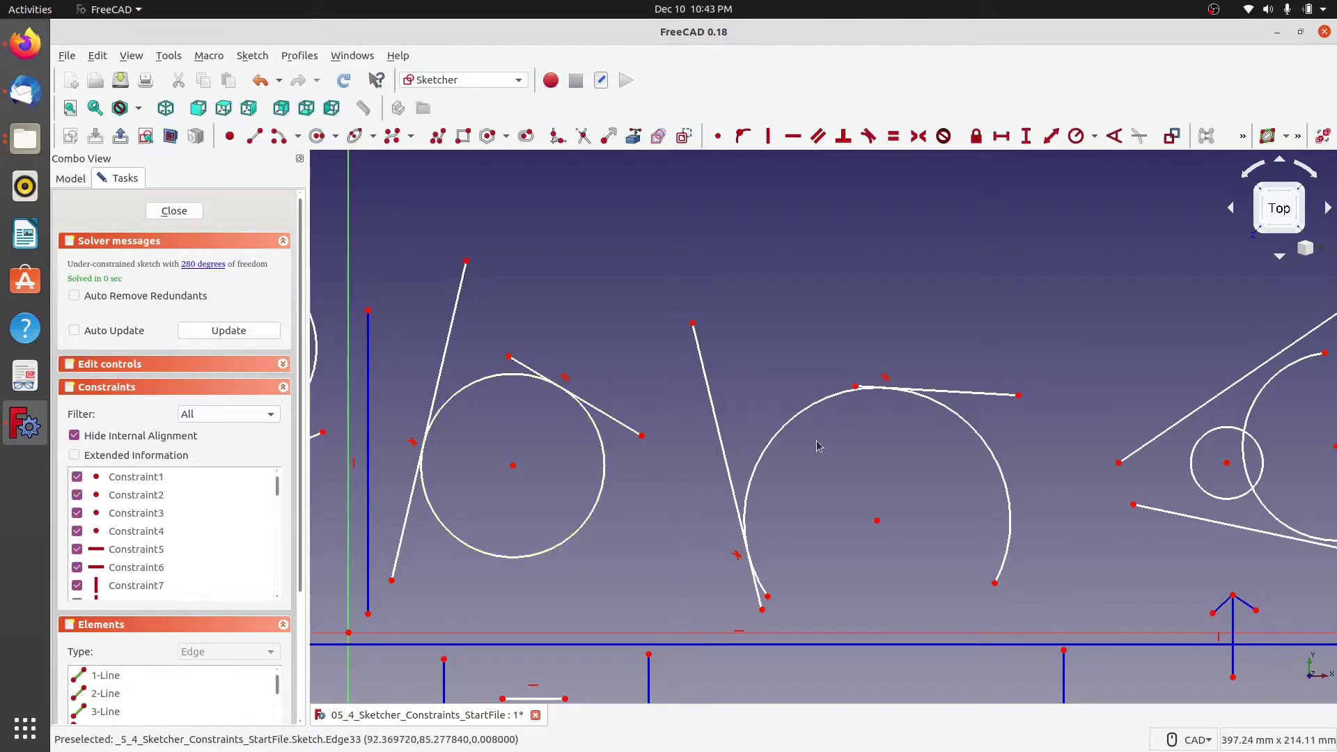
Try to make the two converging lines and the small circle between them tangent with a single constraint.
{"action": "mouse_move", "coordinate": [1095, 473]}
{"action": "middle_mouse_down"}
{"action": "mouse_move", "coordinate": [950, 437]}
{"action": "mouse_move", "coordinate": [578, 464]}
{"action": "mouse_move", "coordinate": [567, 481]}
{"action": "middle_mouse_up"}
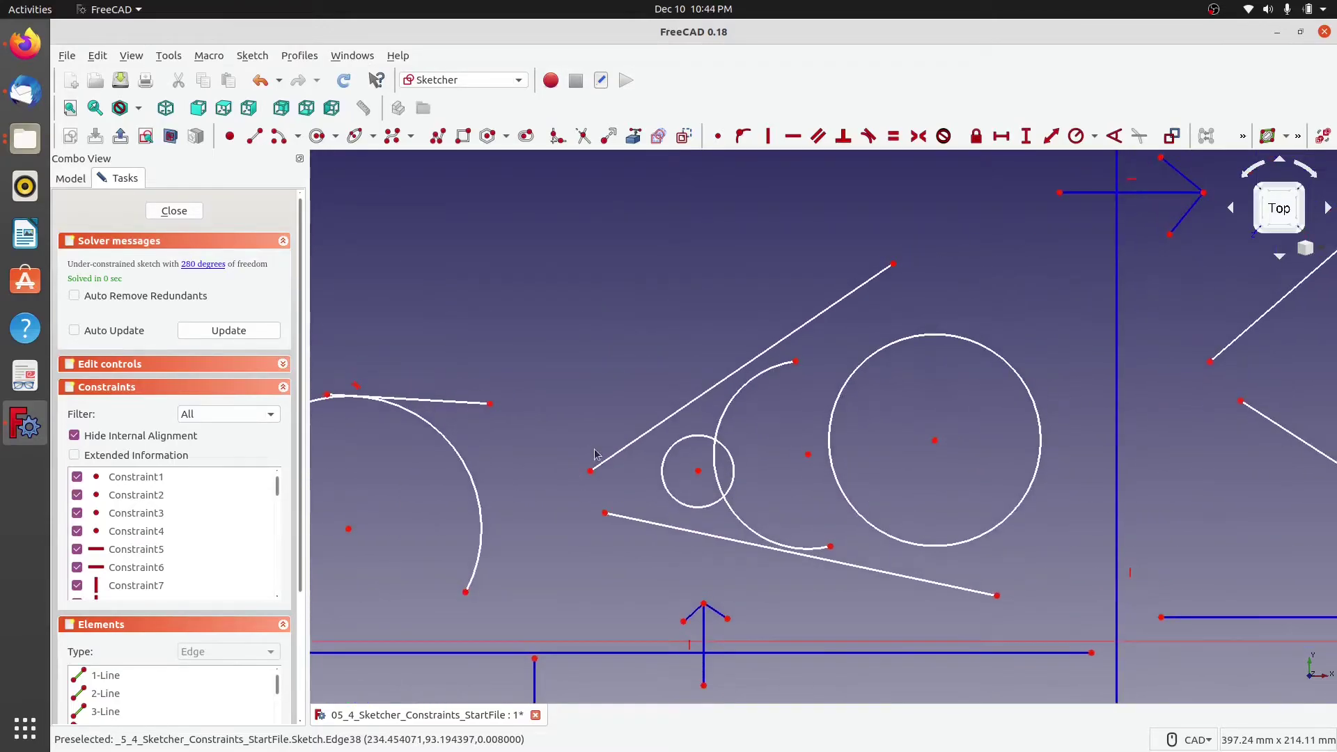
{"action": "left_click", "coordinate": [675, 418]}
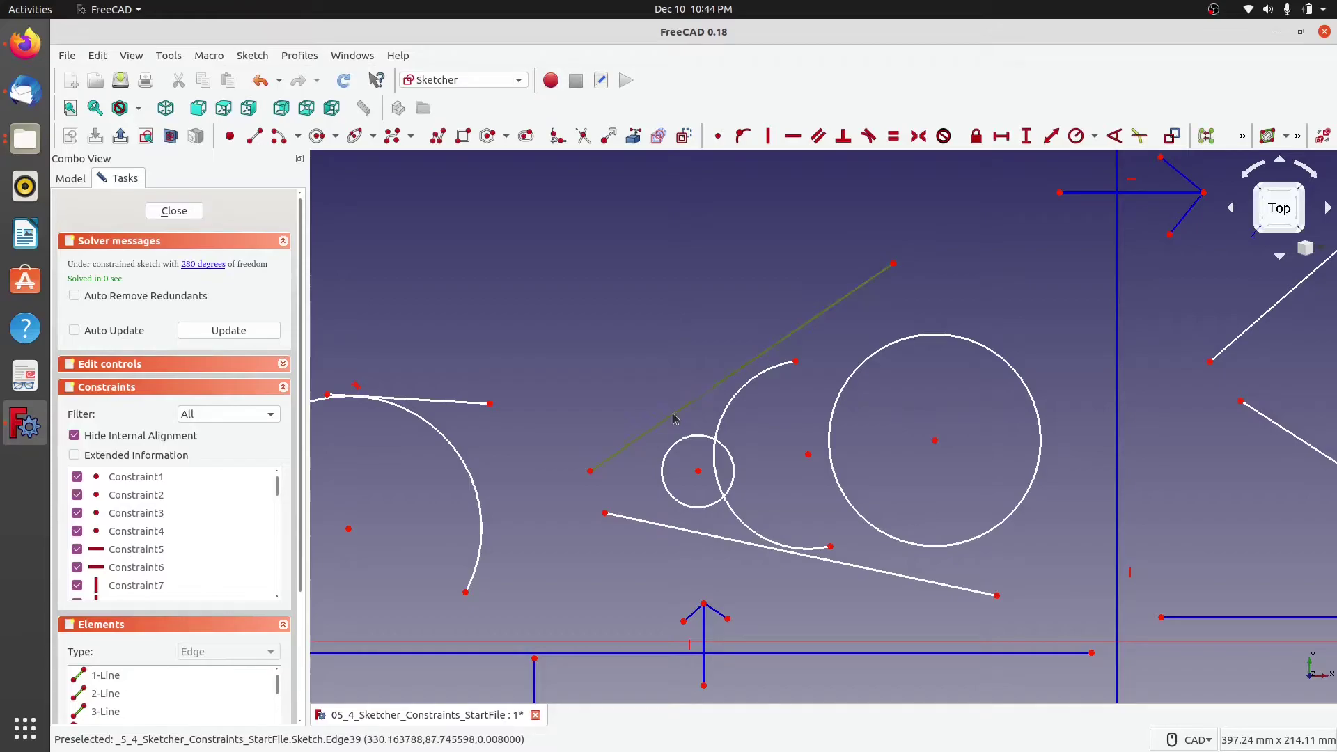
{"action": "left_click", "coordinate": [647, 523]}
{"action": "left_click", "coordinate": [673, 497]}
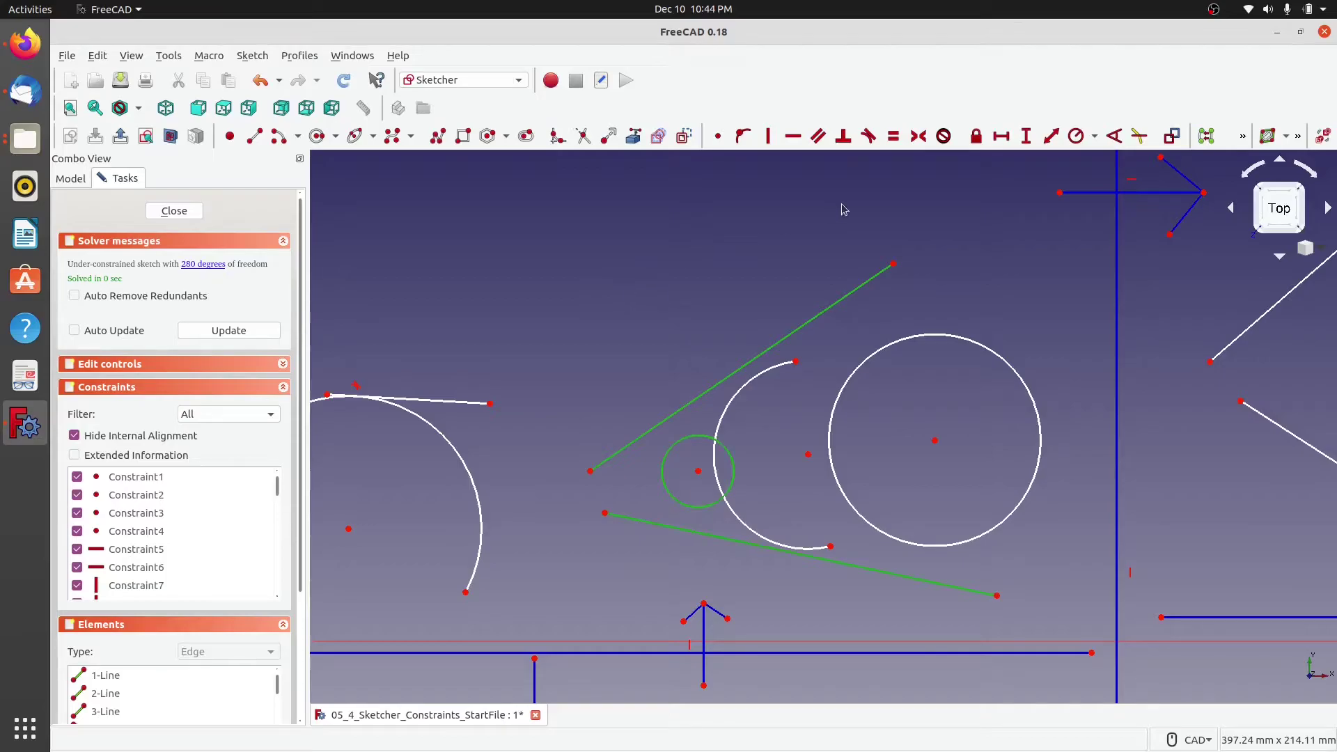
{"action": "left_click", "coordinate": [868, 136]}
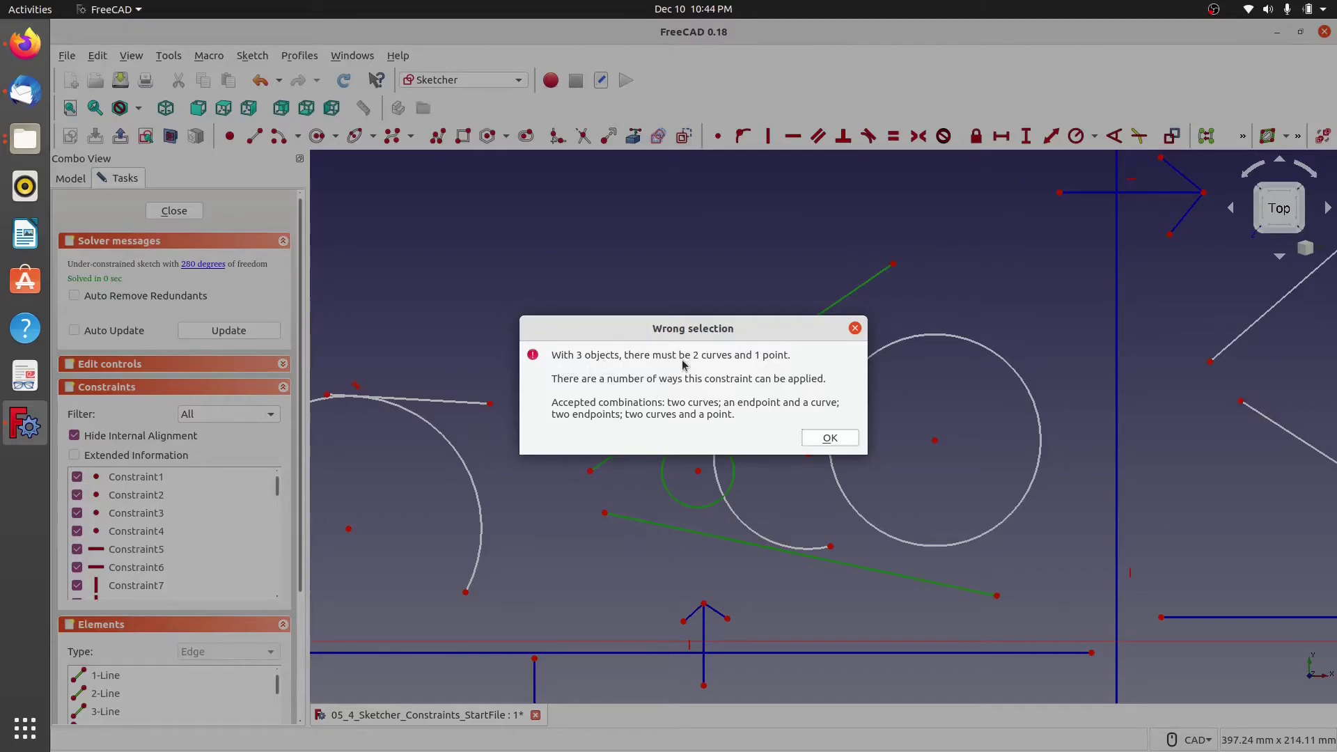
{"action": "left_click", "coordinate": [824, 439]}
{"action": "left_click", "coordinate": [649, 274]}
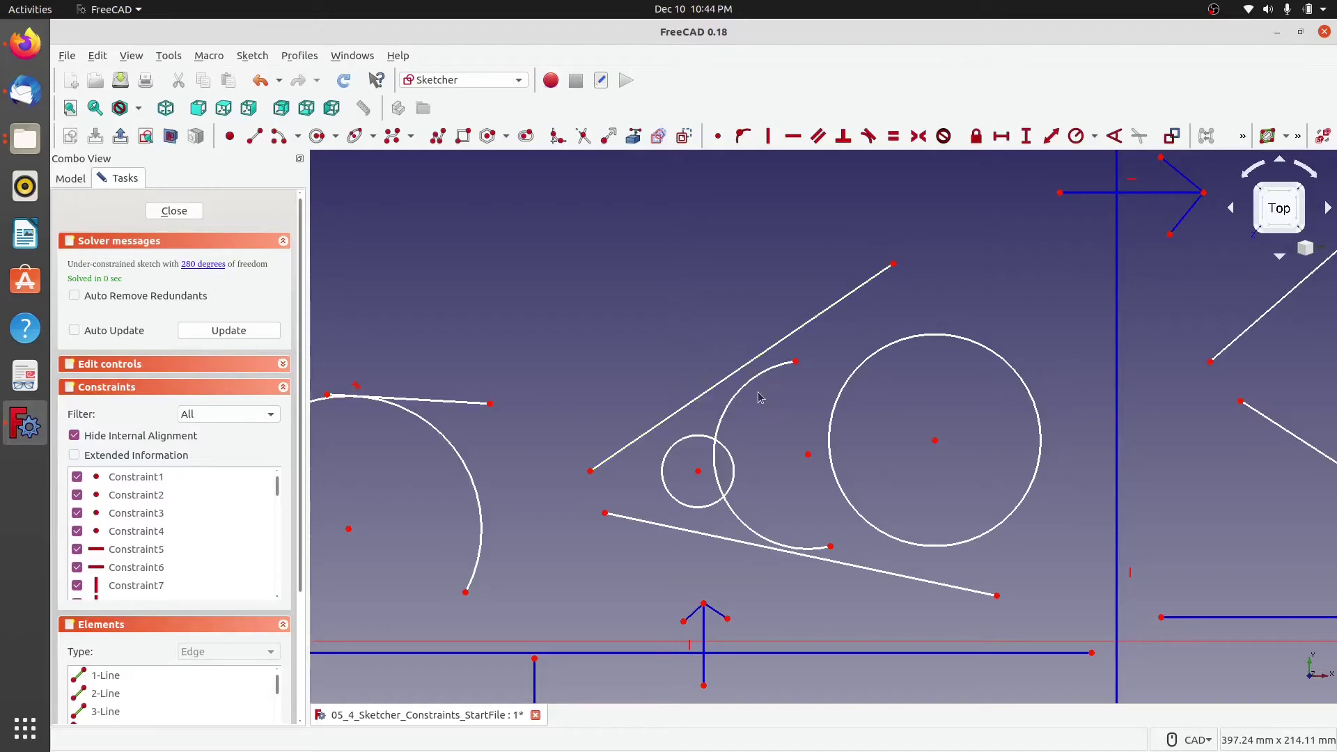
Make the larger circle between the converging lines tangent to the neighbouring open arc.
{"action": "left_click", "coordinate": [1016, 373]}
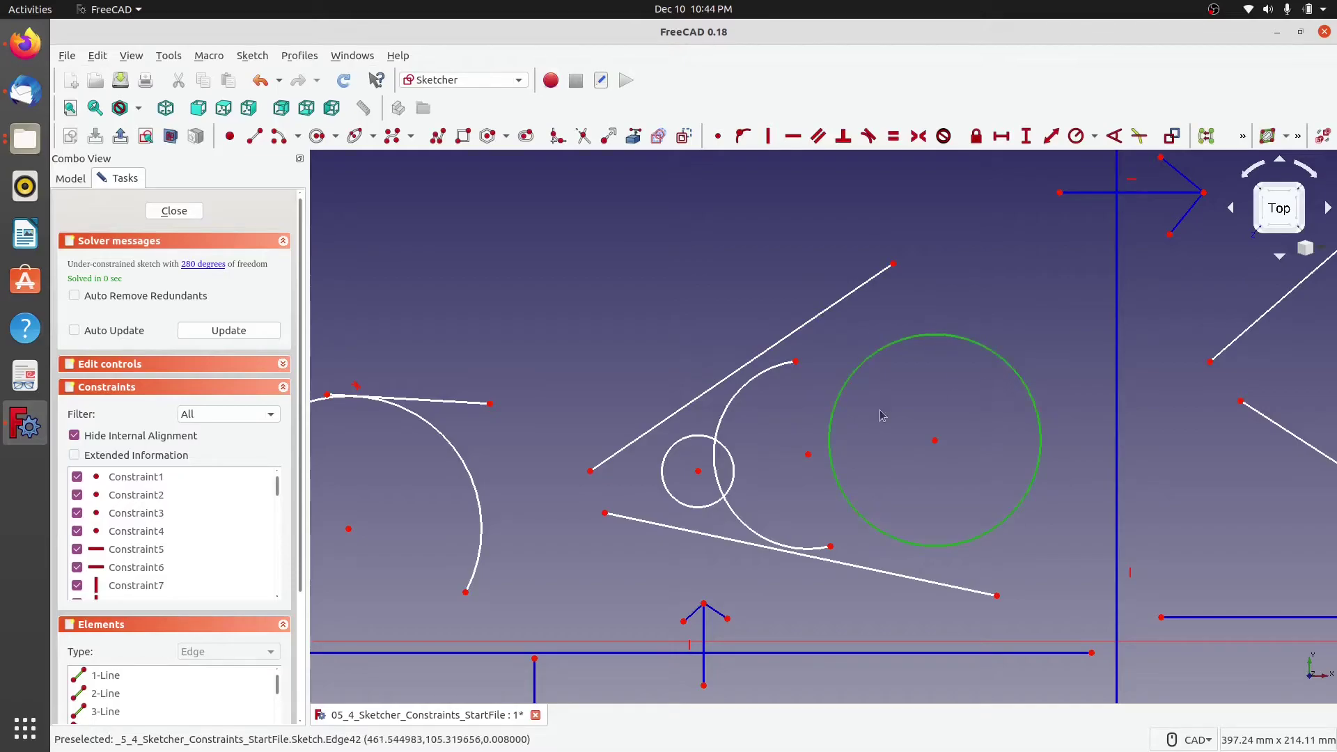
{"action": "left_click", "coordinate": [730, 407]}
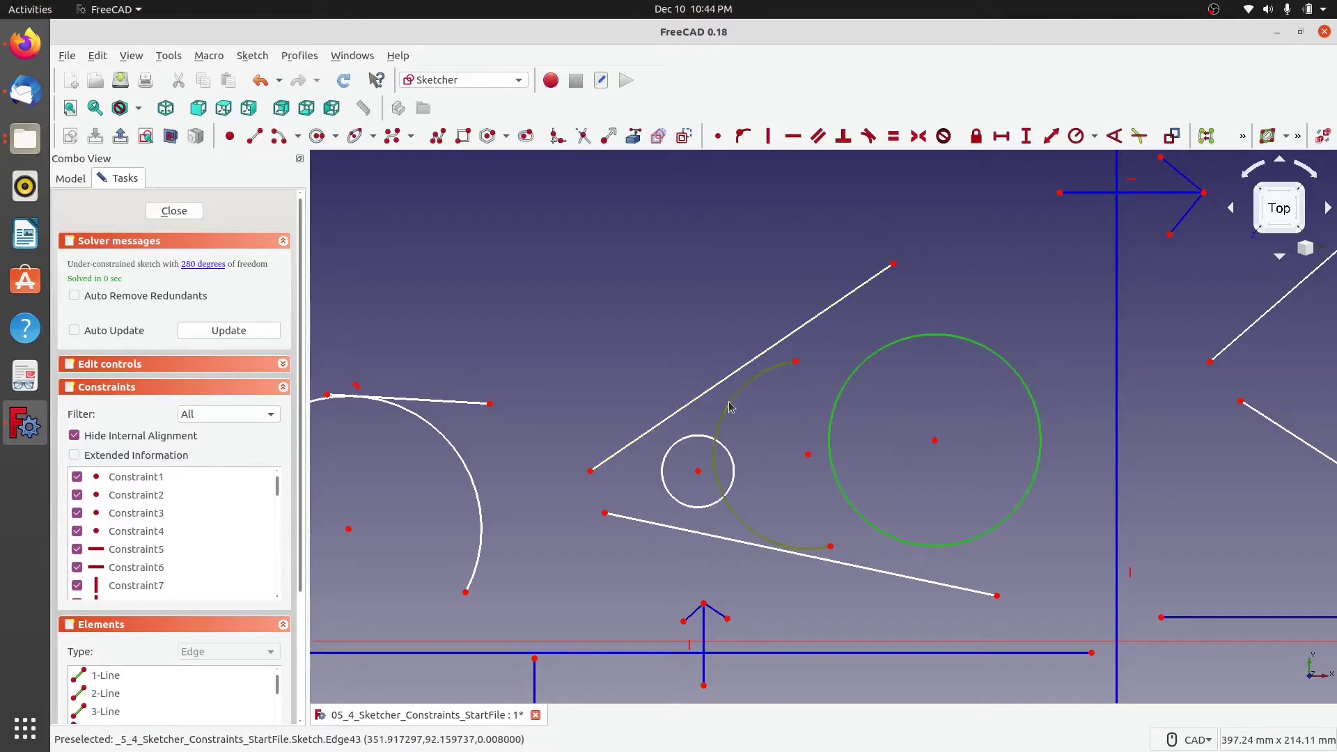
{"action": "left_click", "coordinate": [868, 136]}
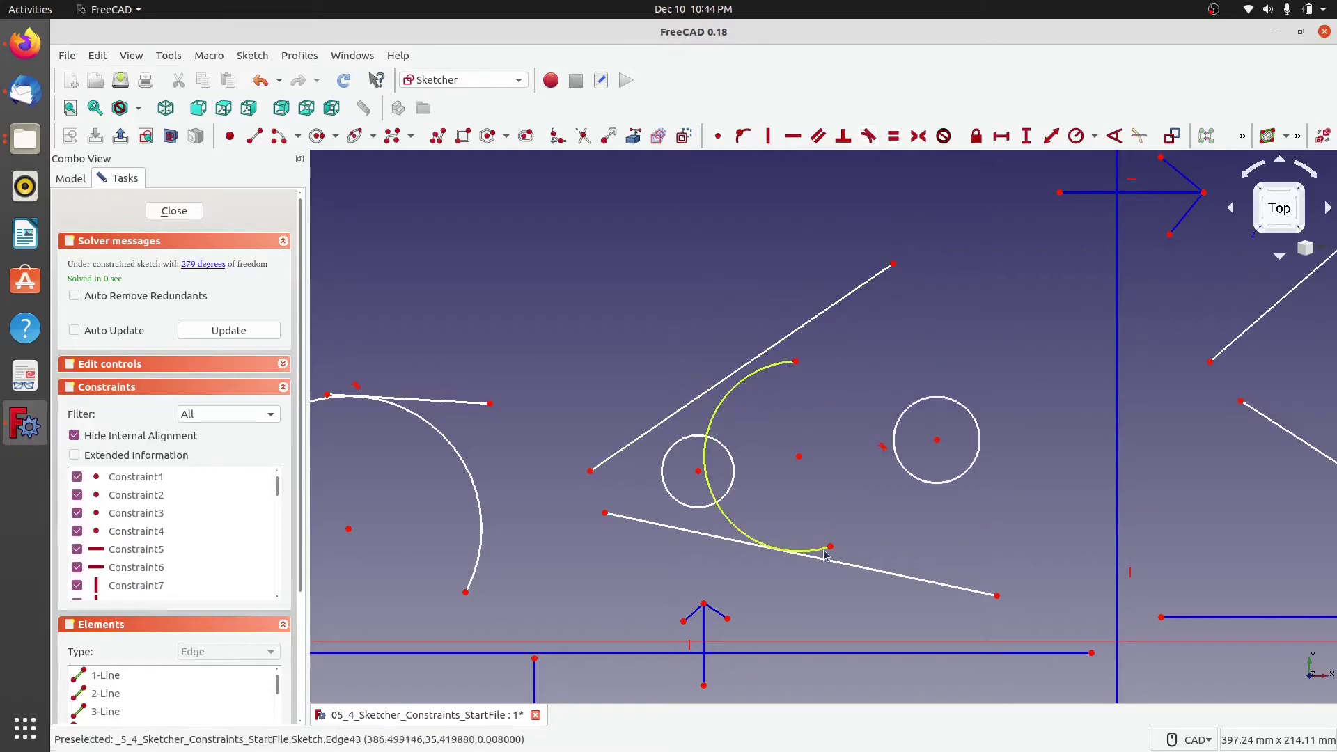
Undo the tangency between the larger circle and the open arc, and make the small circle tangent to both converging lines.
{"action": "mouse_move", "coordinate": [828, 546]}
{"action": "left_mouse_down"}
{"action": "mouse_move", "coordinate": [878, 449]}
{"action": "mouse_move", "coordinate": [855, 378]}
{"action": "mouse_move", "coordinate": [879, 436]}
{"action": "mouse_move", "coordinate": [877, 474]}
{"action": "mouse_move", "coordinate": [829, 520]}
{"action": "left_mouse_up"}
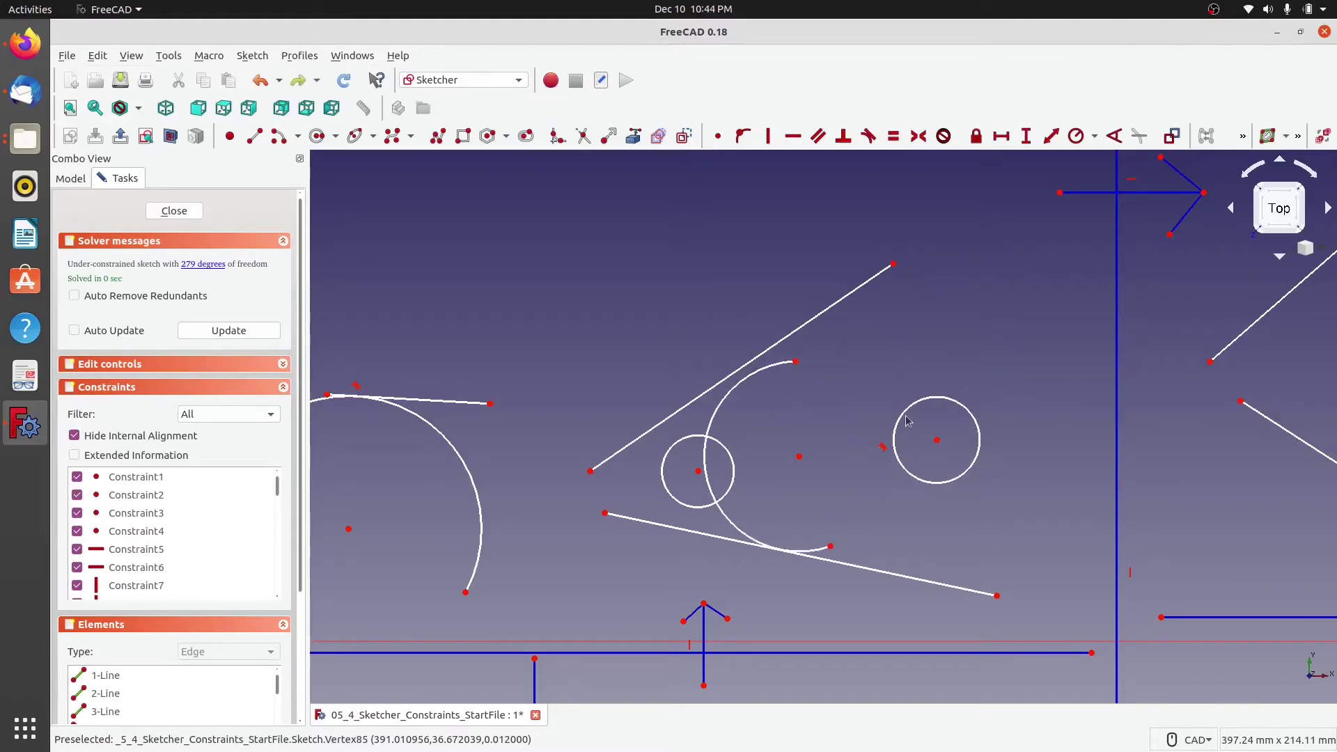
{"action": "key", "text": "ctrl+z"}
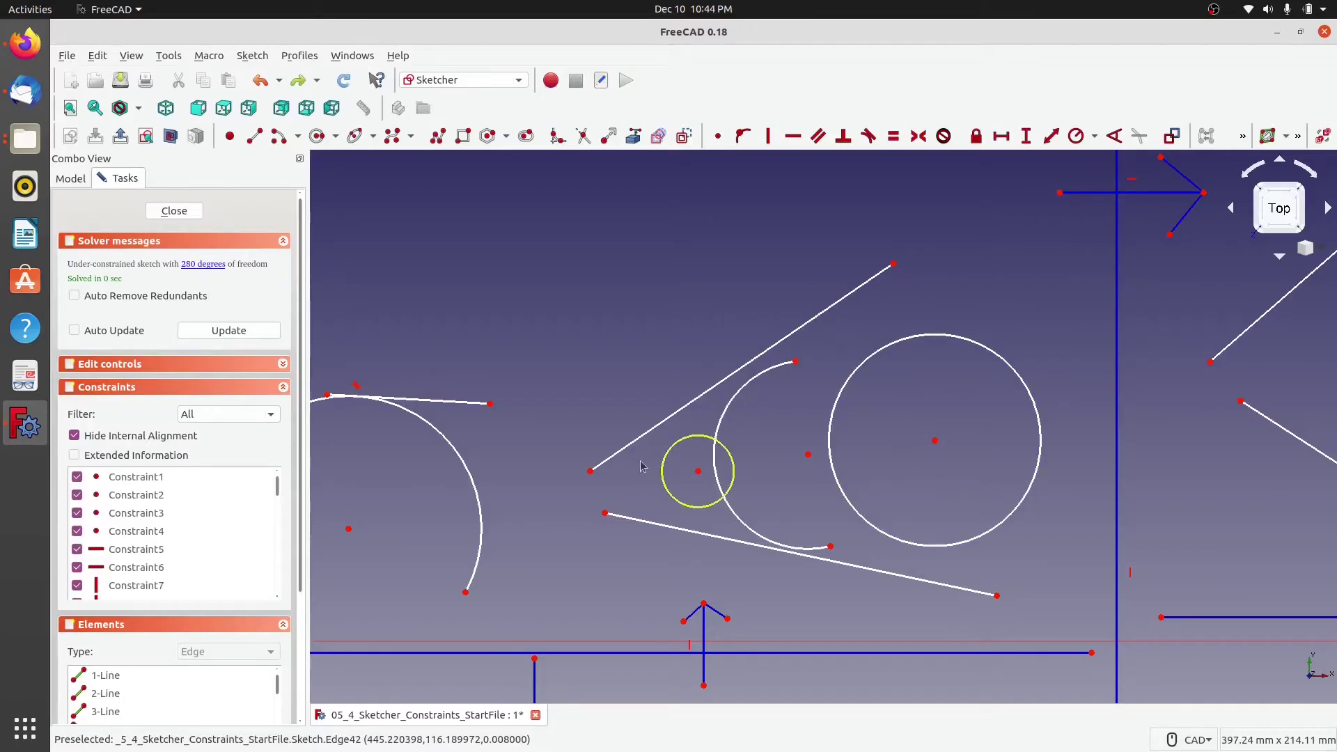
{"action": "left_click", "coordinate": [673, 415]}
{"action": "left_click", "coordinate": [677, 449]}
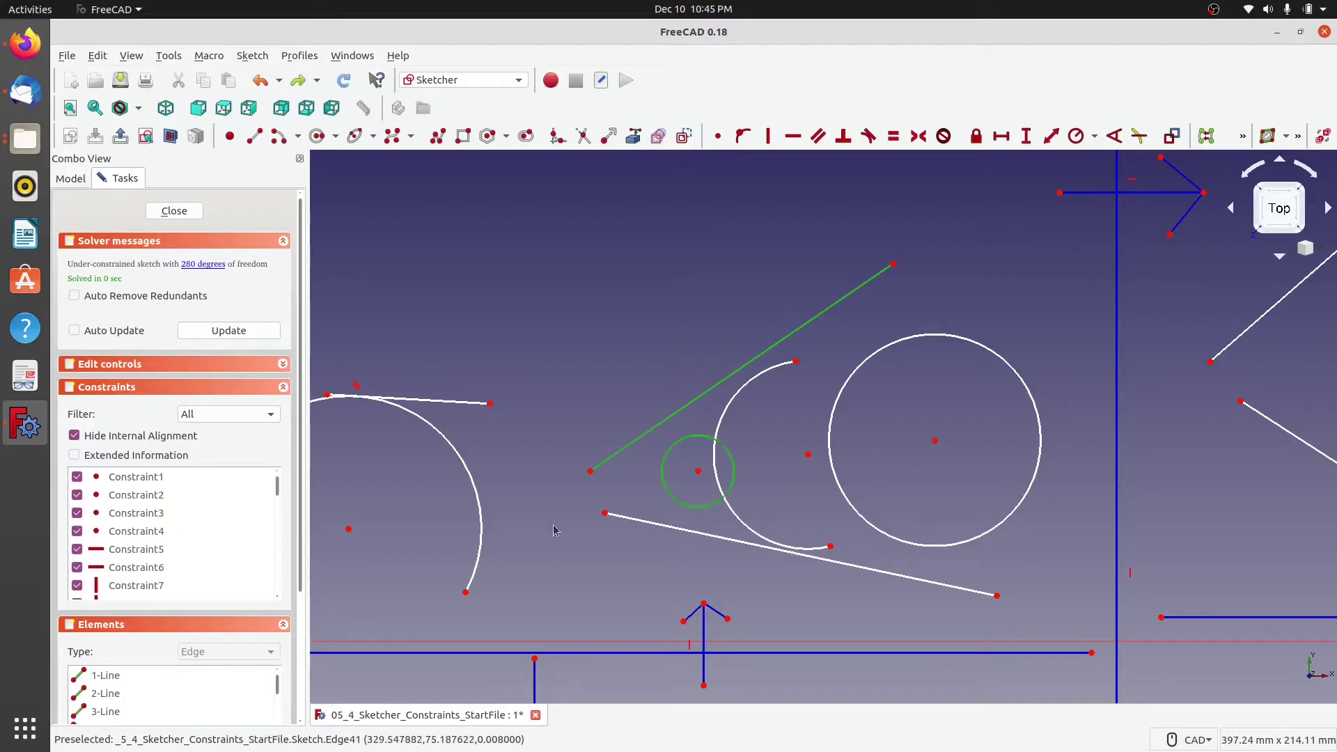
{"action": "left_click", "coordinate": [868, 135]}
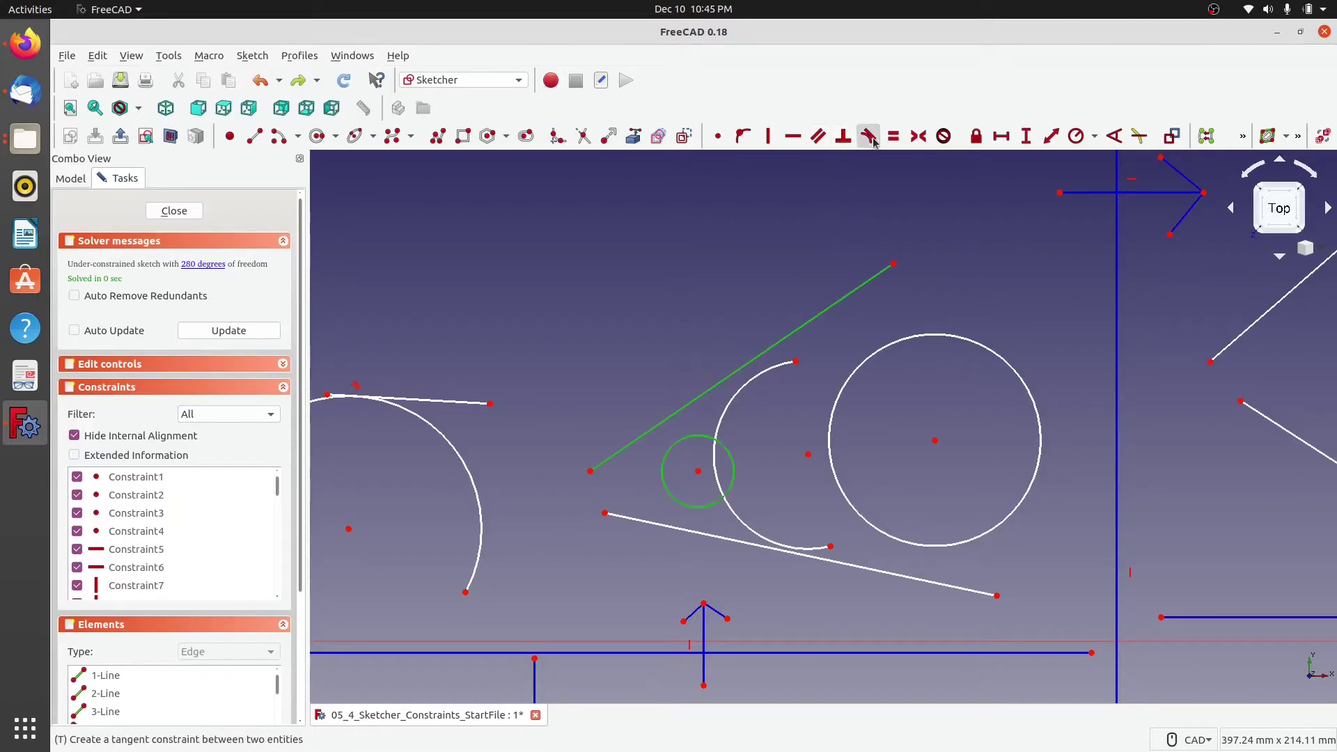
{"action": "left_click", "coordinate": [670, 534]}
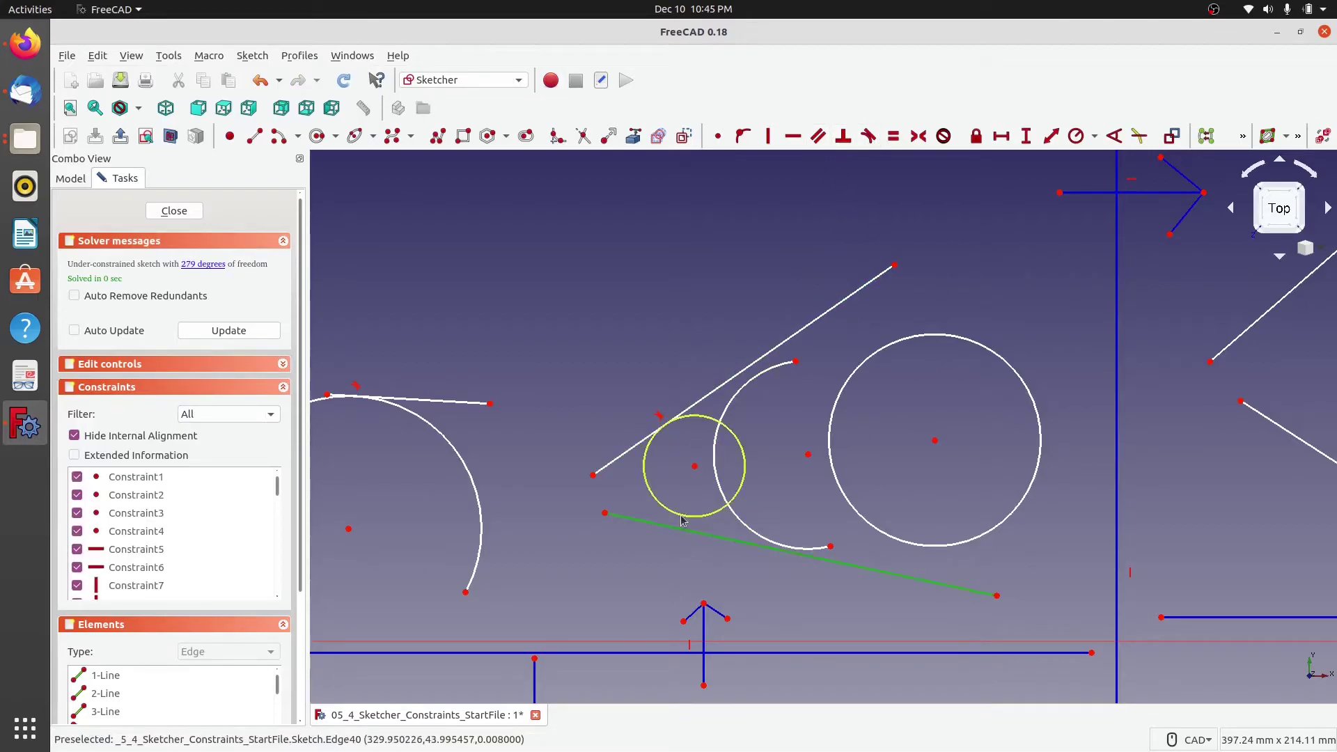
{"action": "left_click", "coordinate": [647, 446]}
{"action": "left_click", "coordinate": [870, 137]}
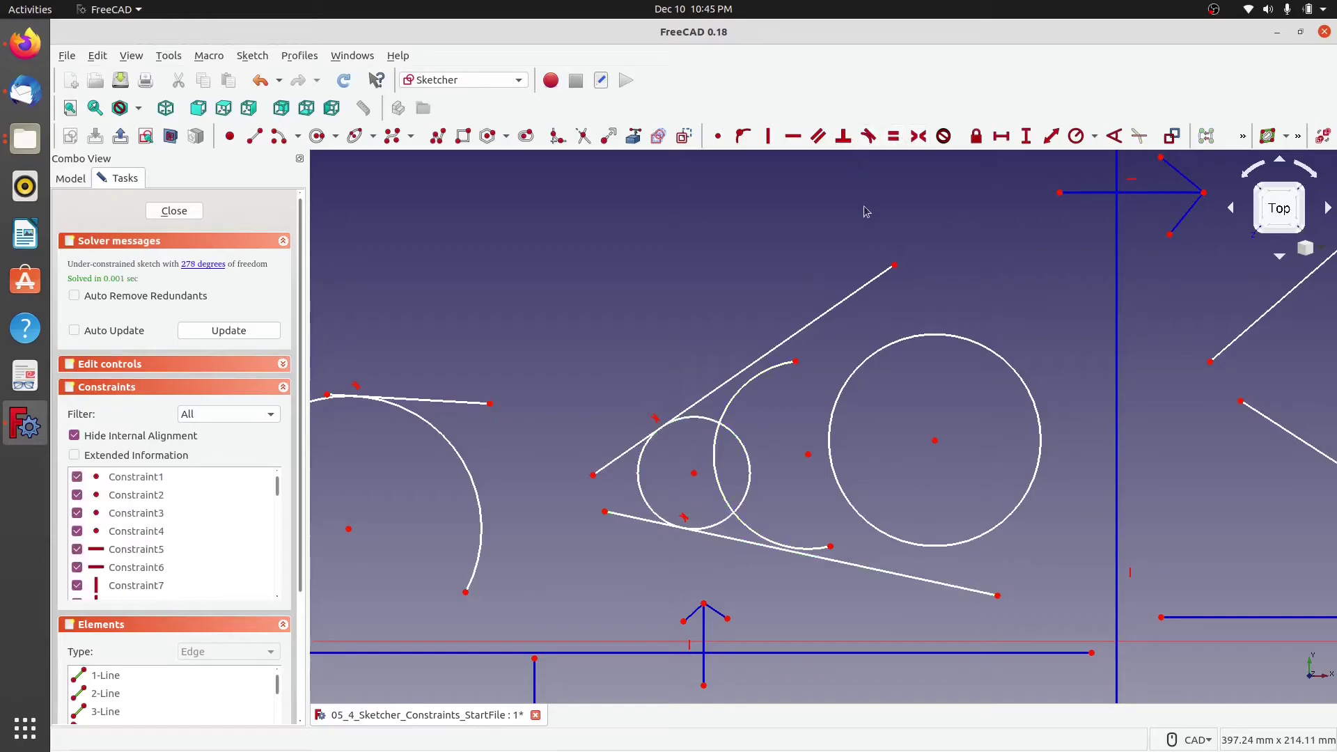
Make the open arc between the converging lines tangent to both the upper and the lower line.
{"action": "left_click", "coordinate": [757, 362]}
{"action": "left_click", "coordinate": [759, 382]}
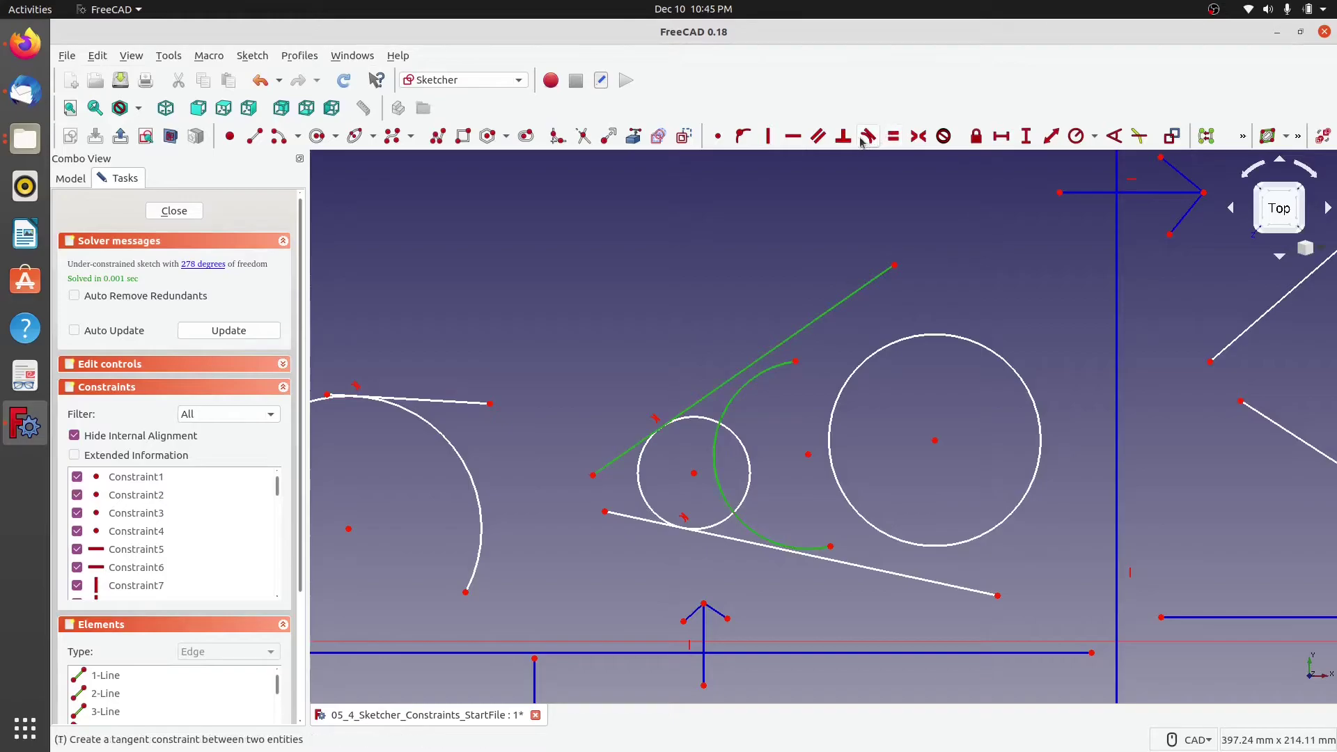
{"action": "left_click", "coordinate": [868, 137]}
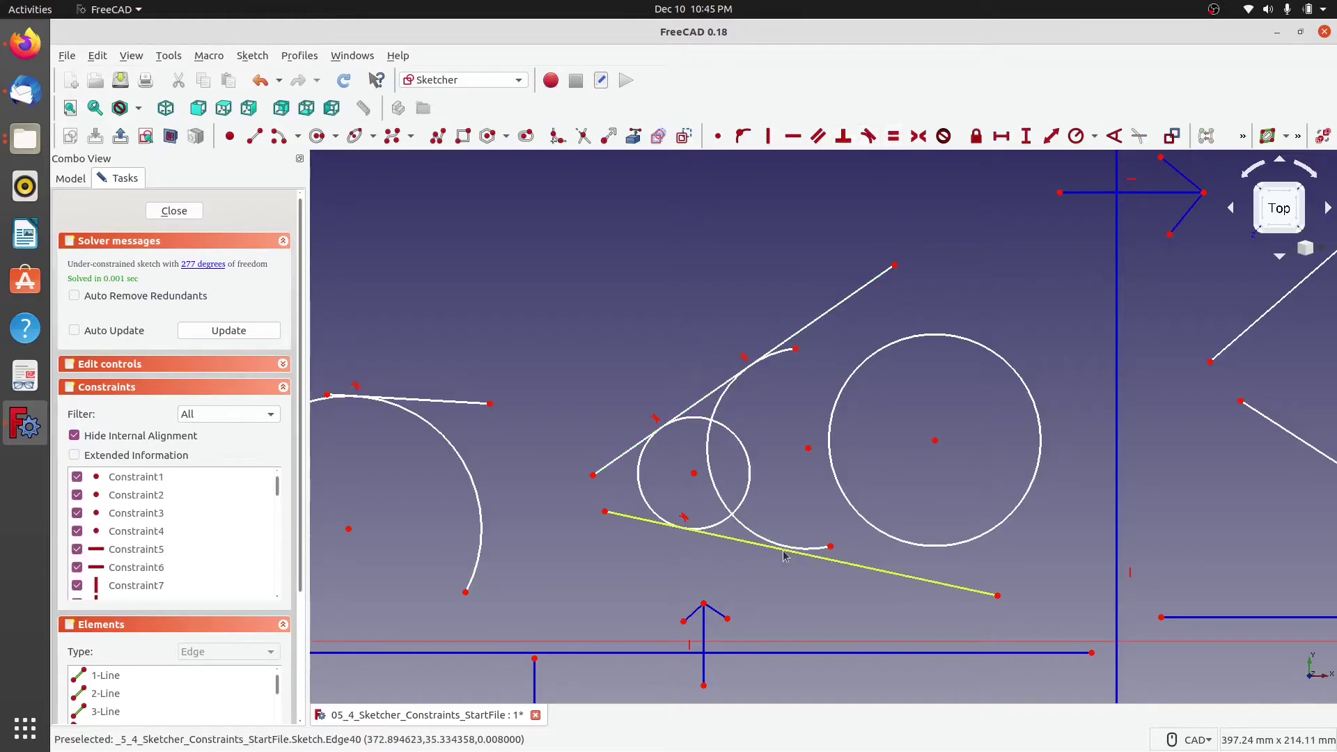
{"action": "left_click", "coordinate": [784, 552]}
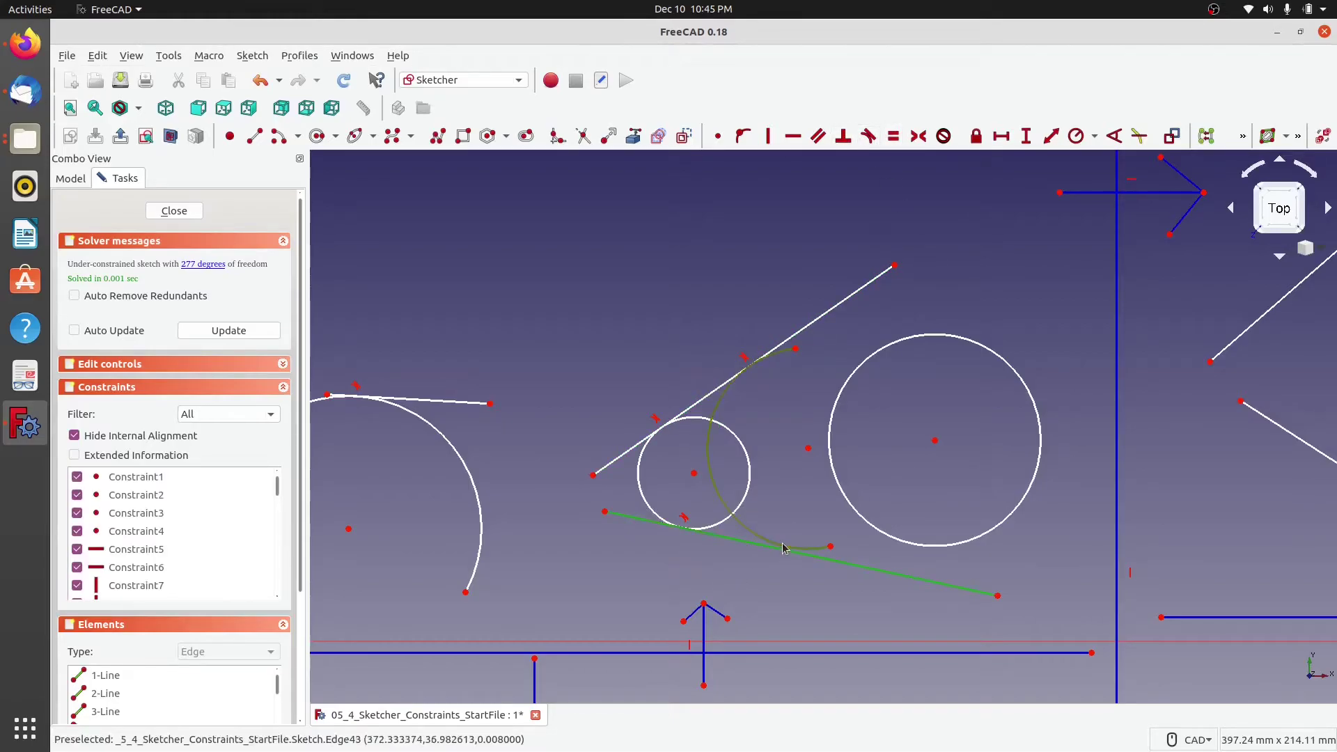
{"action": "left_click", "coordinate": [707, 449]}
{"action": "left_click", "coordinate": [867, 137]}
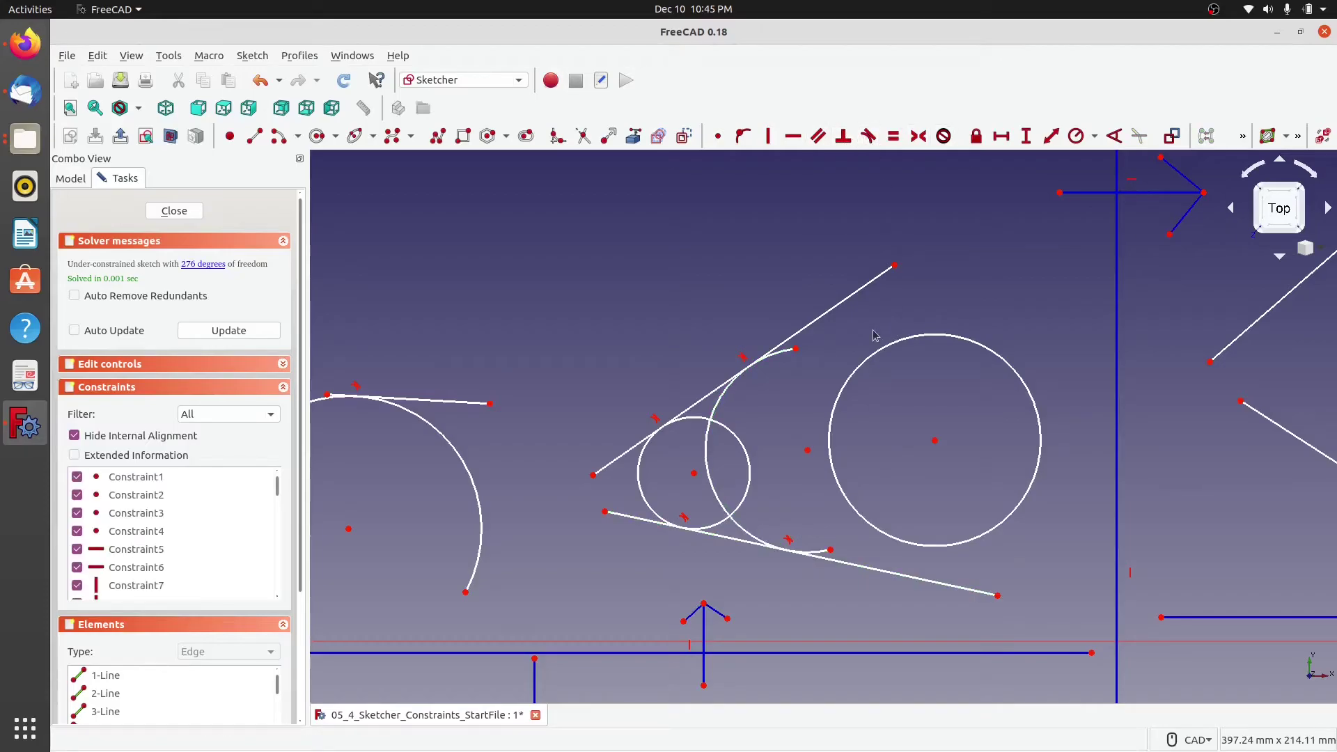
Make the larger circle tangent to both converging lines, and move the open arc's upper endpoint toward the upper line.
{"action": "left_click", "coordinate": [893, 344]}
{"action": "left_click", "coordinate": [862, 289]}
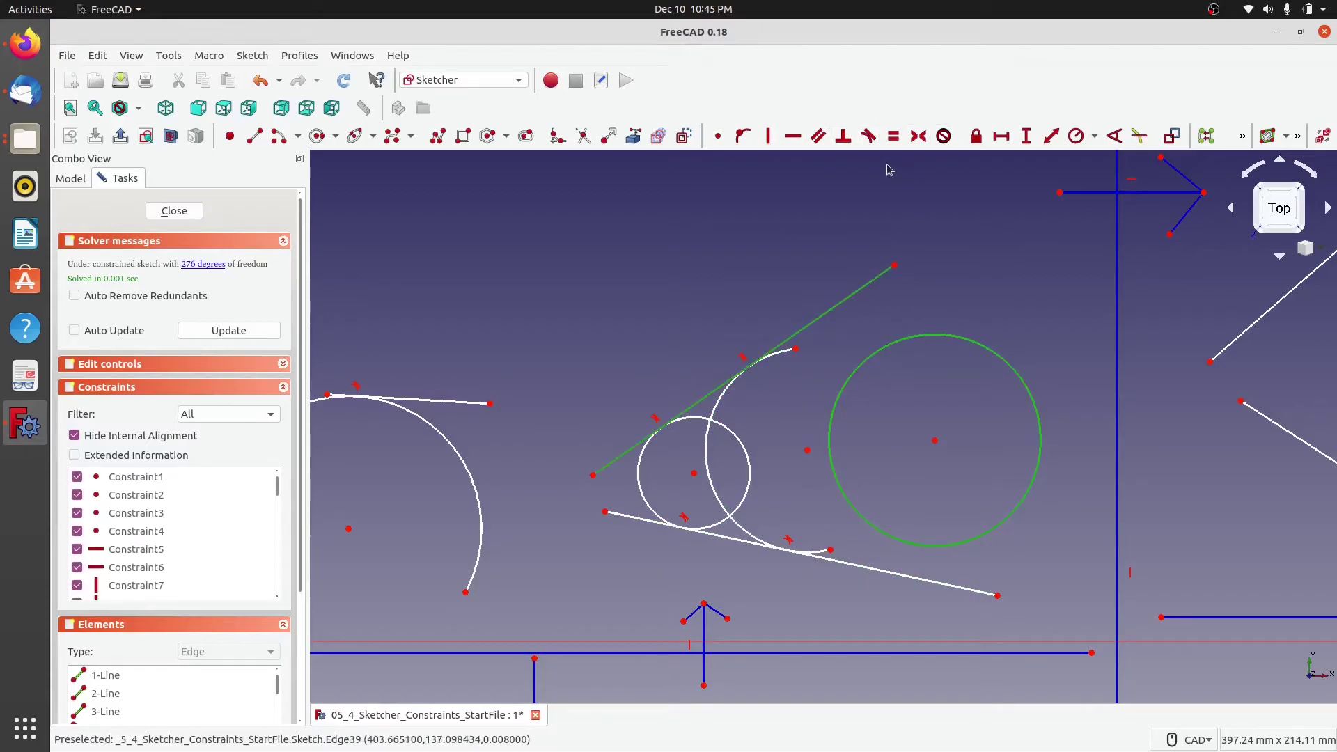
{"action": "left_click", "coordinate": [869, 137]}
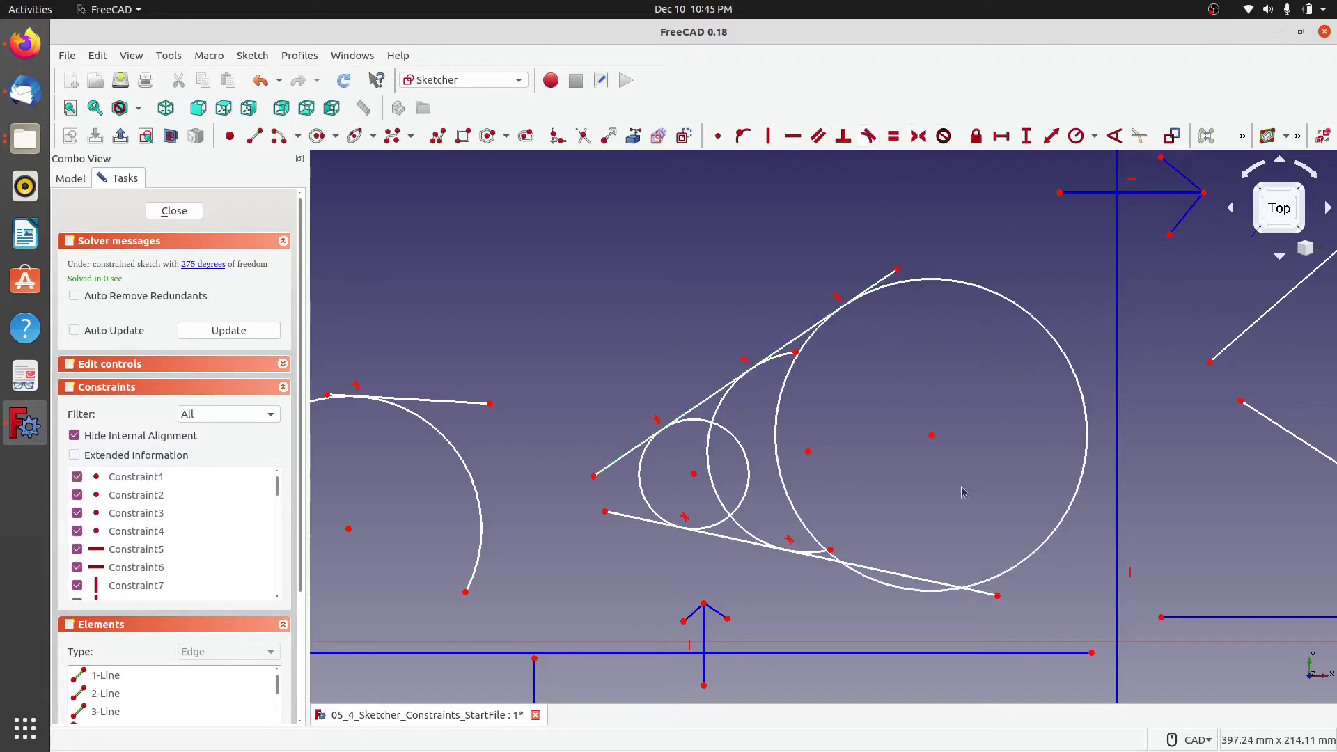
{"action": "left_click", "coordinate": [888, 585]}
{"action": "left_click", "coordinate": [902, 578]}
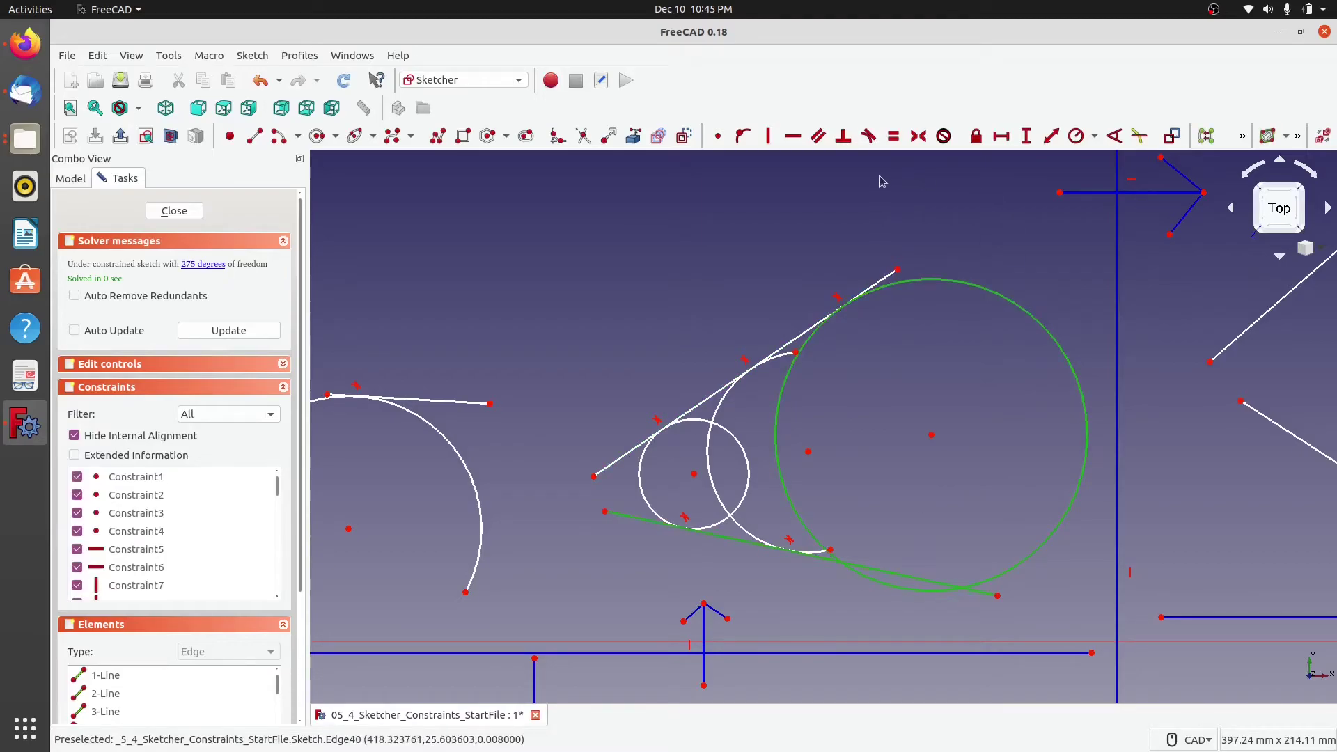
{"action": "left_click", "coordinate": [869, 136]}
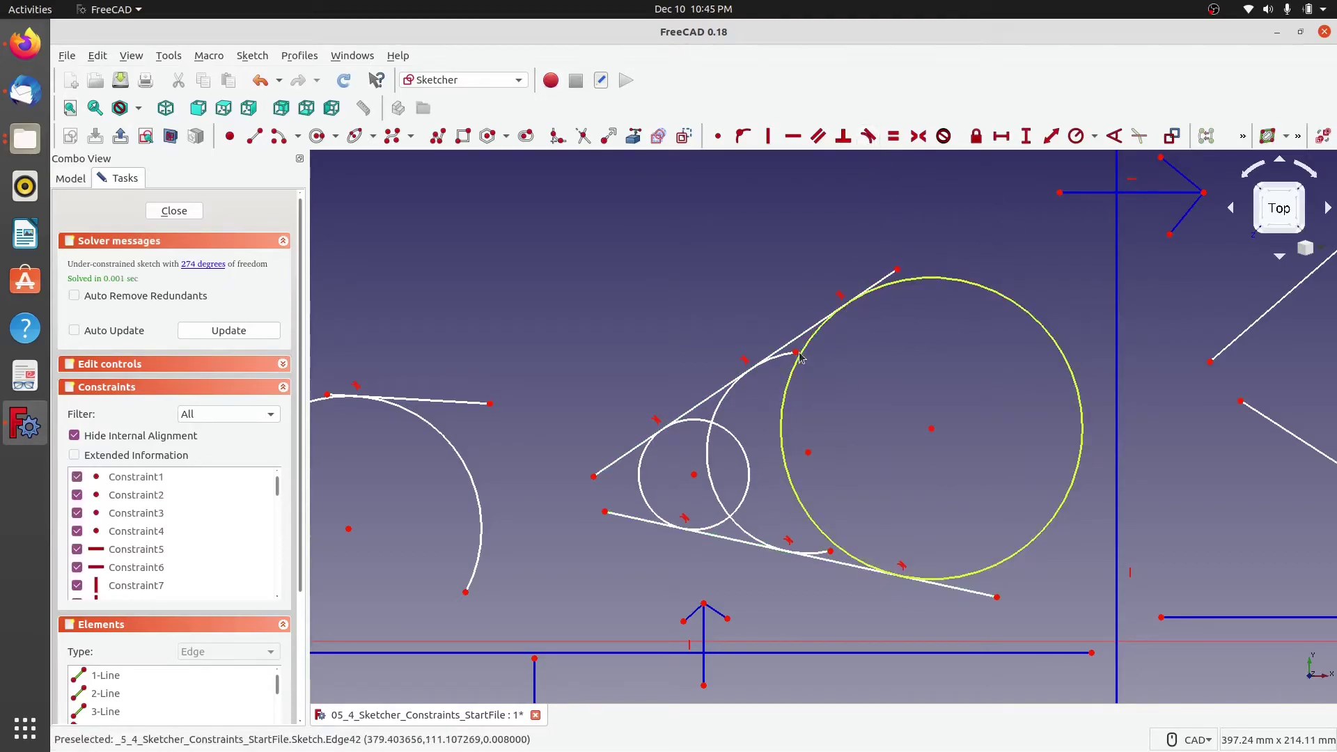
{"action": "left_click_drag", "start_coordinate": [797, 354], "coordinate": [743, 375]}
In the next section, shorten the lower of the two slanted lines and constrain both lines to equal length.
{"action": "mouse_move", "coordinate": [1117, 414]}
{"action": "middle_mouse_down"}
{"action": "mouse_move", "coordinate": [647, 364]}
{"action": "mouse_move", "coordinate": [420, 466]}
{"action": "middle_mouse_up"}
{"action": "mouse_move", "coordinate": [936, 451]}
{"action": "middle_mouse_down"}
{"action": "mouse_move", "coordinate": [767, 441]}
{"action": "mouse_move", "coordinate": [800, 437]}
{"action": "middle_mouse_up"}
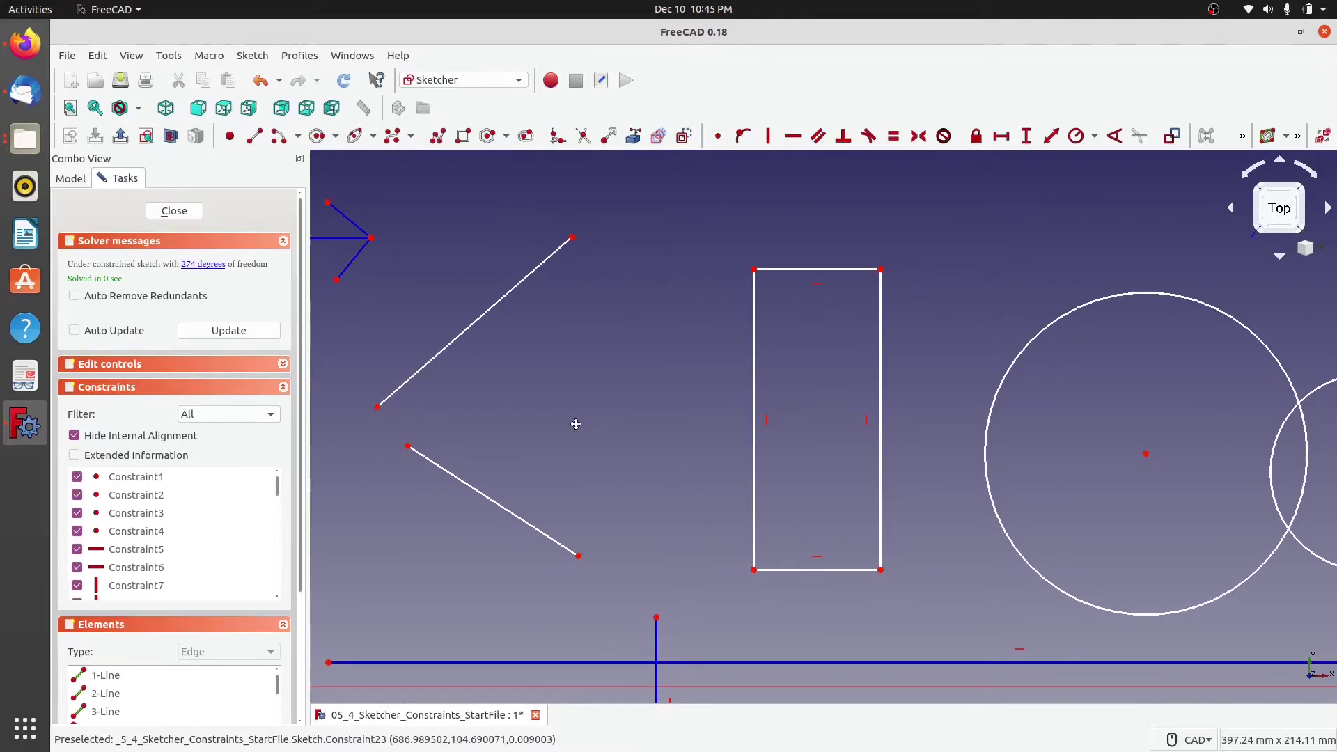
{"action": "middle_click_drag", "start_coordinate": [576, 424], "coordinate": [600, 417]}
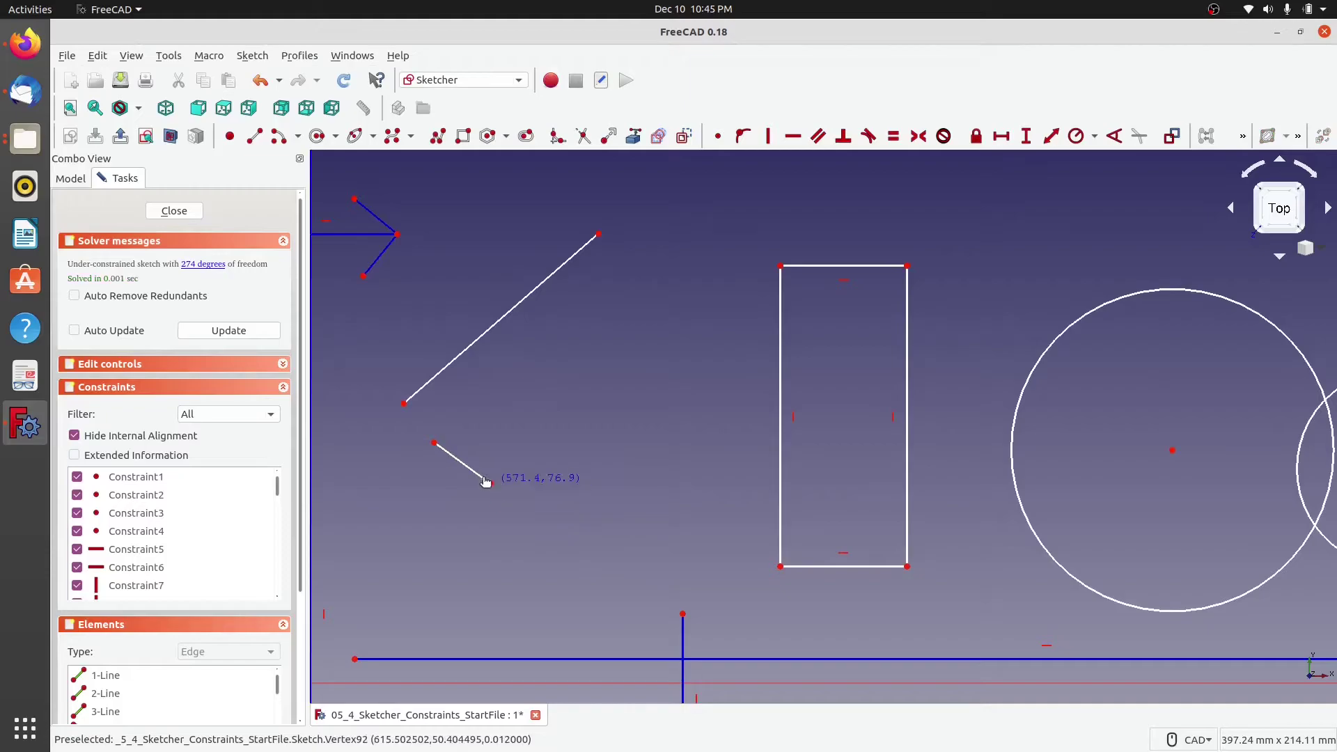
{"action": "left_click_drag", "start_coordinate": [484, 478], "coordinate": [484, 479]}
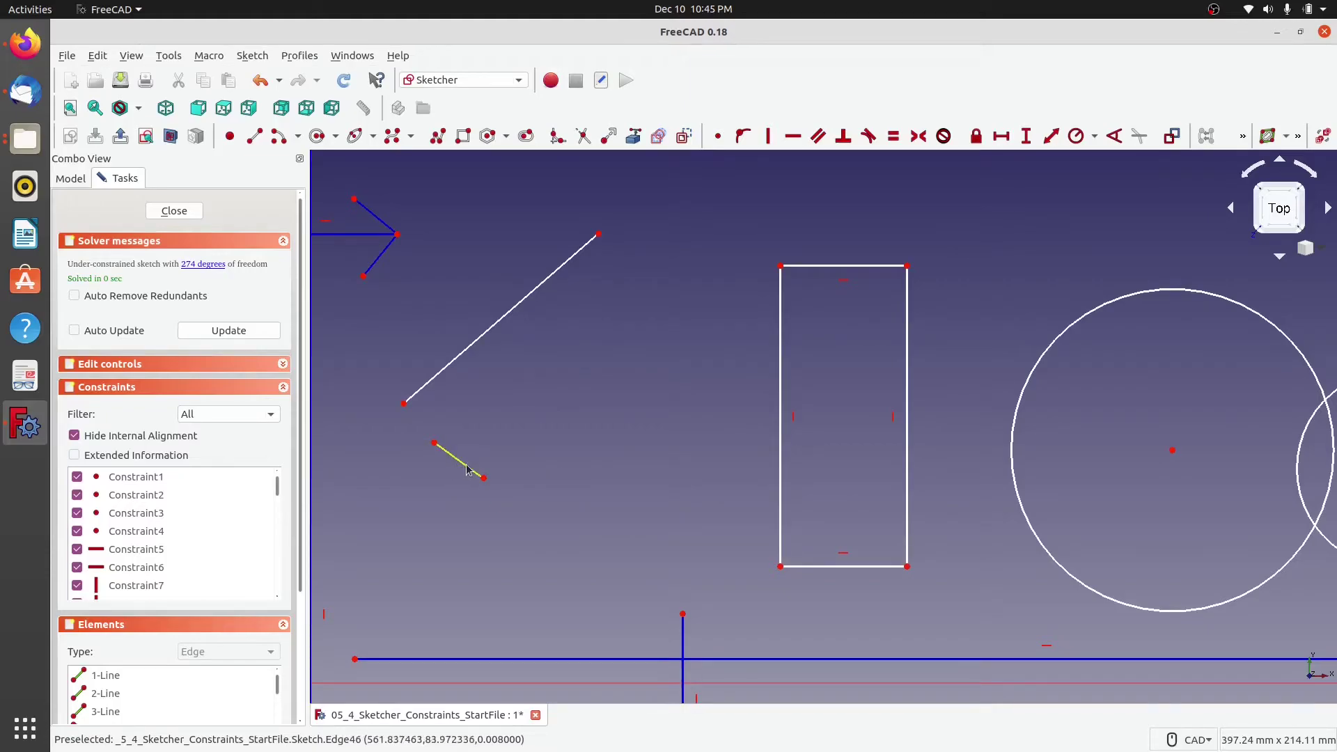
{"action": "left_click", "coordinate": [466, 470]}
{"action": "left_click", "coordinate": [479, 340]}
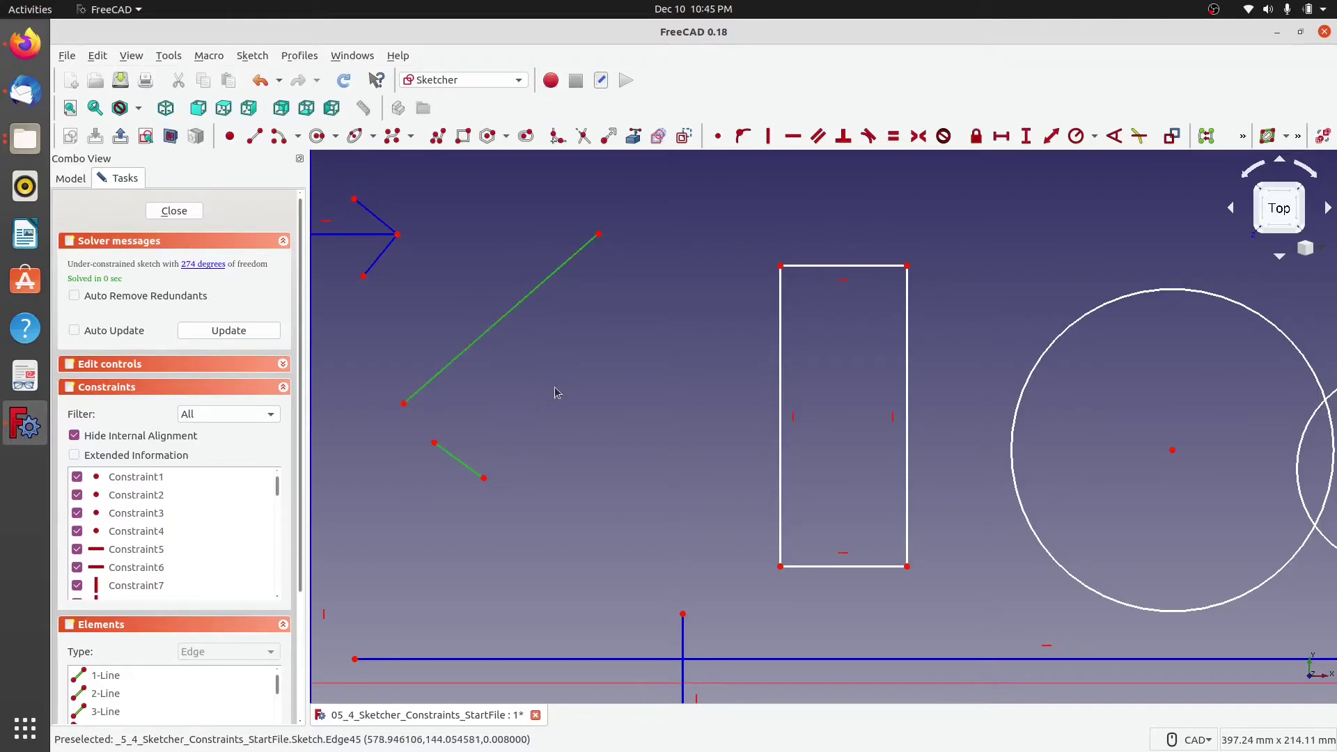
{"action": "left_click", "coordinate": [894, 136]}
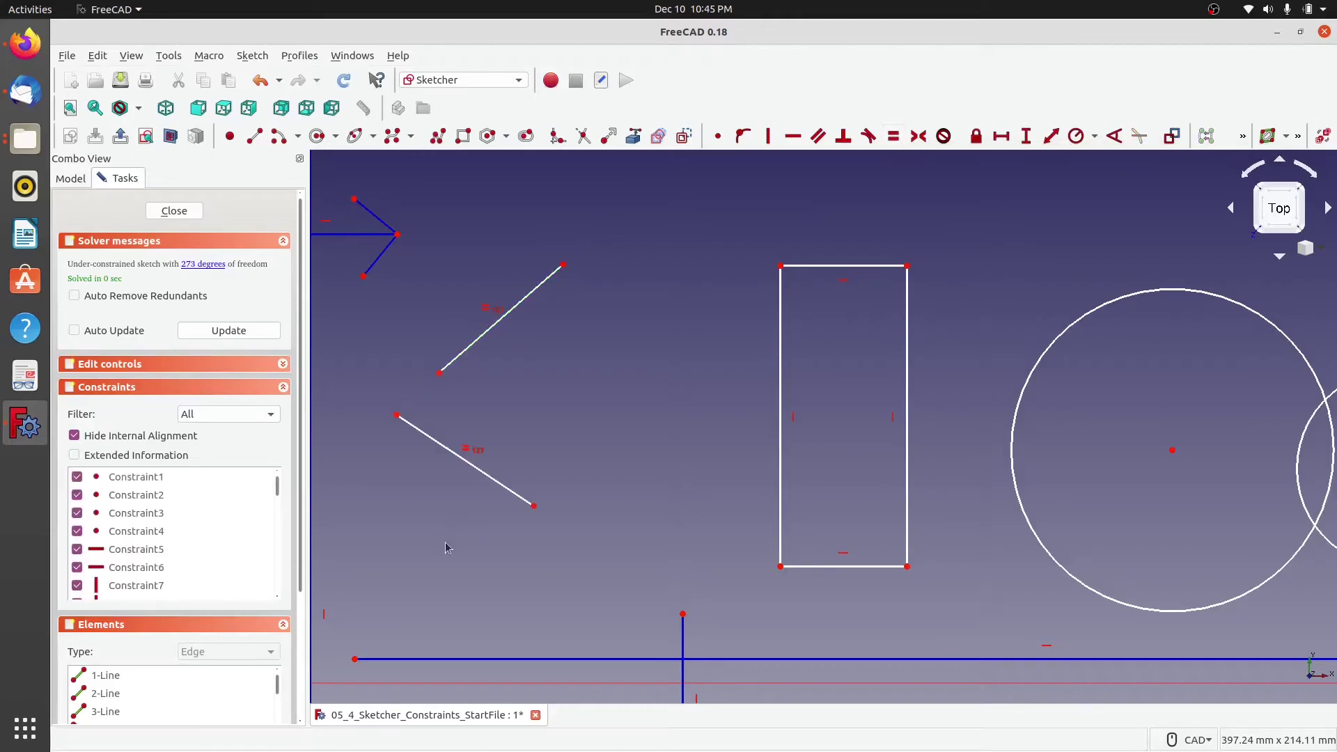
Shorten the two equal-length lines together by moving the upper line's upper endpoint inward.
{"action": "left_click", "coordinate": [458, 359]}
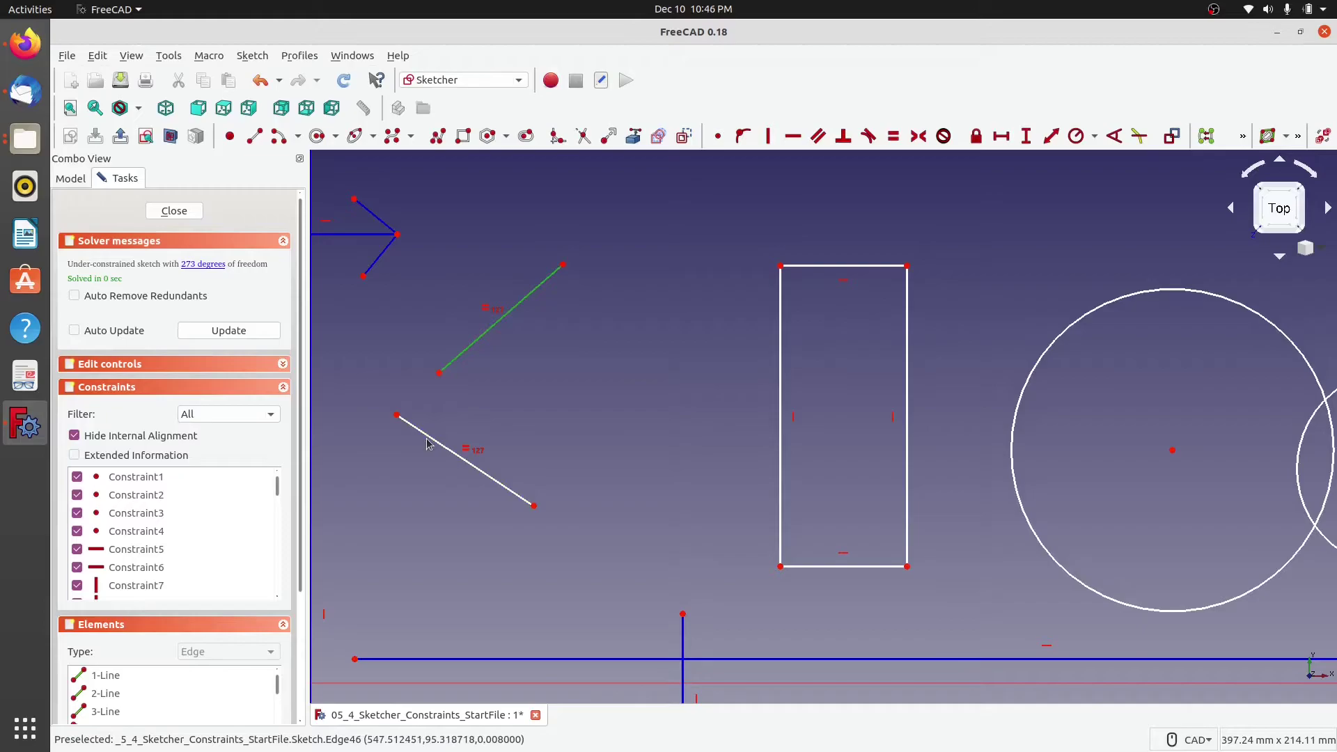
{"action": "left_click", "coordinate": [429, 439]}
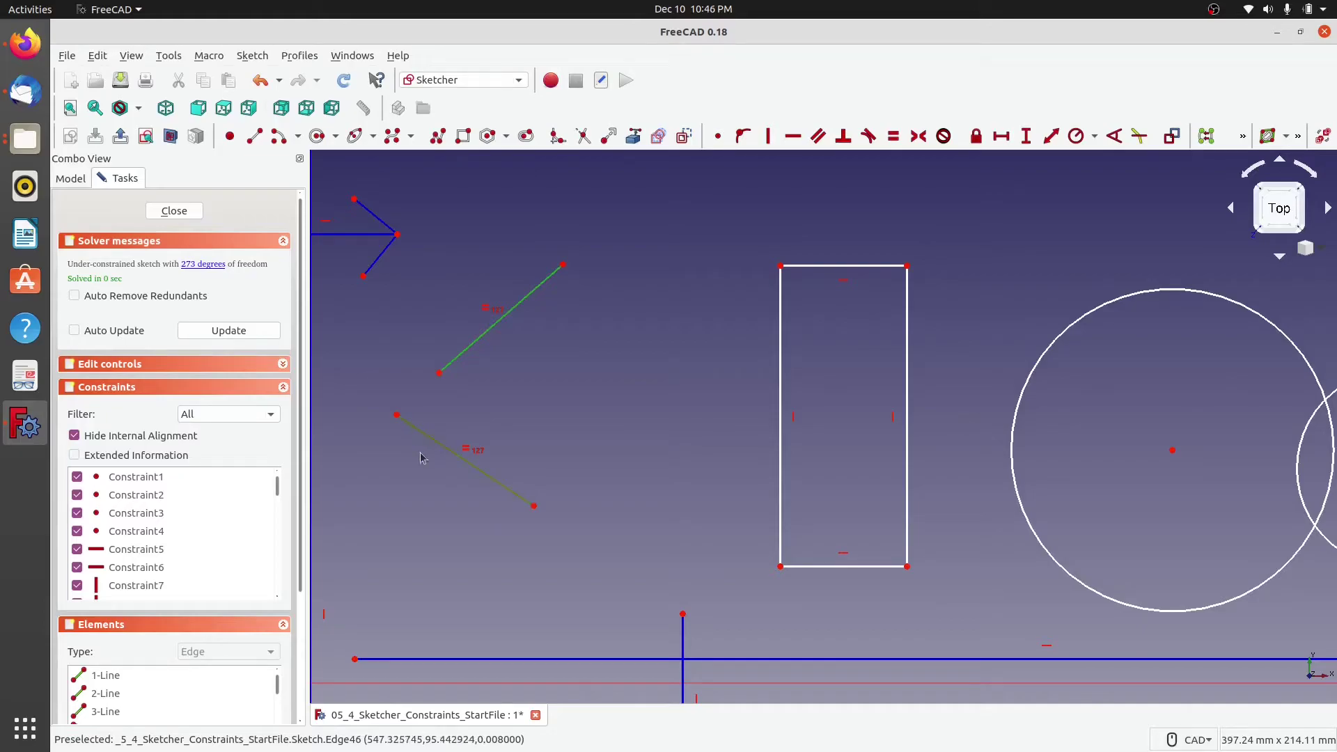
{"action": "left_click", "coordinate": [476, 528]}
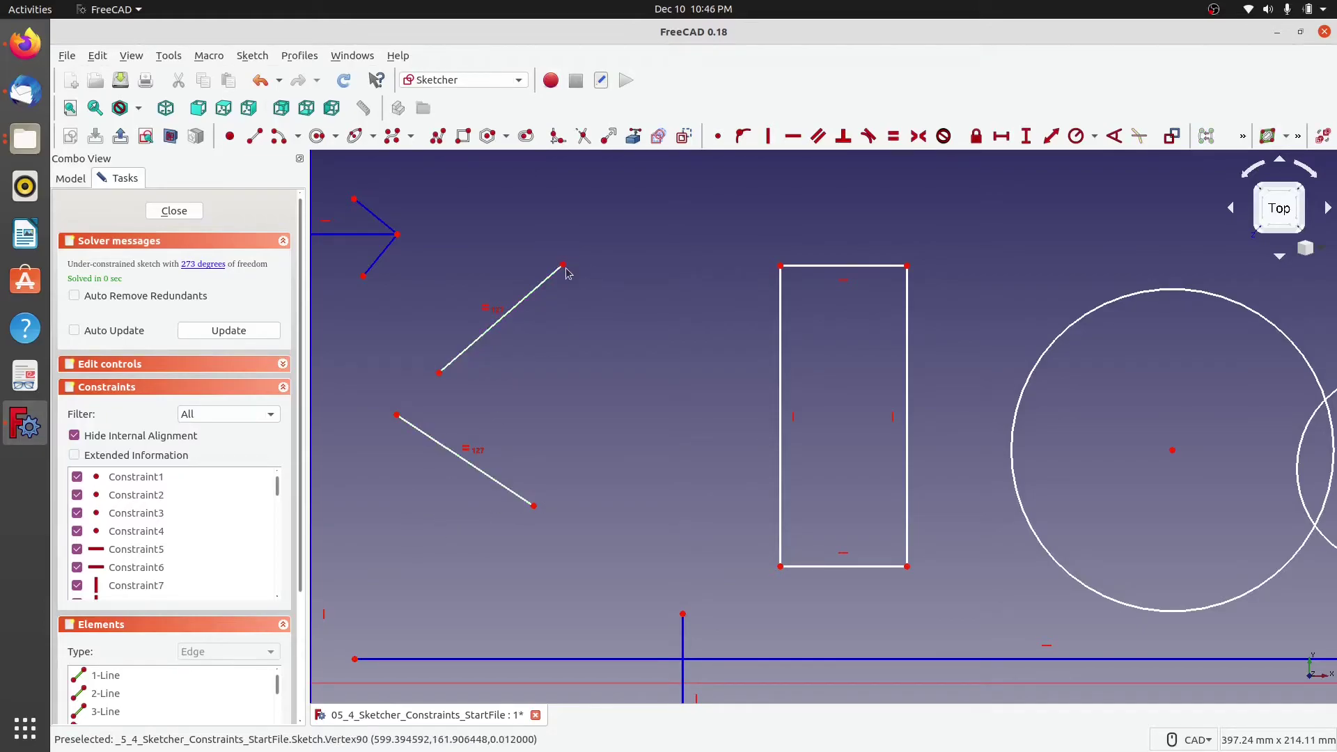
{"action": "left_click_drag", "start_coordinate": [564, 267], "coordinate": [524, 316]}
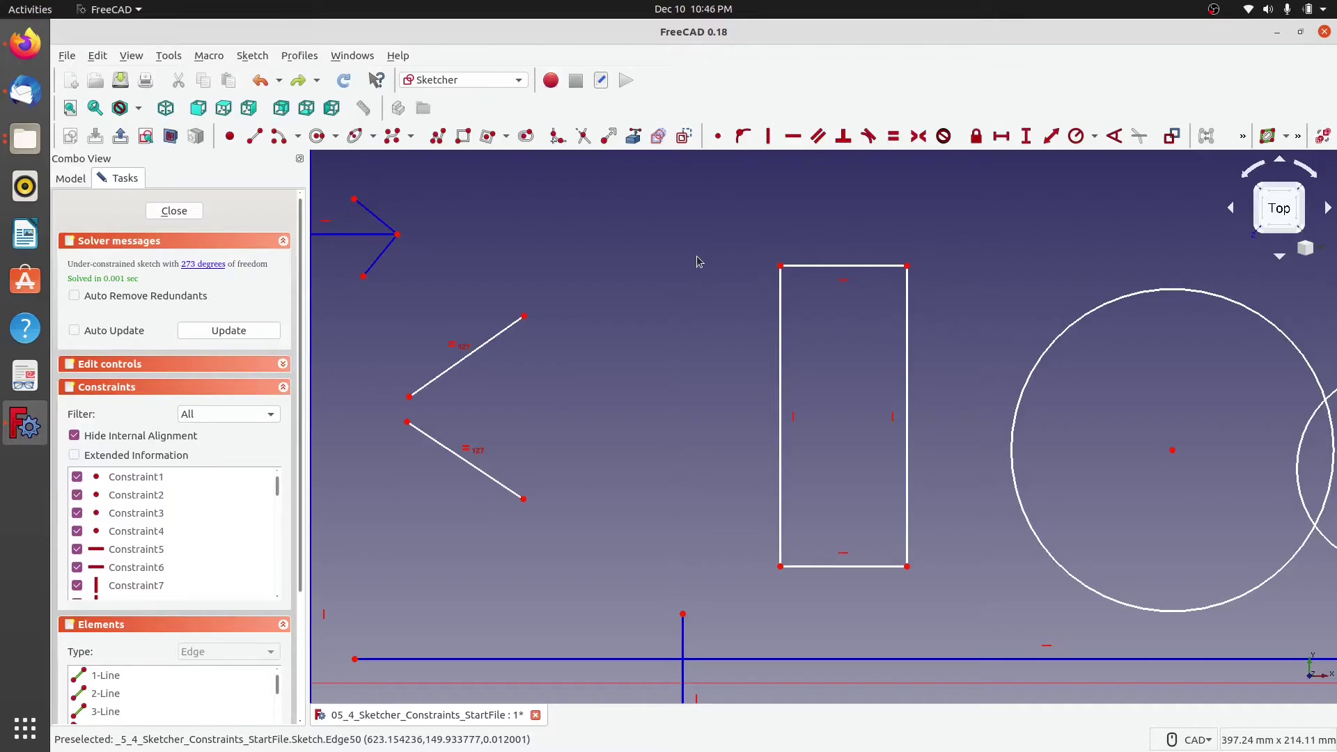
Turn the tall rectangle into a square with an equality constraint on two adjacent sides, and shrink it by its upper outer corner.
{"action": "left_click", "coordinate": [781, 301]}
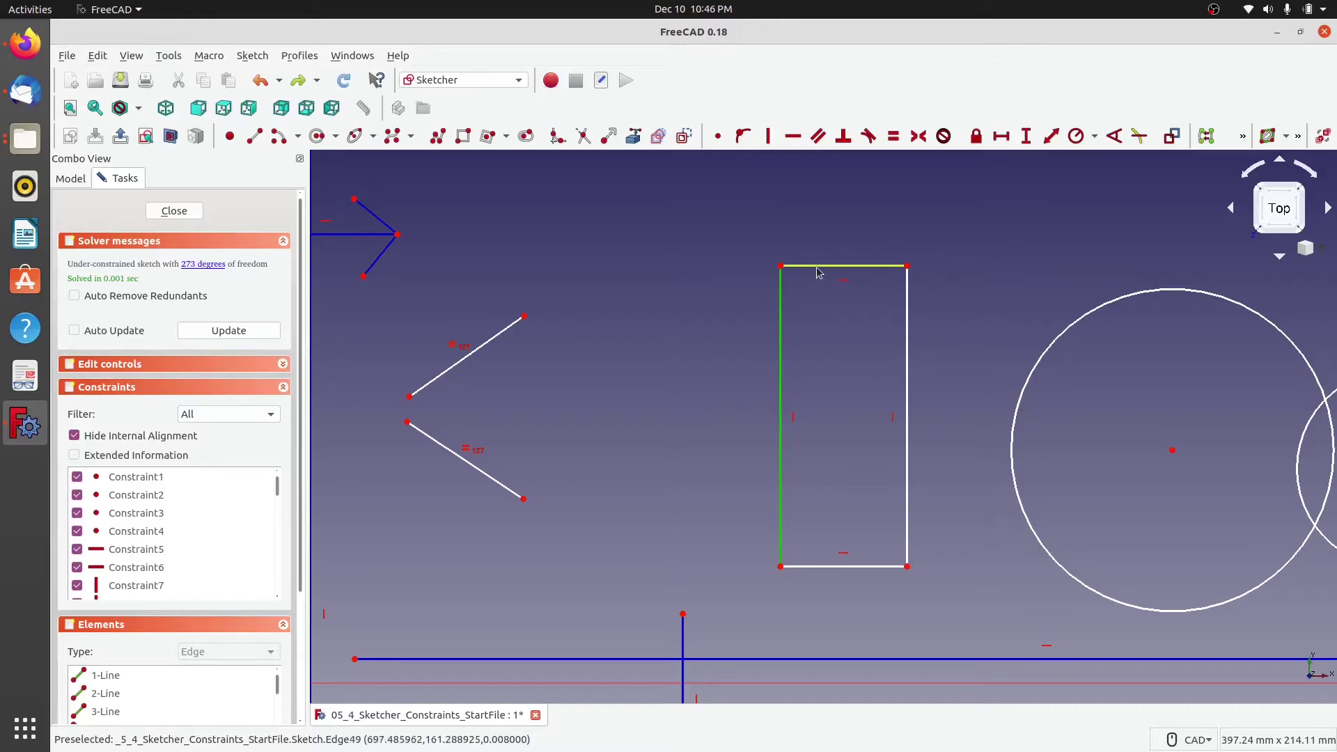
{"action": "left_click", "coordinate": [818, 266]}
{"action": "left_click", "coordinate": [894, 136]}
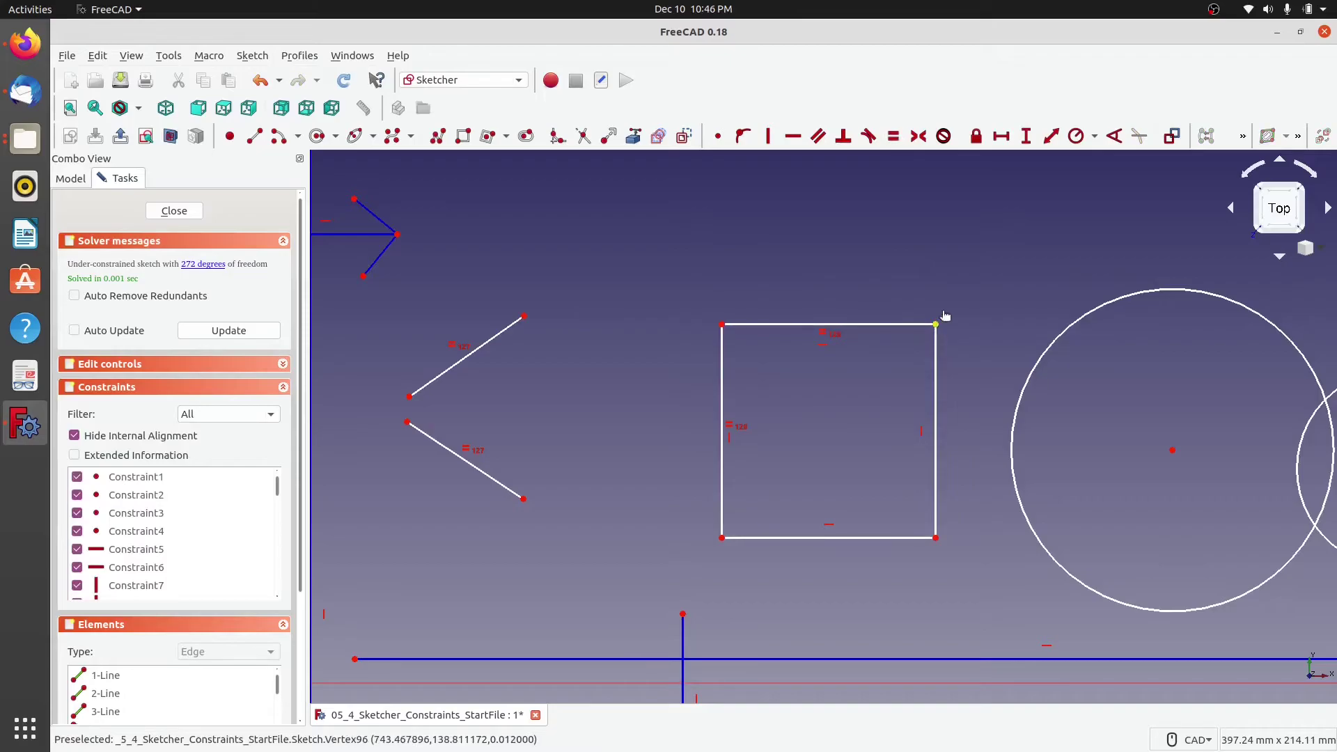
{"action": "left_click_drag", "start_coordinate": [936, 325], "coordinate": [879, 328]}
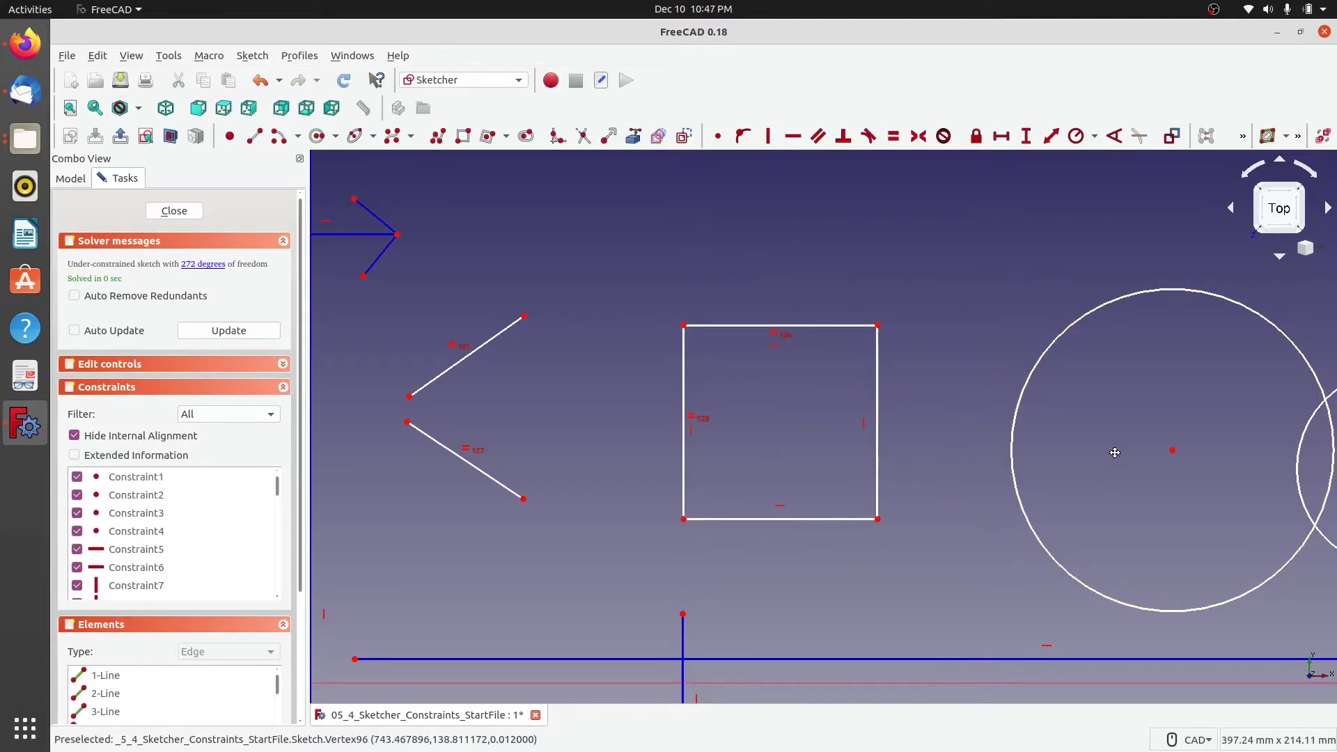
Constrain the two overlapping circles beyond the square to equal radius.
{"action": "middle_click_drag", "start_coordinate": [1115, 453], "coordinate": [779, 419]}
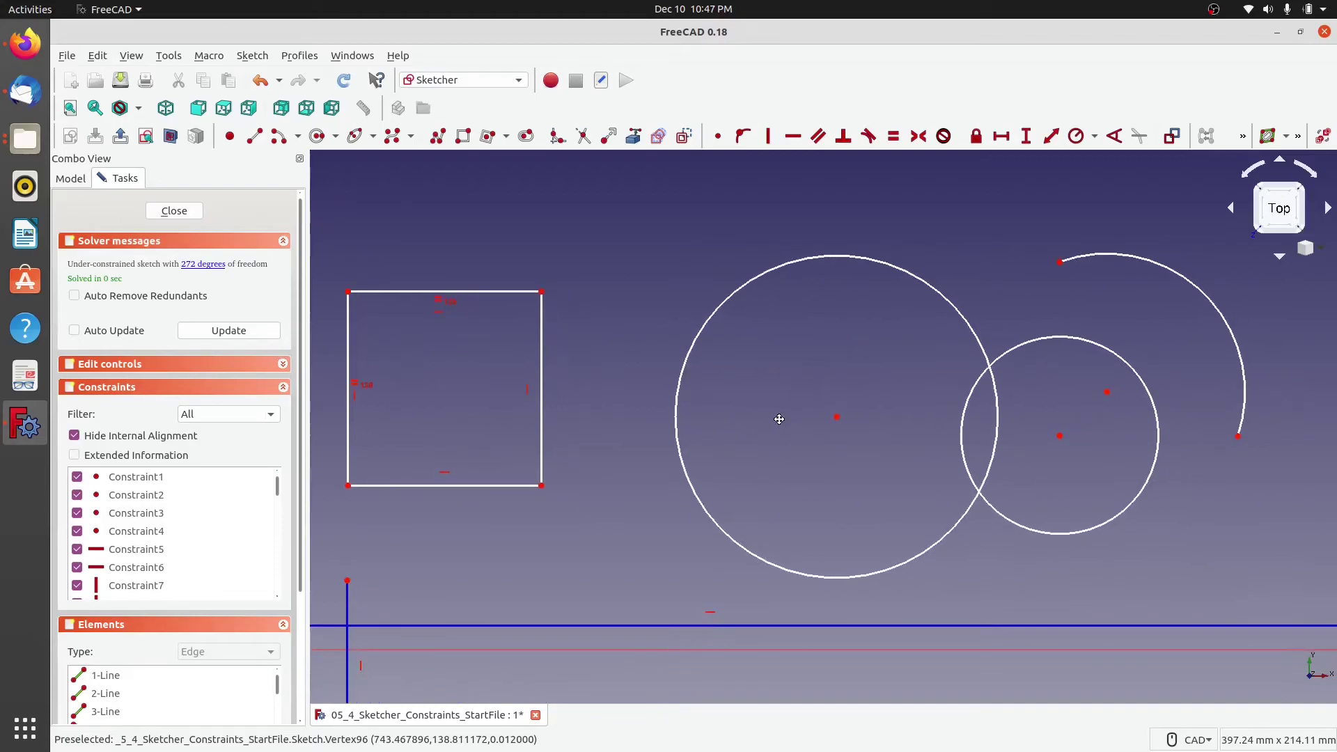
{"action": "left_click", "coordinate": [933, 289]}
{"action": "left_click", "coordinate": [1065, 339]}
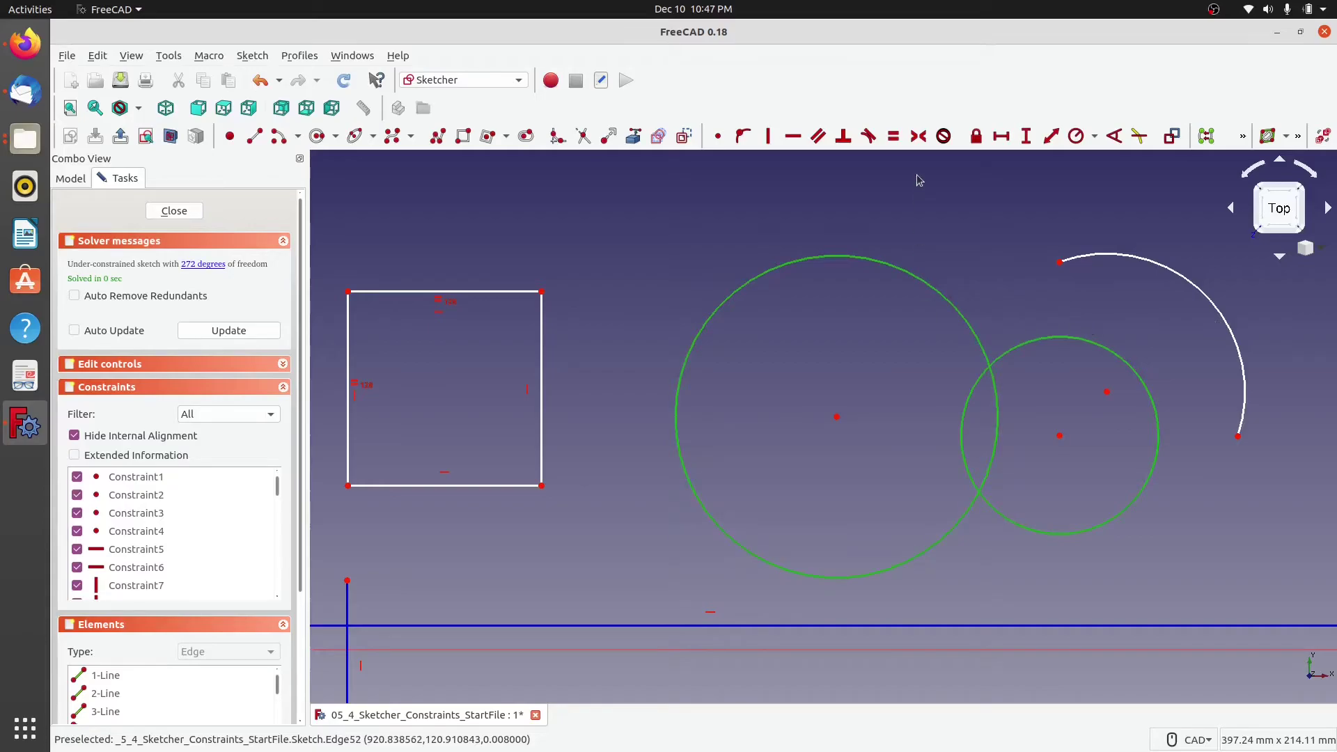
{"action": "left_click", "coordinate": [894, 136]}
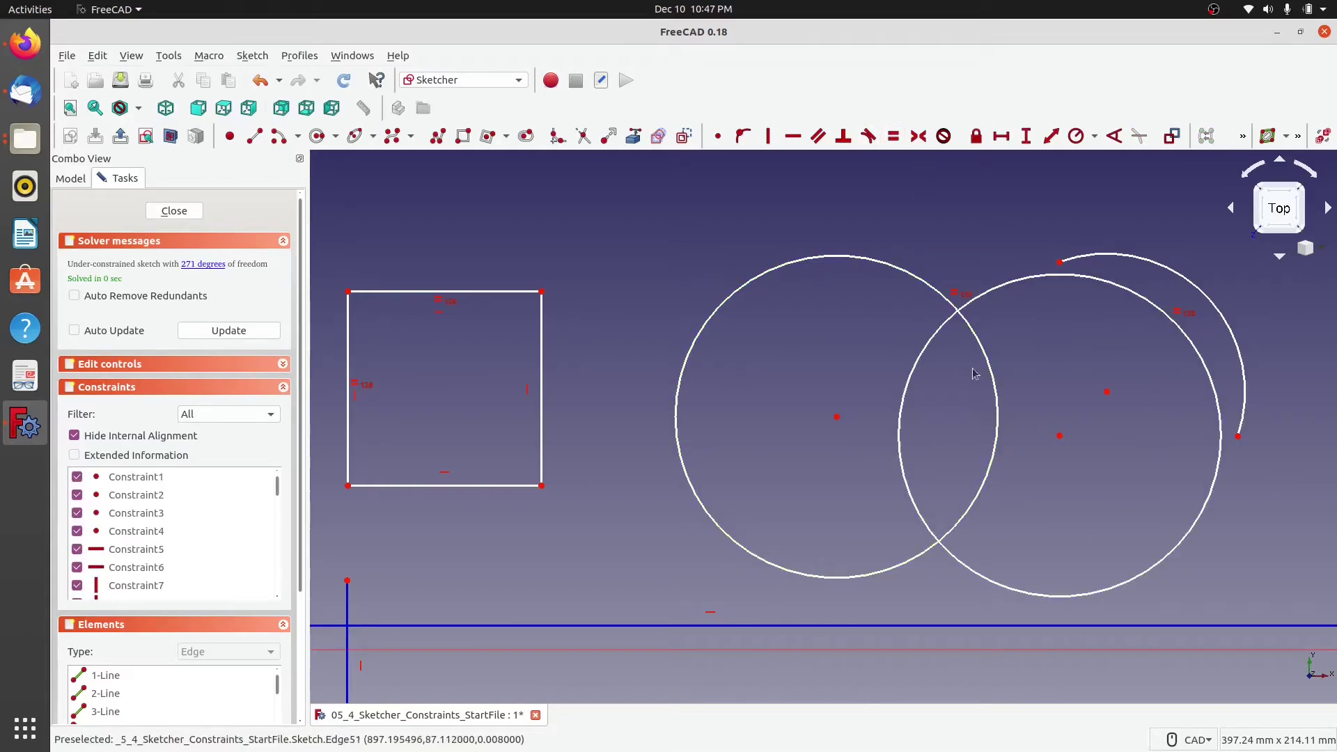
Constrain the open arc to the same radius as the neighbouring circle, and enlarge the equal curves by moving the arc's upper endpoint outward.
{"action": "left_click", "coordinate": [1186, 278]}
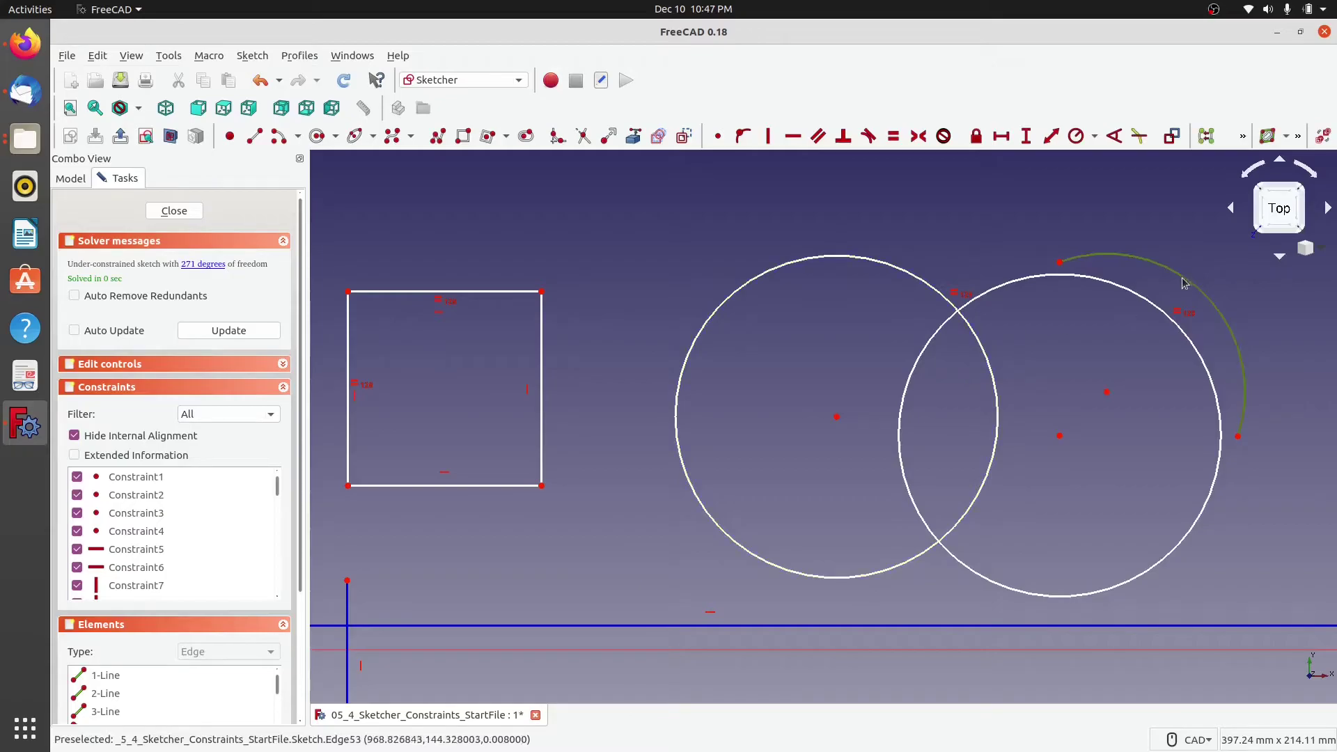
{"action": "left_click", "coordinate": [1021, 285]}
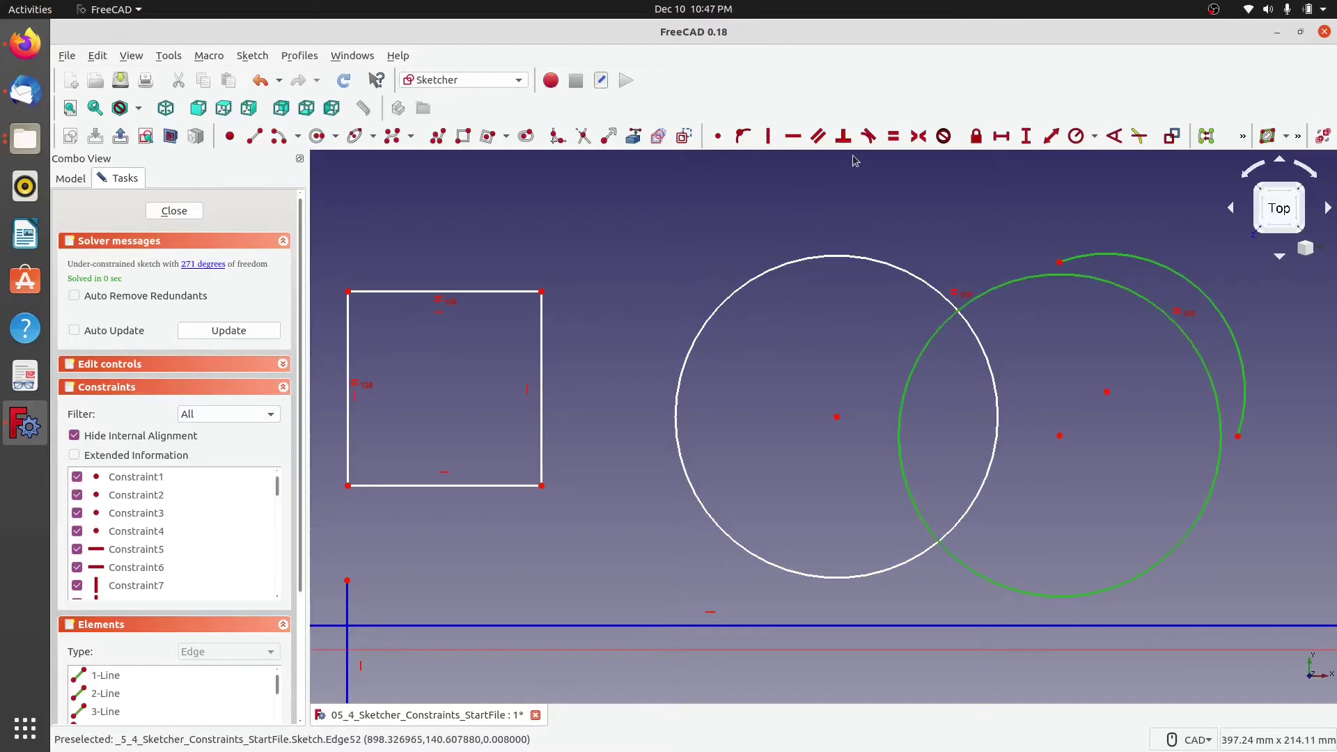
{"action": "left_click", "coordinate": [894, 136]}
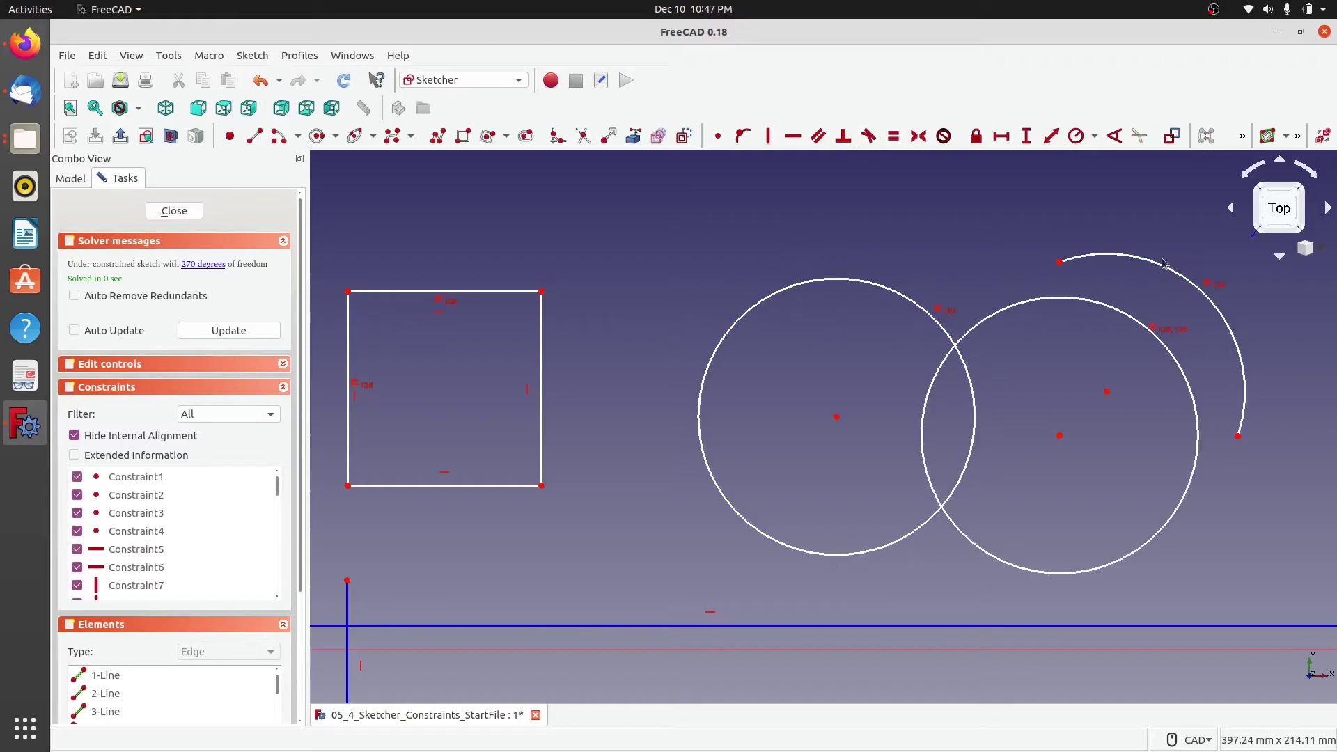
{"action": "mouse_move", "coordinate": [1063, 269]}
{"action": "left_mouse_down"}
{"action": "mouse_move", "coordinate": [1018, 268]}
{"action": "mouse_move", "coordinate": [866, 391]}
{"action": "mouse_move", "coordinate": [902, 321]}
{"action": "mouse_move", "coordinate": [1036, 252]}
{"action": "mouse_move", "coordinate": [1110, 233]}
{"action": "mouse_move", "coordinate": [1077, 256]}
{"action": "left_mouse_up"}
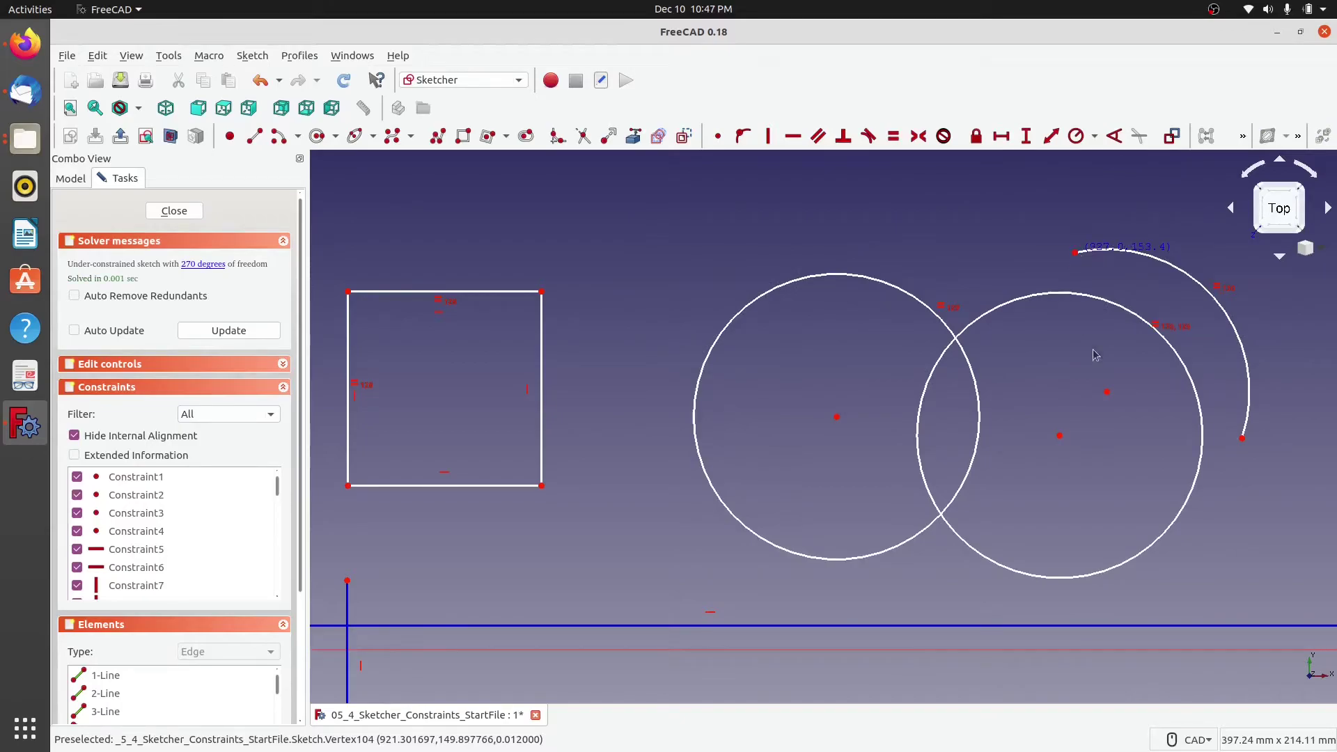
{"action": "middle_click_drag", "start_coordinate": [1186, 461], "coordinate": [881, 445]}
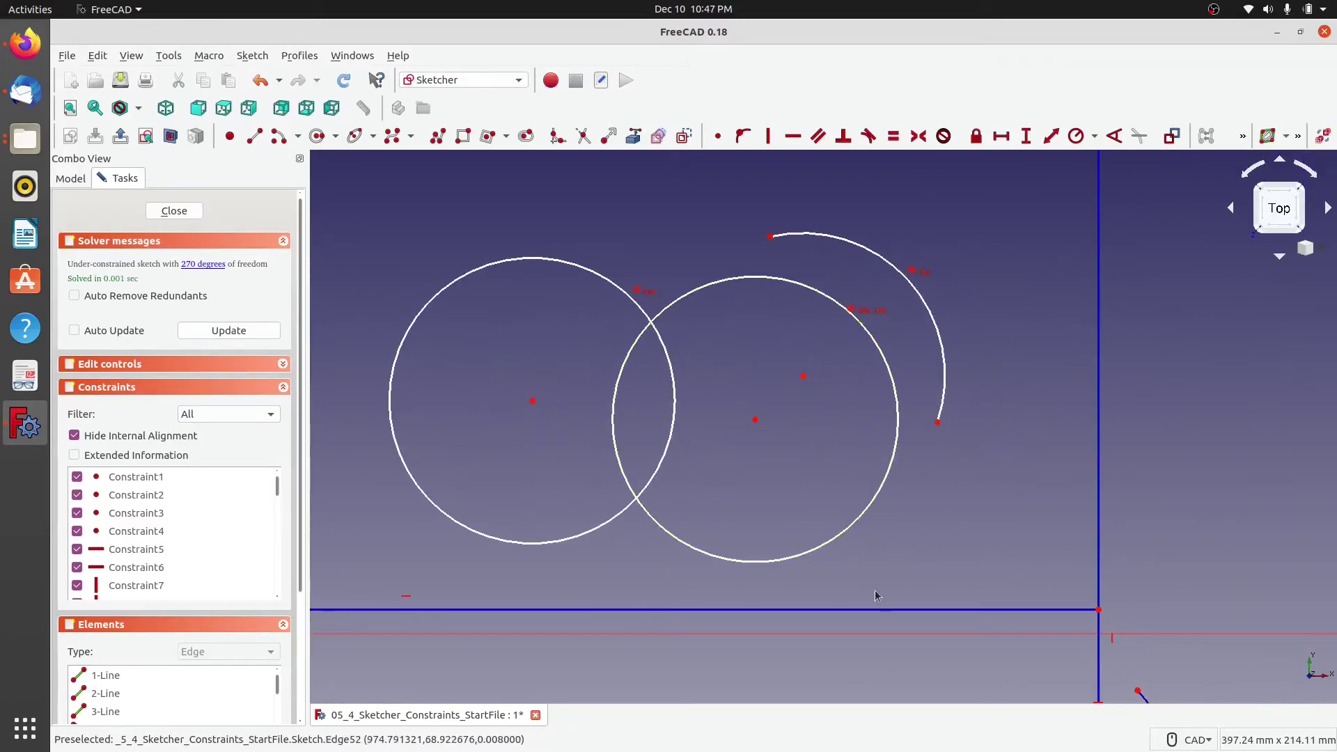
{"action": "mouse_move", "coordinate": [876, 595]}
{"action": "middle_mouse_down"}
{"action": "mouse_move", "coordinate": [875, 480]}
{"action": "mouse_move", "coordinate": [934, 397]}
{"action": "mouse_move", "coordinate": [974, 444]}
{"action": "mouse_move", "coordinate": [695, 483]}
{"action": "mouse_move", "coordinate": [865, 376]}
{"action": "mouse_move", "coordinate": [1155, 266]}
{"action": "middle_mouse_up"}
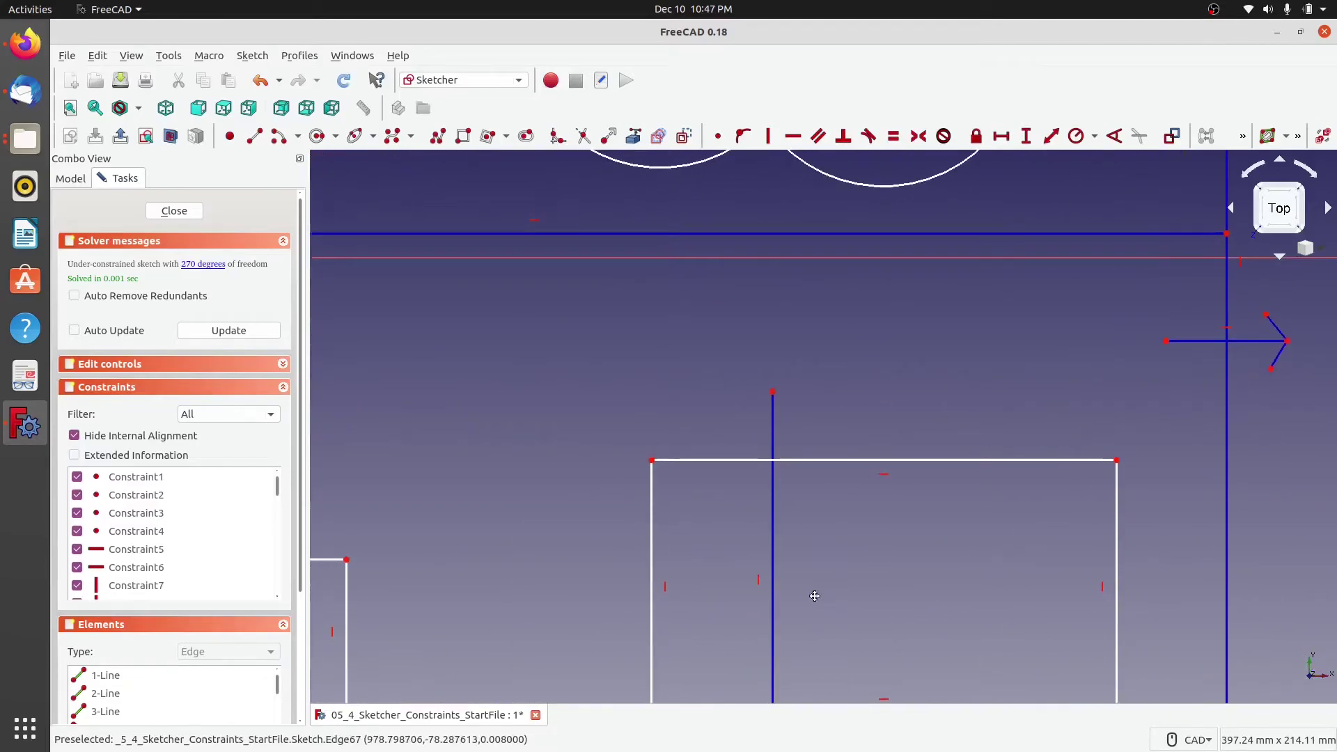
{"action": "mouse_move", "coordinate": [815, 597]}
{"action": "middle_mouse_down"}
{"action": "mouse_move", "coordinate": [1146, 349]}
{"action": "mouse_move", "coordinate": [1038, 453]}
{"action": "mouse_move", "coordinate": [833, 555]}
{"action": "mouse_move", "coordinate": [893, 625]}
{"action": "middle_mouse_up"}
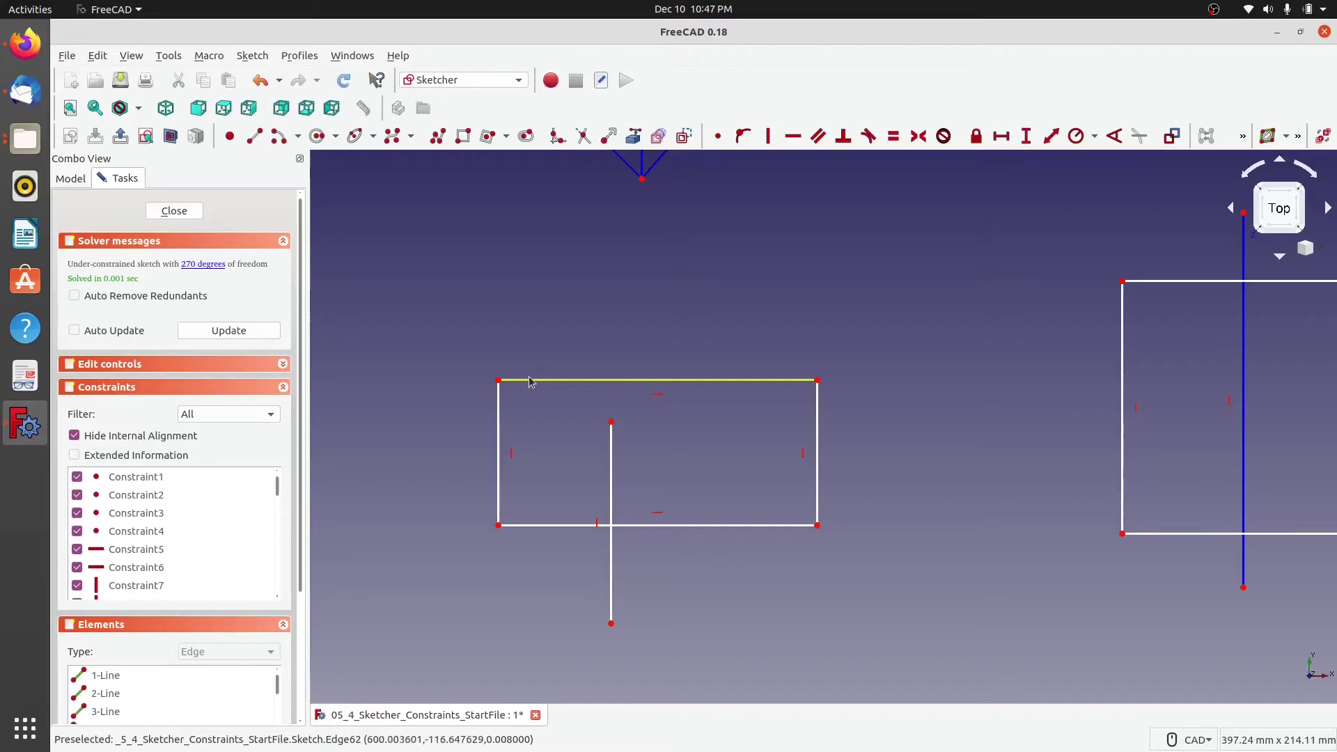
{"action": "left_click", "coordinate": [610, 422]}
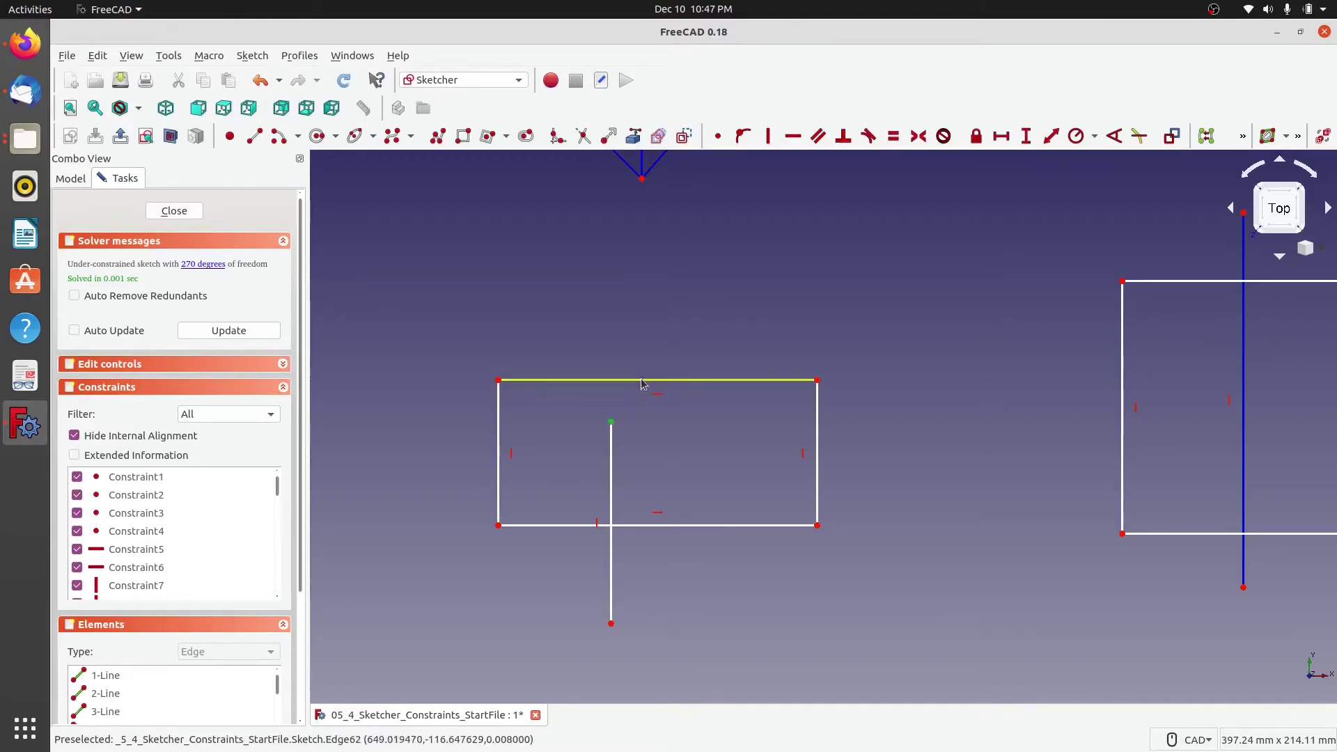
{"action": "left_click", "coordinate": [647, 382]}
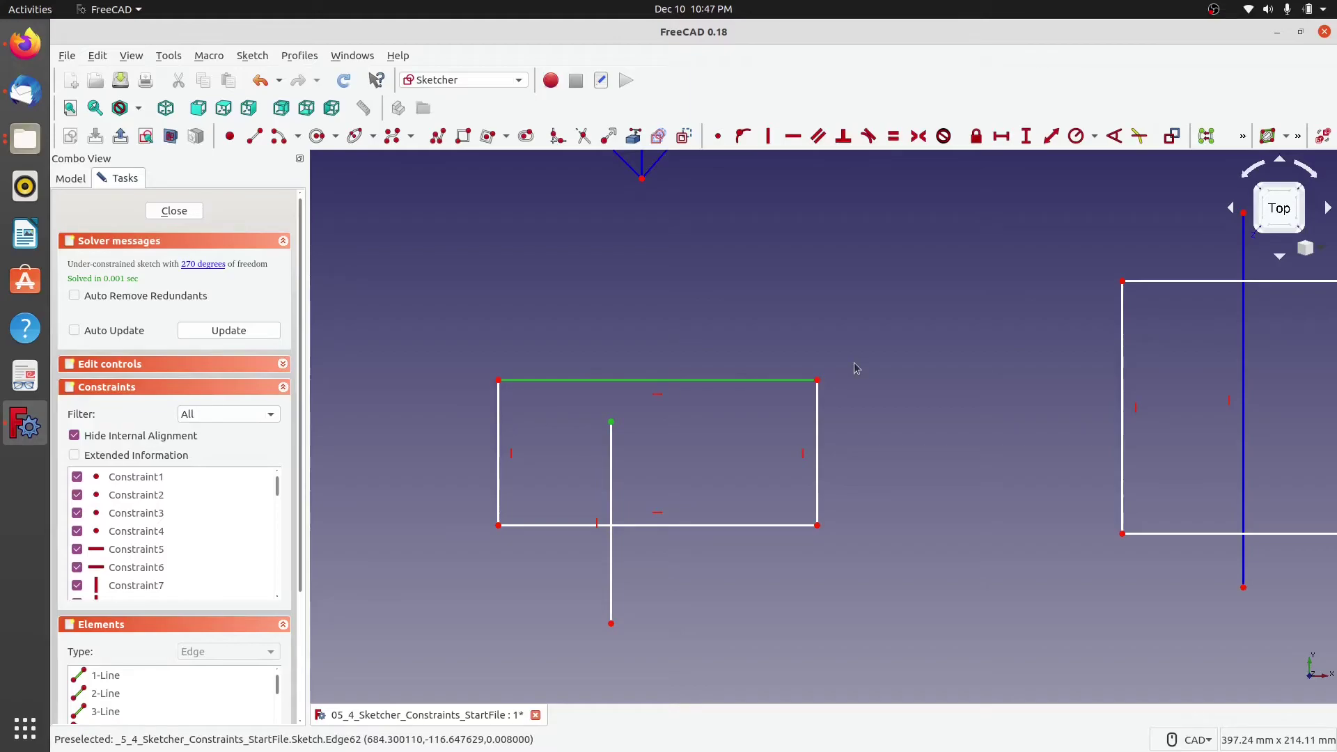
{"action": "left_click", "coordinate": [911, 418]}
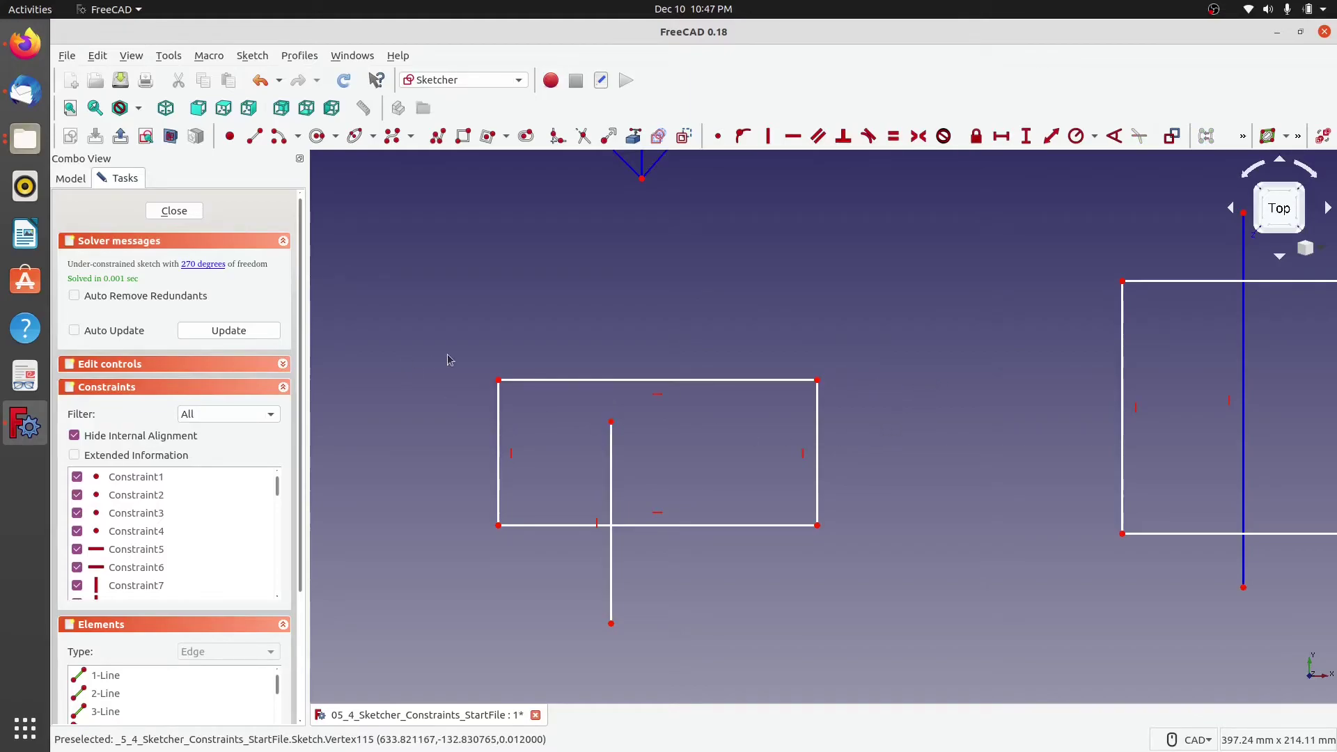
Centre the short vertical line's upper endpoint between the smaller rectangle's two upper corners with a symmetry constraint, and raise the rectangle's upper edge.
{"action": "left_click", "coordinate": [498, 382]}
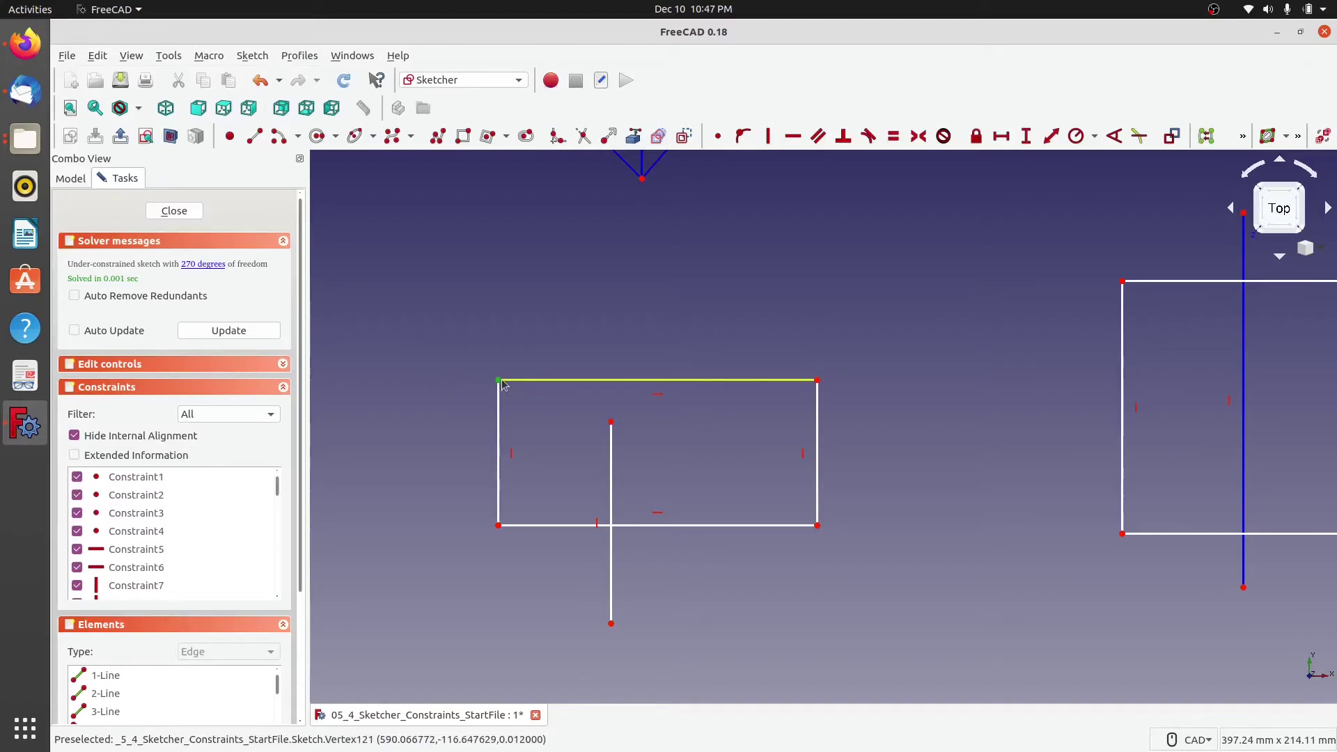
{"action": "left_click", "coordinate": [819, 382]}
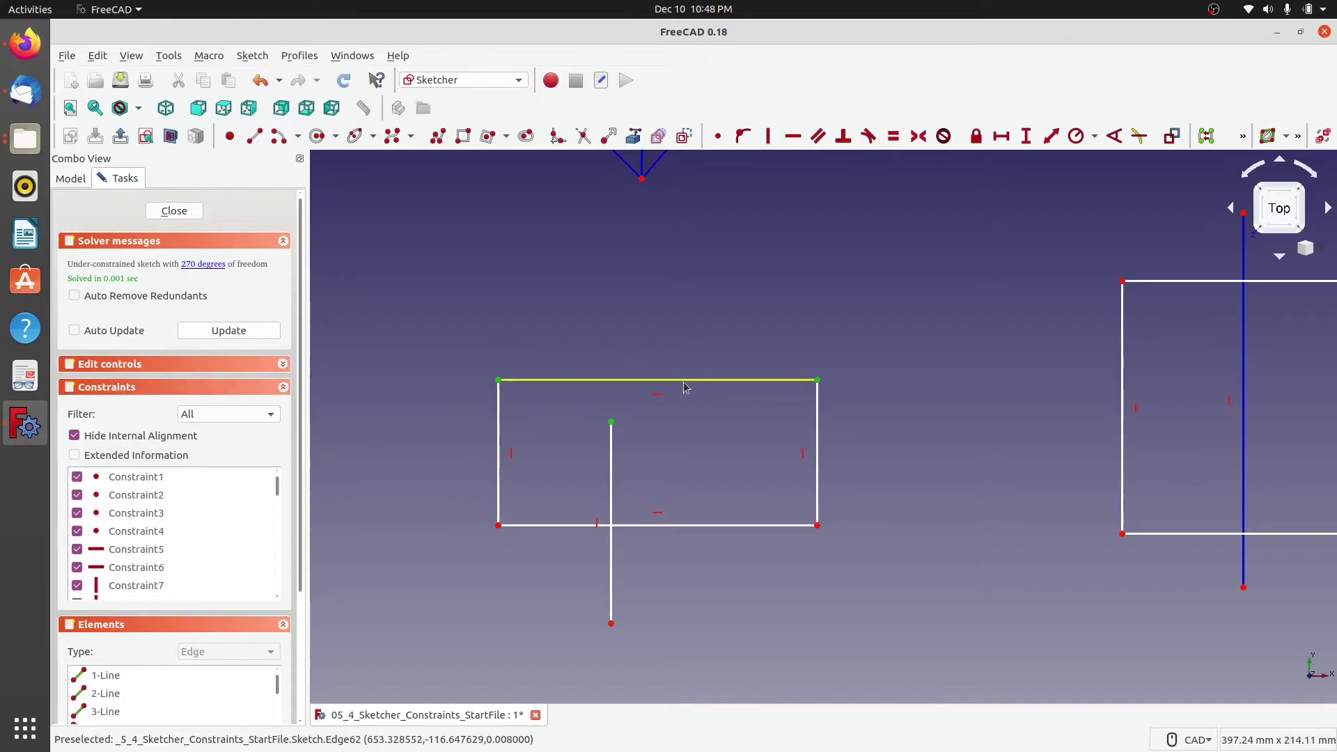
{"action": "left_click", "coordinate": [918, 137]}
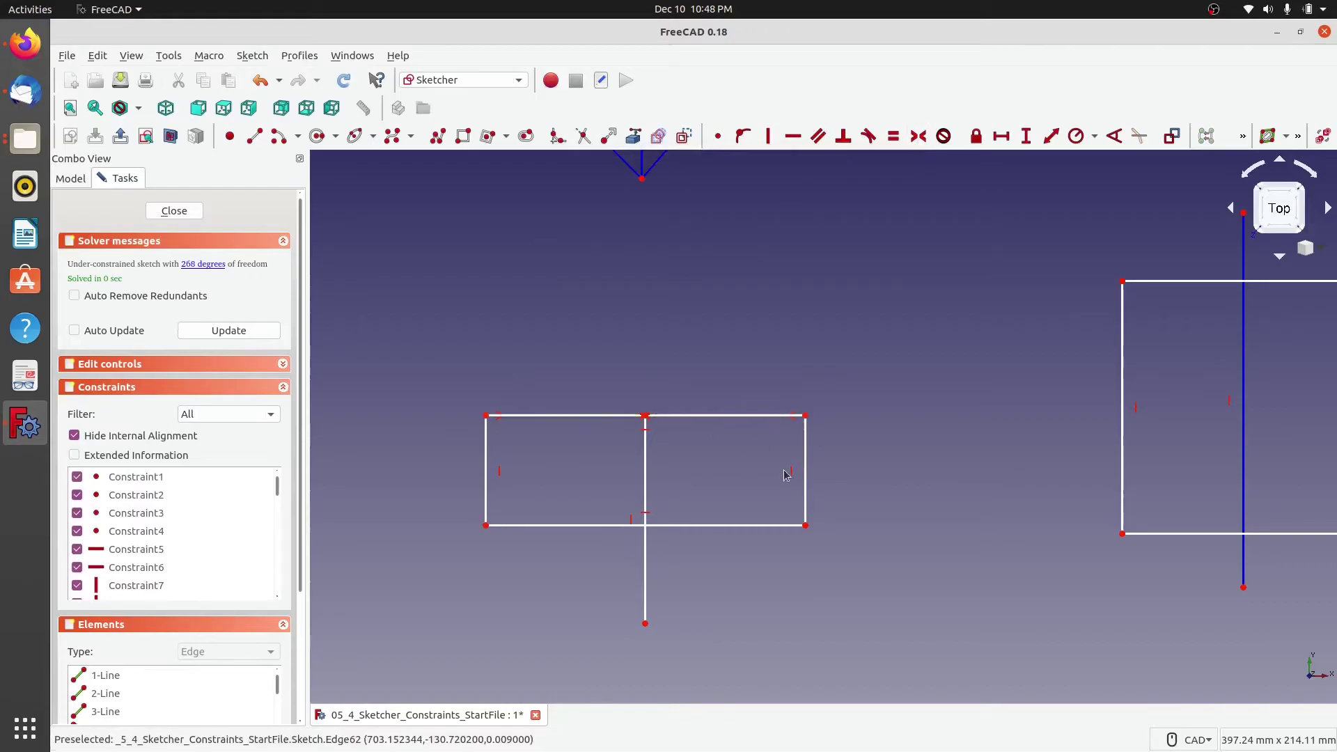
{"action": "left_click_drag", "start_coordinate": [690, 417], "coordinate": [712, 377]}
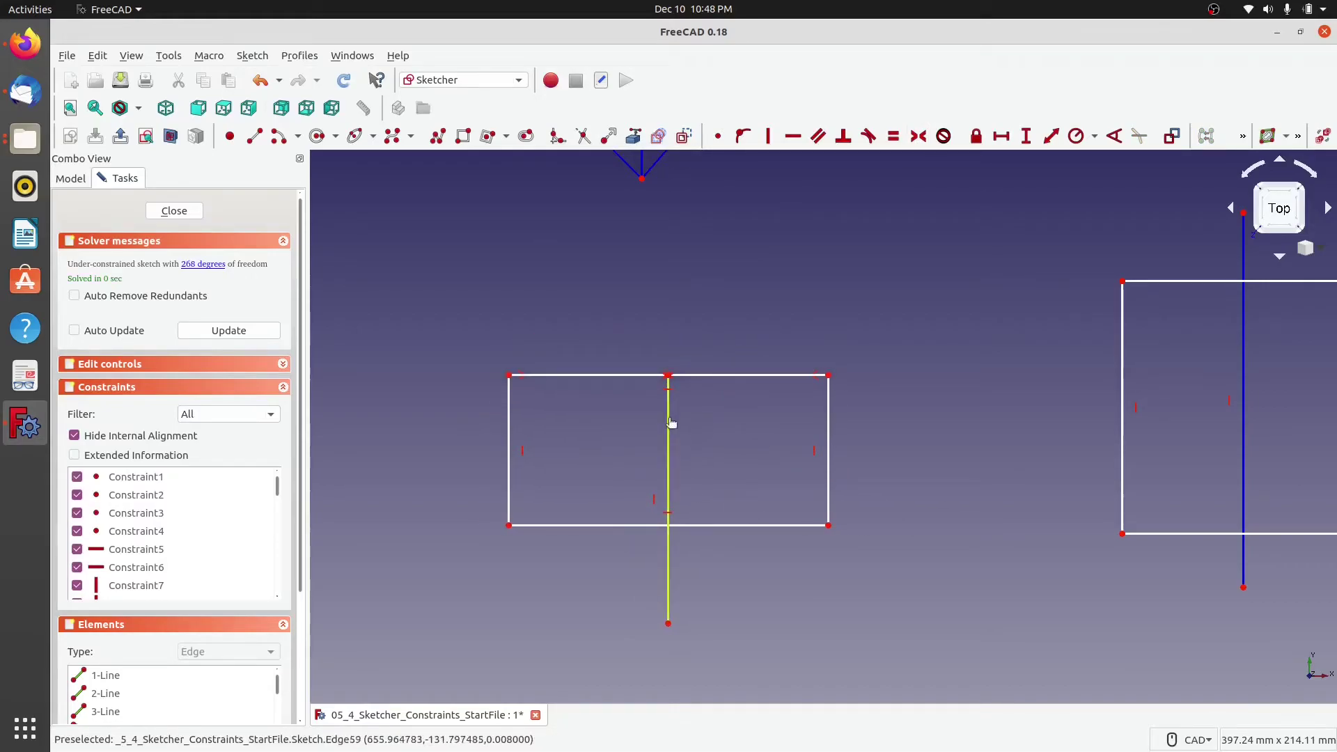
{"action": "mouse_move", "coordinate": [670, 422]}
{"action": "left_mouse_down"}
{"action": "mouse_move", "coordinate": [651, 454]}
{"action": "mouse_move", "coordinate": [729, 415]}
{"action": "mouse_move", "coordinate": [654, 436]}
{"action": "mouse_move", "coordinate": [691, 426]}
{"action": "left_mouse_up"}
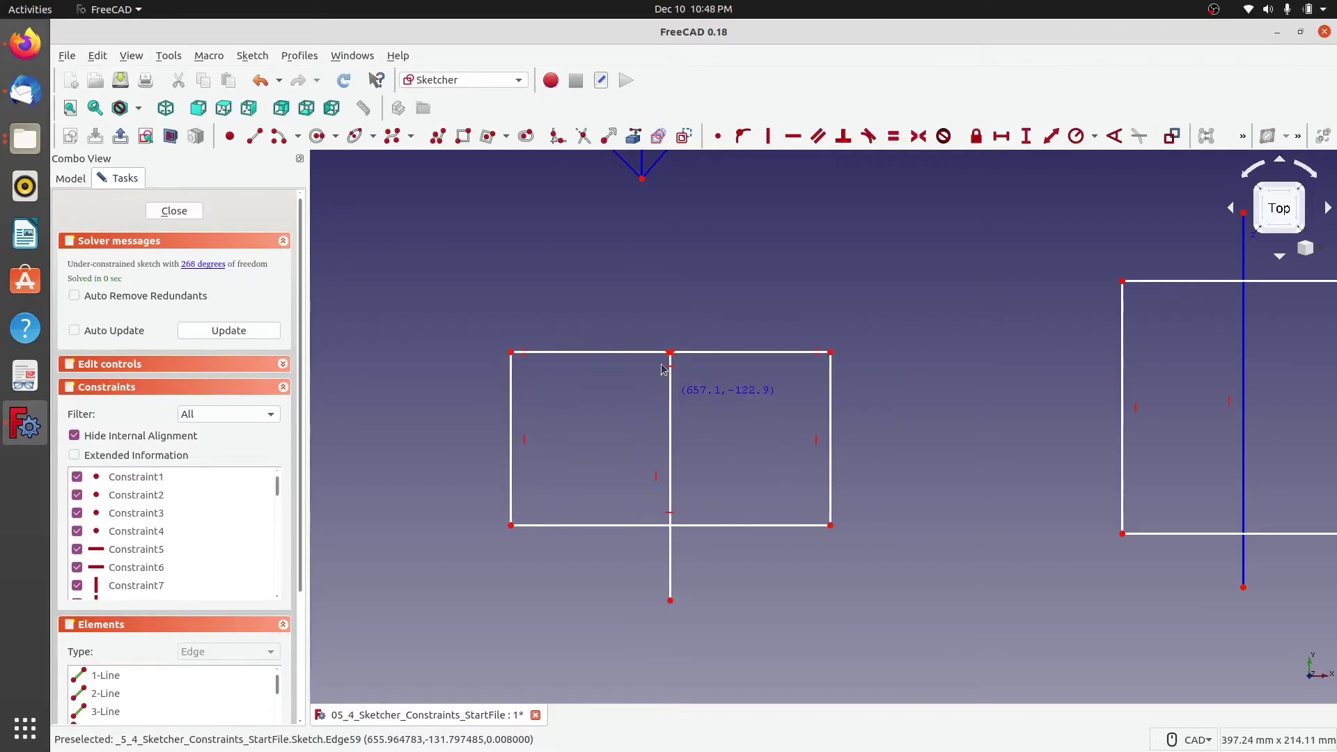
{"action": "key", "text": "Escape"}
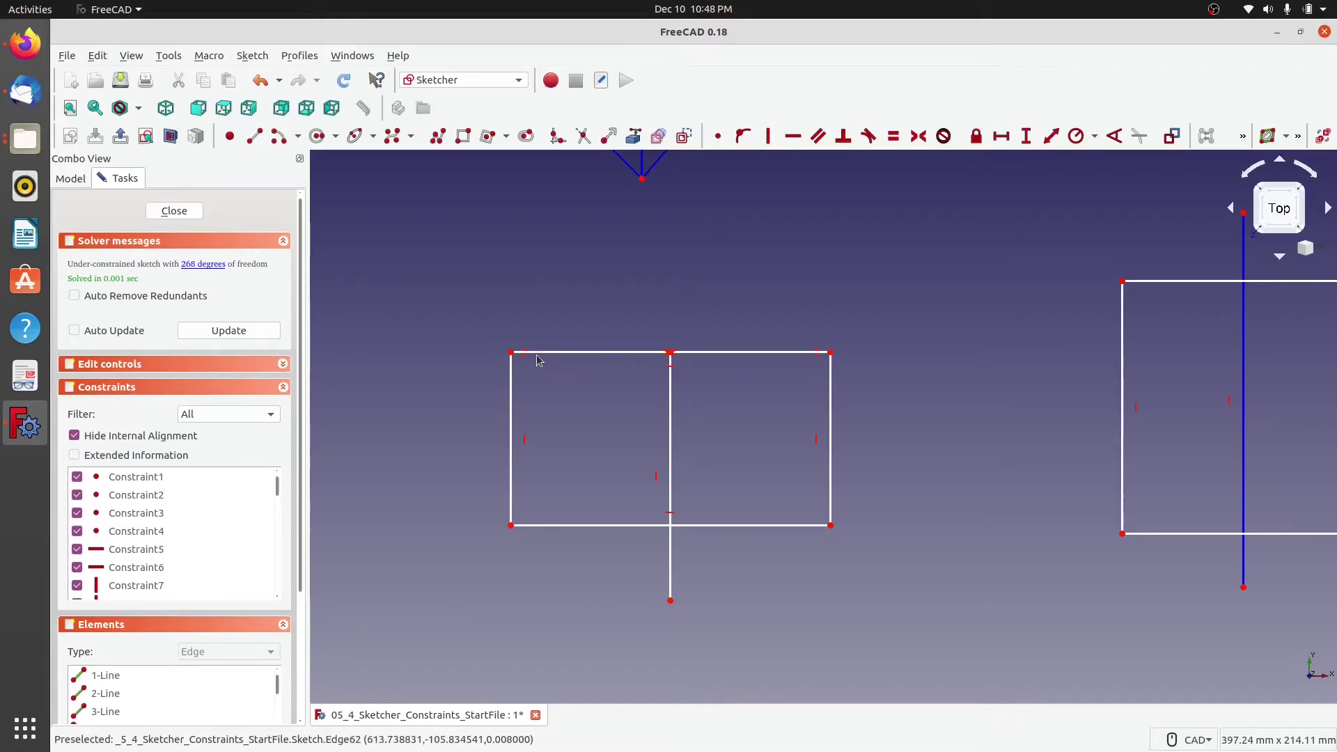
{"action": "middle_click_drag", "start_coordinate": [927, 427], "coordinate": [523, 454]}
{"action": "key", "text": "ctrl+z"}
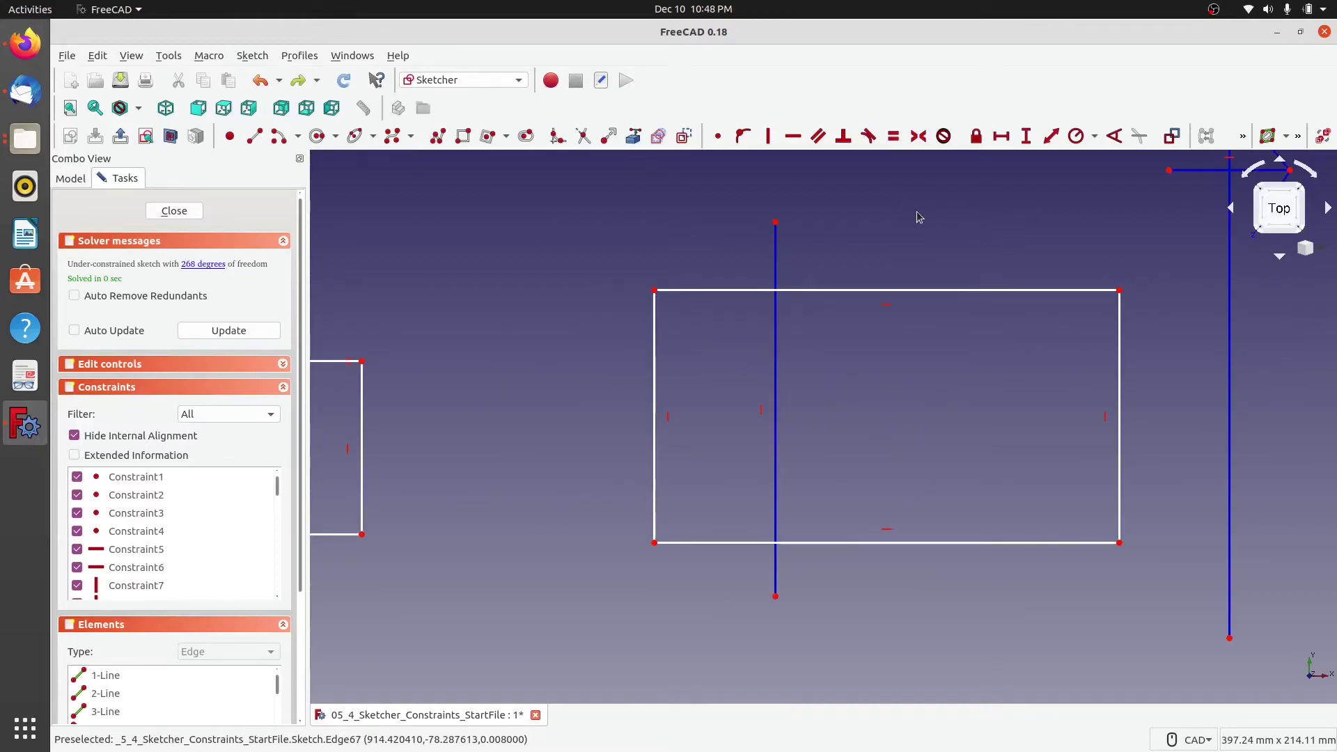
{"action": "left_click", "coordinate": [776, 224]}
{"action": "left_click", "coordinate": [776, 223]}
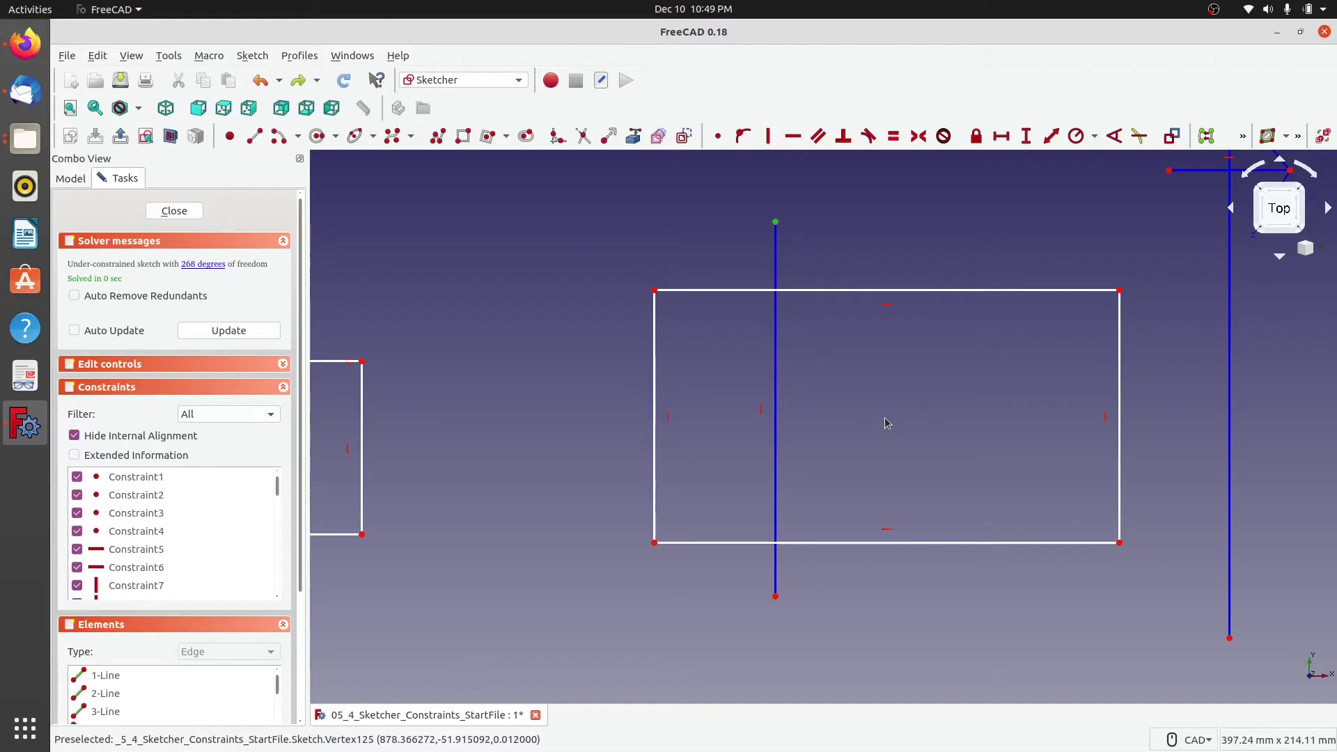
{"action": "left_click", "coordinate": [654, 246]}
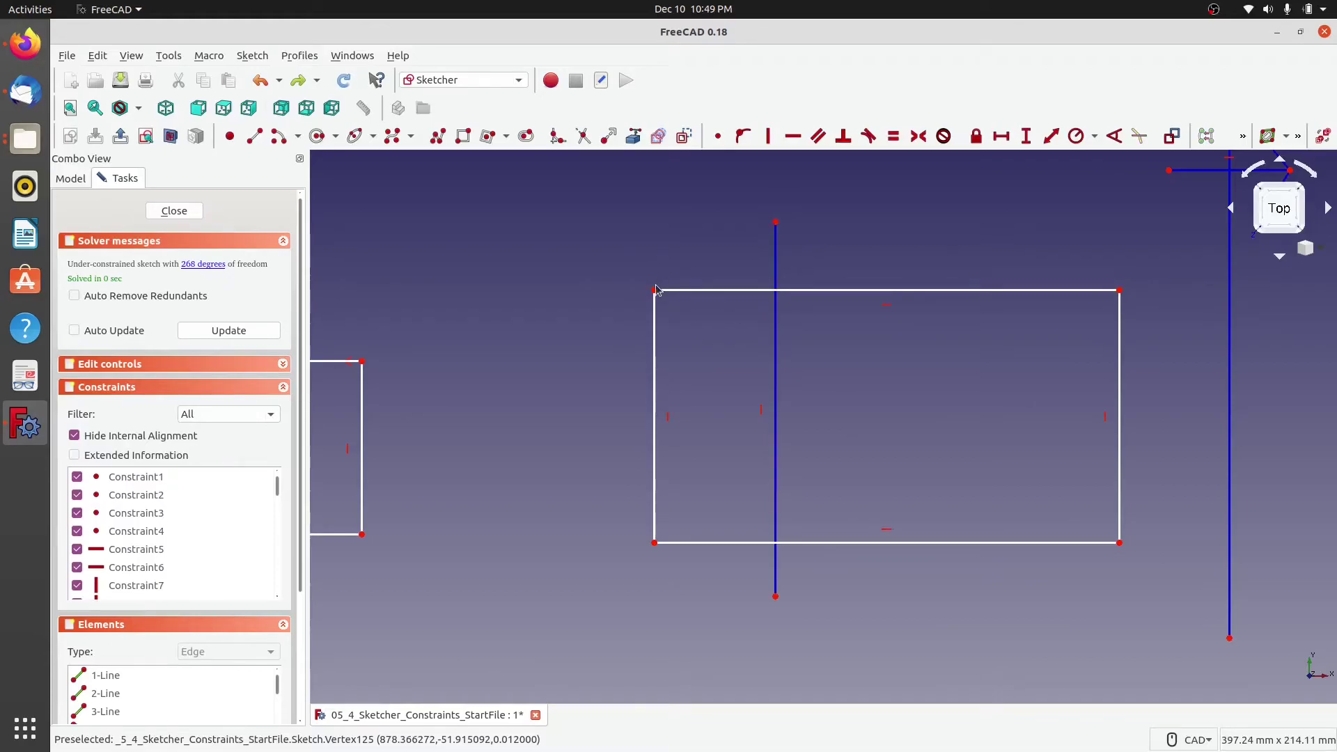
Centre the vertical construction line's upper endpoint between two diagonally opposite corners of the larger rectangle with a symmetry constraint, and shrink the rectangle by its lower outer corner.
{"action": "left_click", "coordinate": [654, 290]}
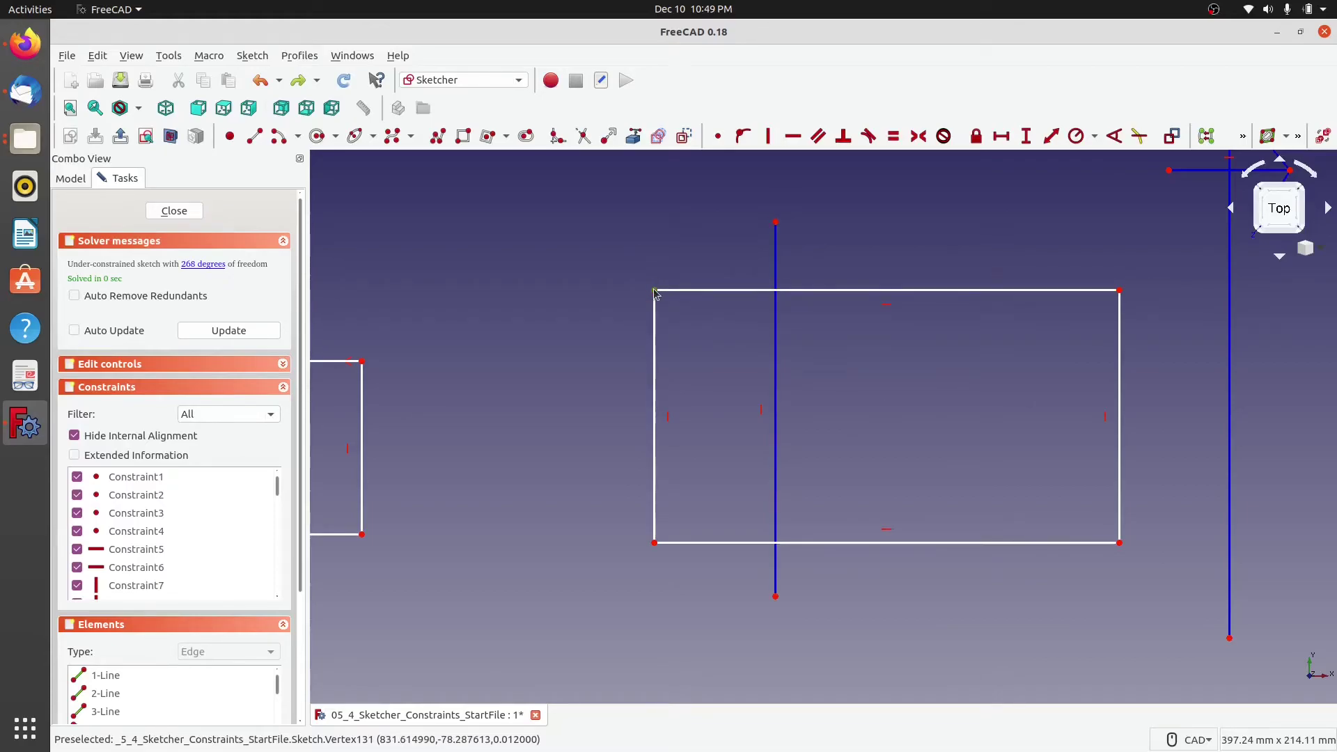
{"action": "left_click", "coordinate": [1119, 543]}
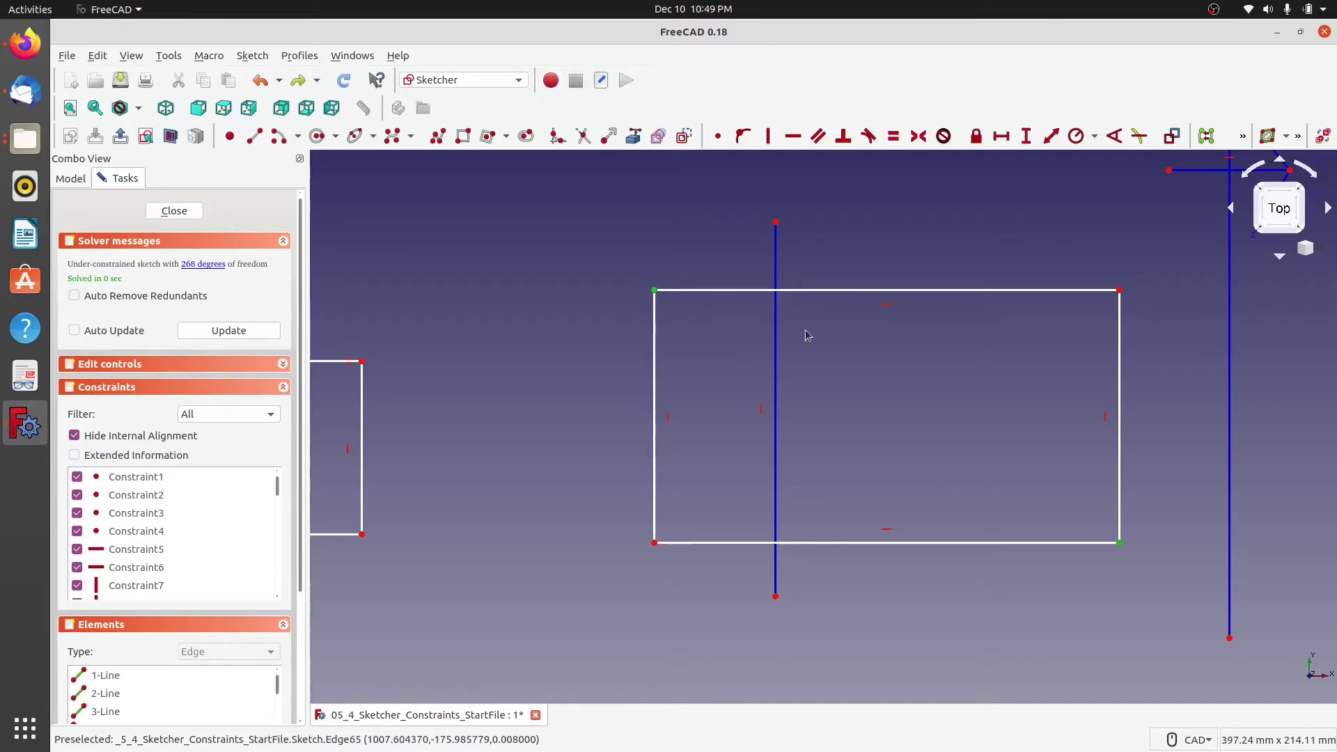
{"action": "left_click", "coordinate": [776, 224]}
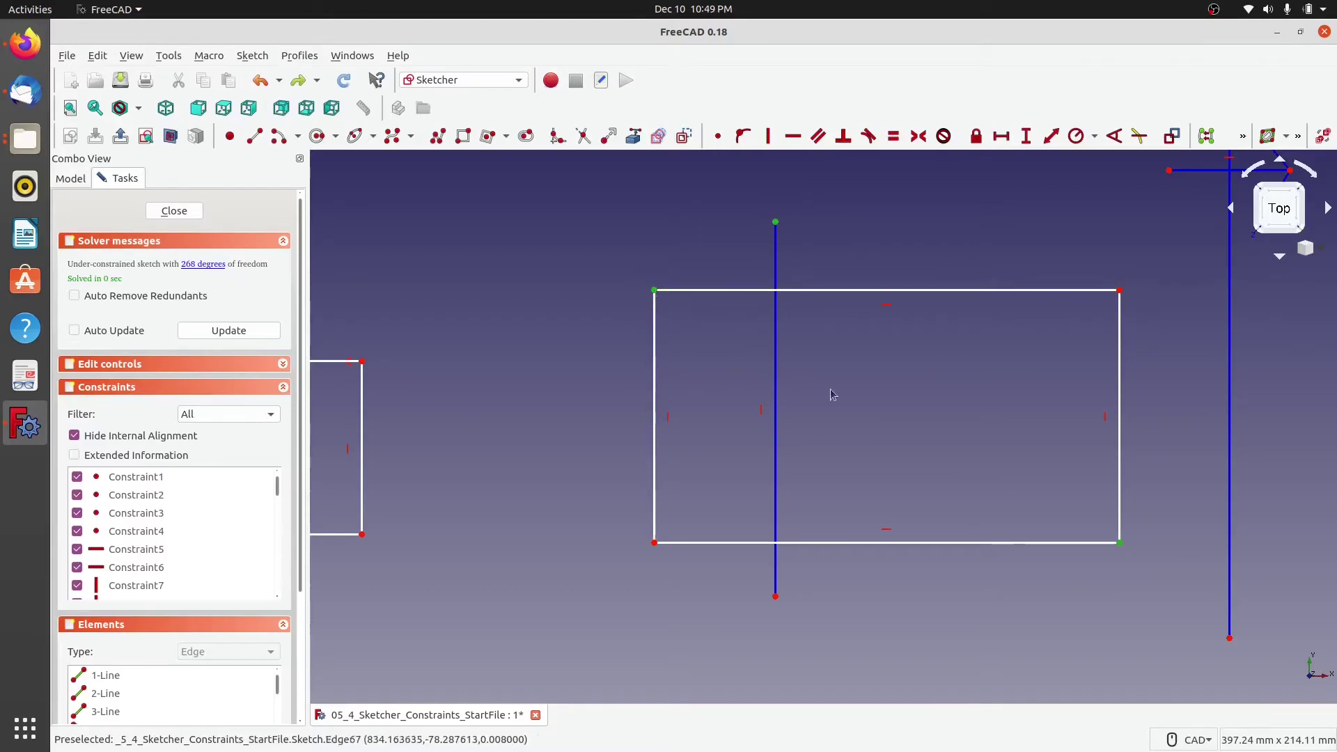
{"action": "left_click", "coordinate": [1120, 544]}
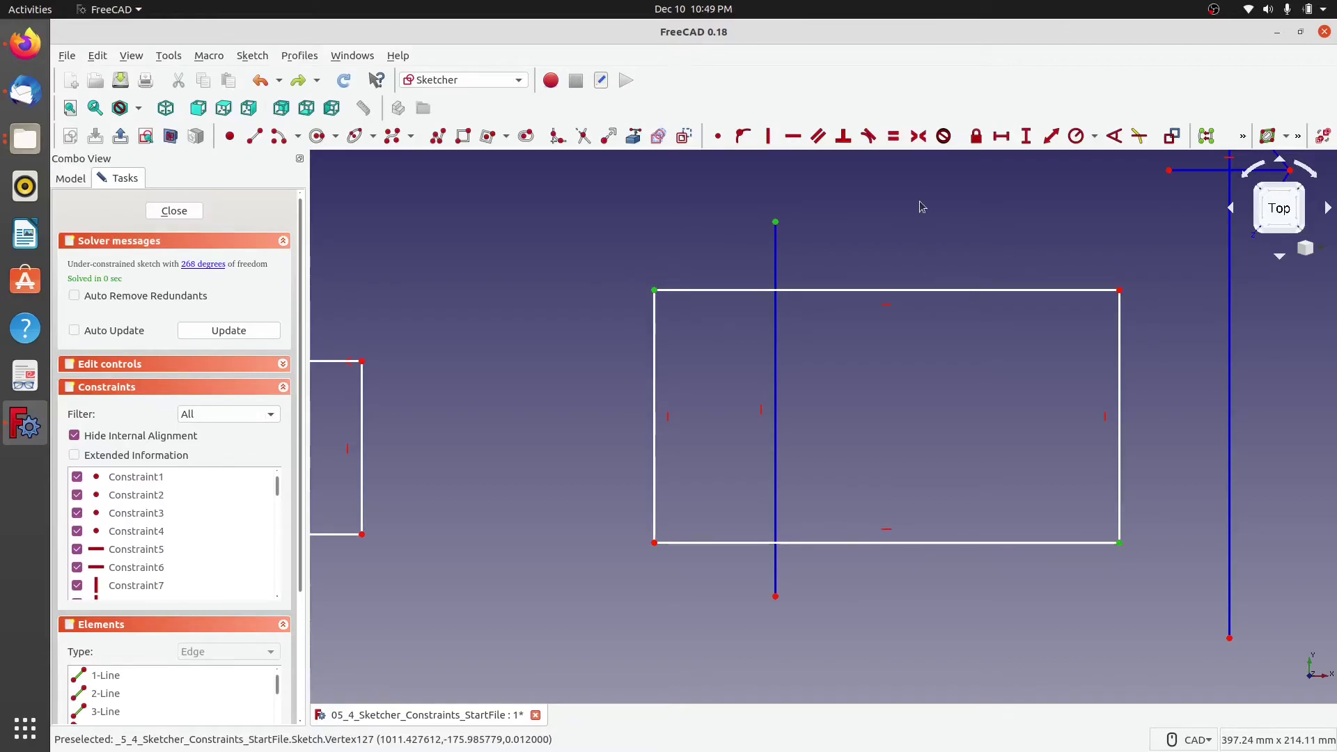
{"action": "left_click", "coordinate": [919, 138]}
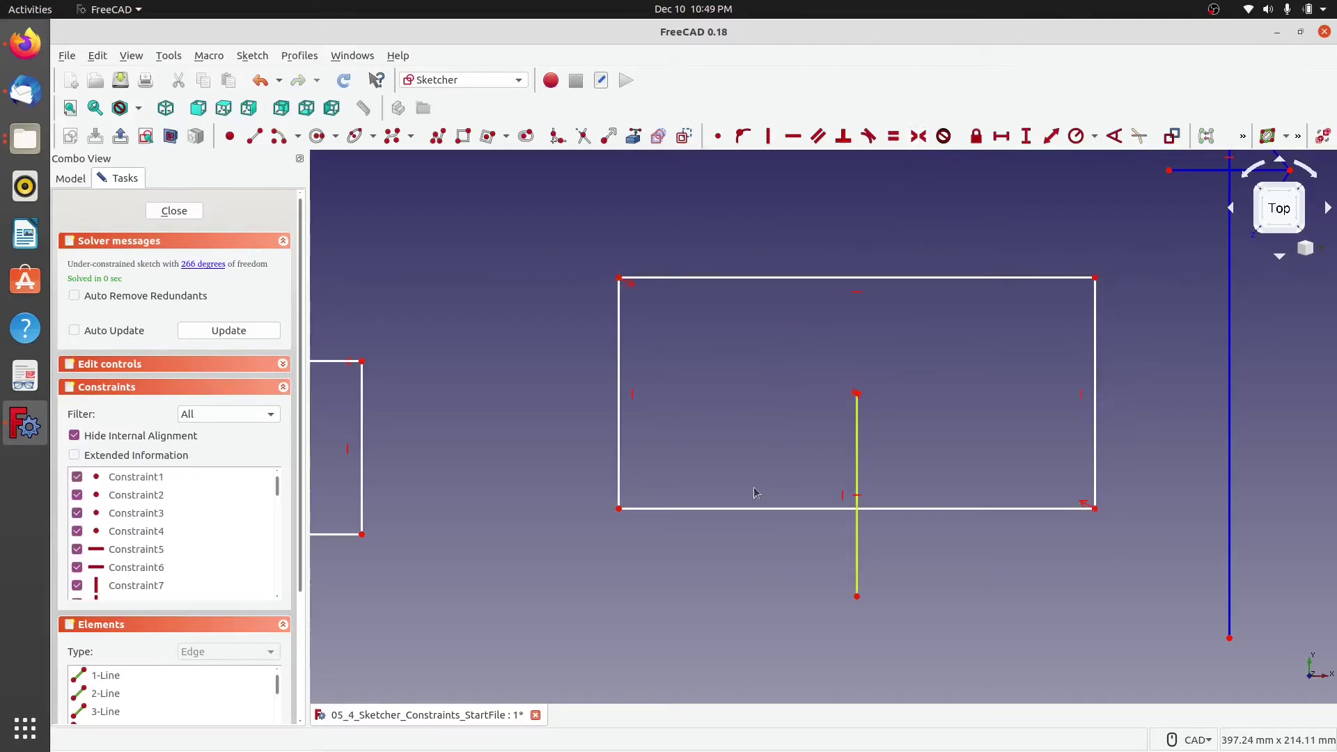
{"action": "left_click_drag", "start_coordinate": [858, 582], "coordinate": [893, 571]}
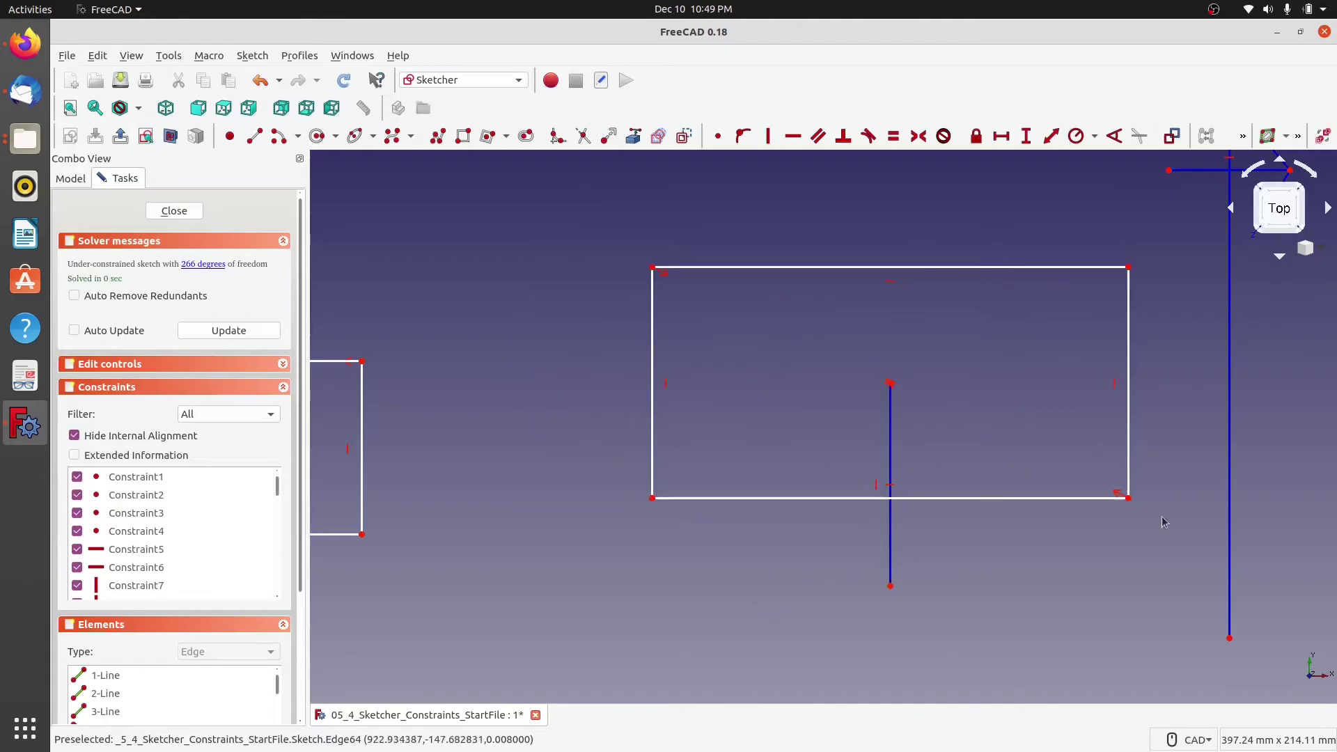
{"action": "left_click_drag", "start_coordinate": [1130, 501], "coordinate": [1047, 468]}
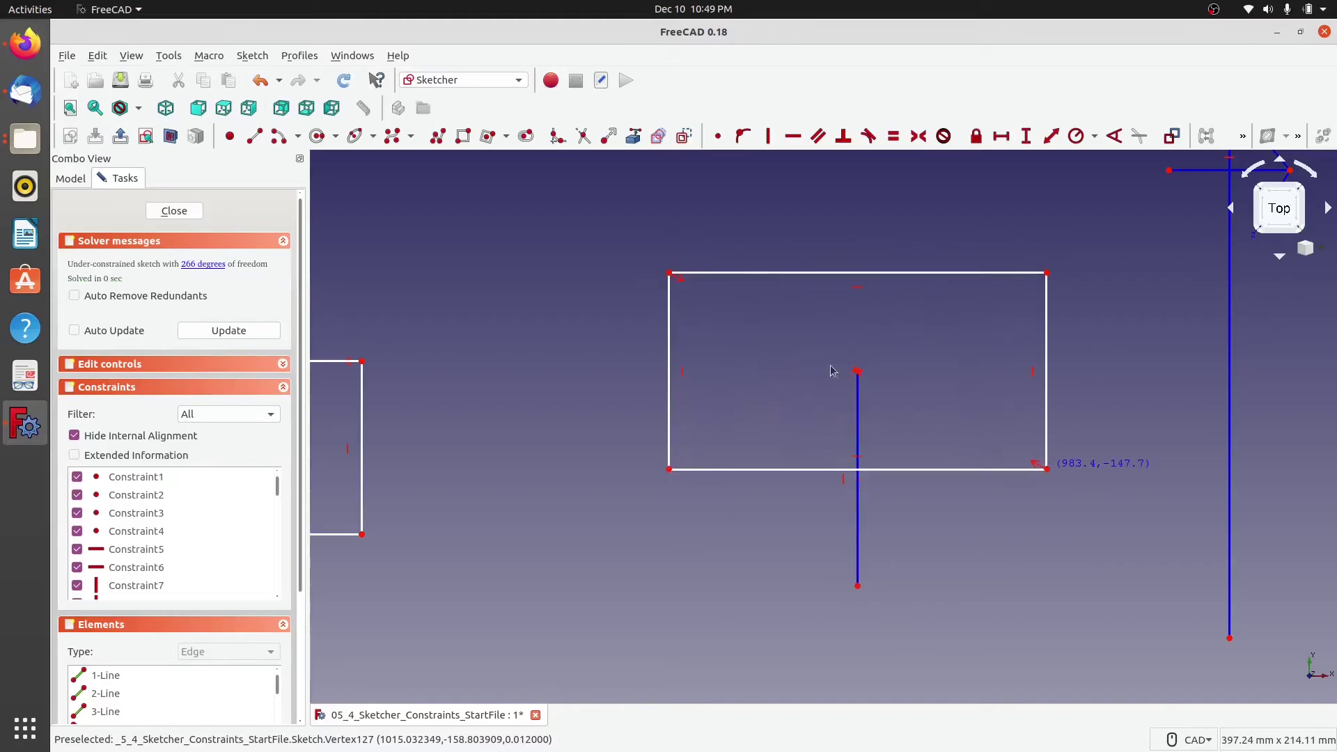
Try an equality constraint on two adjacent sides of the centred rectangle, and undo it.
{"action": "left_click", "coordinate": [939, 470]}
{"action": "left_click", "coordinate": [1047, 400]}
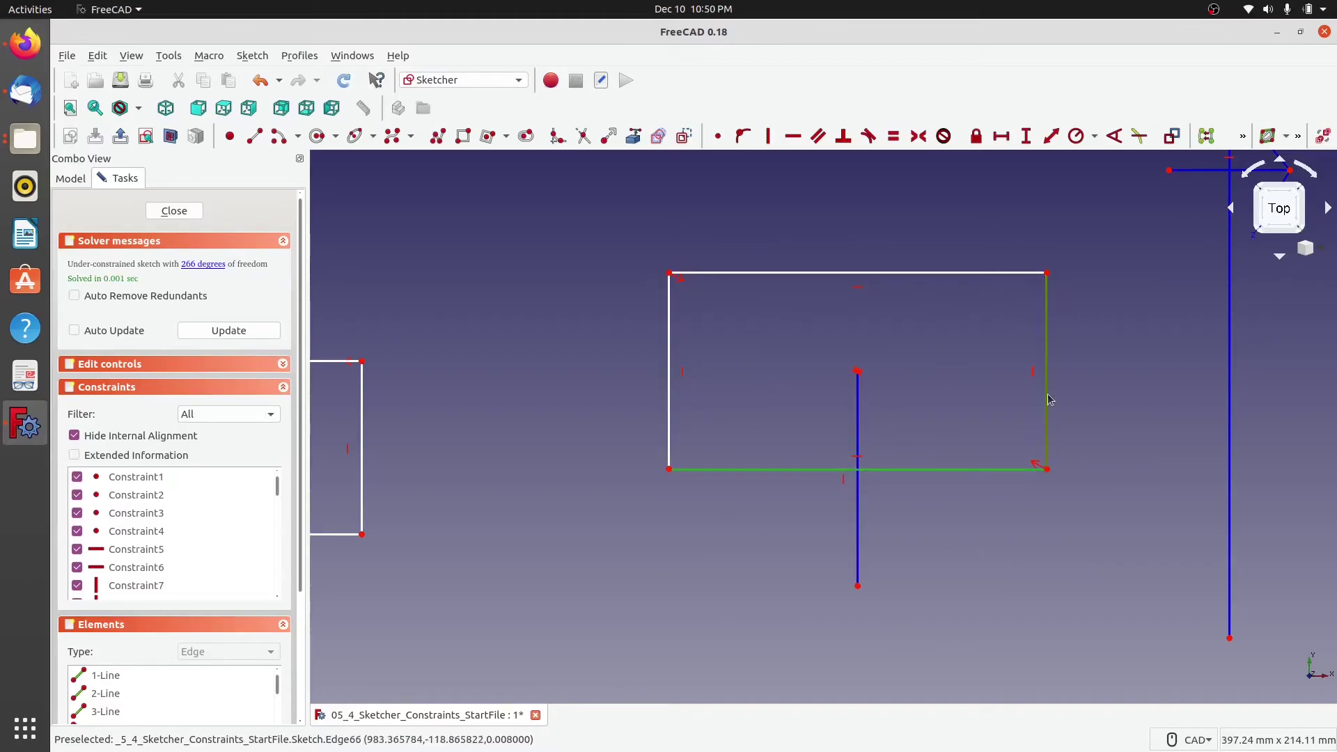
{"action": "left_click", "coordinate": [893, 136]}
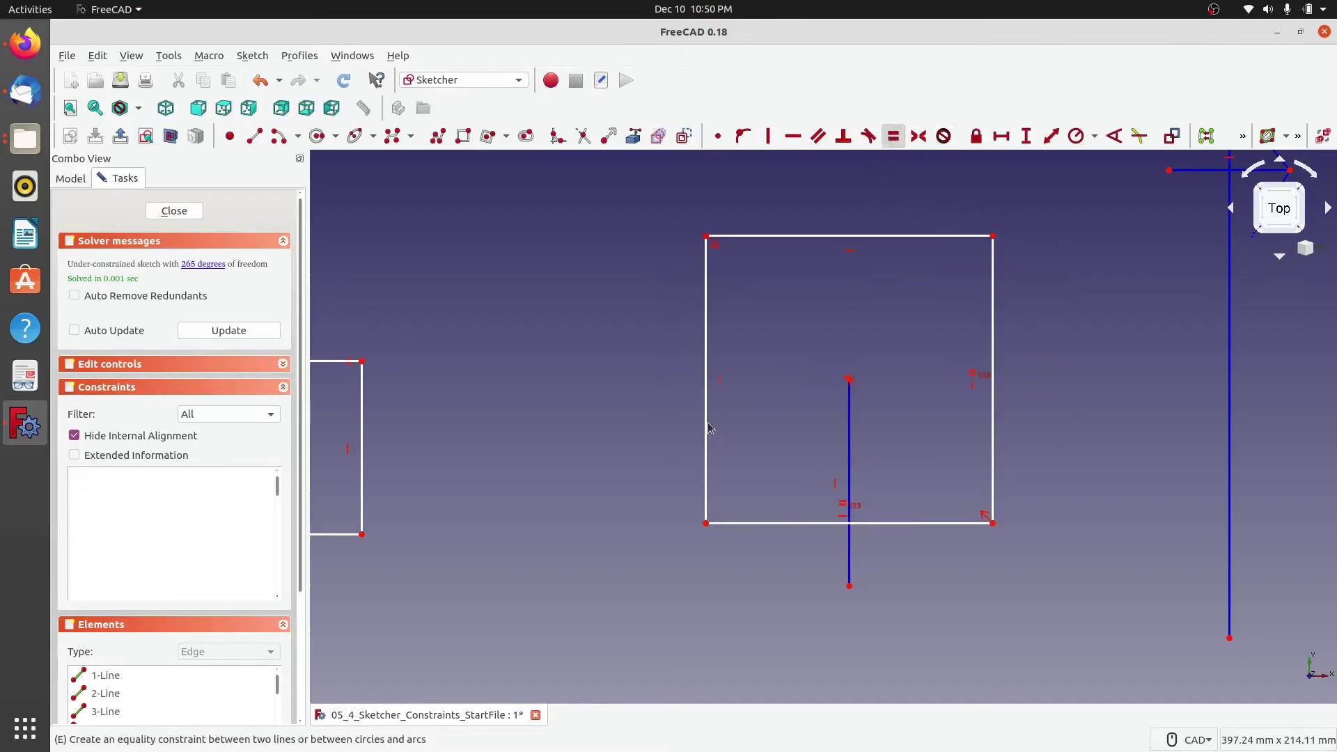
{"action": "left_click_drag", "start_coordinate": [849, 443], "coordinate": [839, 392]}
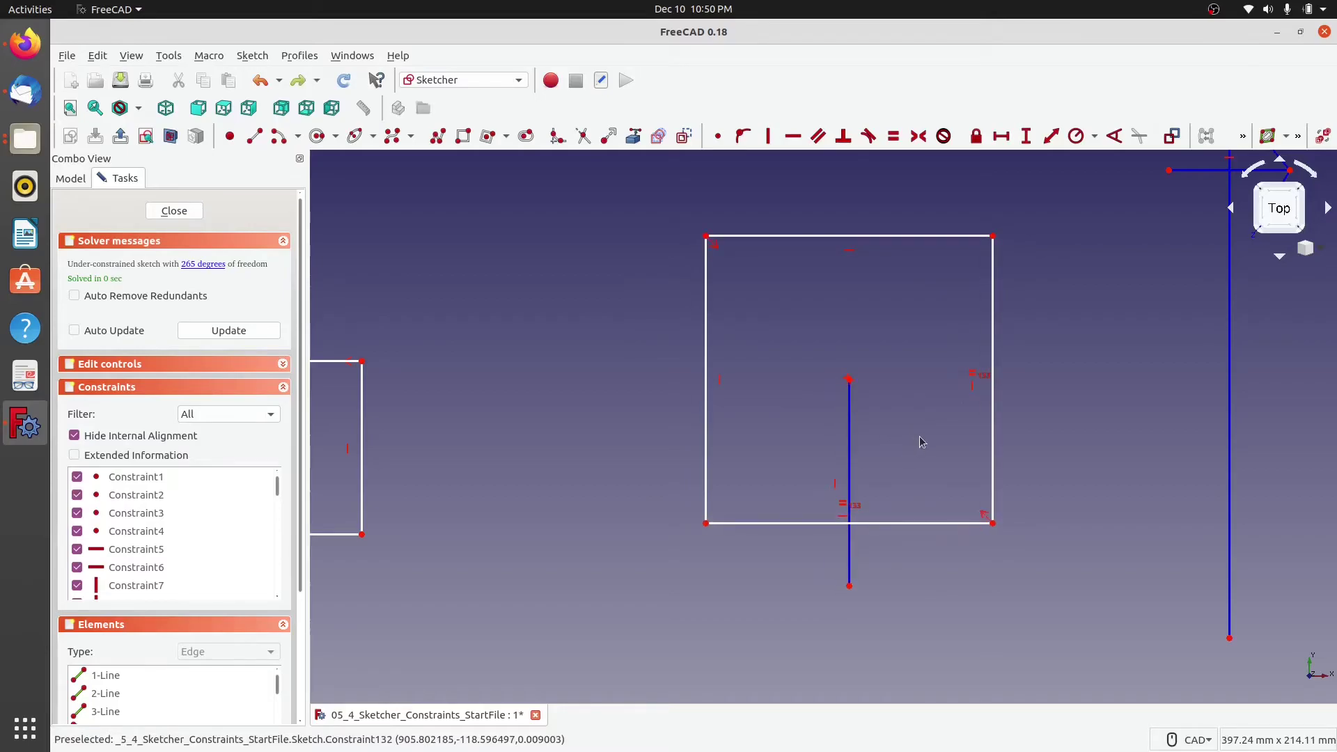
{"action": "key", "text": "ctrl+z"}
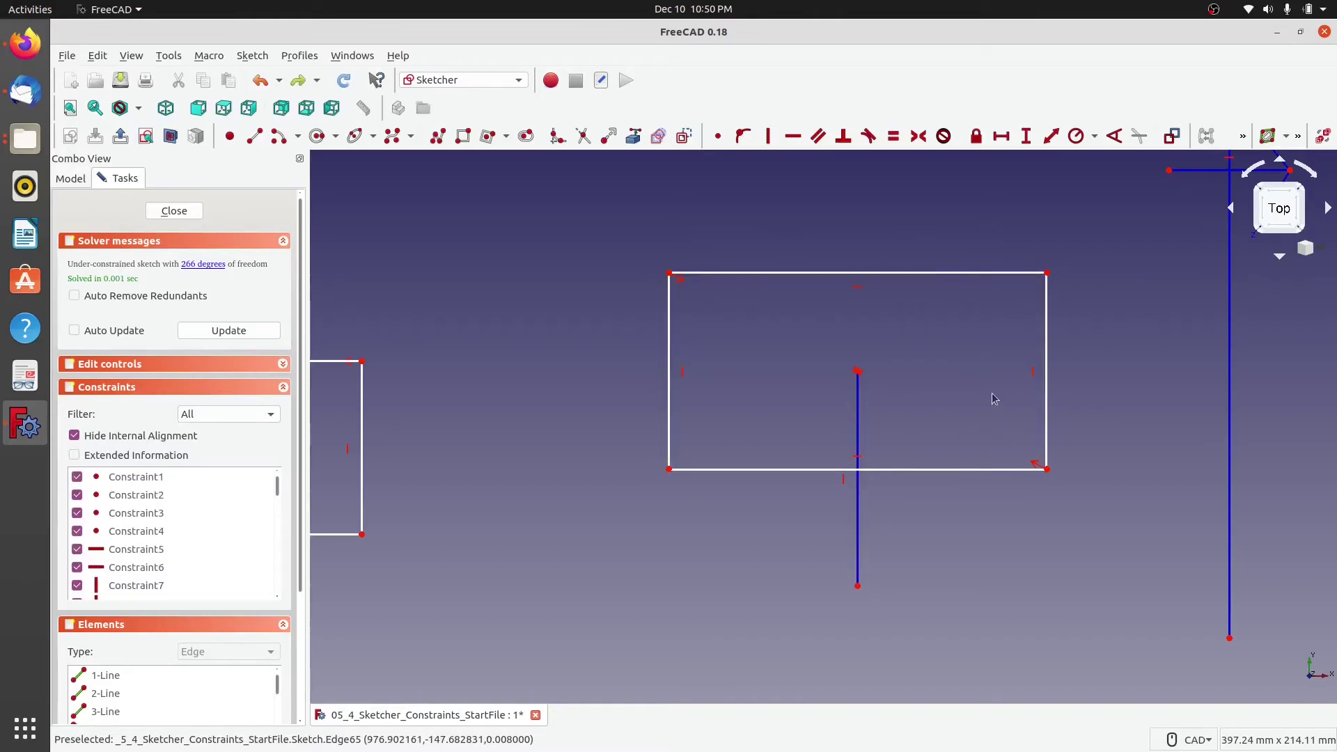
Move the second control point of the B-spline in the next section upward to raise the curve's first crest.
{"action": "mouse_move", "coordinate": [1115, 402]}
{"action": "middle_mouse_down"}
{"action": "mouse_move", "coordinate": [991, 457]}
{"action": "mouse_move", "coordinate": [533, 445]}
{"action": "mouse_move", "coordinate": [484, 420]}
{"action": "middle_mouse_up"}
{"action": "middle_click_drag", "start_coordinate": [961, 326], "coordinate": [757, 350]}
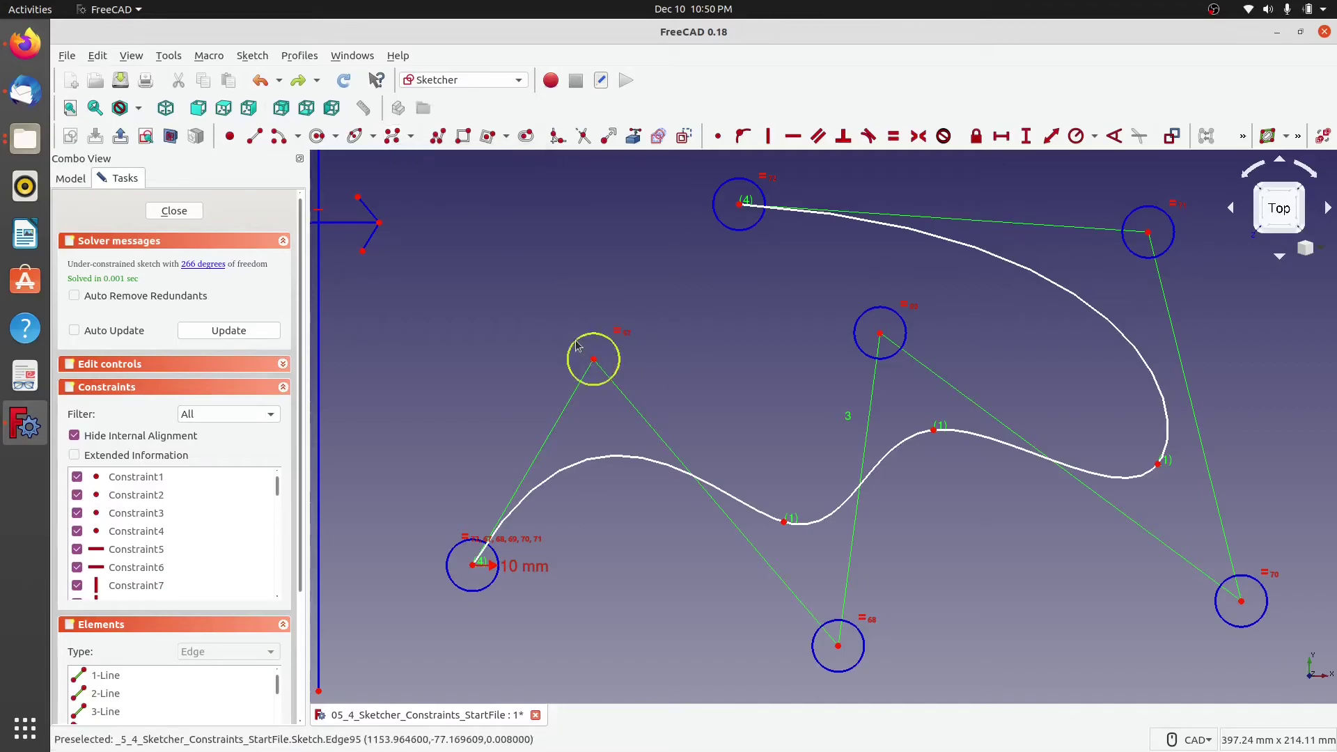
{"action": "left_click_drag", "start_coordinate": [578, 343], "coordinate": [601, 307]}
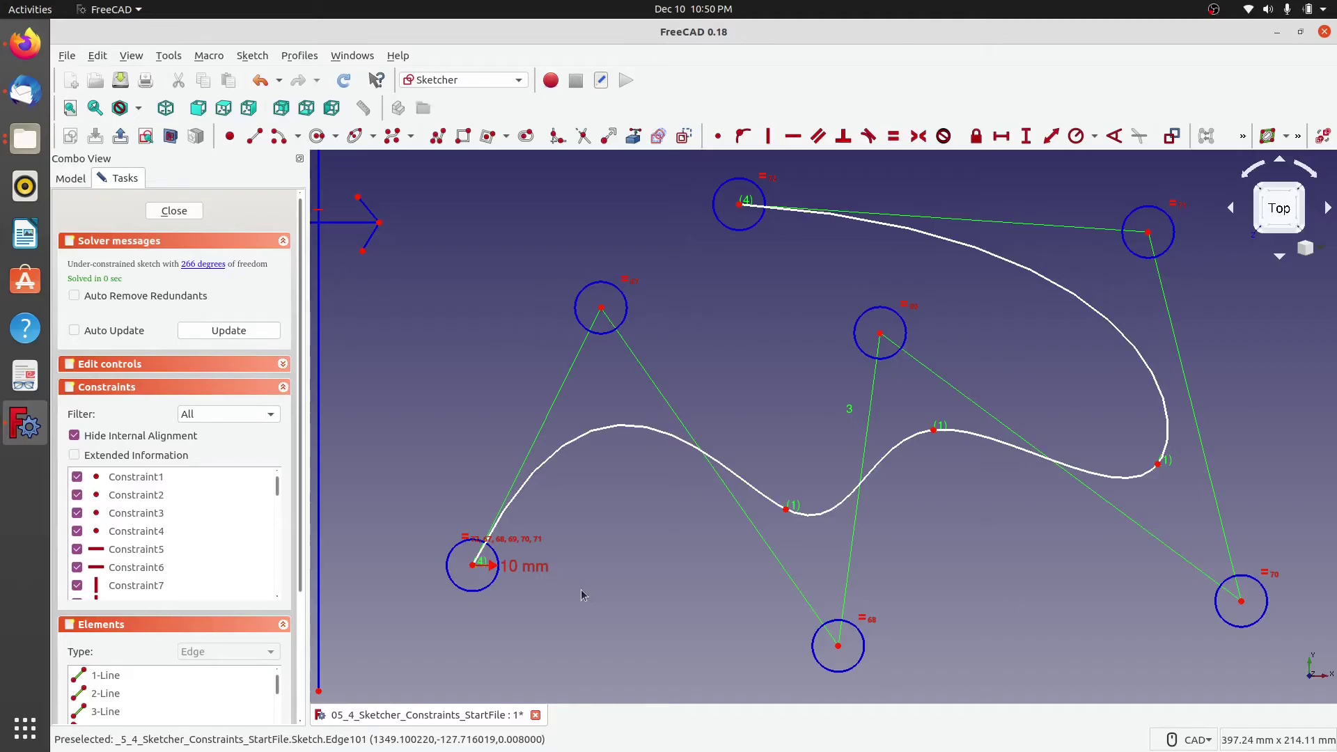
{"action": "left_click", "coordinate": [473, 567]}
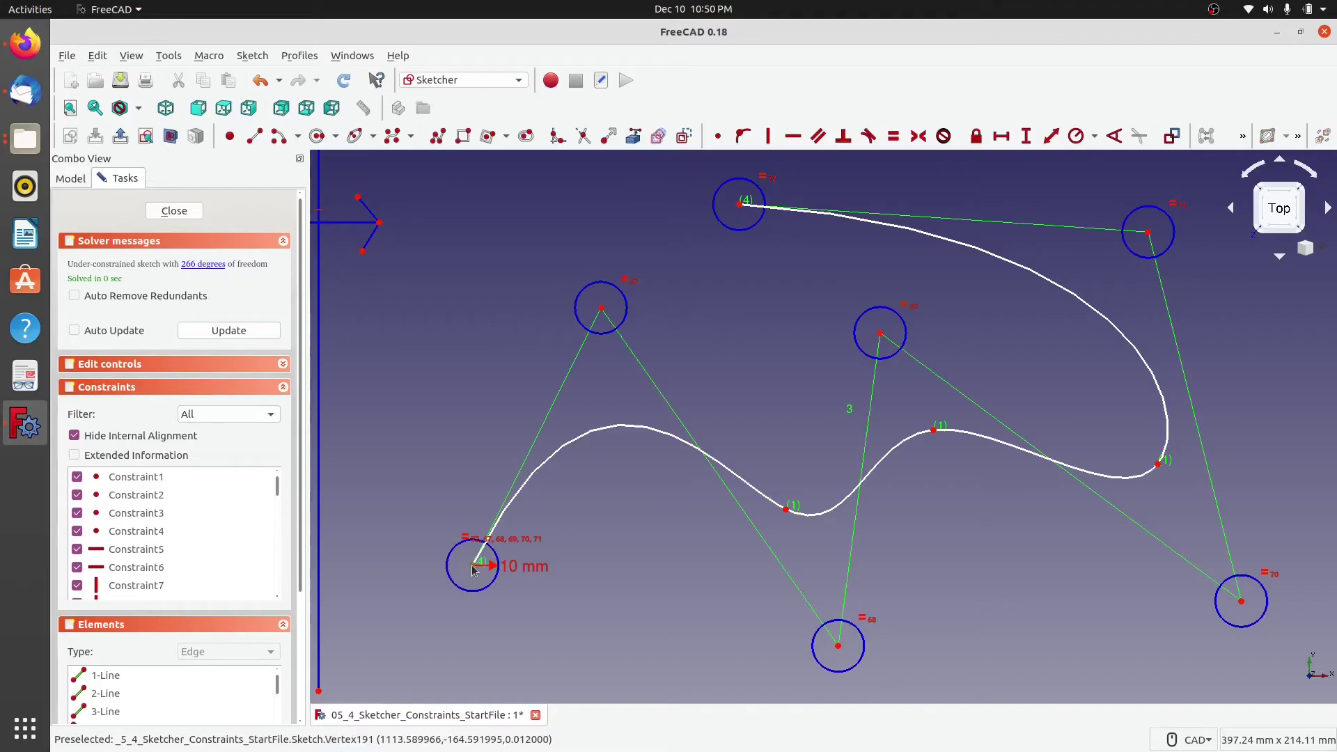
{"action": "left_click", "coordinate": [602, 308]}
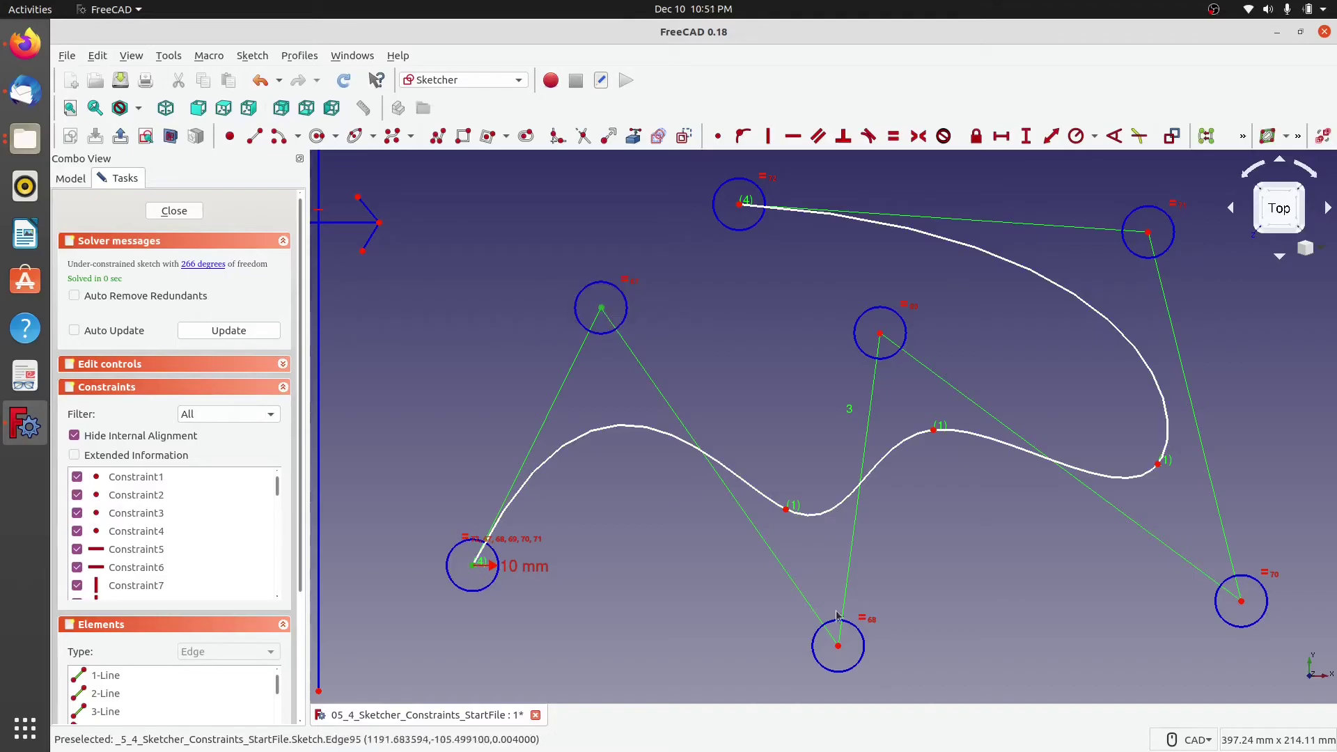
{"action": "left_click", "coordinate": [837, 647]}
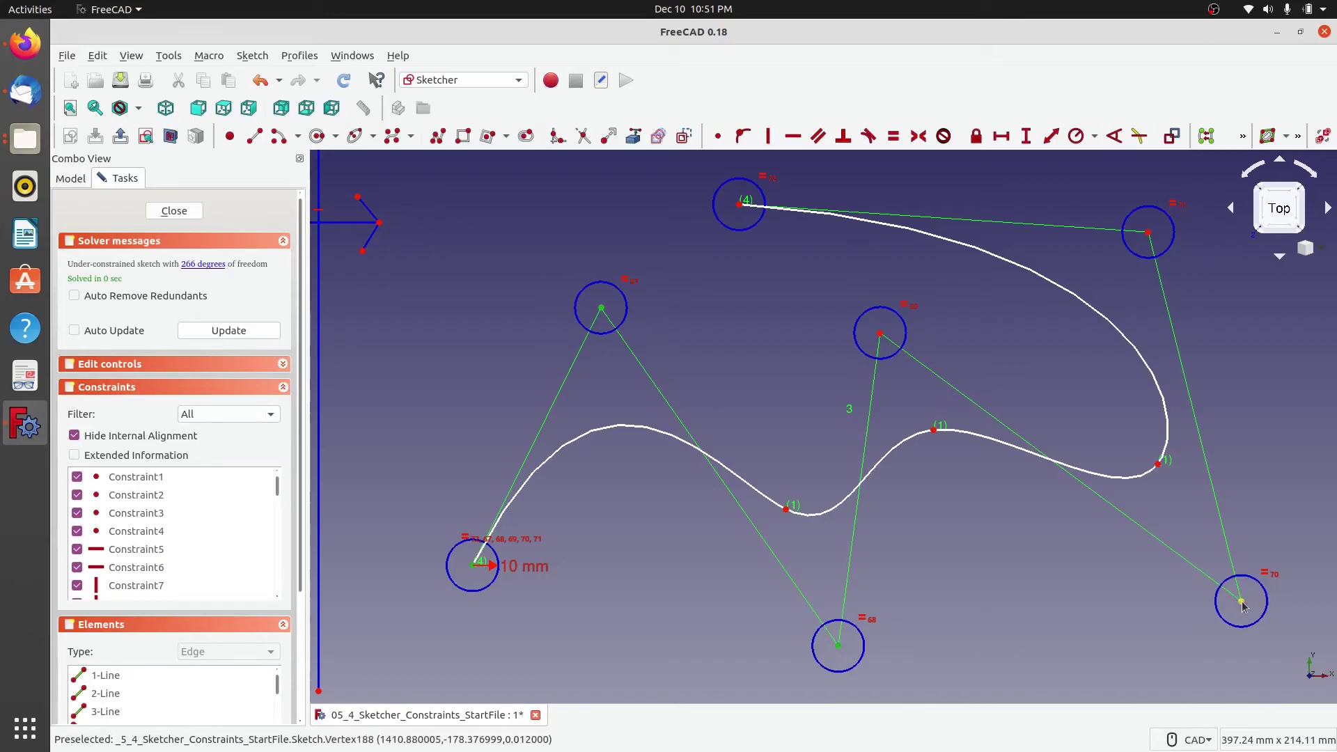
{"action": "left_click", "coordinate": [881, 333]}
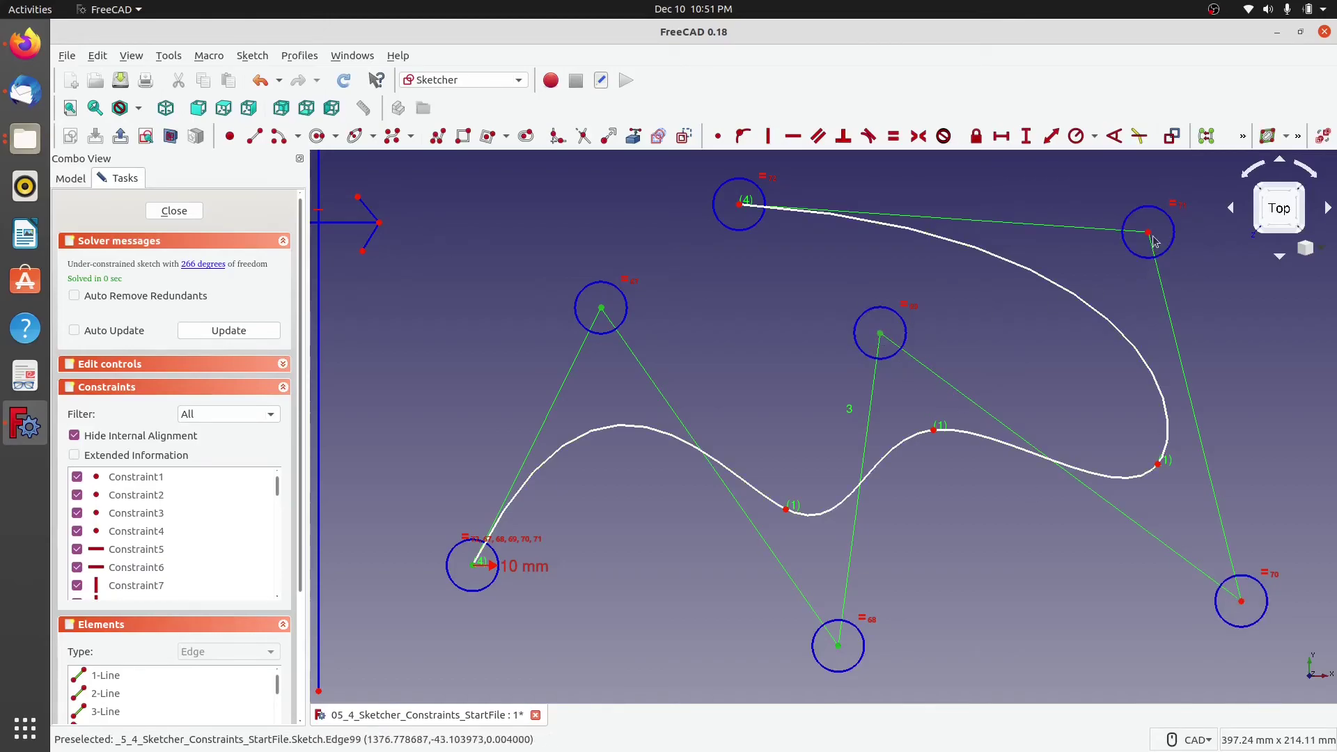
{"action": "left_click", "coordinate": [731, 396]}
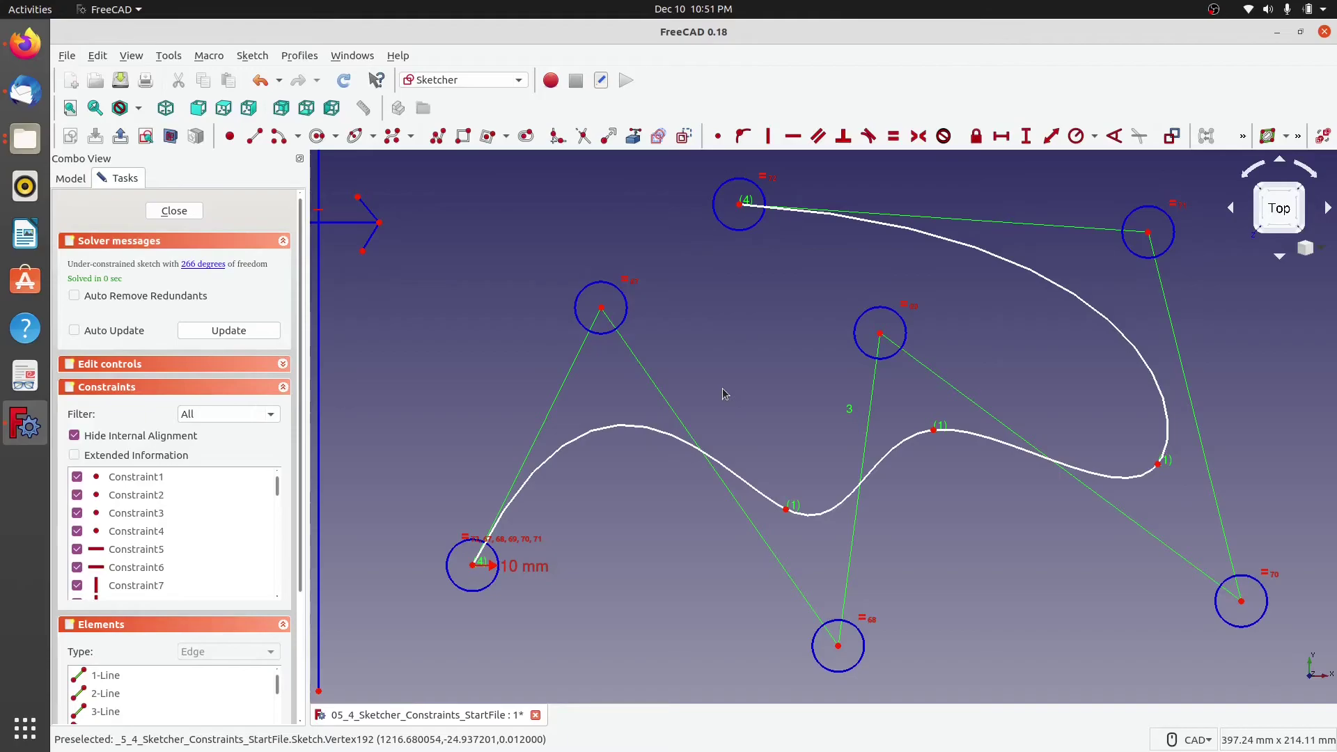
Fix the whole B-spline curve with a Block constraint, and try to apply the same constraint to it a second time.
{"action": "left_click", "coordinate": [720, 463]}
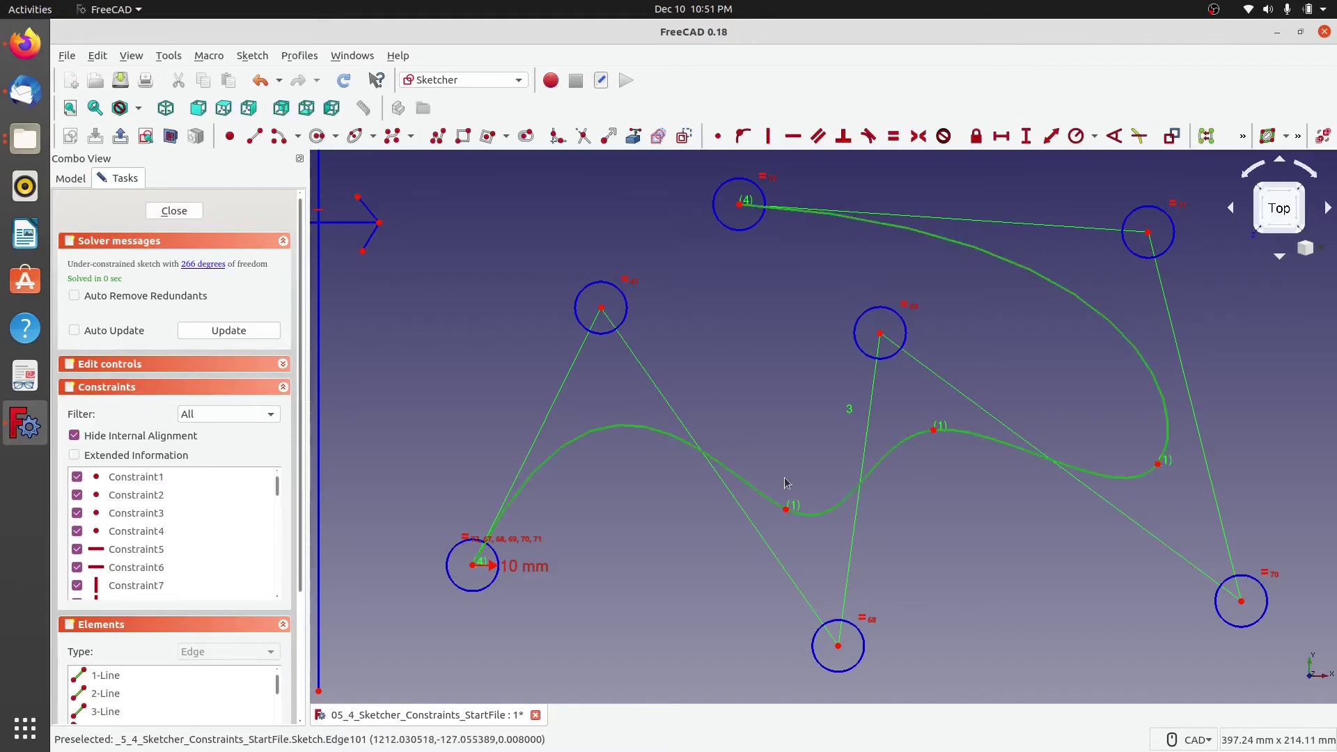
{"action": "left_click", "coordinate": [944, 136]}
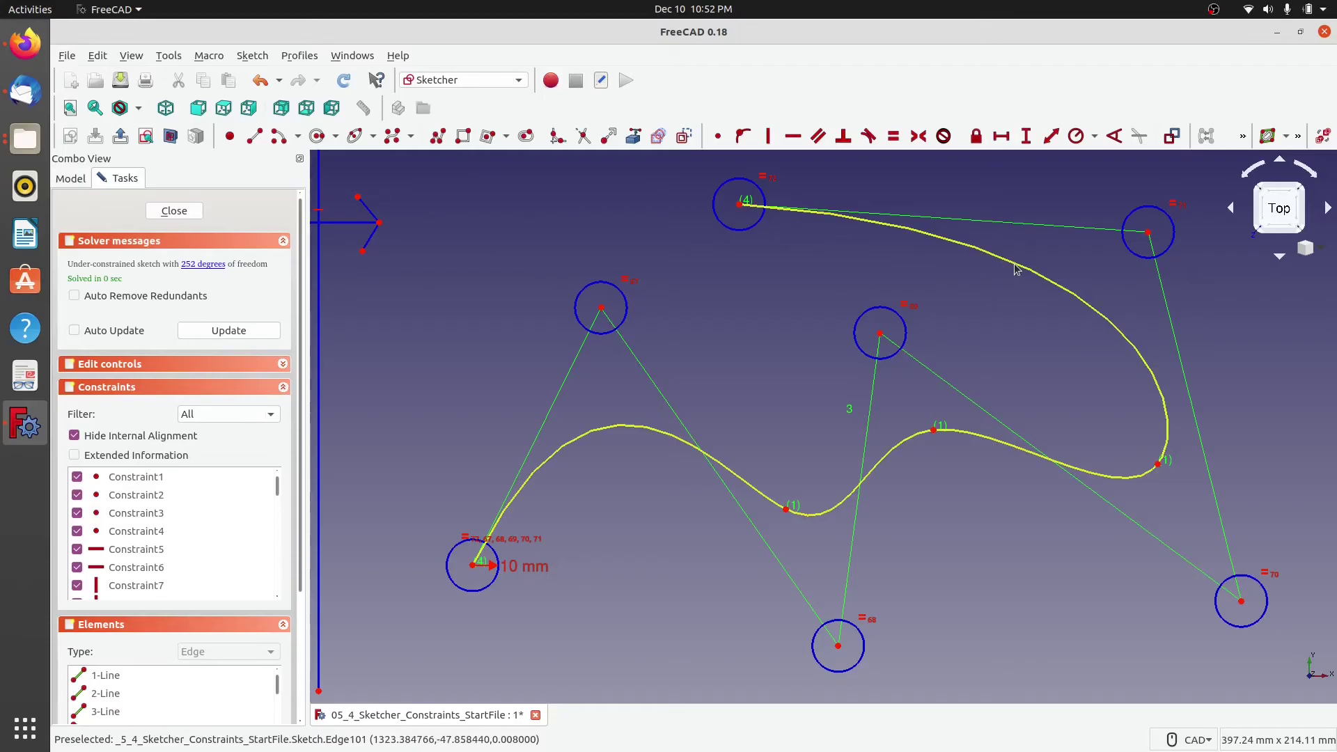
{"action": "left_click", "coordinate": [956, 242]}
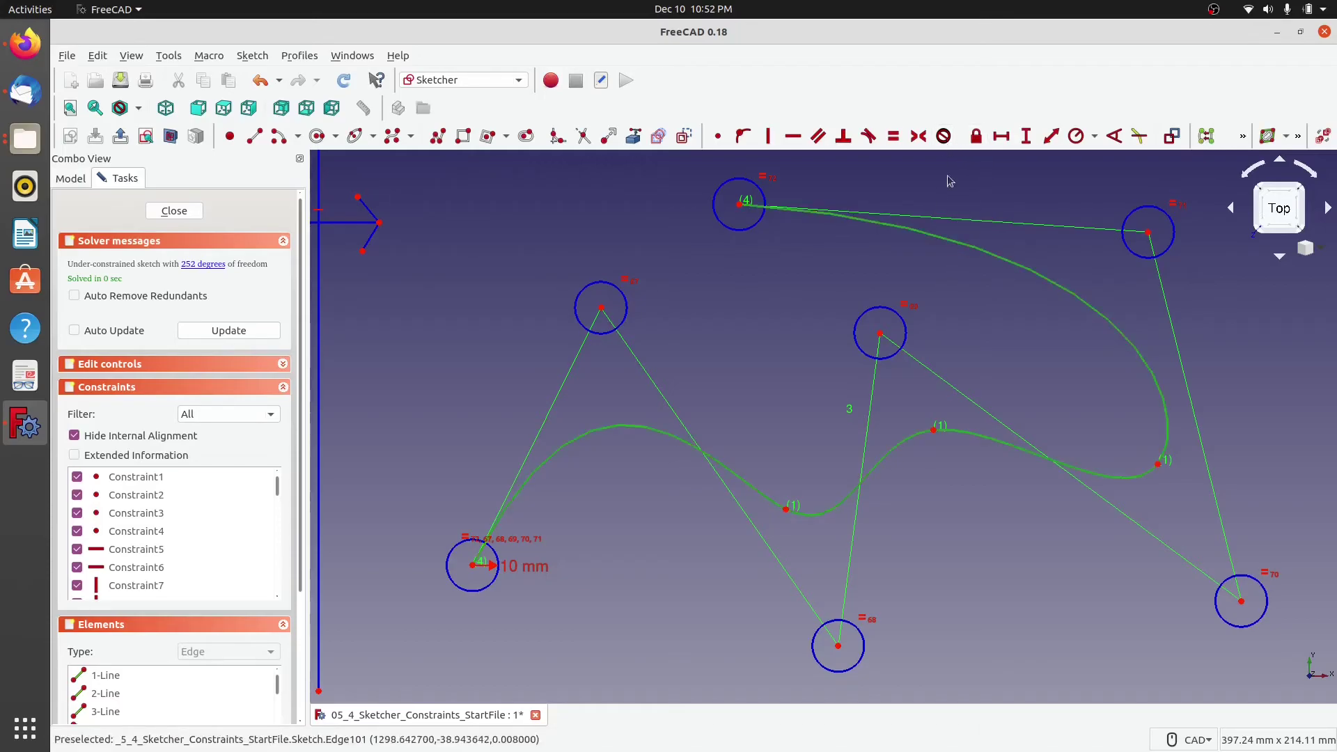
{"action": "left_click", "coordinate": [944, 137]}
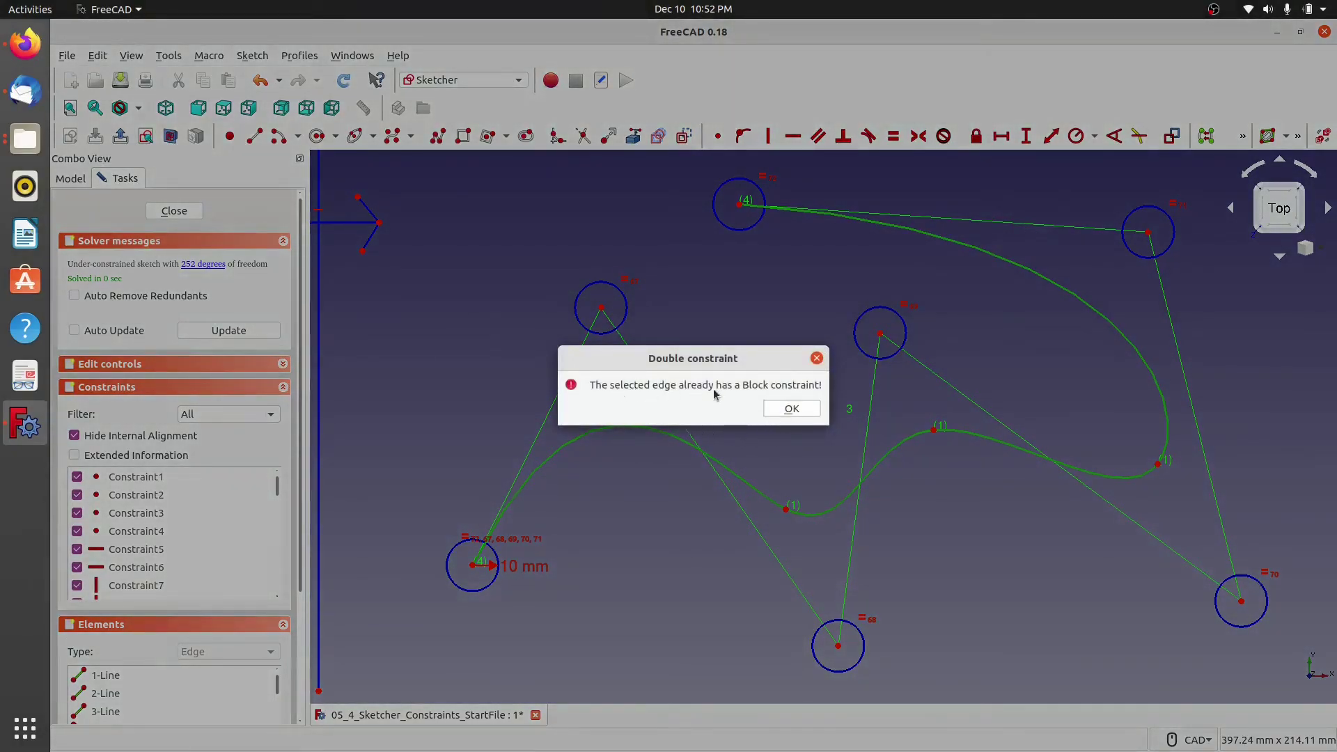
Dismiss the duplicate-constraint warning, delete the B-spline's Block constraint, and shift the spline's second control point slightly downward.
{"action": "left_click", "coordinate": [787, 412]}
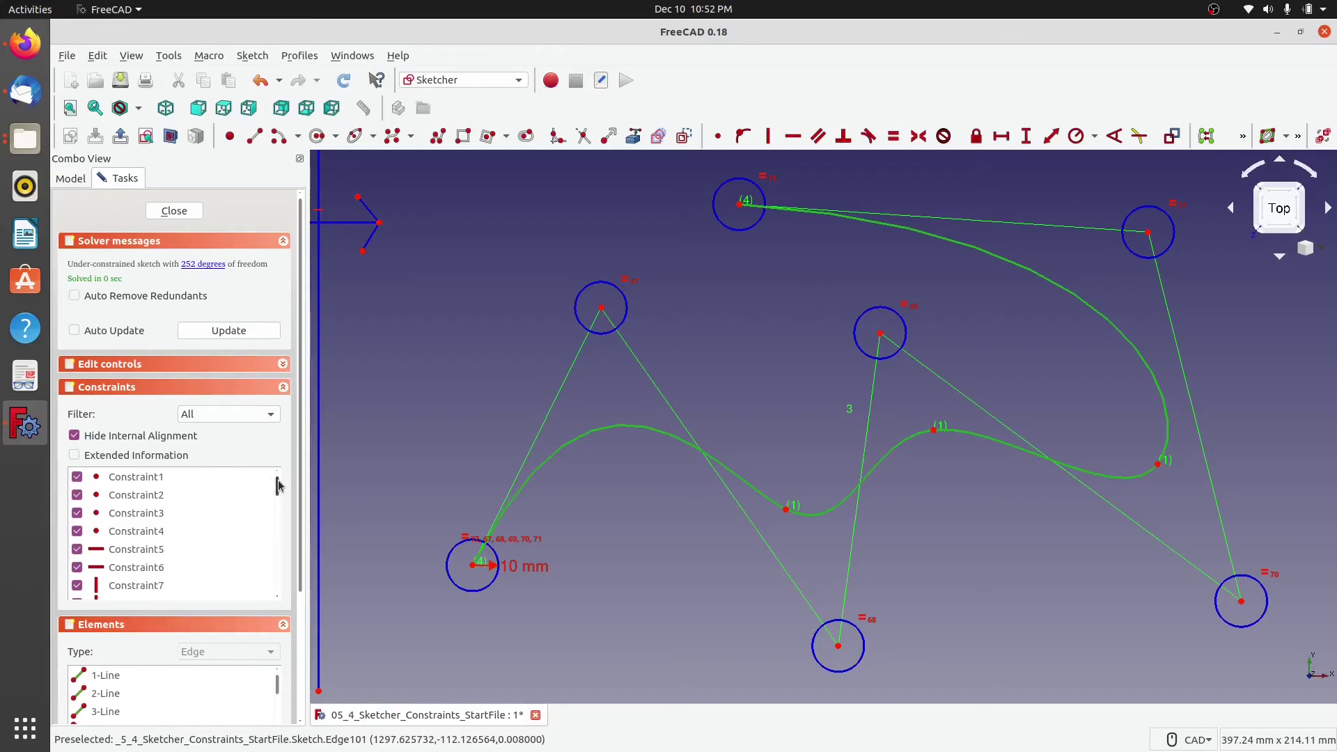
{"action": "left_click_drag", "start_coordinate": [278, 486], "coordinate": [284, 588]}
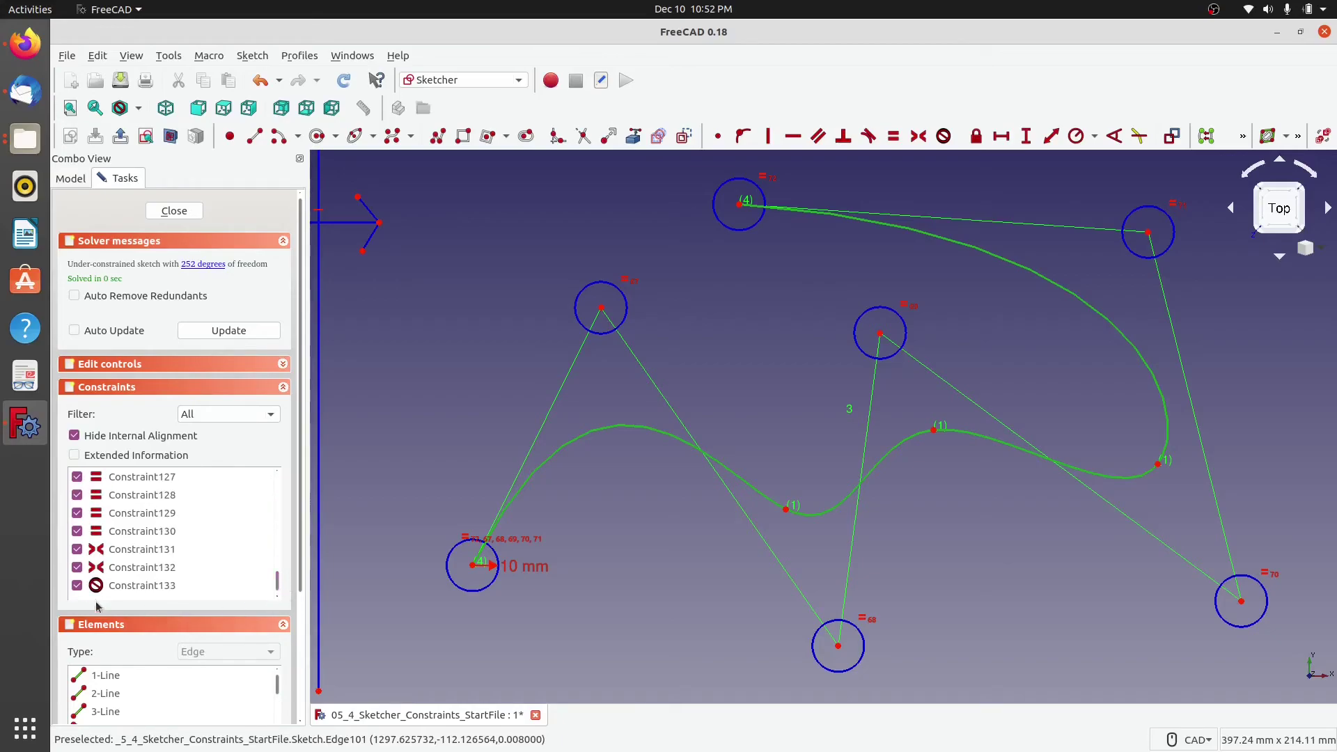
{"action": "left_click", "coordinate": [121, 587]}
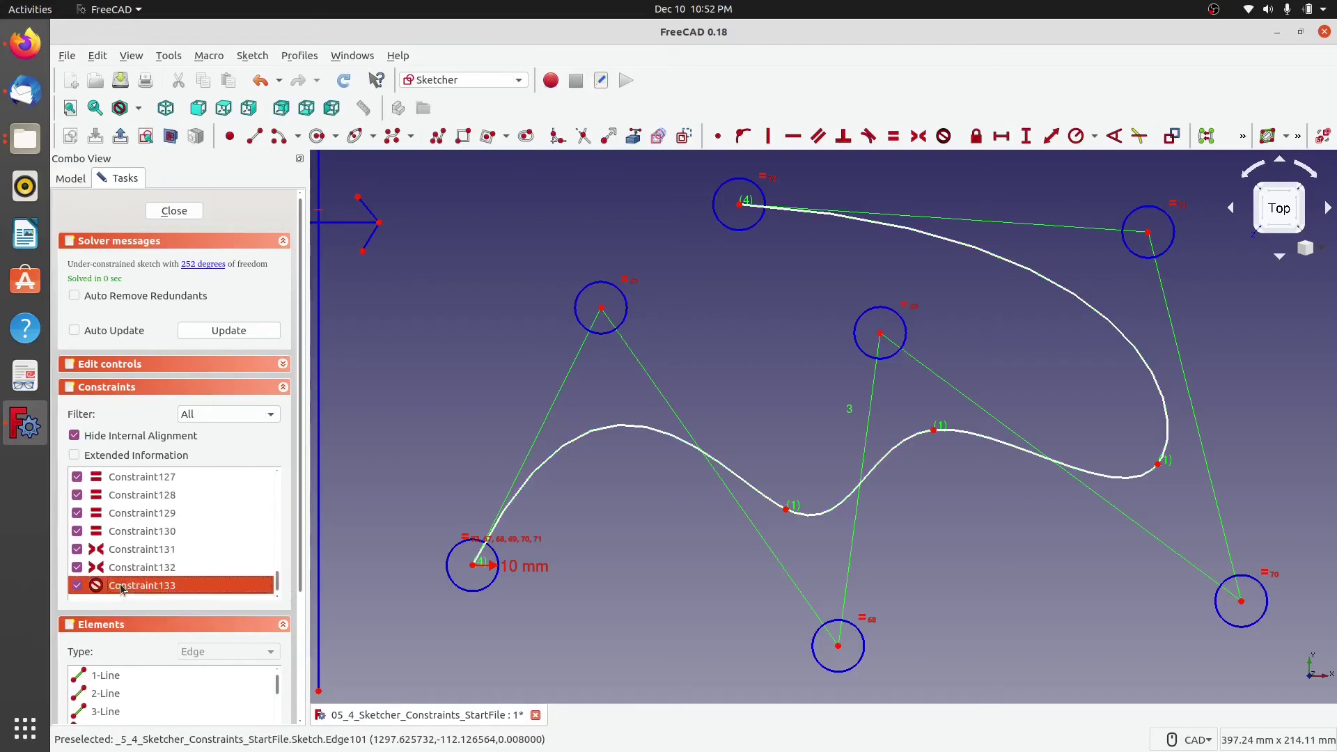
{"action": "key", "text": "Delete"}
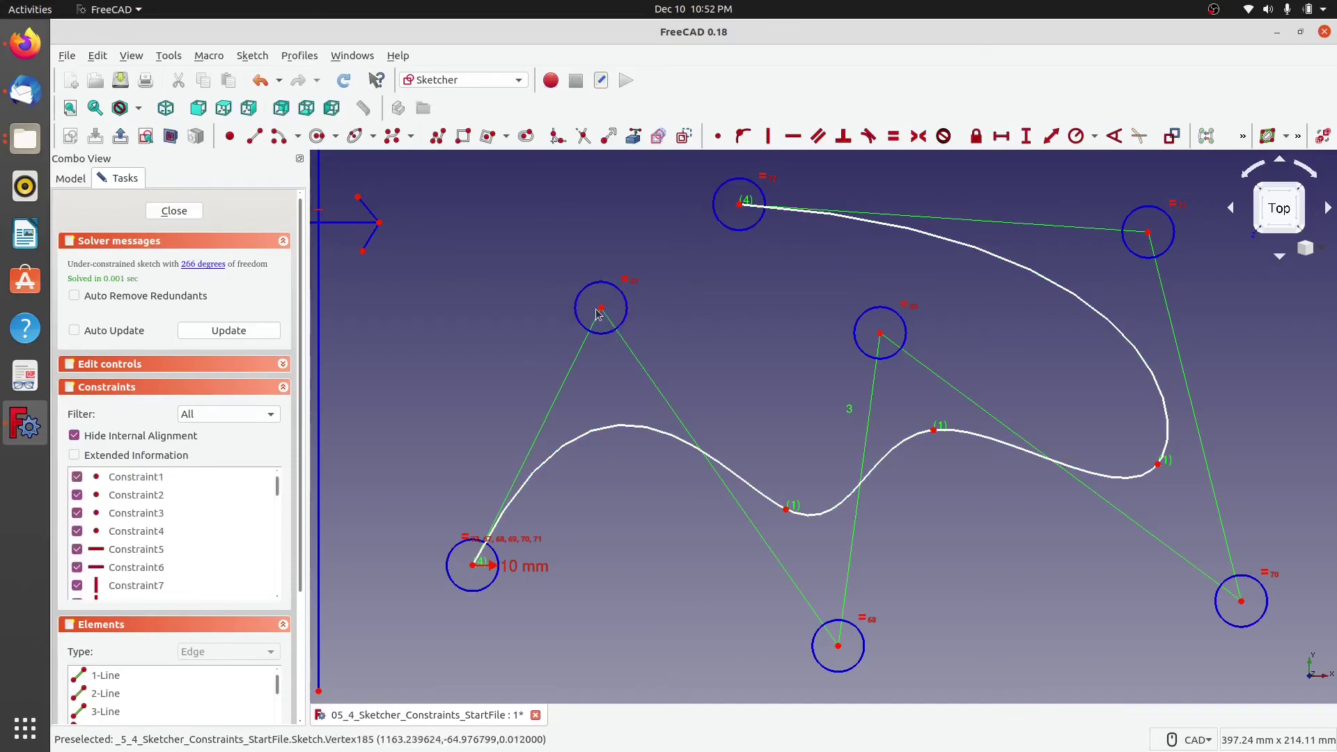
{"action": "mouse_move", "coordinate": [601, 308]}
{"action": "left_mouse_down"}
{"action": "mouse_move", "coordinate": [567, 274]}
{"action": "mouse_move", "coordinate": [636, 321]}
{"action": "mouse_move", "coordinate": [603, 298]}
{"action": "mouse_move", "coordinate": [635, 336]}
{"action": "mouse_move", "coordinate": [604, 319]}
{"action": "left_mouse_up"}
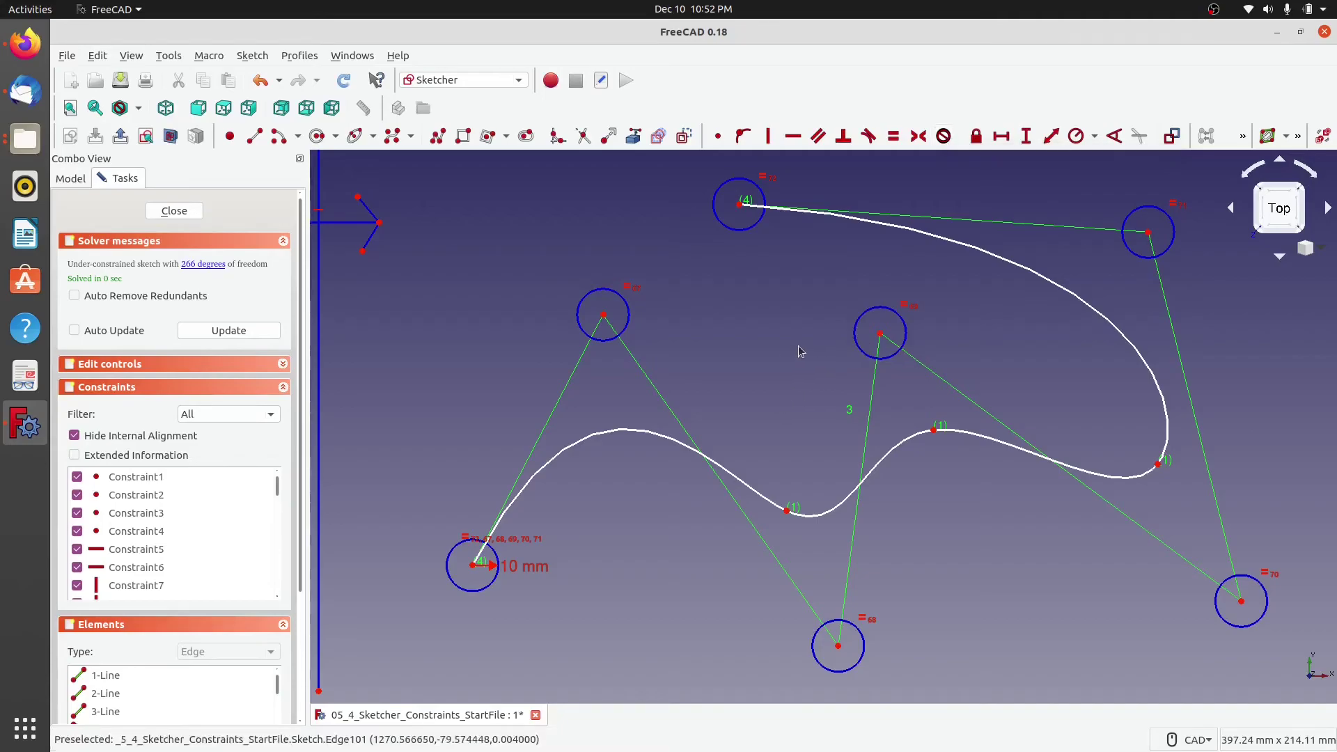
Fix the circle and all four sides of the overlapping rectangle beyond the B-spline with Block constraints.
{"action": "scroll", "coordinate": [800, 352], "scroll_direction": "down", "scroll_amount": 5}
{"action": "middle_click_drag", "start_coordinate": [1045, 426], "coordinate": [827, 392]}
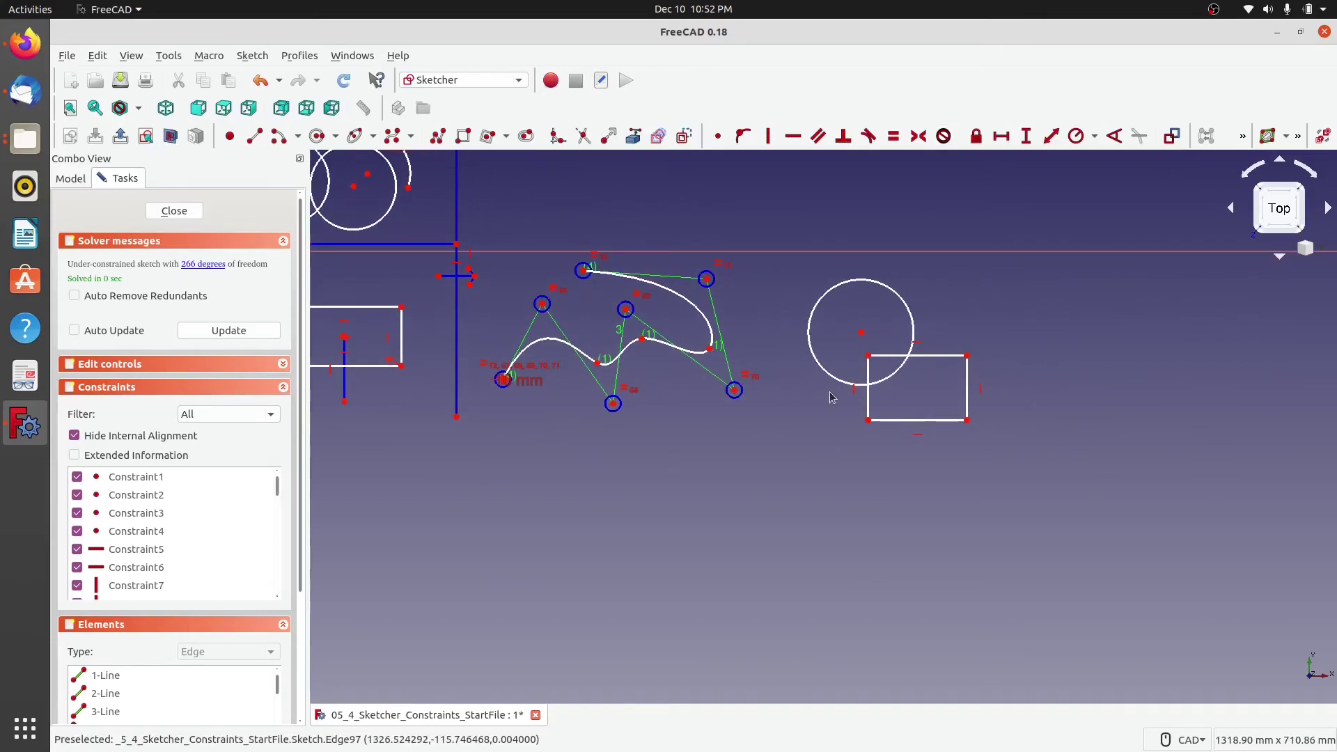
{"action": "left_click", "coordinate": [881, 382]}
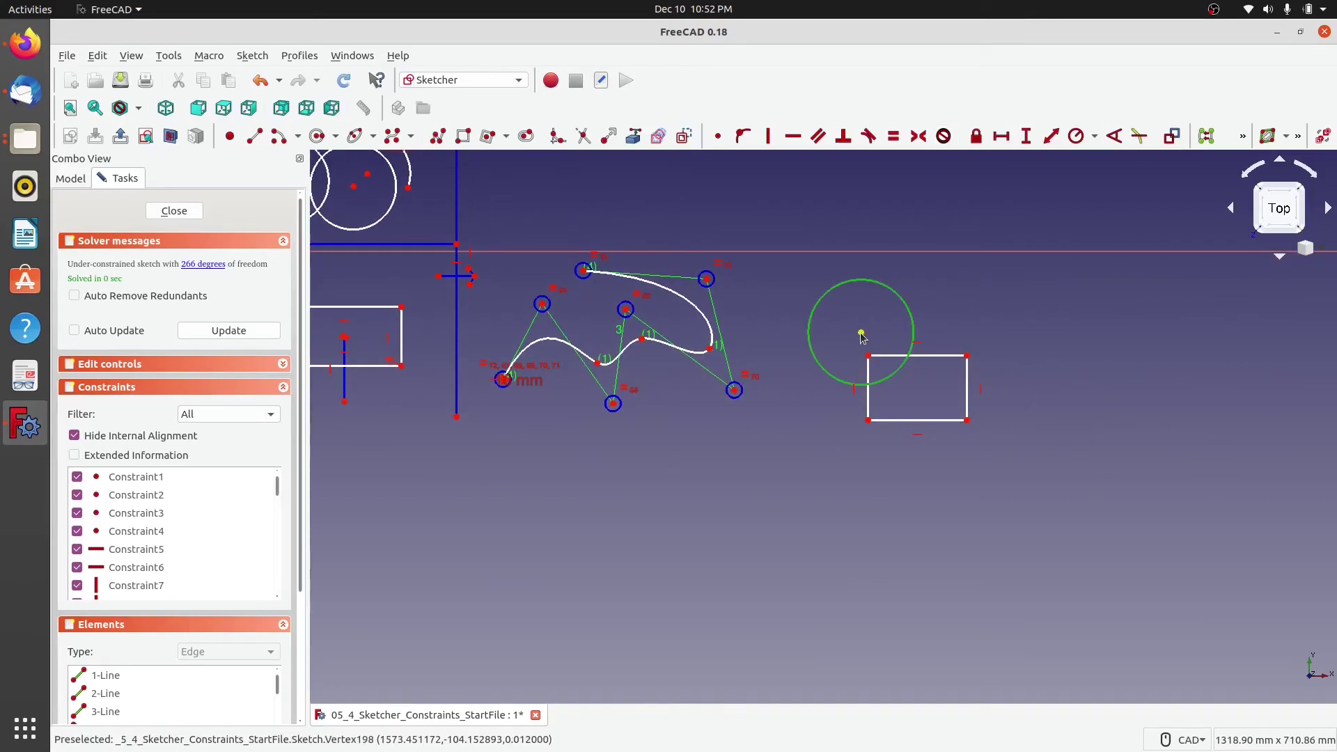
{"action": "left_click", "coordinate": [926, 358]}
{"action": "left_click", "coordinate": [869, 387]}
{"action": "left_click", "coordinate": [906, 421]}
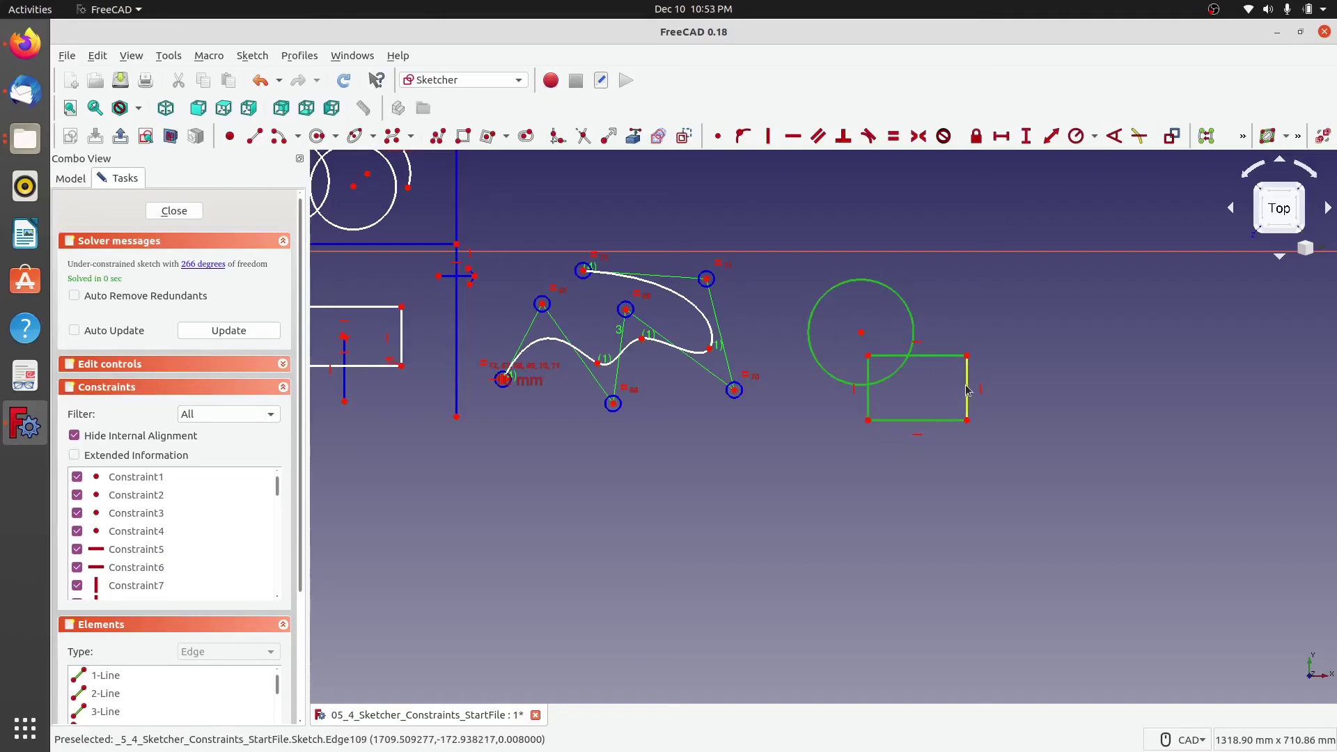
{"action": "left_click", "coordinate": [967, 385]}
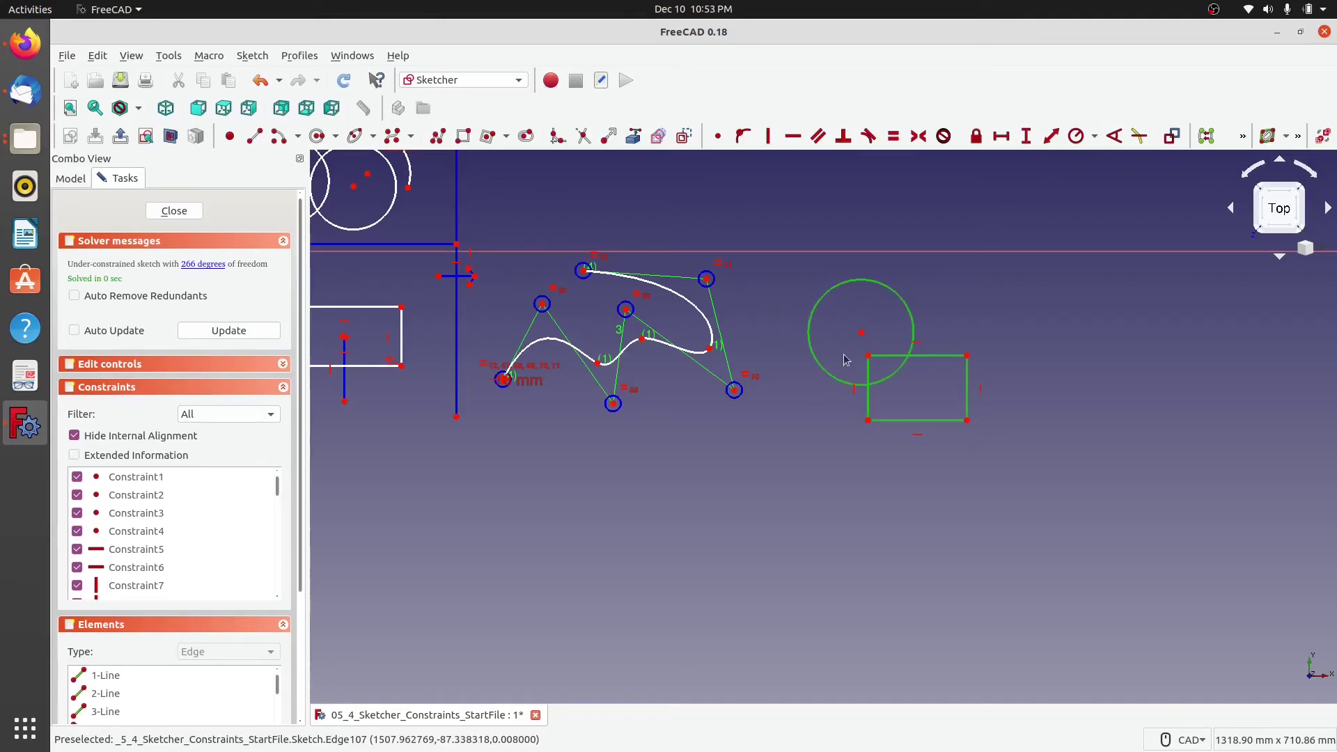
{"action": "left_click", "coordinate": [943, 136]}
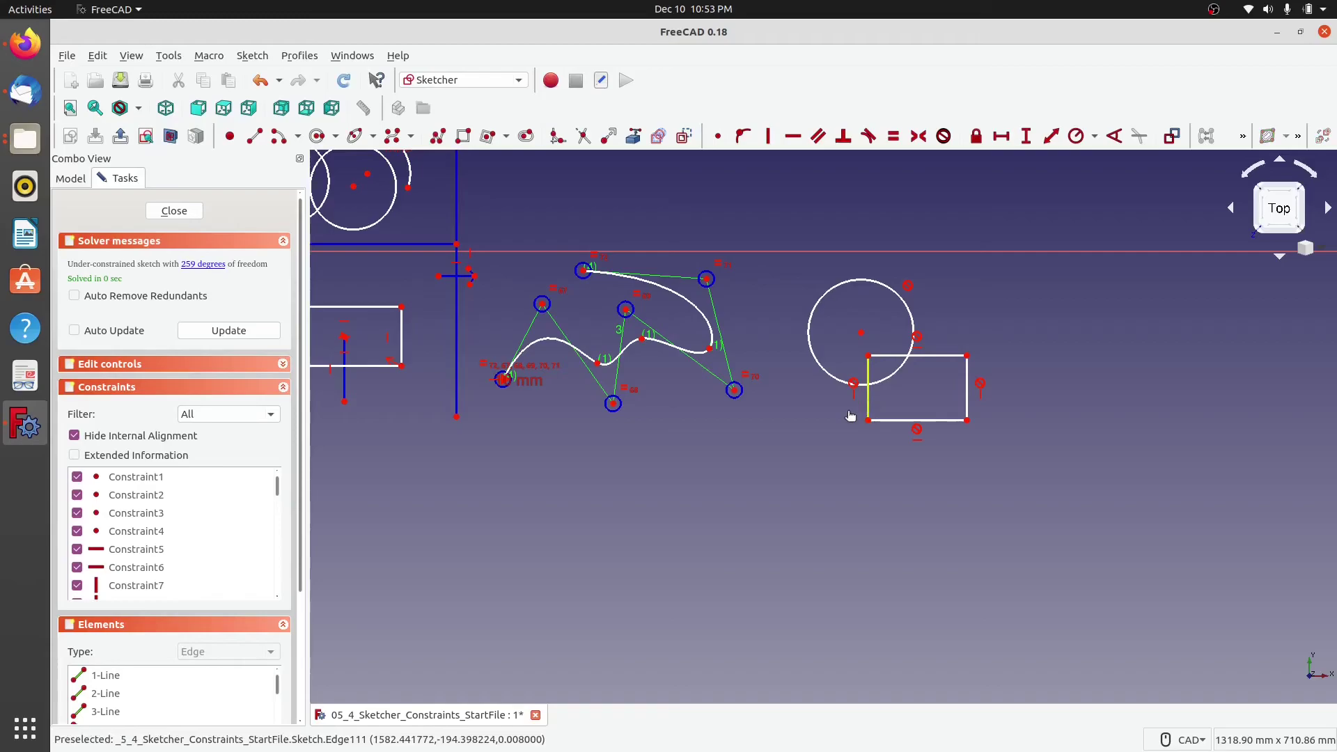
Delete the Block and horizontal constraints on the rectangle's lower side.
{"action": "left_click", "coordinate": [918, 443]}
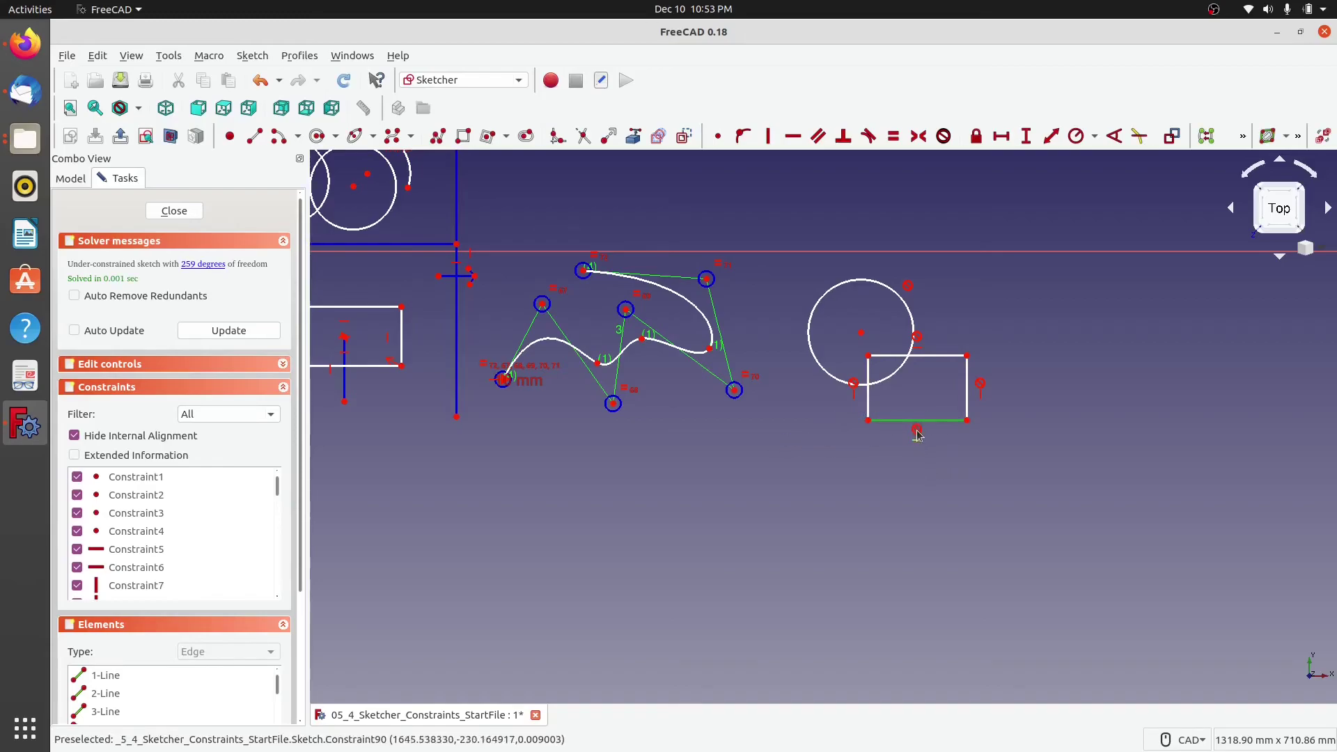
{"action": "left_click", "coordinate": [960, 474]}
{"action": "left_click", "coordinate": [918, 434]}
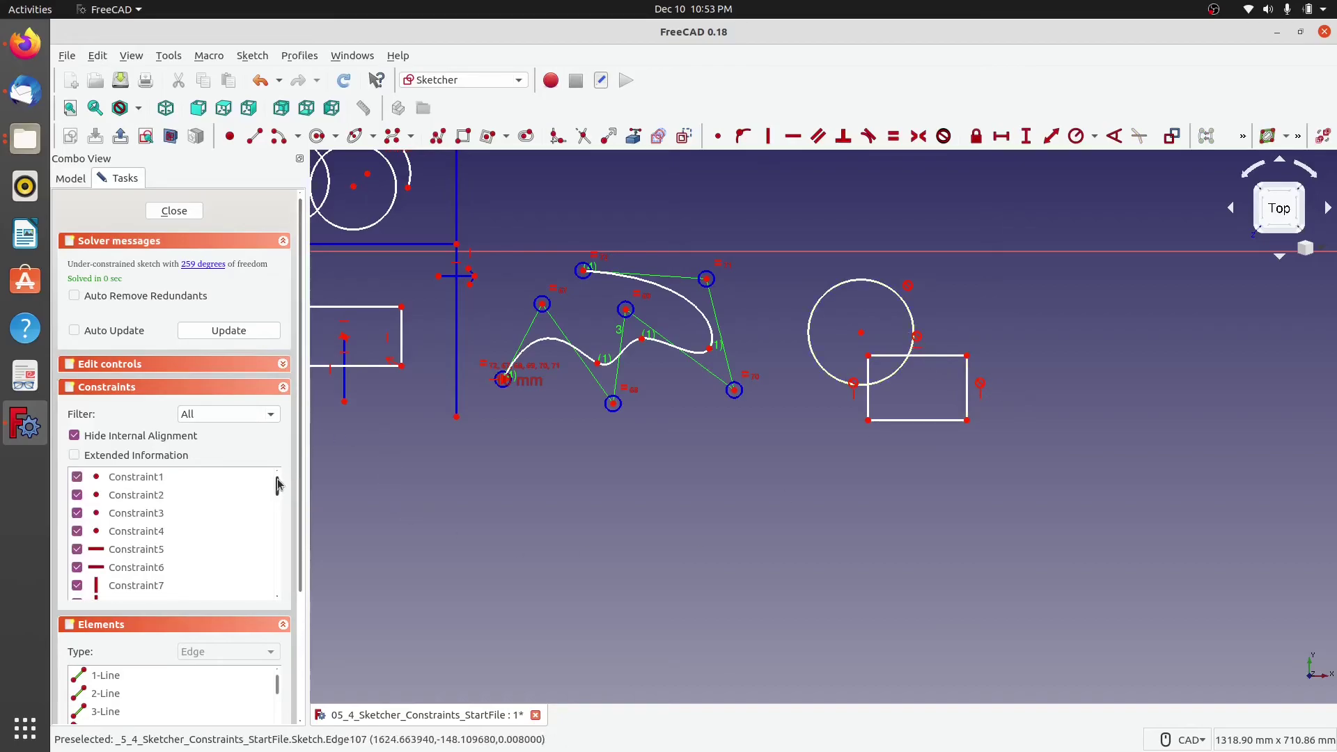
Delete the Block constraints on the rectangle's other three sides and pull its lower right corner outward and downward.
{"action": "left_click_drag", "start_coordinate": [277, 486], "coordinate": [276, 599]}
{"action": "left_click", "coordinate": [148, 587]}
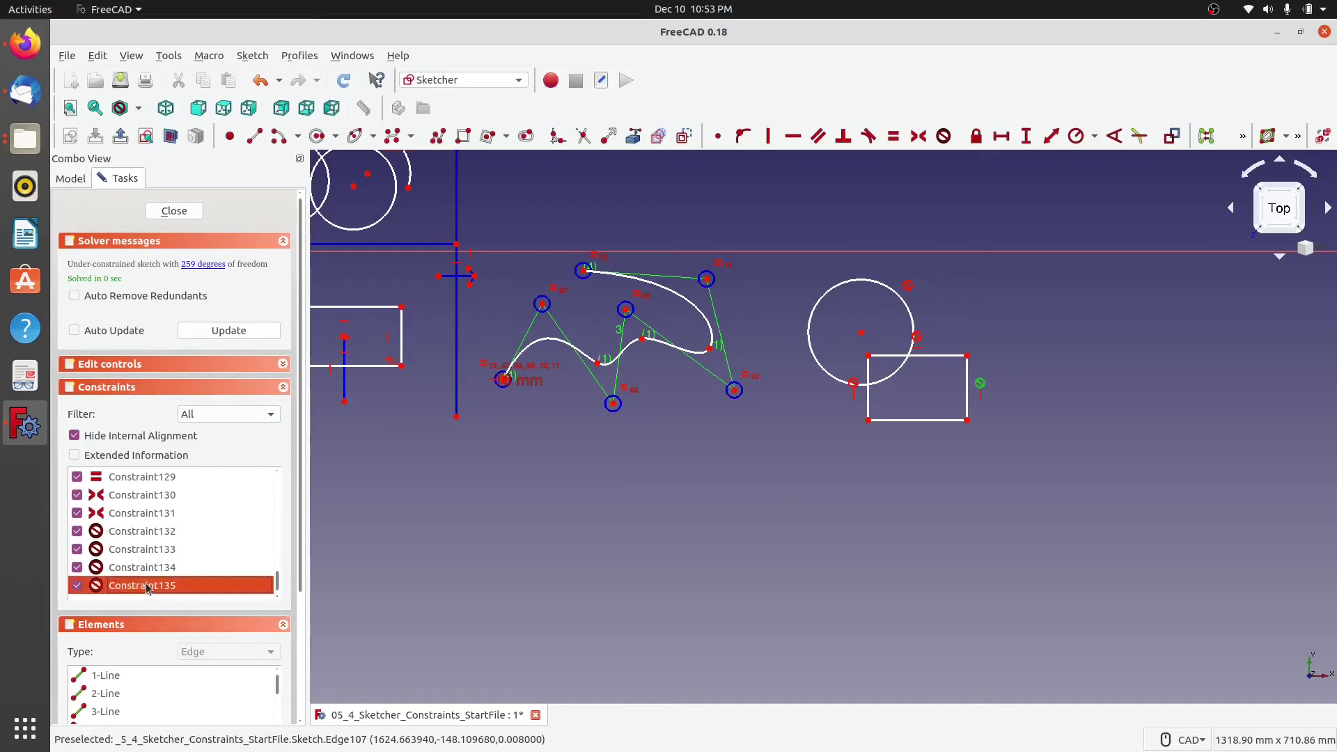
{"action": "key", "text": "Delete"}
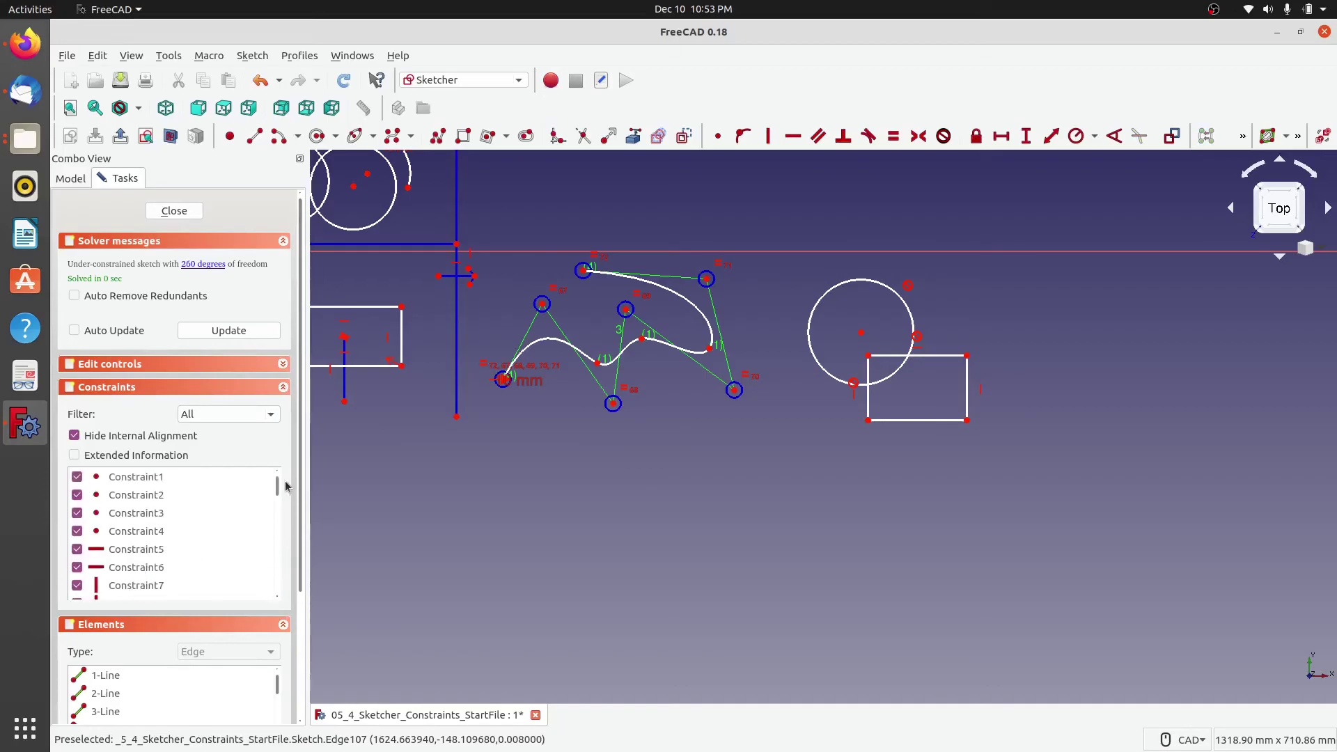
{"action": "left_click_drag", "start_coordinate": [277, 486], "coordinate": [272, 655]}
{"action": "left_click", "coordinate": [136, 587]}
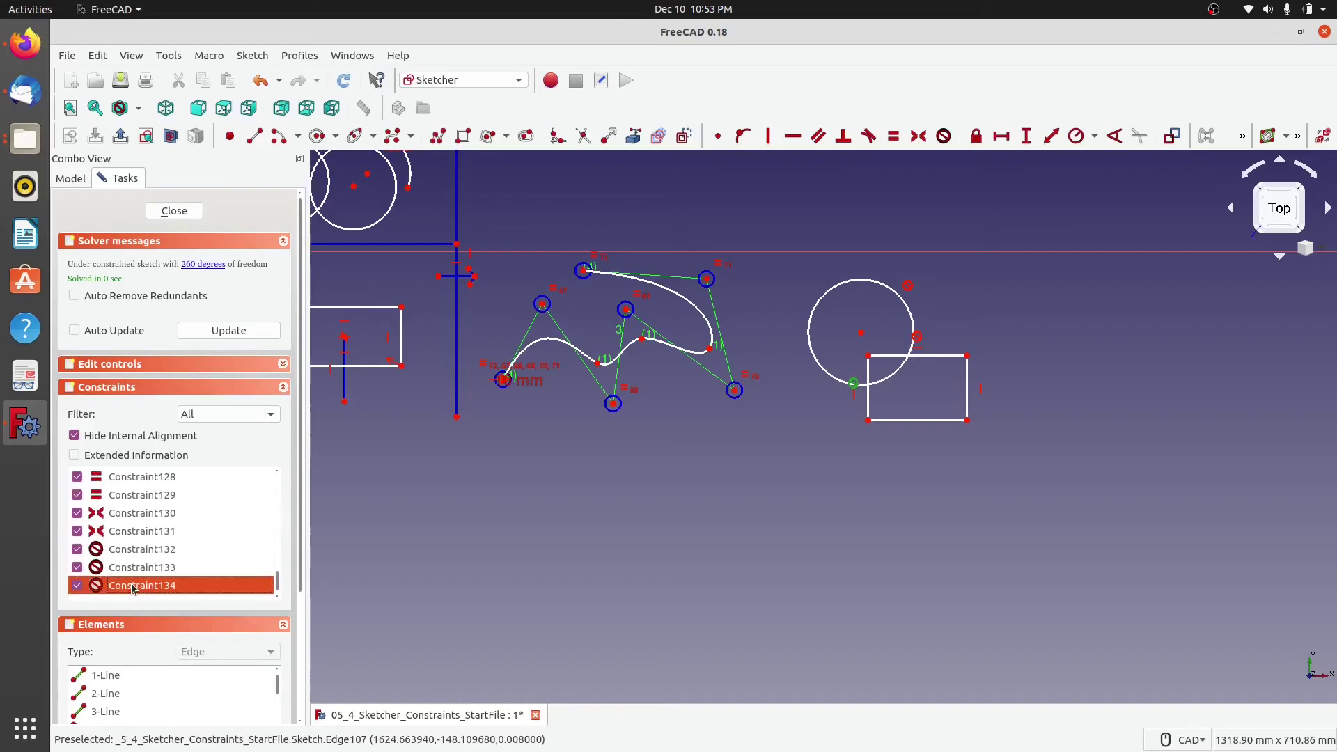
{"action": "key", "text": "Delete"}
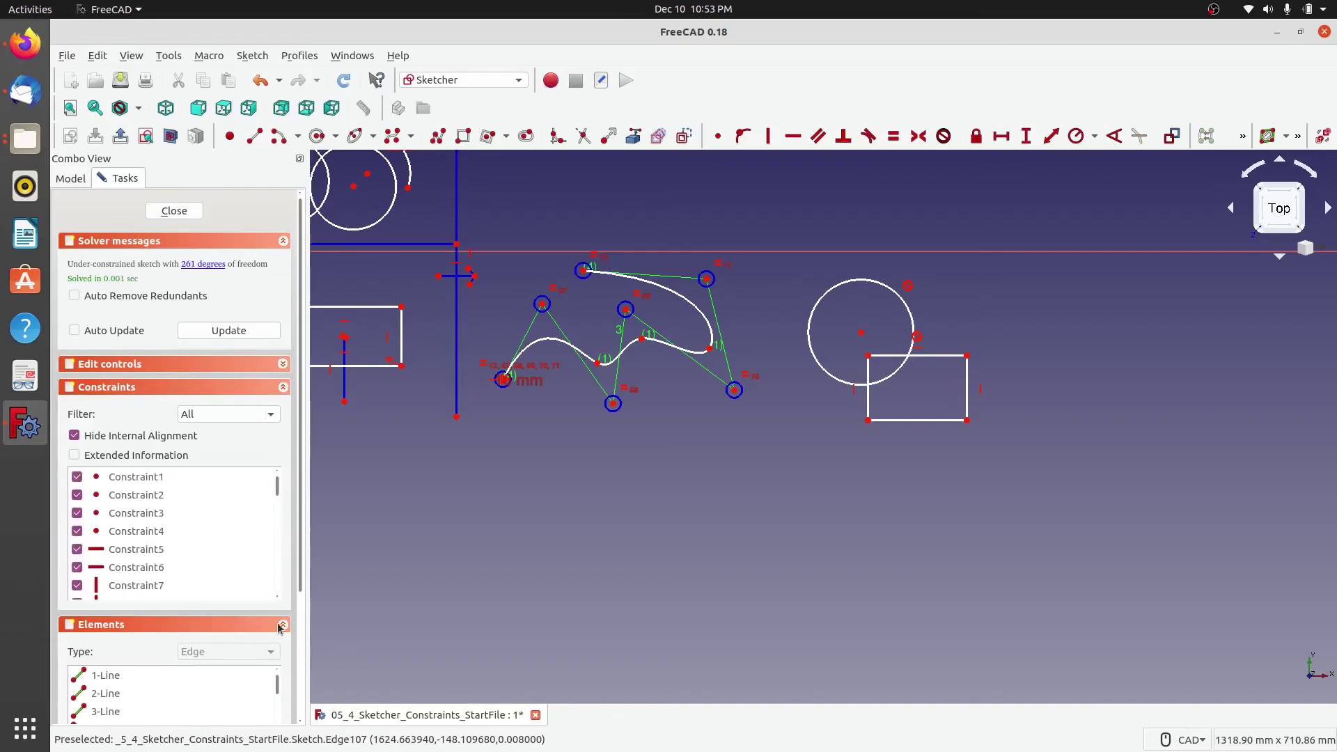
{"action": "left_click_drag", "start_coordinate": [278, 486], "coordinate": [278, 584]}
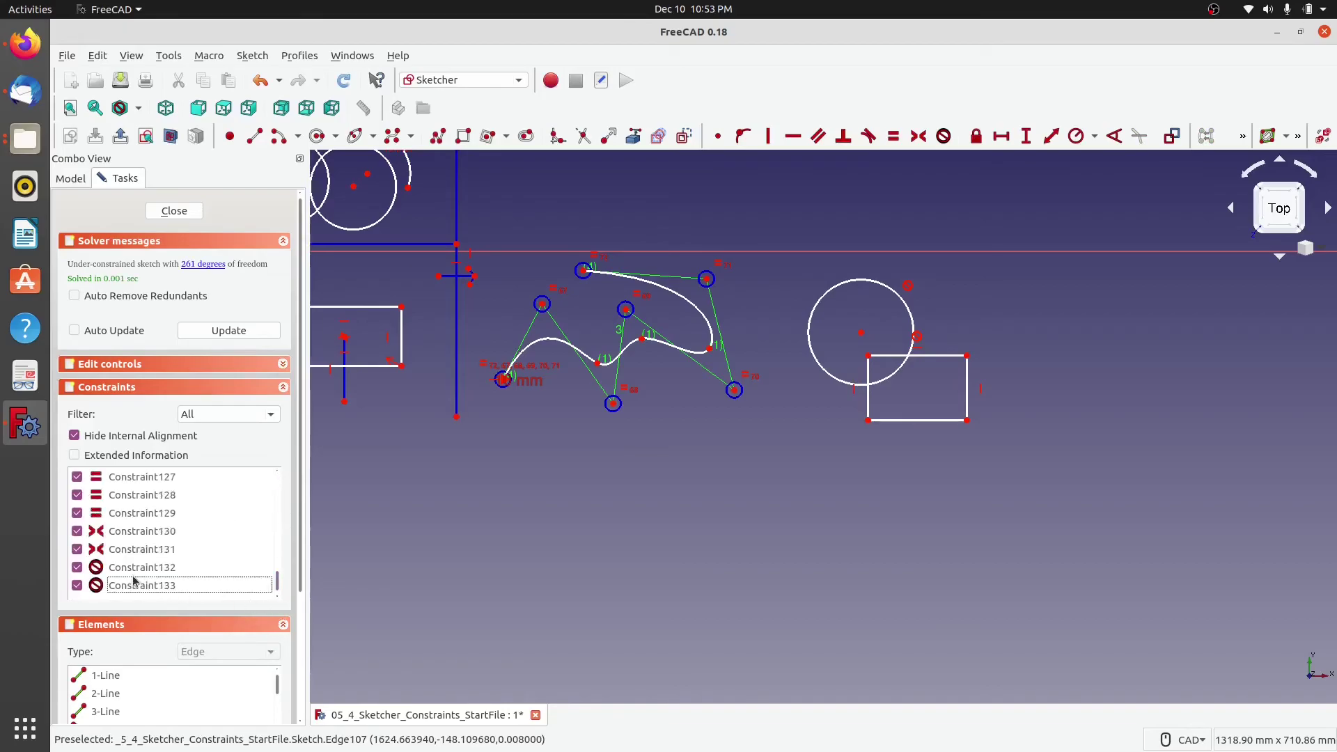
{"action": "left_click", "coordinate": [226, 587]}
{"action": "key", "text": "Delete"}
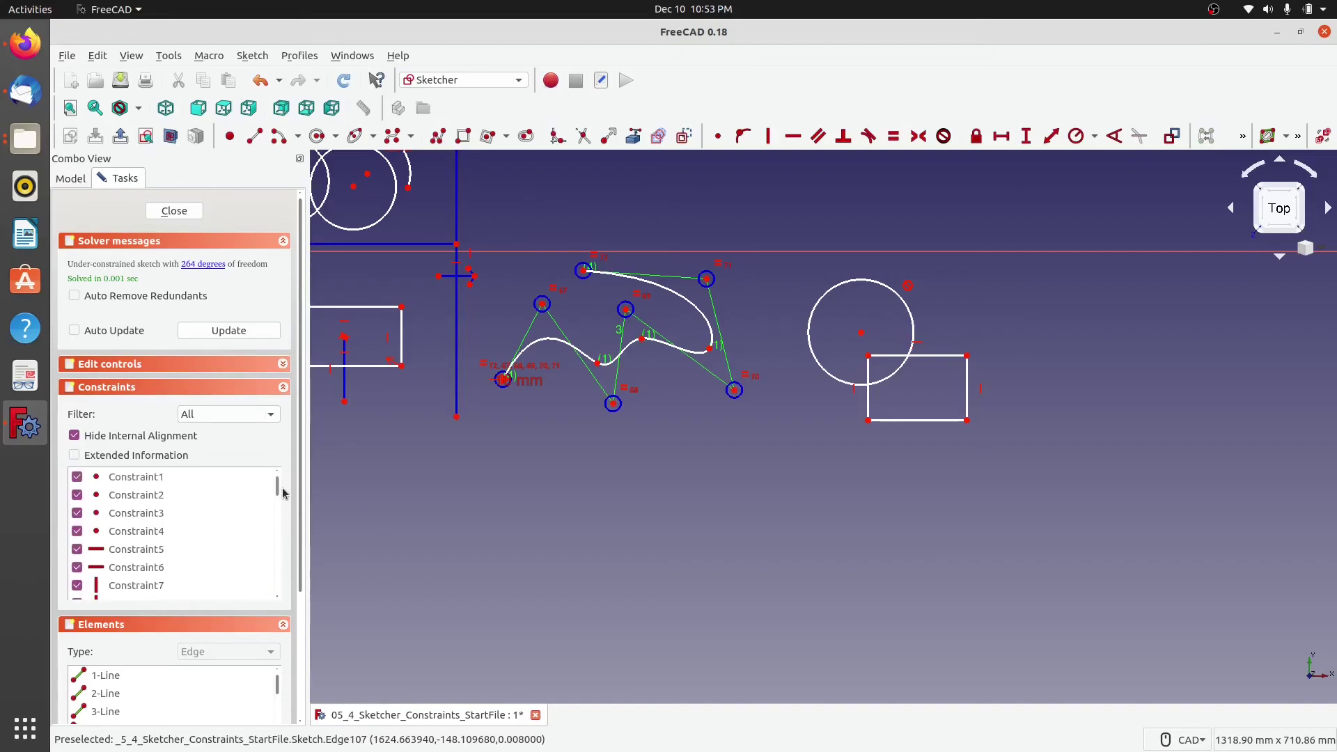
{"action": "left_click_drag", "start_coordinate": [278, 487], "coordinate": [278, 585]}
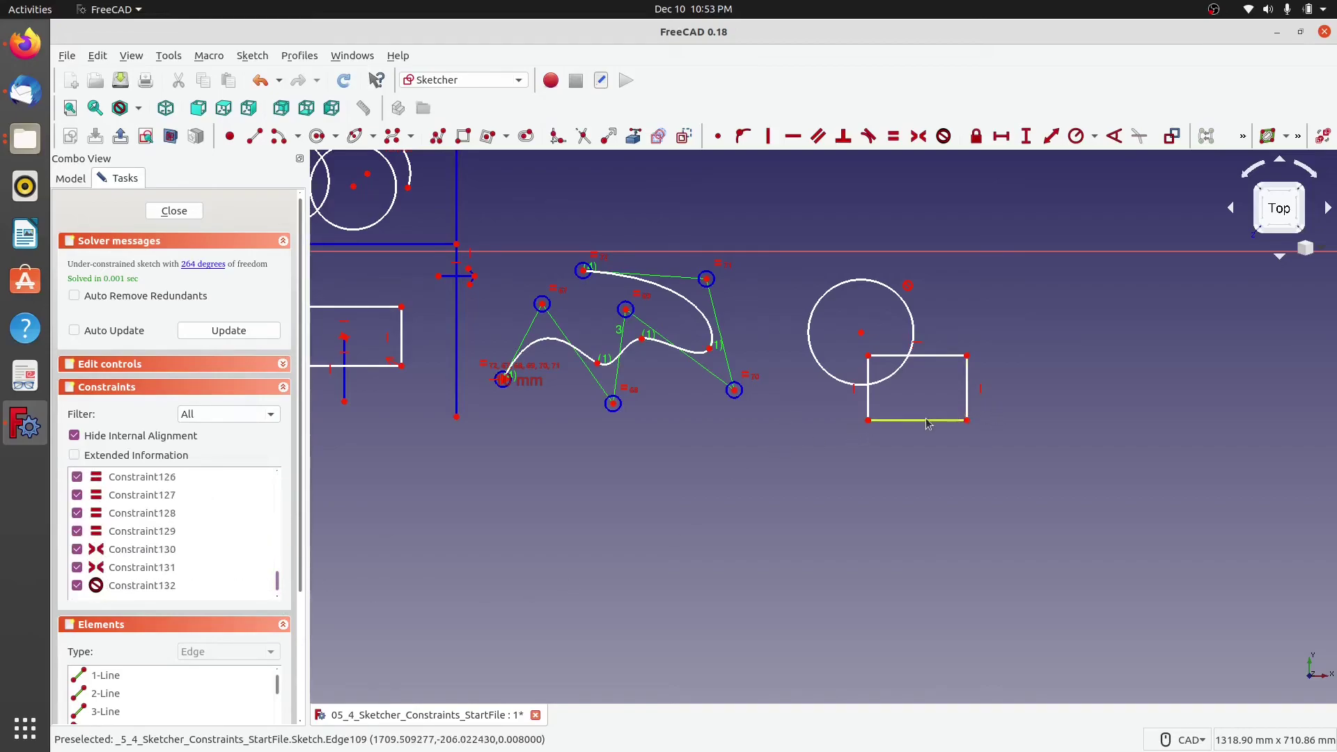
{"action": "left_click_drag", "start_coordinate": [968, 423], "coordinate": [1000, 473]}
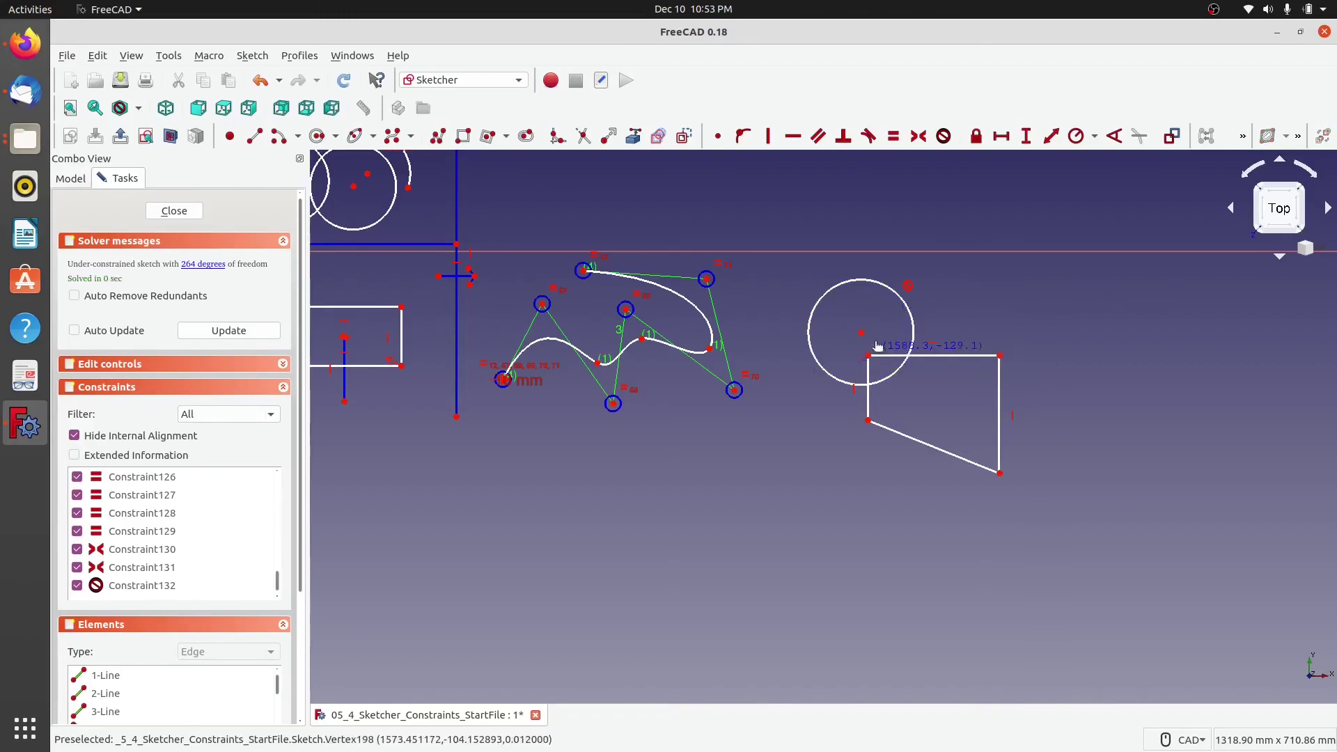
Delete the circle's Block constraint and move the circle slightly upward by its centre.
{"action": "left_click", "coordinate": [909, 287]}
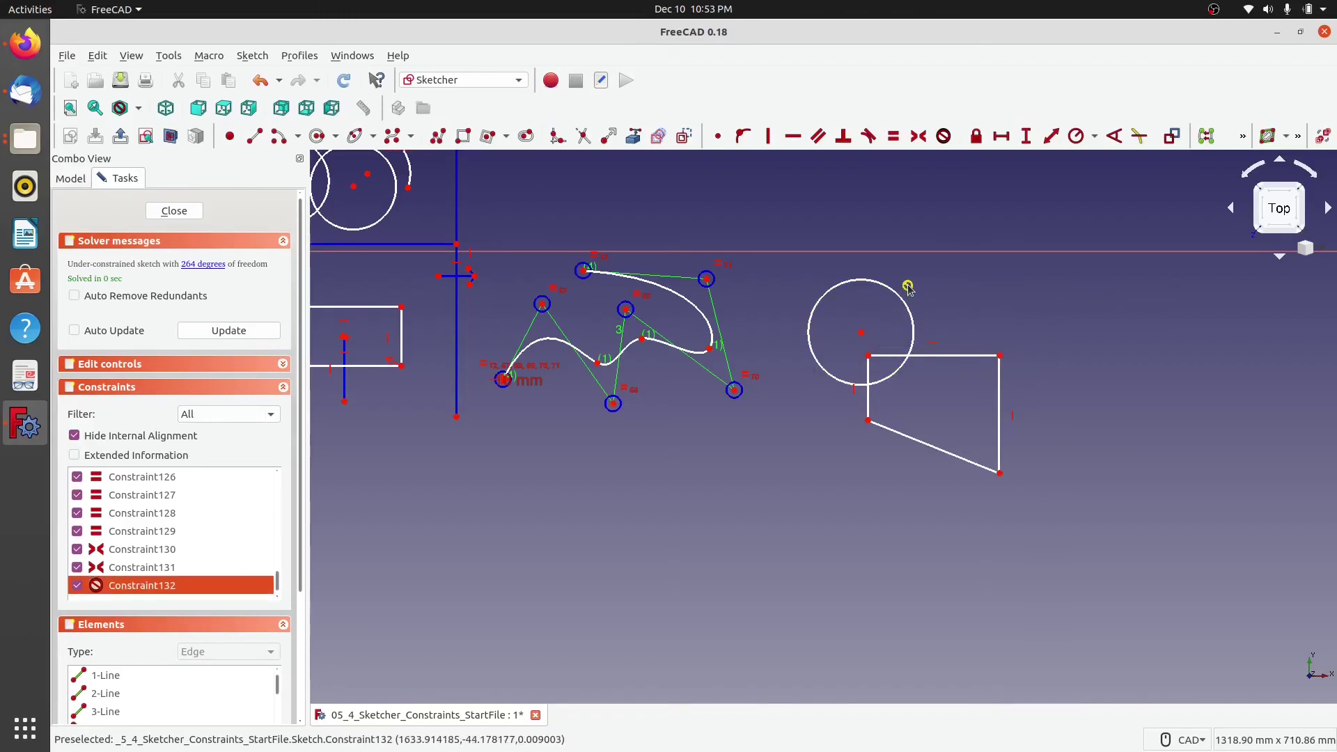
{"action": "key", "text": "Delete"}
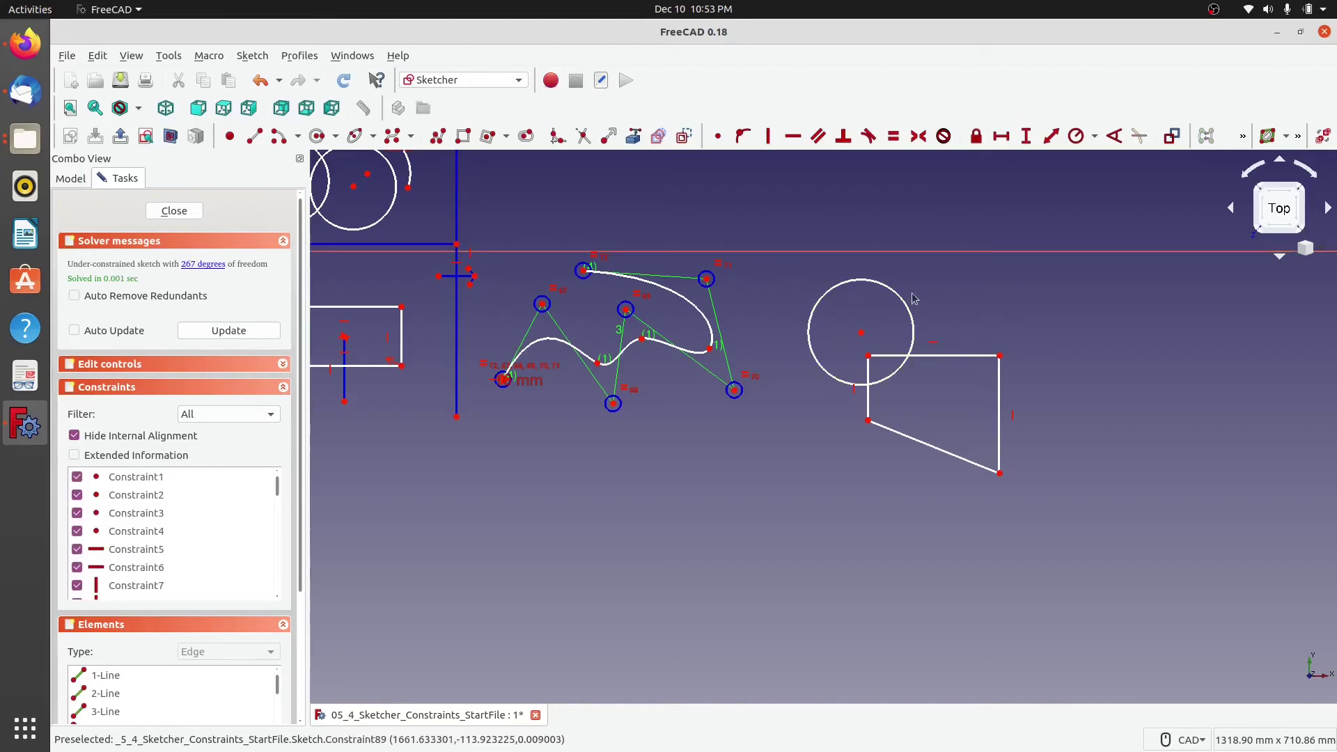
{"action": "mouse_move", "coordinate": [913, 315]}
{"action": "left_mouse_down"}
{"action": "mouse_move", "coordinate": [994, 291]}
{"action": "mouse_move", "coordinate": [926, 292]}
{"action": "mouse_move", "coordinate": [915, 328]}
{"action": "left_mouse_up"}
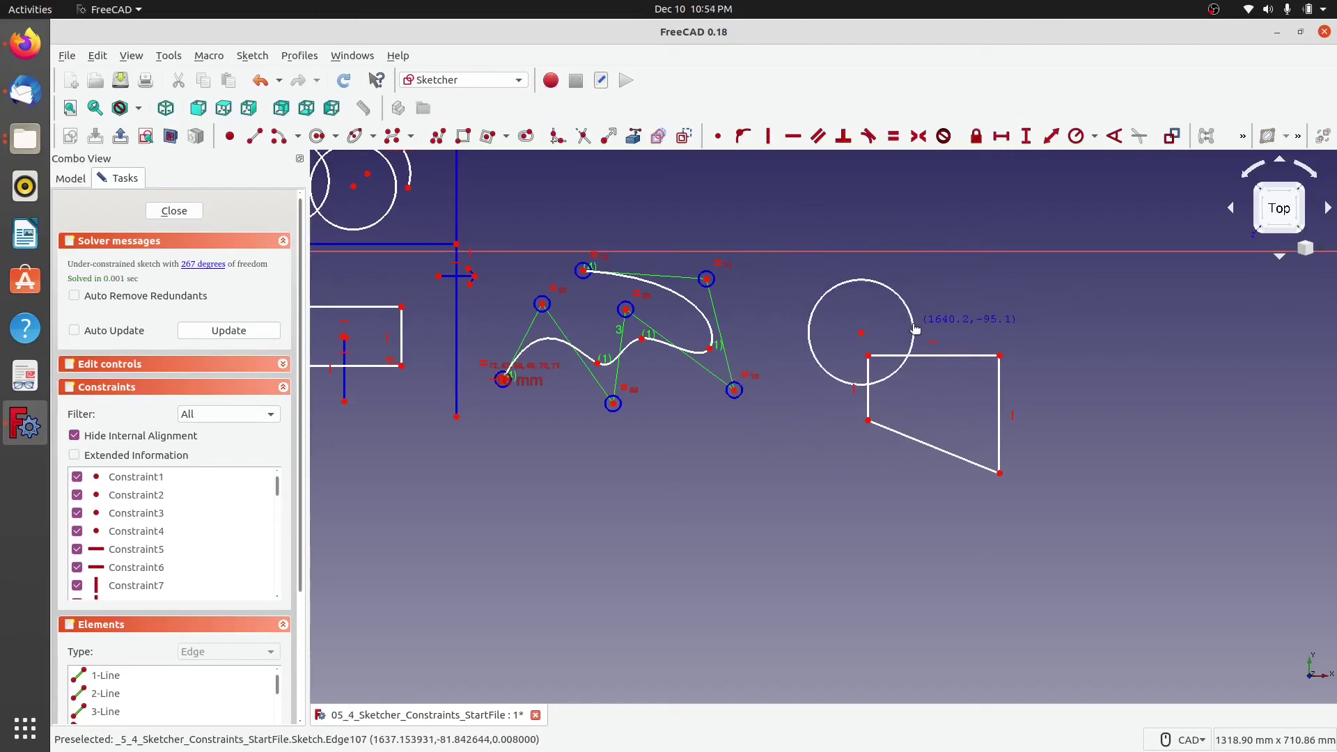
{"action": "mouse_move", "coordinate": [862, 338]}
{"action": "left_mouse_down"}
{"action": "mouse_move", "coordinate": [895, 334]}
{"action": "mouse_move", "coordinate": [863, 328]}
{"action": "left_mouse_up"}
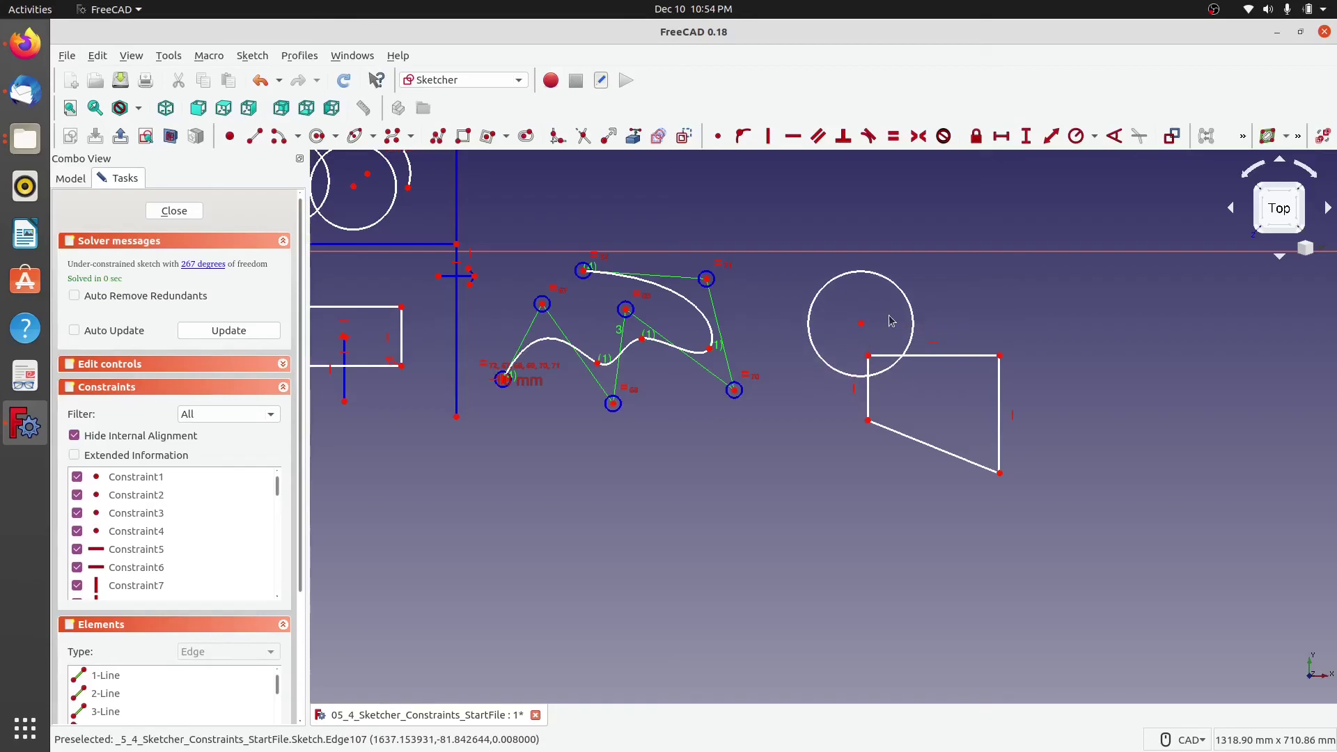
Review the sketch's first sections, examining the coincident, point-on-object, vertical, horizontal, parallel and perpendicular constraint examples.
{"action": "scroll", "coordinate": [1059, 418], "scroll_direction": "down", "scroll_amount": 5}
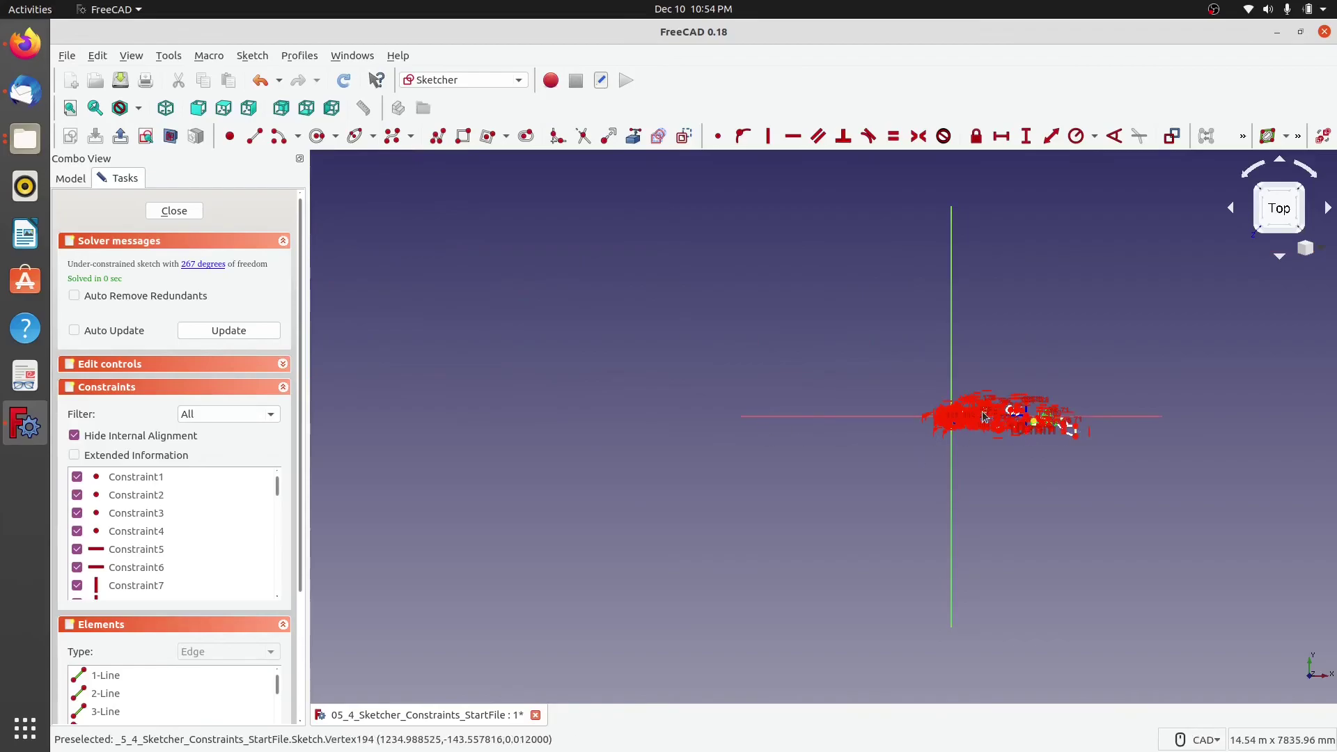
{"action": "scroll", "coordinate": [1066, 424], "scroll_direction": "up", "scroll_amount": 3}
{"action": "scroll", "coordinate": [792, 459], "scroll_direction": "up", "scroll_amount": 5}
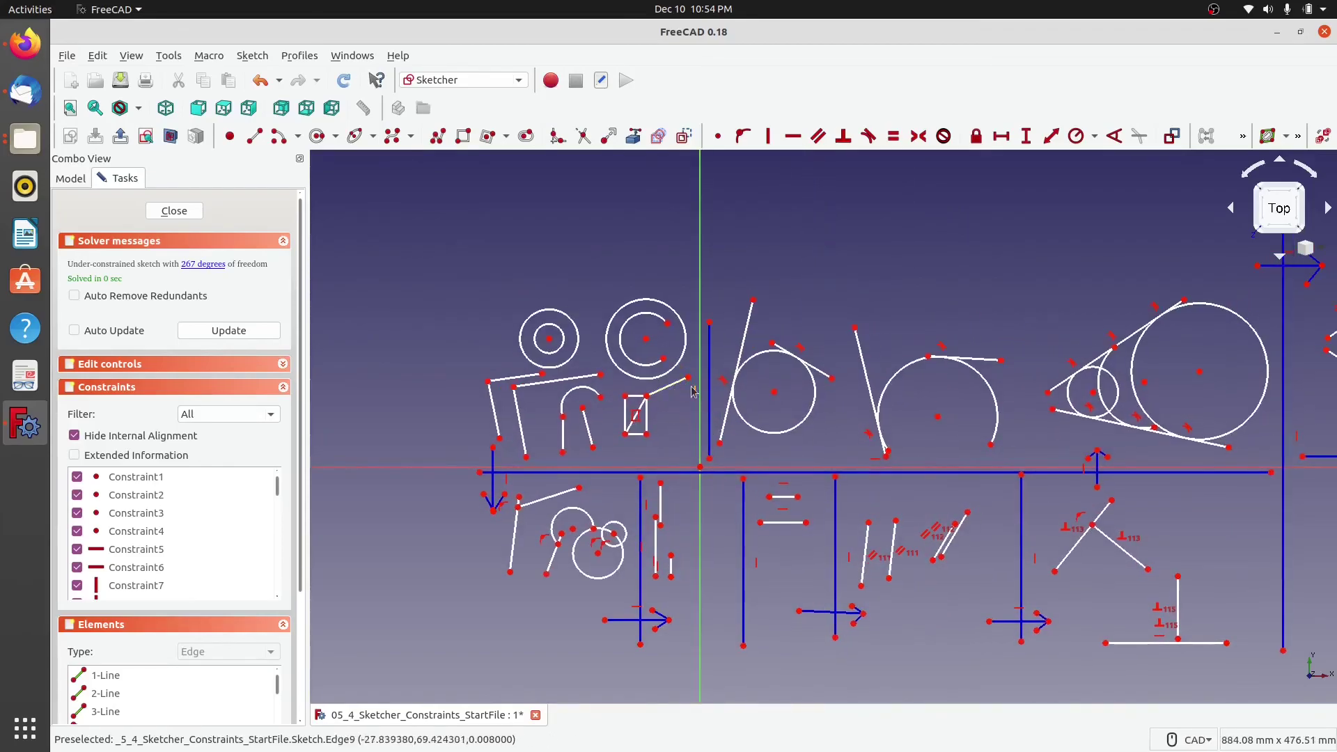
{"action": "scroll", "coordinate": [563, 422], "scroll_direction": "up", "scroll_amount": 2}
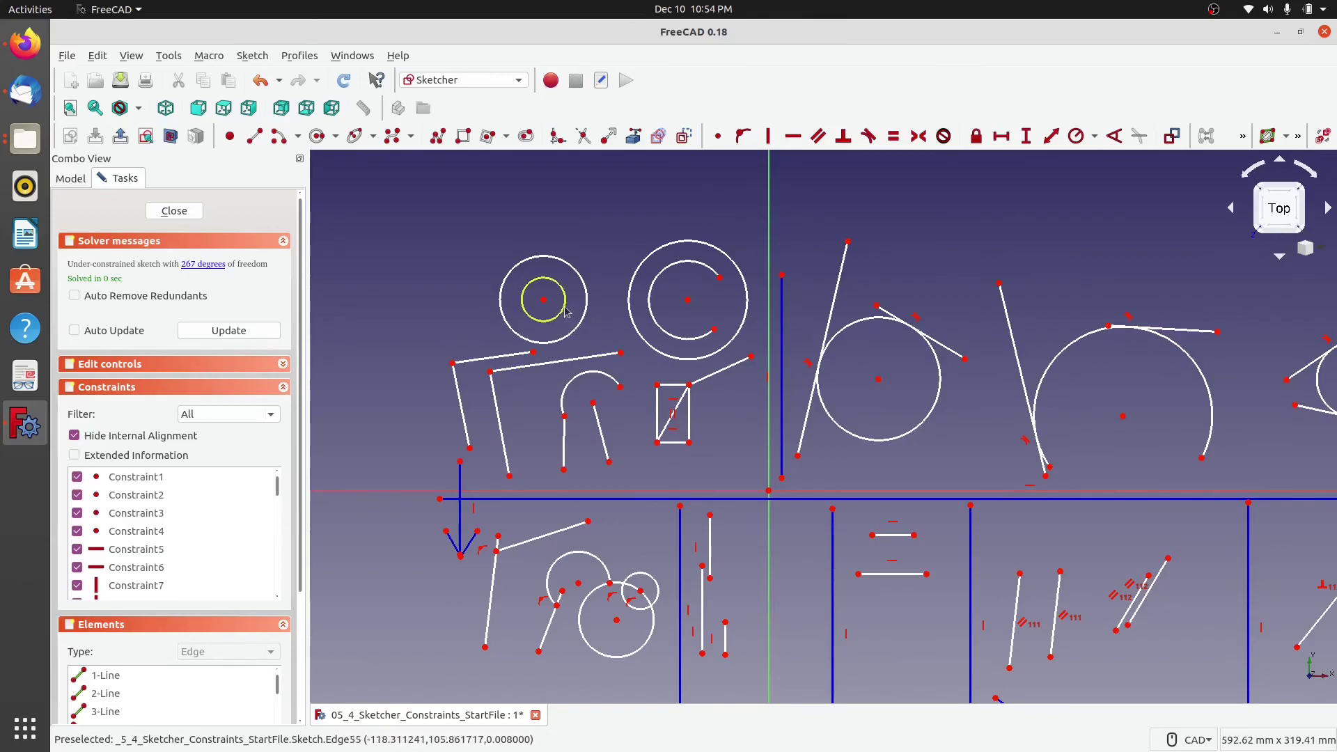
{"action": "middle_click_drag", "start_coordinate": [638, 591], "coordinate": [641, 407]}
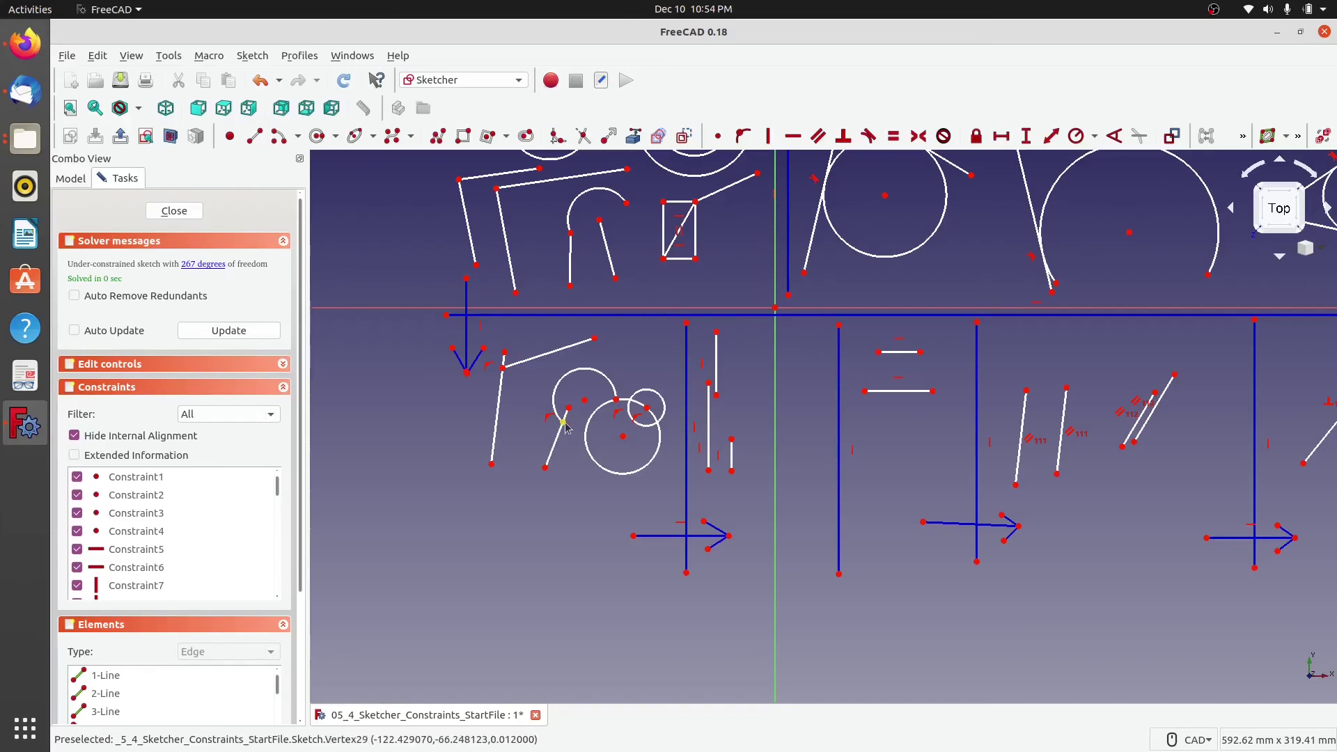
{"action": "middle_click_drag", "start_coordinate": [811, 429], "coordinate": [645, 439]}
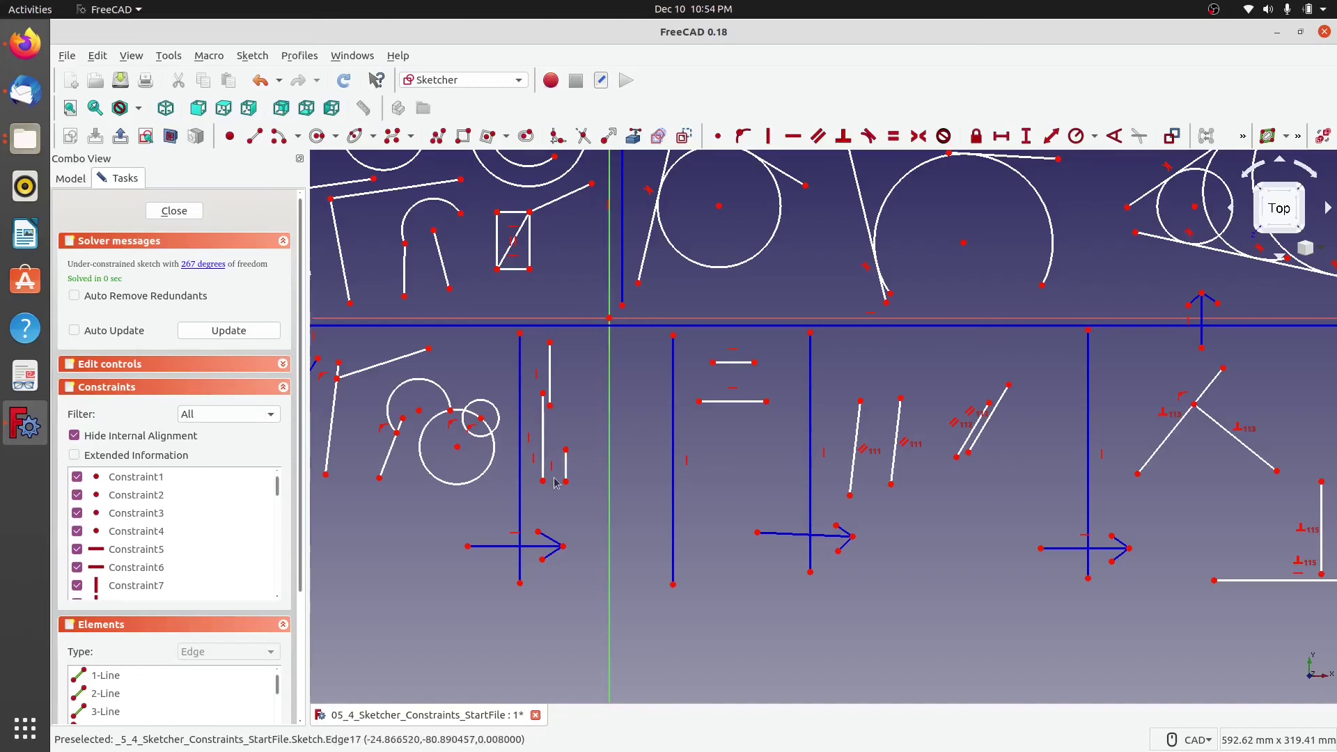
{"action": "middle_click_drag", "start_coordinate": [765, 468], "coordinate": [735, 457]}
{"action": "scroll", "coordinate": [736, 457], "scroll_direction": "up", "scroll_amount": 4}
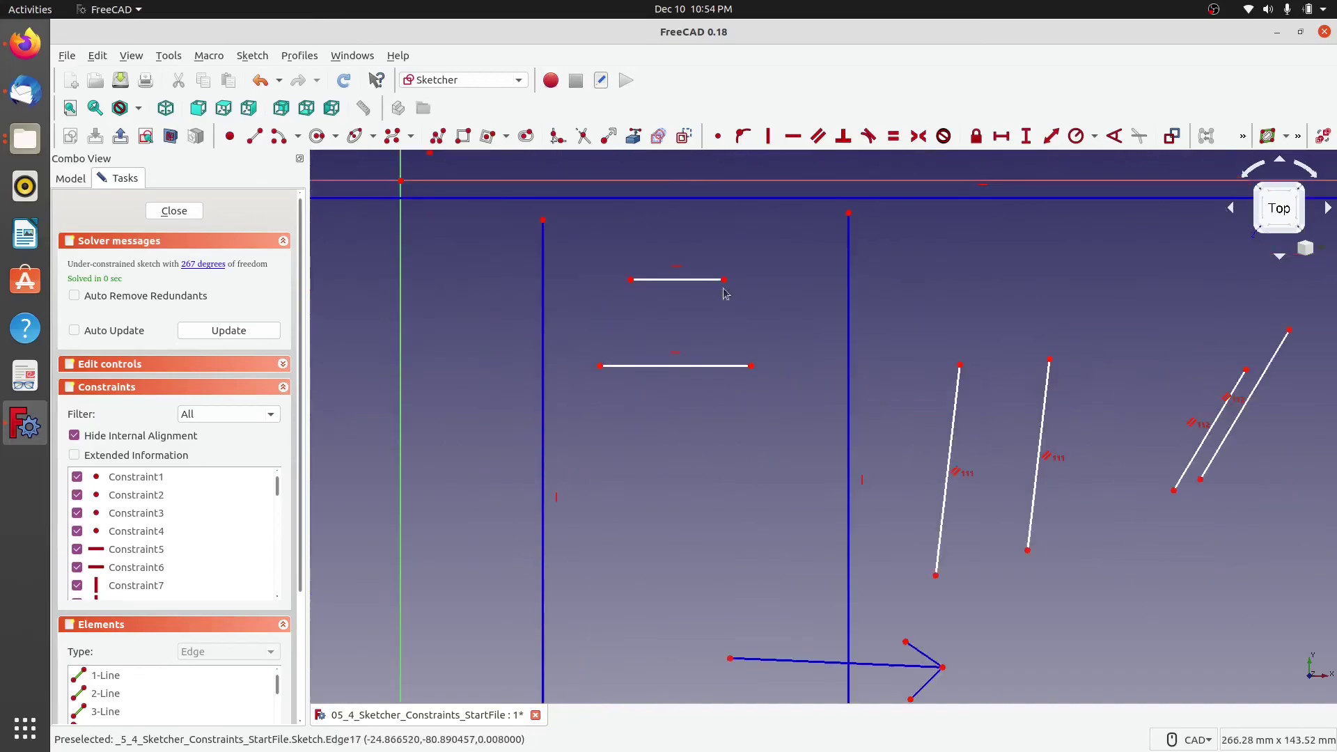
{"action": "middle_click_drag", "start_coordinate": [1046, 561], "coordinate": [768, 511]}
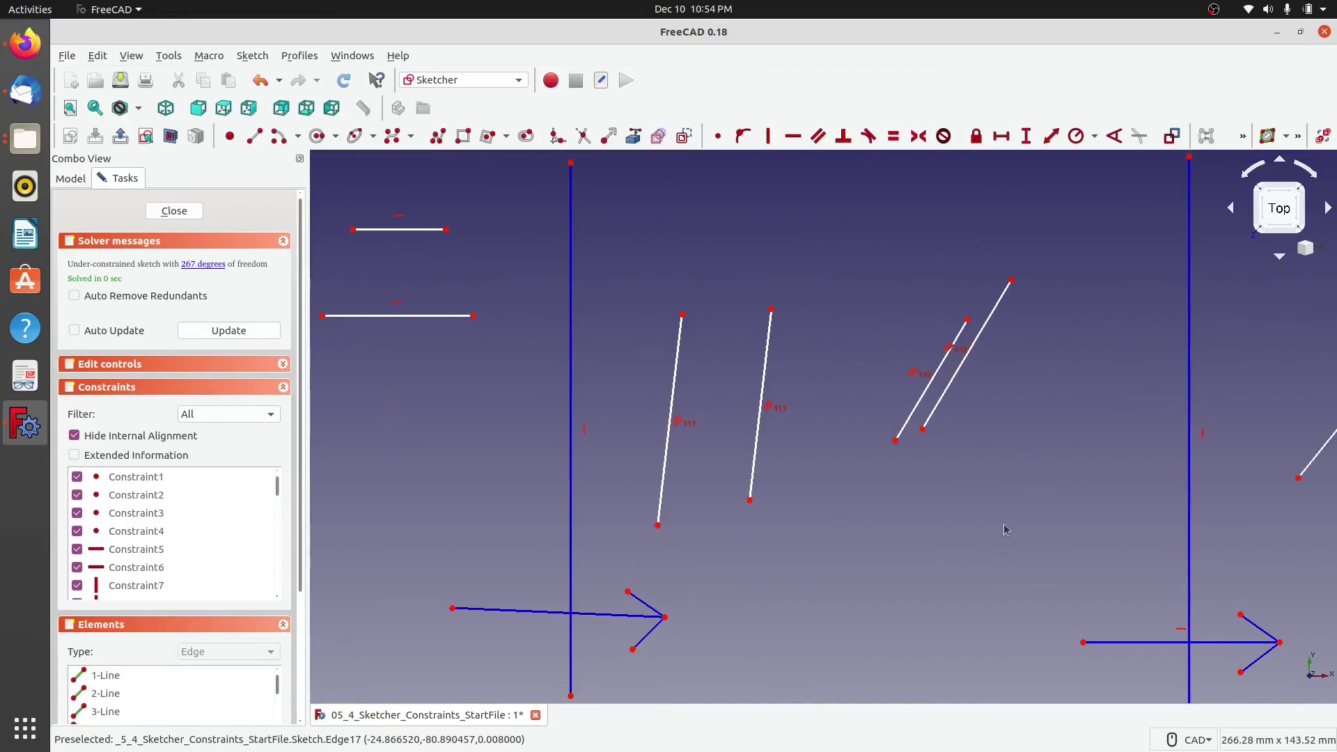
{"action": "middle_click_drag", "start_coordinate": [1005, 529], "coordinate": [778, 535]}
{"action": "middle_click_drag", "start_coordinate": [1114, 568], "coordinate": [637, 541]}
{"action": "middle_click_drag", "start_coordinate": [928, 628], "coordinate": [778, 533]}
Review the remaining sections, examining the tangent examples, the equality-constrained lines, square and circles, and the symmetry-constrained rectangles.
{"action": "middle_click_drag", "start_coordinate": [664, 317], "coordinate": [905, 704]}
{"action": "middle_click_drag", "start_coordinate": [678, 449], "coordinate": [986, 748]}
{"action": "middle_click_drag", "start_coordinate": [324, 553], "coordinate": [768, 470]}
{"action": "scroll", "coordinate": [764, 465], "scroll_direction": "down", "scroll_amount": 2}
{"action": "middle_click_drag", "start_coordinate": [524, 471], "coordinate": [440, 449]}
{"action": "mouse_move", "coordinate": [962, 469]}
{"action": "middle_mouse_down"}
{"action": "mouse_move", "coordinate": [699, 442]}
{"action": "mouse_move", "coordinate": [557, 453]}
{"action": "middle_mouse_up"}
{"action": "middle_click_drag", "start_coordinate": [1083, 452], "coordinate": [673, 444]}
{"action": "mouse_move", "coordinate": [1049, 427]}
{"action": "middle_mouse_down"}
{"action": "mouse_move", "coordinate": [1003, 452]}
{"action": "mouse_move", "coordinate": [651, 531]}
{"action": "middle_mouse_up"}
{"action": "mouse_move", "coordinate": [972, 546]}
{"action": "middle_mouse_down"}
{"action": "mouse_move", "coordinate": [850, 556]}
{"action": "mouse_move", "coordinate": [770, 512]}
{"action": "mouse_move", "coordinate": [830, 520]}
{"action": "middle_mouse_up"}
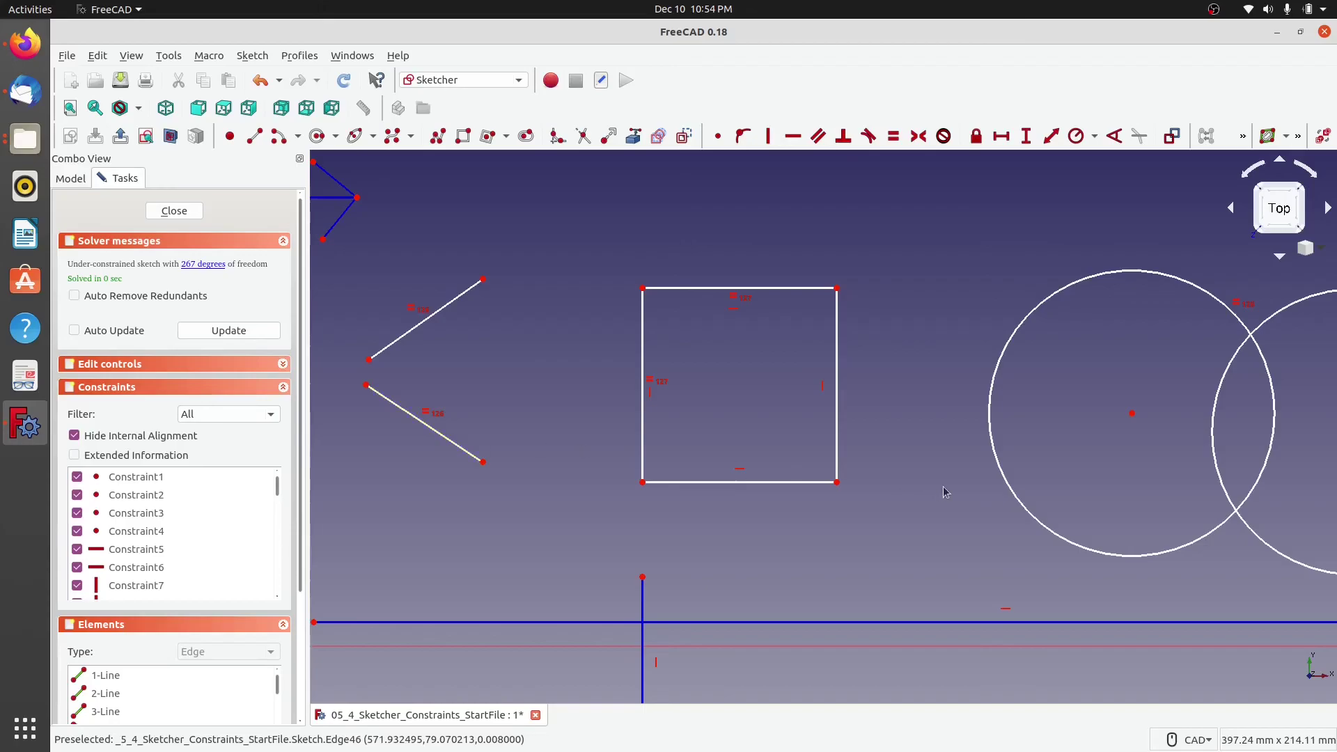
{"action": "middle_click_drag", "start_coordinate": [944, 492], "coordinate": [531, 459]}
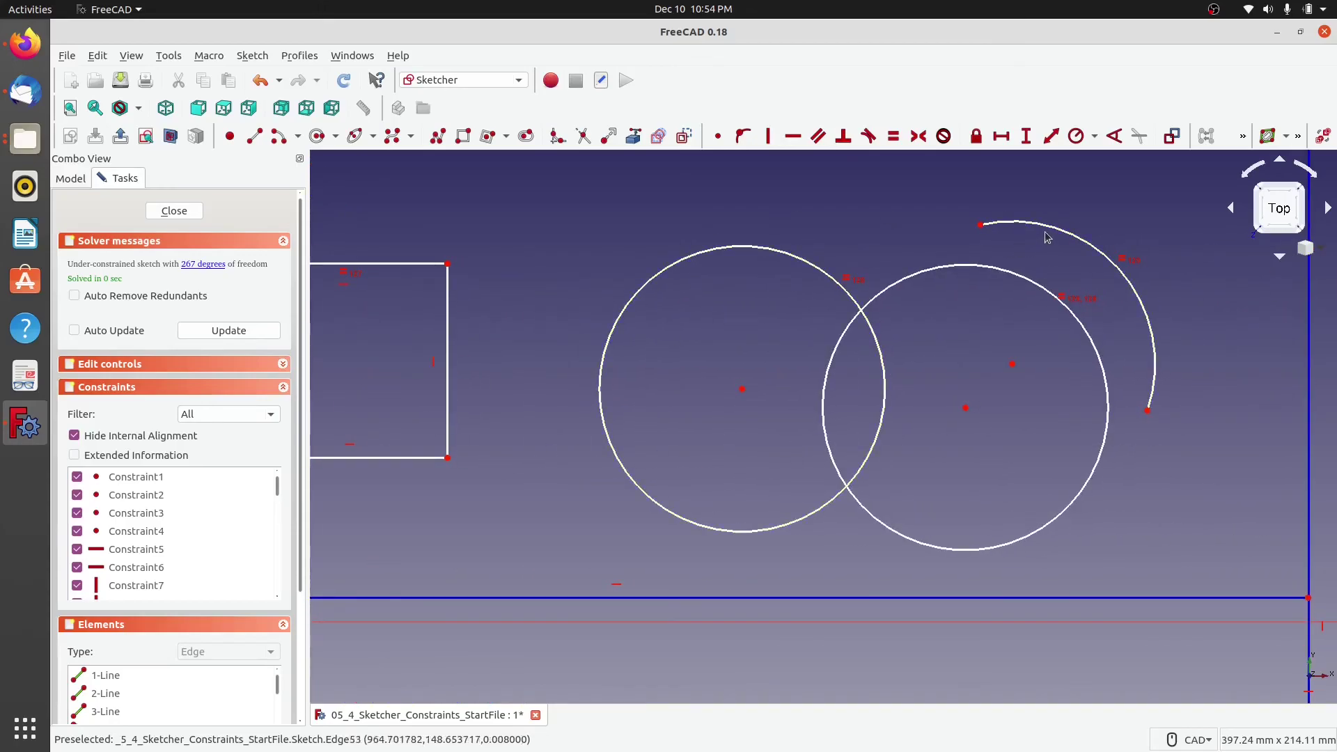
{"action": "mouse_move", "coordinate": [864, 597]}
{"action": "middle_mouse_down"}
{"action": "mouse_move", "coordinate": [866, 546]}
{"action": "mouse_move", "coordinate": [997, 281]}
{"action": "middle_mouse_up"}
{"action": "mouse_move", "coordinate": [762, 570]}
{"action": "middle_mouse_down"}
{"action": "mouse_move", "coordinate": [773, 450]}
{"action": "mouse_move", "coordinate": [896, 391]}
{"action": "mouse_move", "coordinate": [992, 420]}
{"action": "middle_mouse_up"}
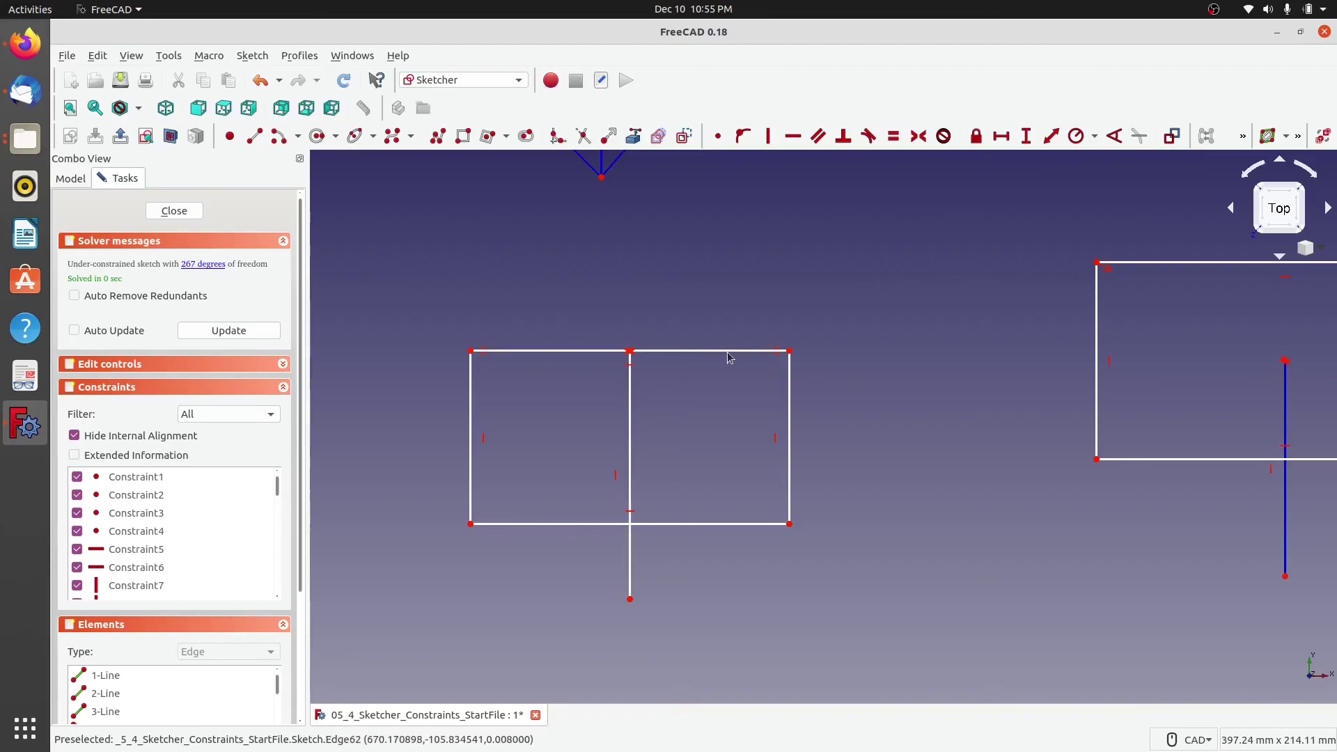
{"action": "mouse_move", "coordinate": [1021, 443]}
{"action": "middle_mouse_down"}
{"action": "mouse_move", "coordinate": [741, 418]}
{"action": "mouse_move", "coordinate": [562, 425]}
{"action": "middle_mouse_up"}
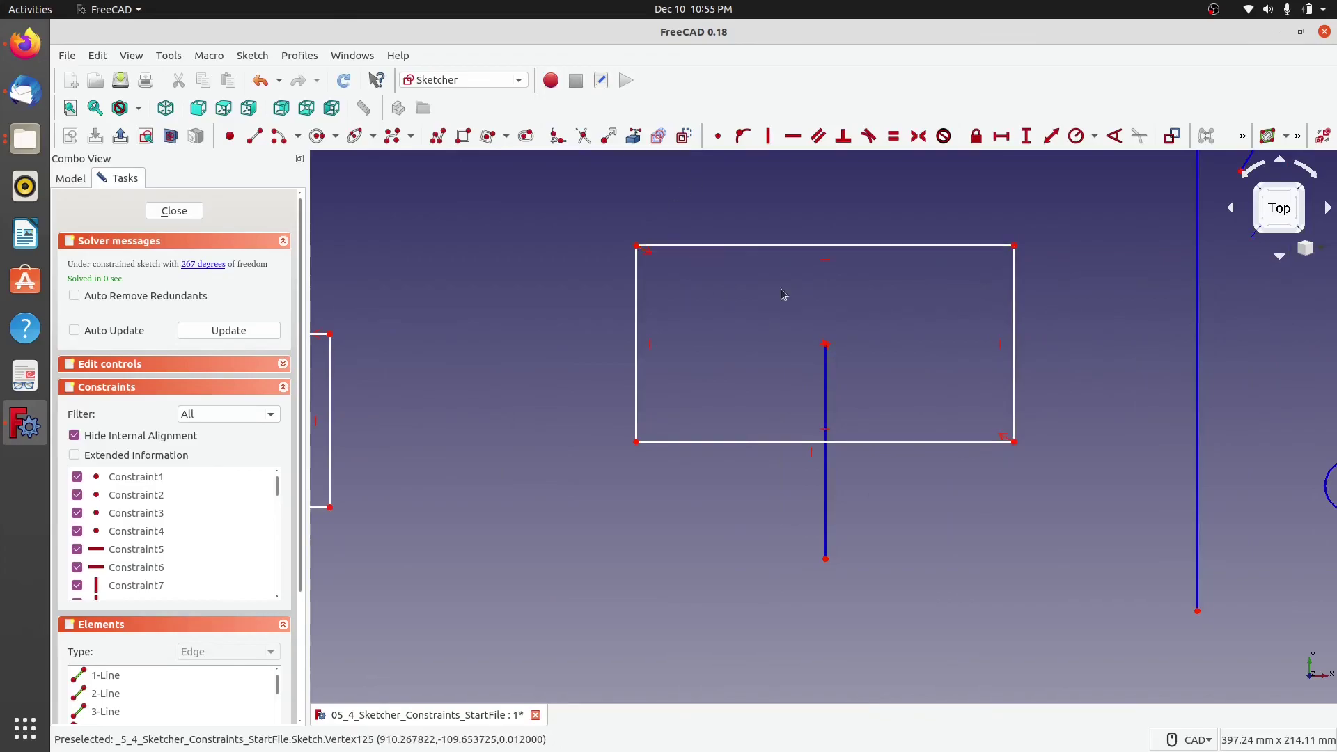
Review the Block constraint section, selecting and deselecting its B-spline, and survey the sketch's constraint examples as a whole.
{"action": "mouse_move", "coordinate": [1103, 465]}
{"action": "middle_mouse_down"}
{"action": "mouse_move", "coordinate": [961, 543]}
{"action": "mouse_move", "coordinate": [633, 513]}
{"action": "middle_mouse_up"}
{"action": "middle_click_drag", "start_coordinate": [959, 565], "coordinate": [654, 540]}
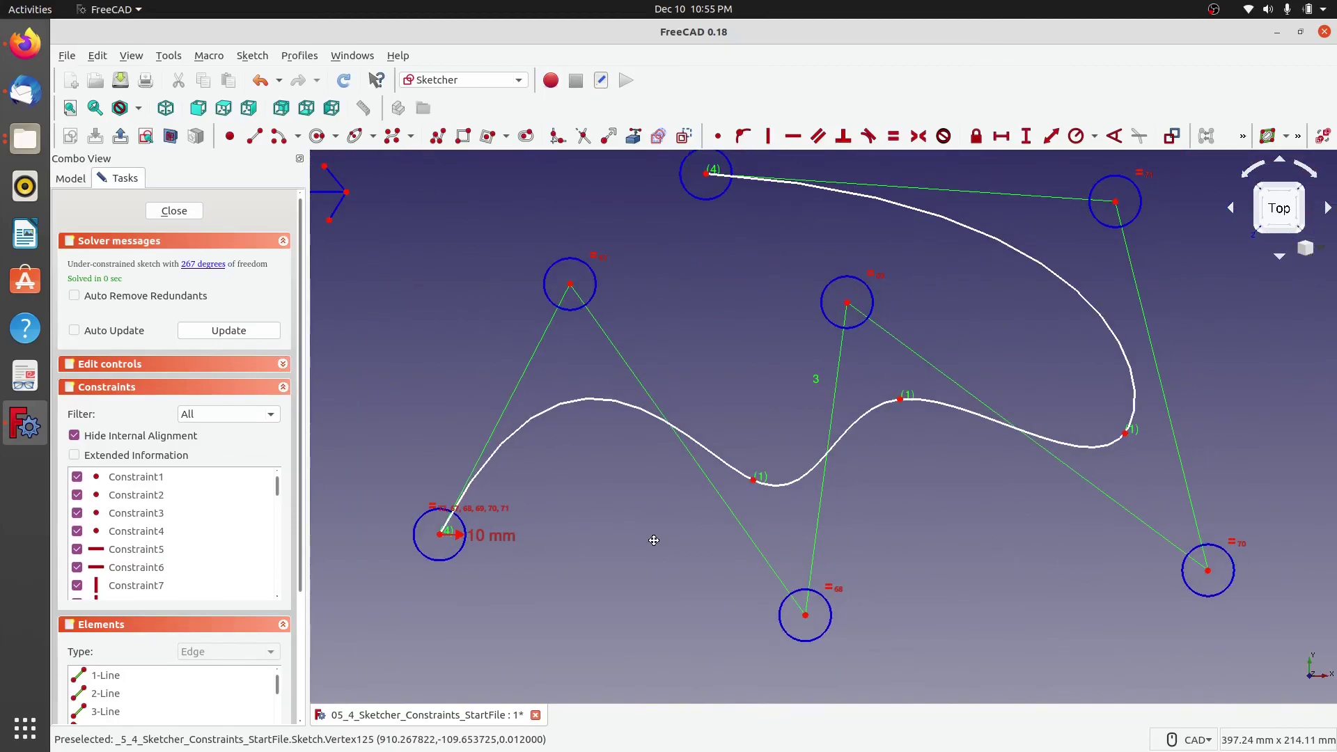
{"action": "scroll", "coordinate": [672, 513], "scroll_direction": "down", "scroll_amount": 2}
{"action": "middle_click_drag", "start_coordinate": [713, 348], "coordinate": [575, 348]}
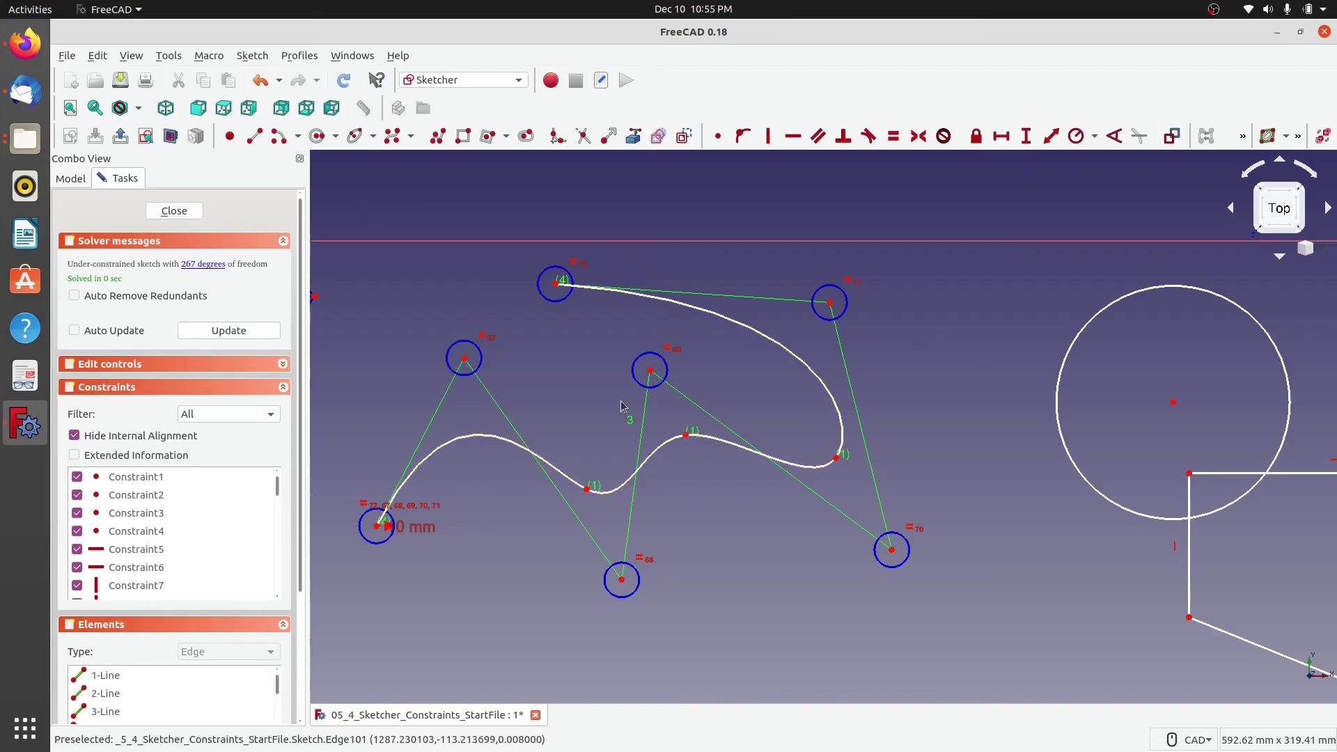
{"action": "left_click", "coordinate": [717, 317]}
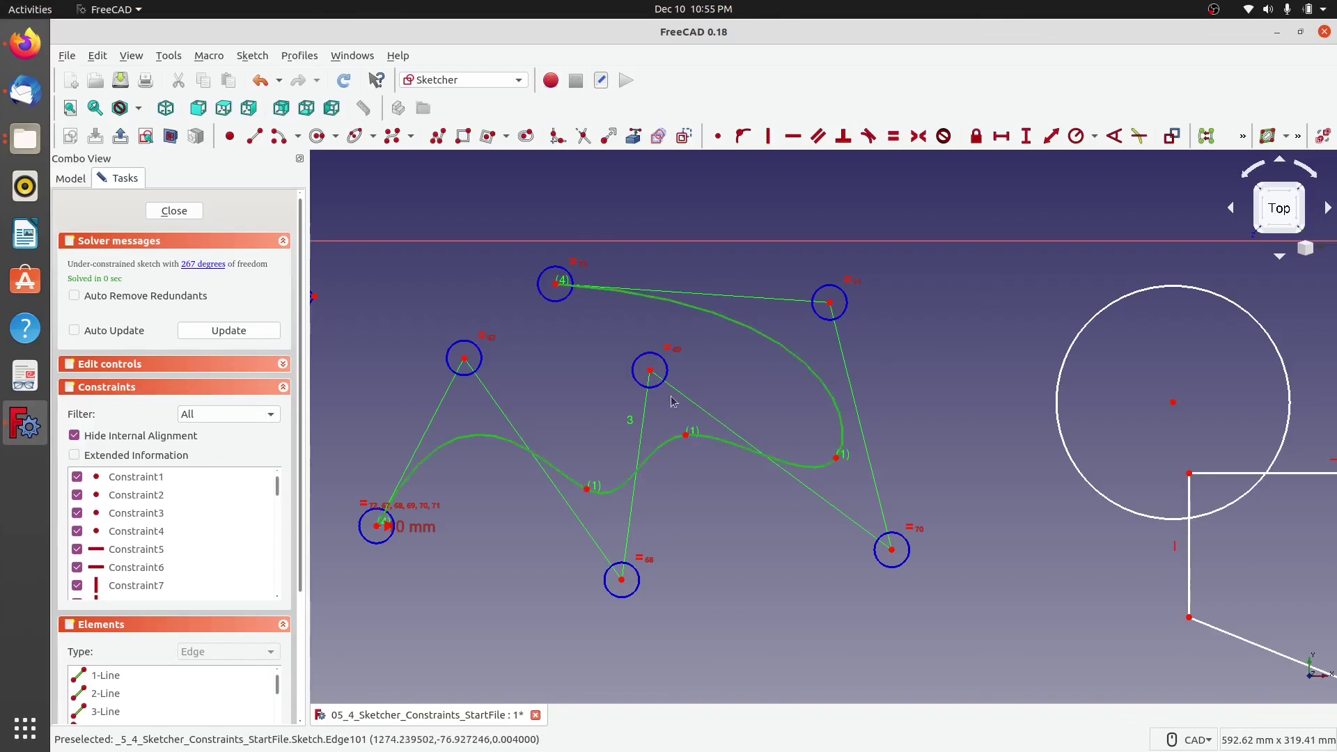
{"action": "left_click", "coordinate": [746, 389]}
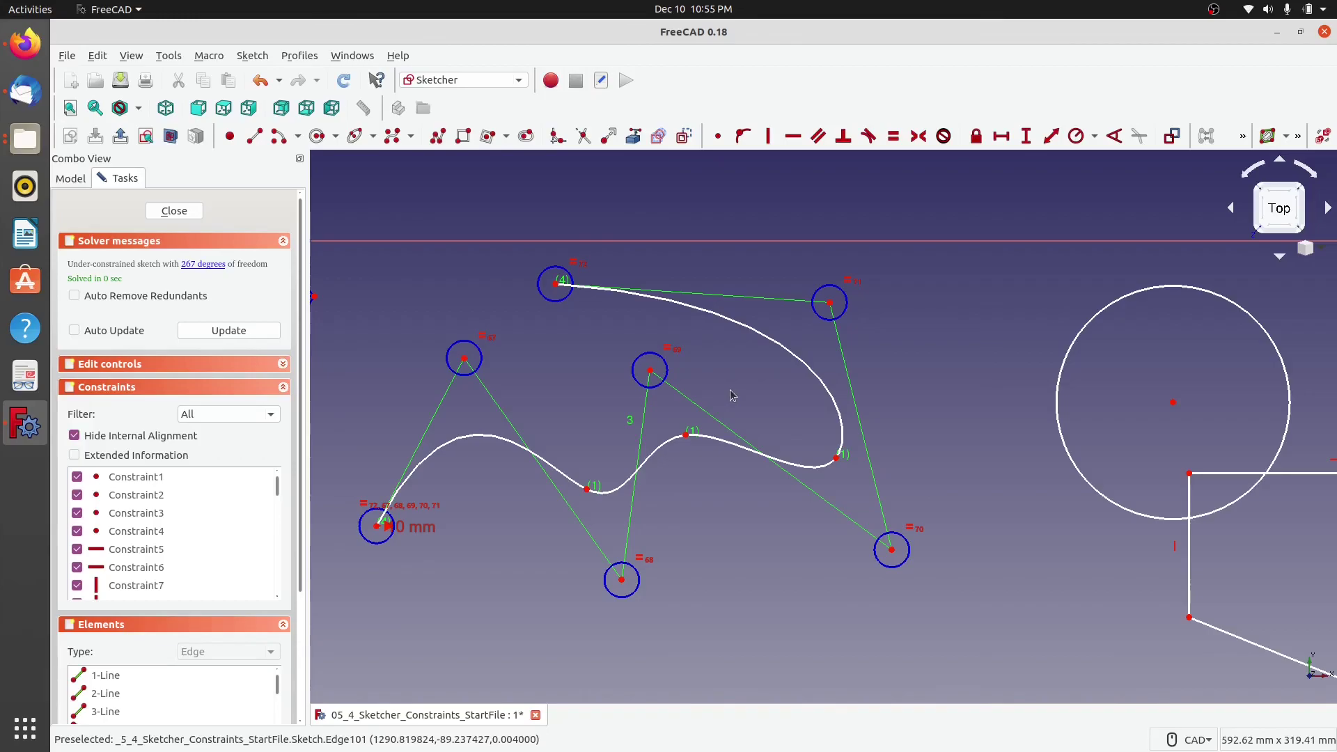
{"action": "scroll", "coordinate": [863, 406], "scroll_direction": "down", "scroll_amount": 4}
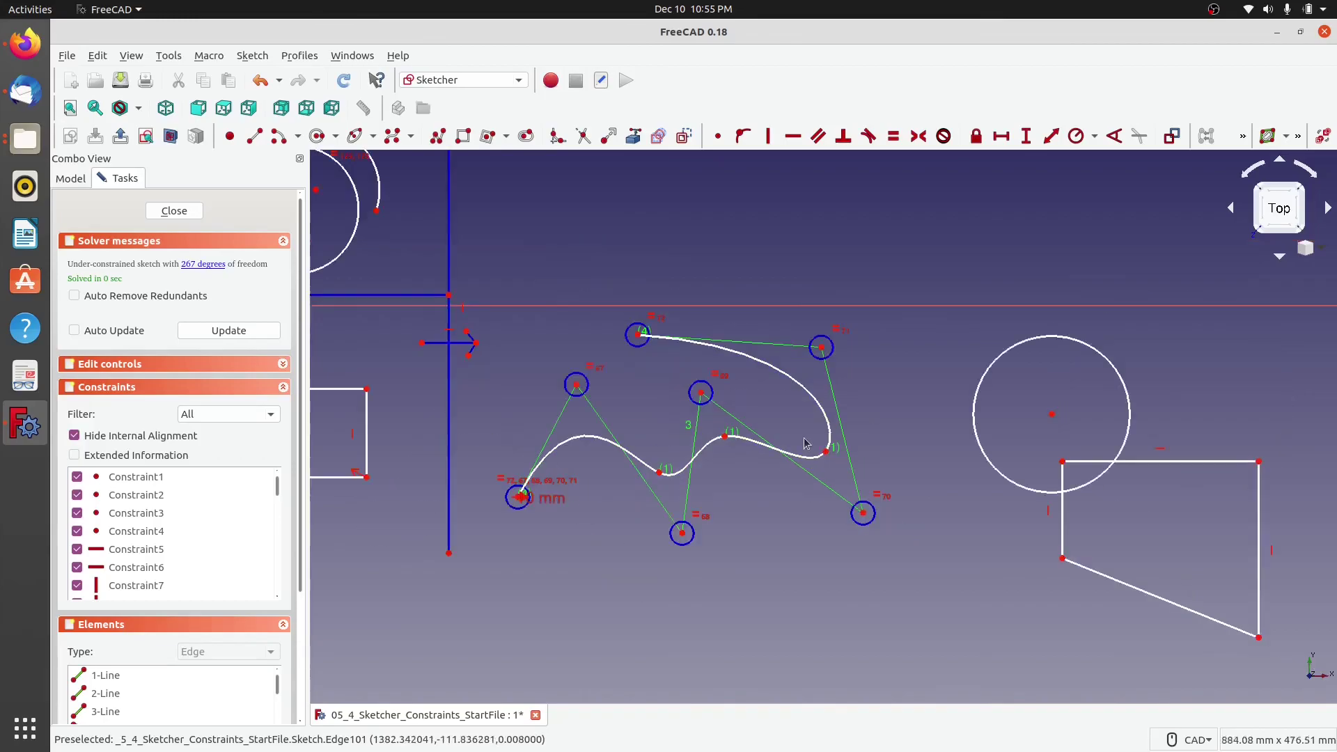
{"action": "middle_click_drag", "start_coordinate": [599, 518], "coordinate": [1142, 559]}
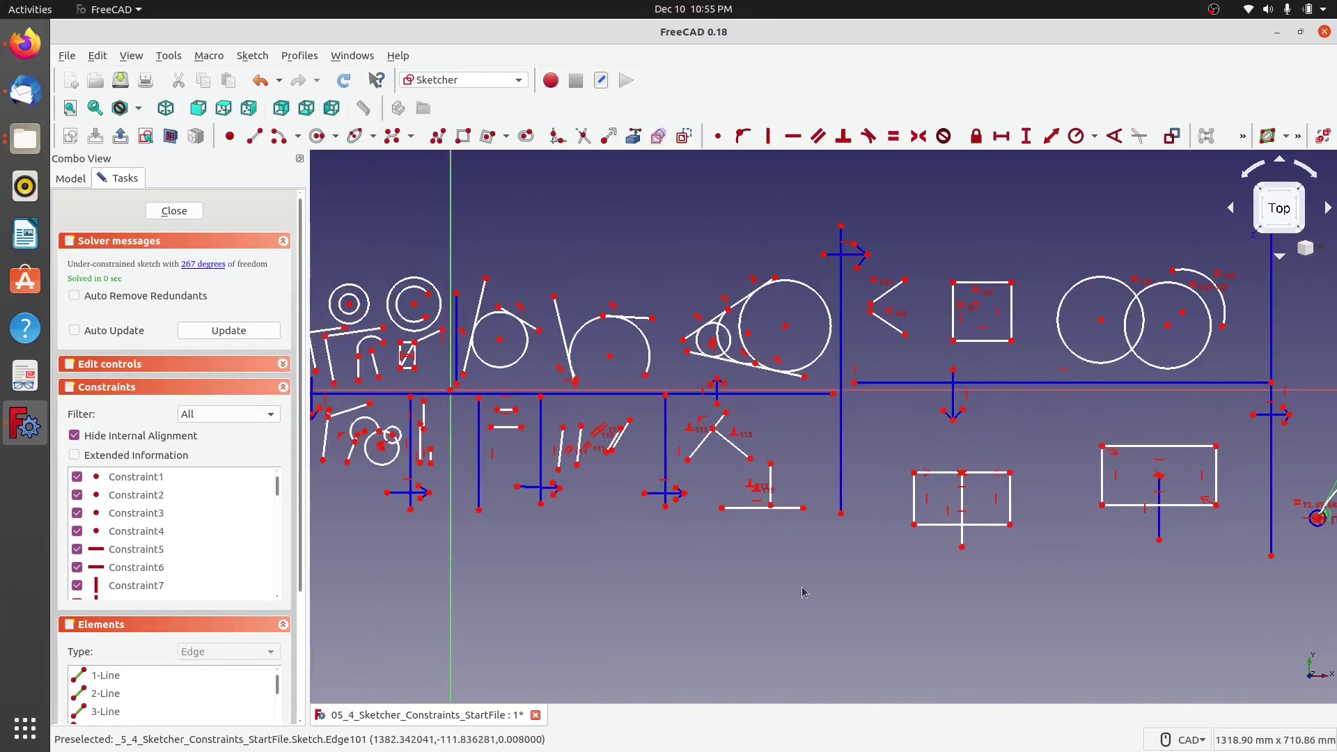
{"action": "mouse_move", "coordinate": [560, 610]}
{"action": "middle_mouse_down"}
{"action": "mouse_move", "coordinate": [801, 570]}
{"action": "mouse_move", "coordinate": [865, 612]}
{"action": "mouse_move", "coordinate": [593, 612]}
{"action": "middle_mouse_up"}
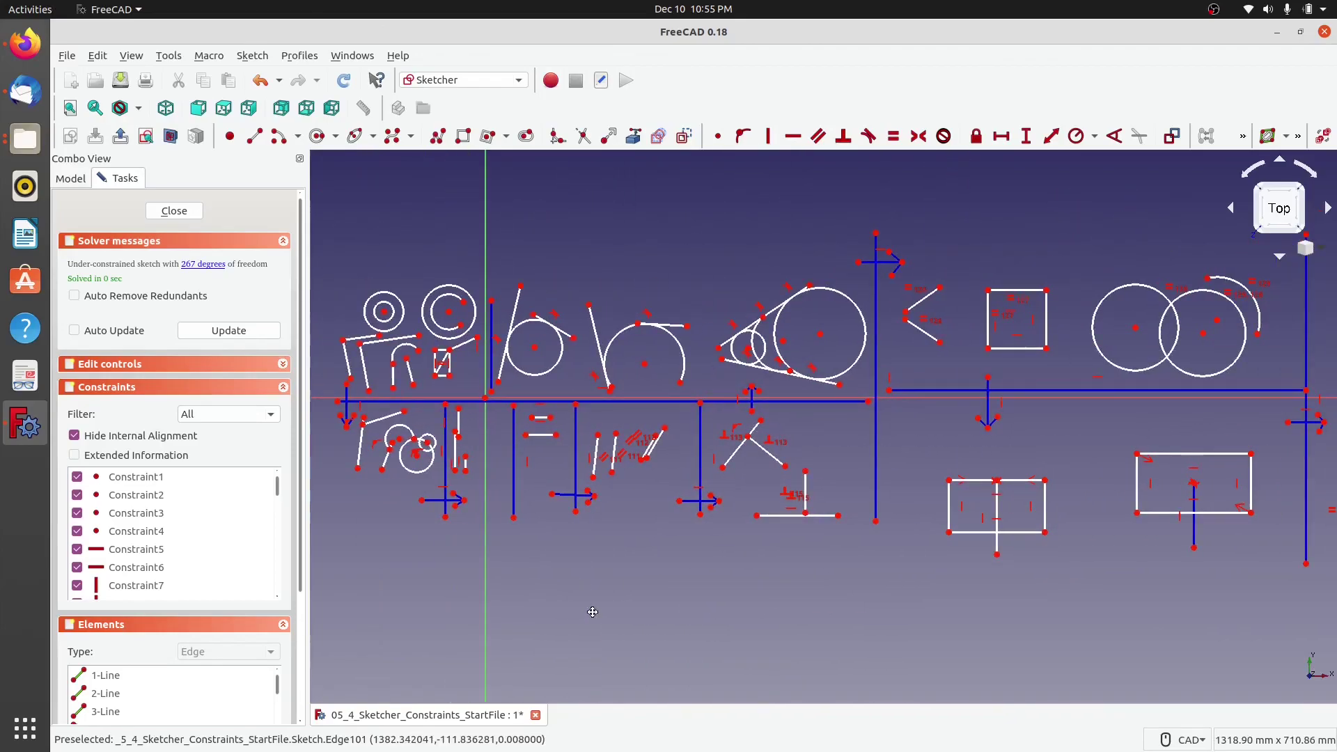